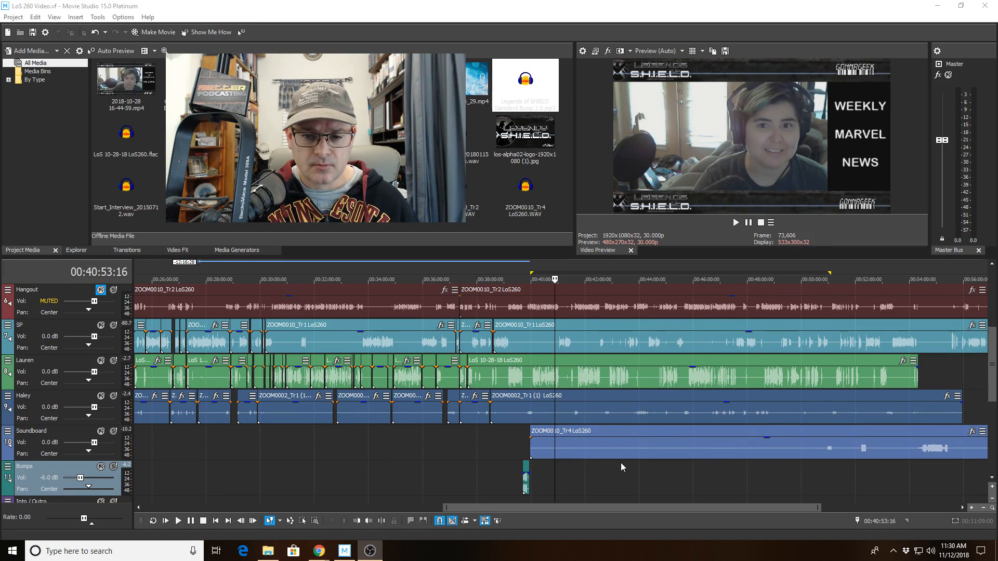
# Inspect Haley's long clip, the ZOOM0010_Tr4 soundboard clip and SP's ZOOM0010_Tr1 clip near 00:39:41.
pyautogui.scroll(1, 621, 462)
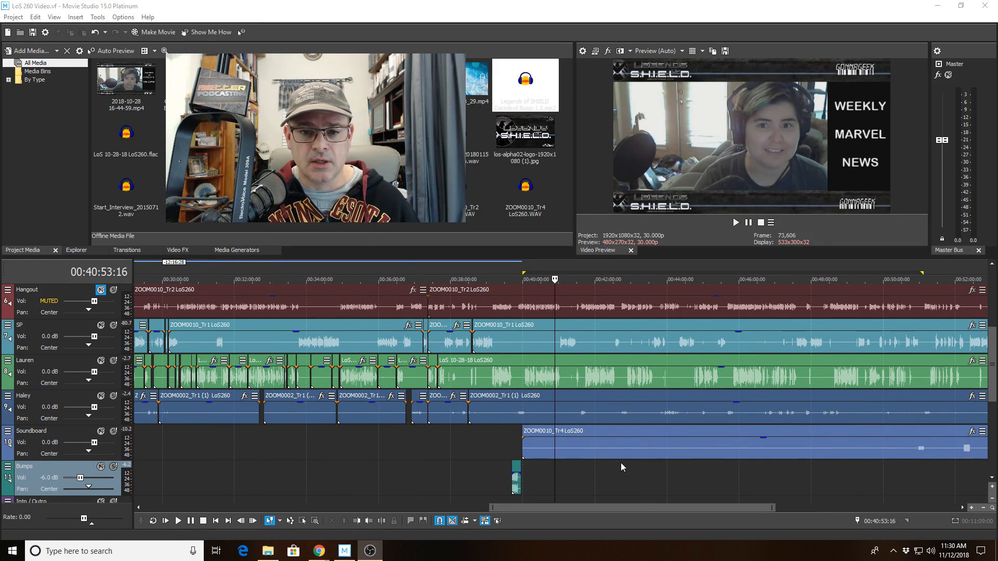
pyautogui.scroll(2, 621, 463)
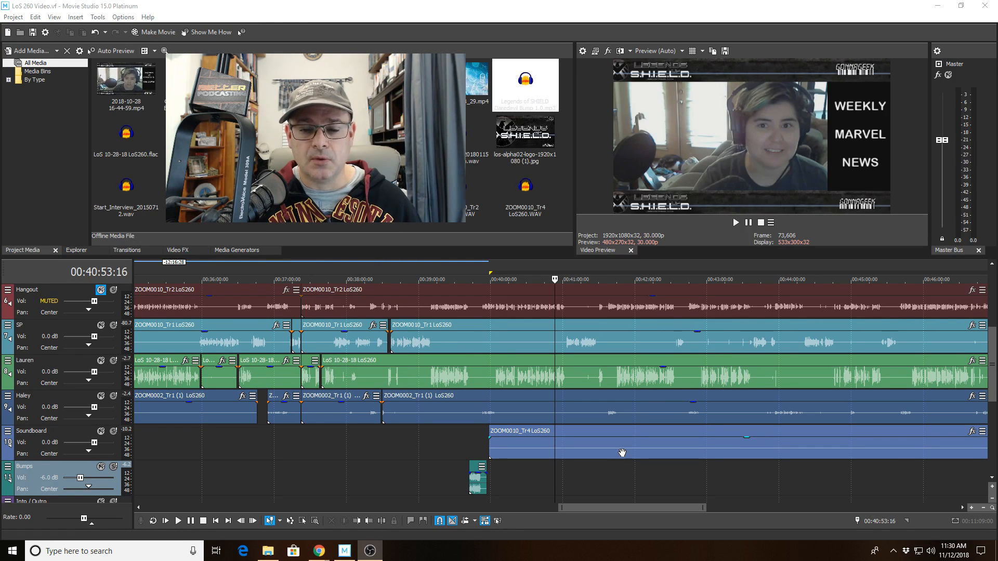
pyautogui.scroll(-2, 622, 453)
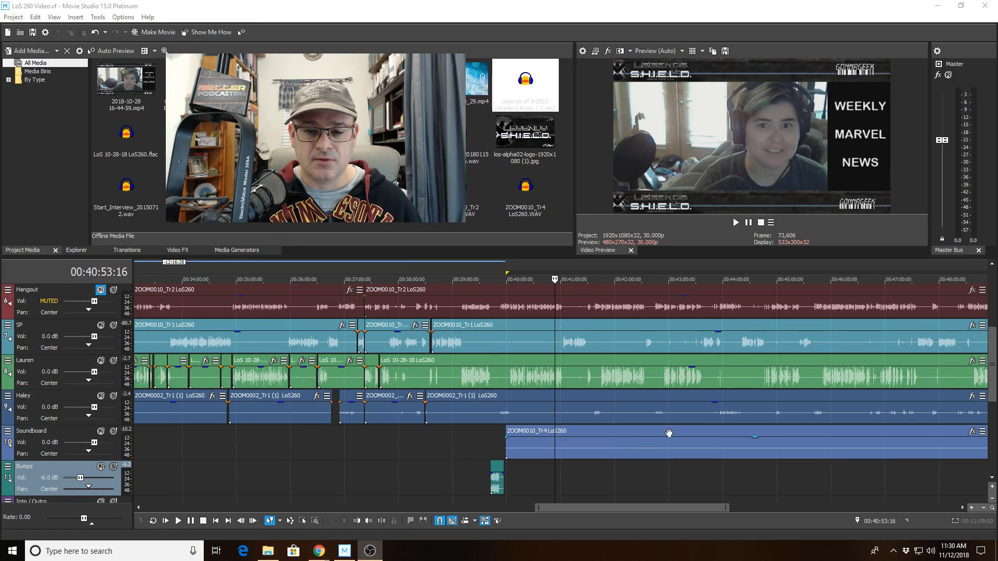
pyautogui.scroll(2, 769, 302)
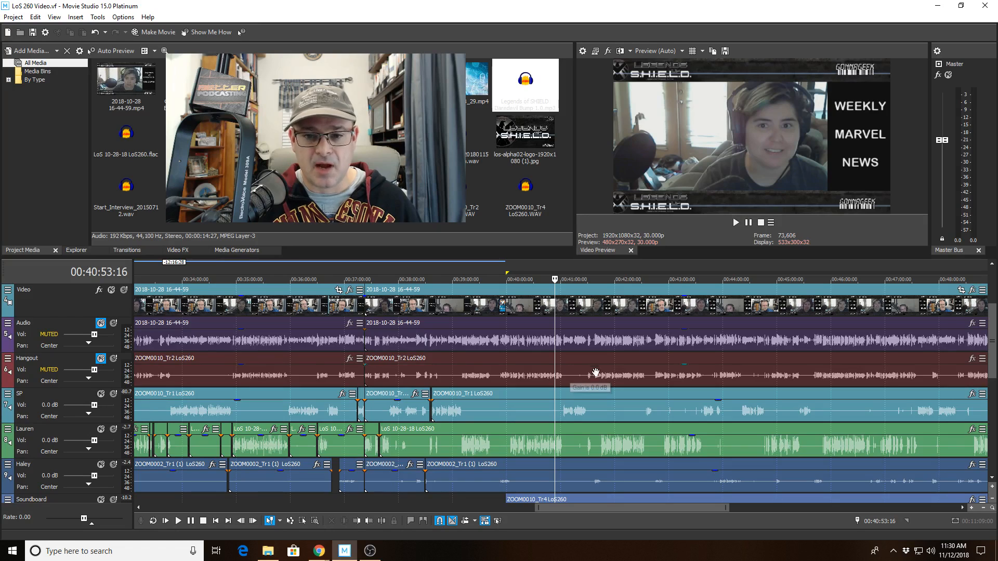
pyautogui.scroll(-1, 991, 353)
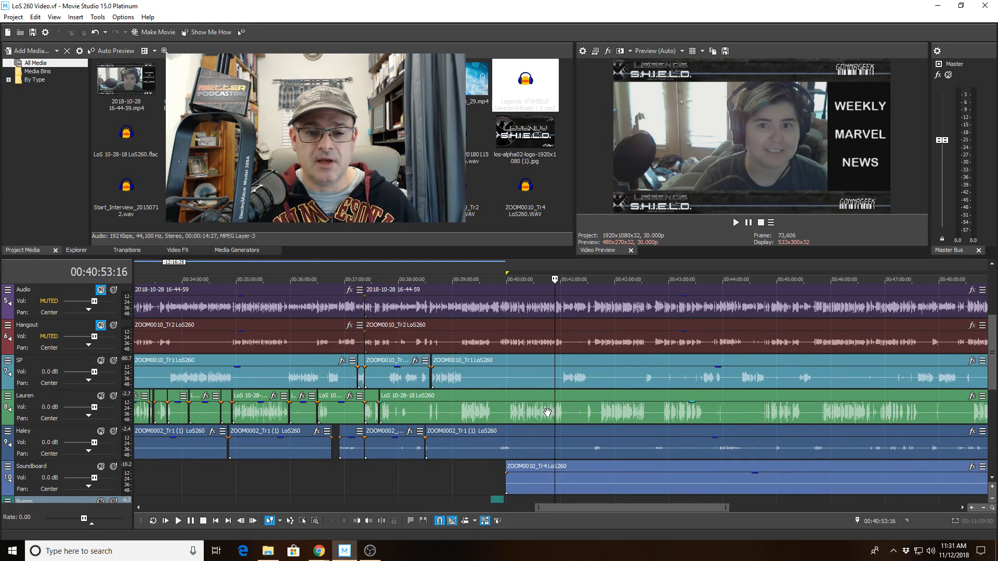
pyautogui.click(597, 442)
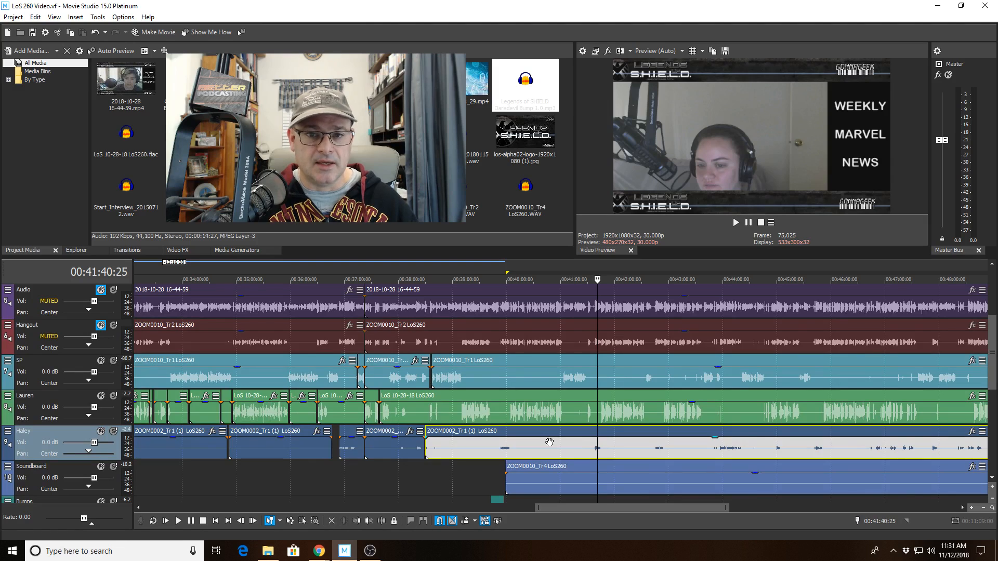
pyautogui.click(489, 475)
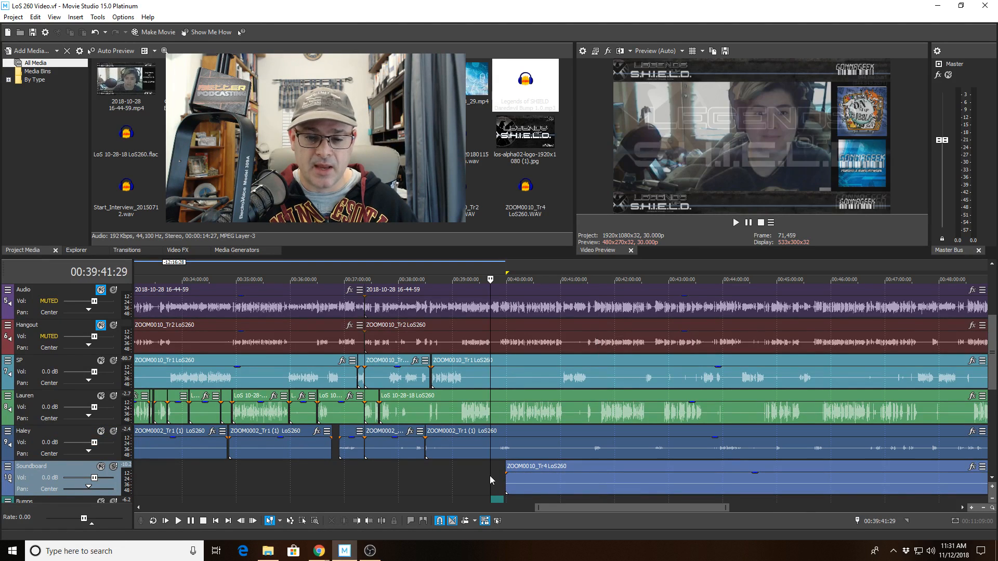
pyautogui.scroll(-5, 489, 476)
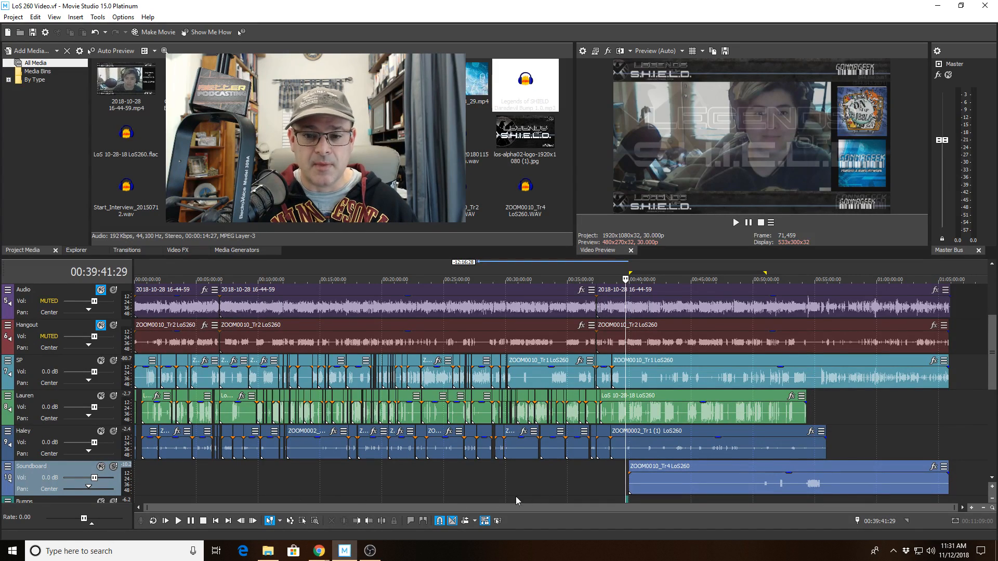
pyautogui.scroll(7, 641, 488)
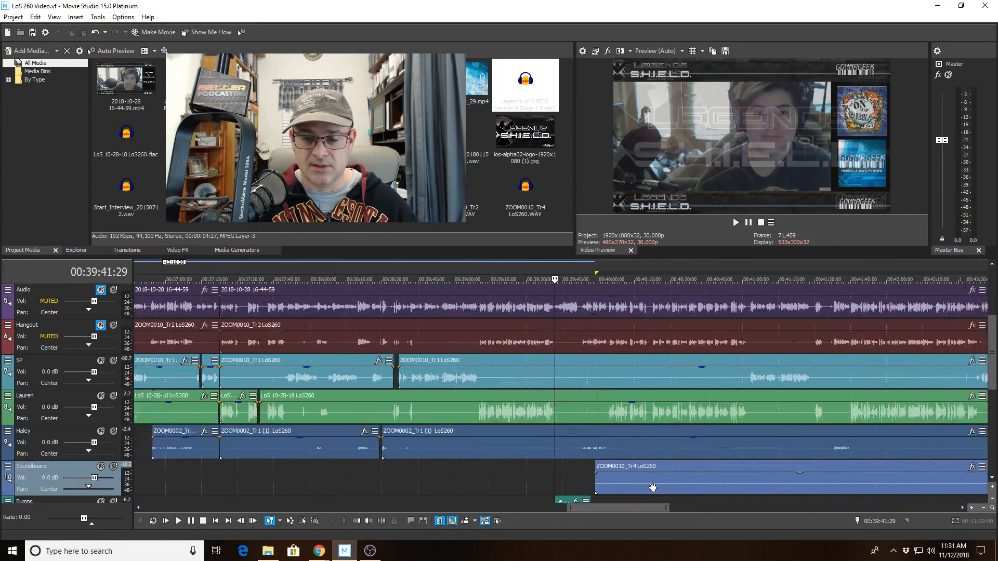
pyautogui.scroll(-1, 989, 343)
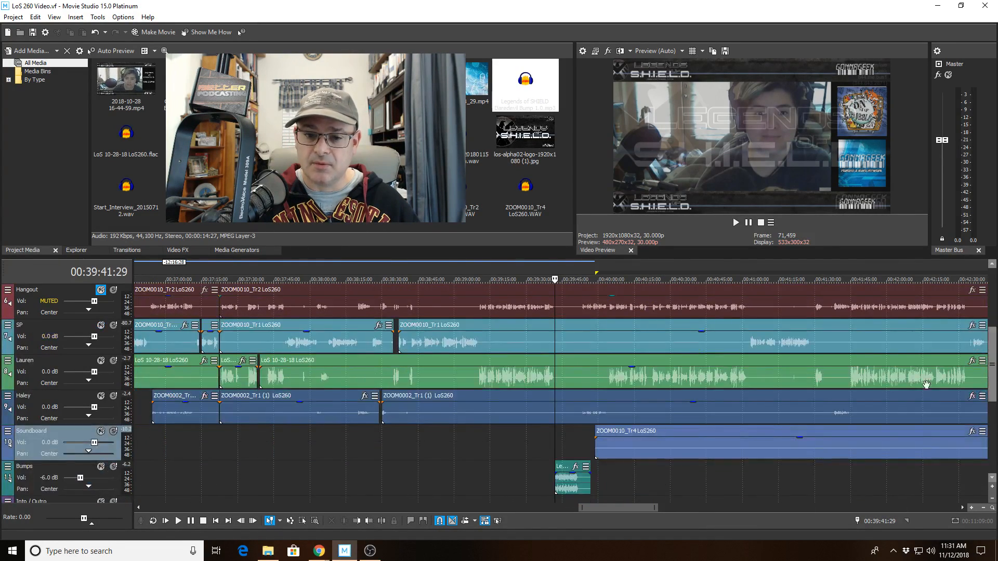
pyautogui.click(569, 442)
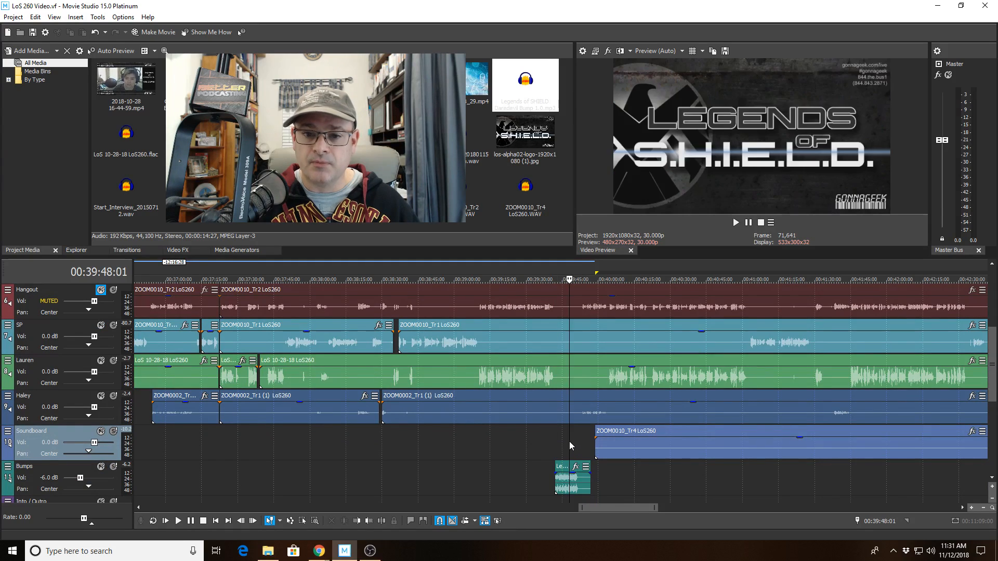
pyautogui.click(704, 446)
pyautogui.click(704, 340)
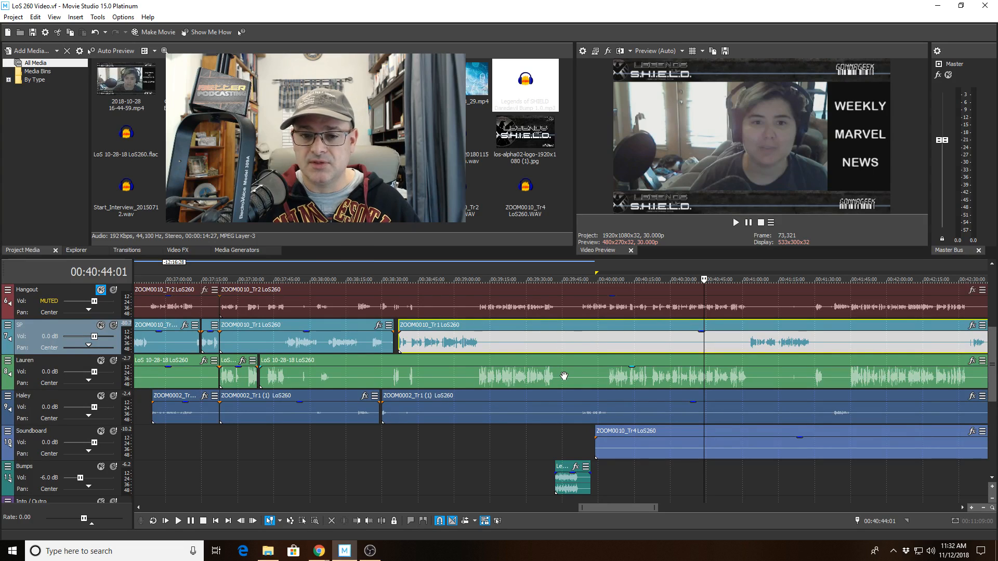
# Check the soundboard clip at 00:40:18 and the timeline near 00:50:58, ending at the soundboard clip's start.
pyautogui.scroll(-4, 562, 374)
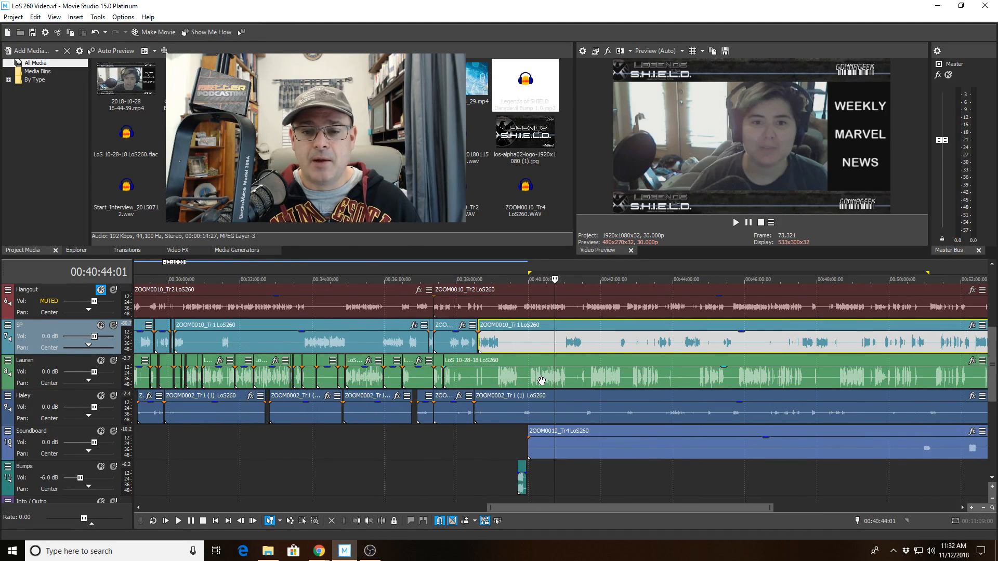
pyautogui.scroll(8, 541, 381)
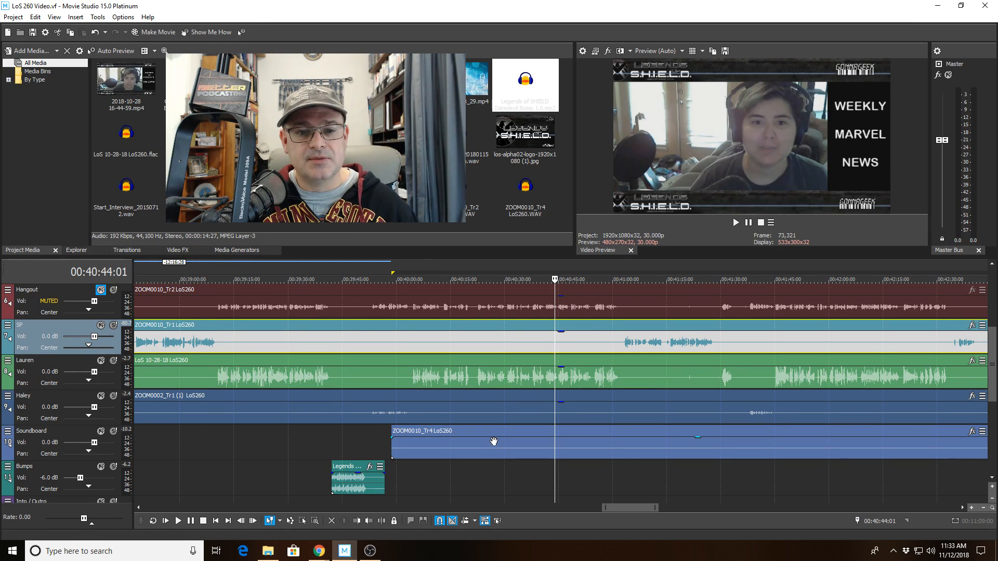
pyautogui.scroll(1, 494, 441)
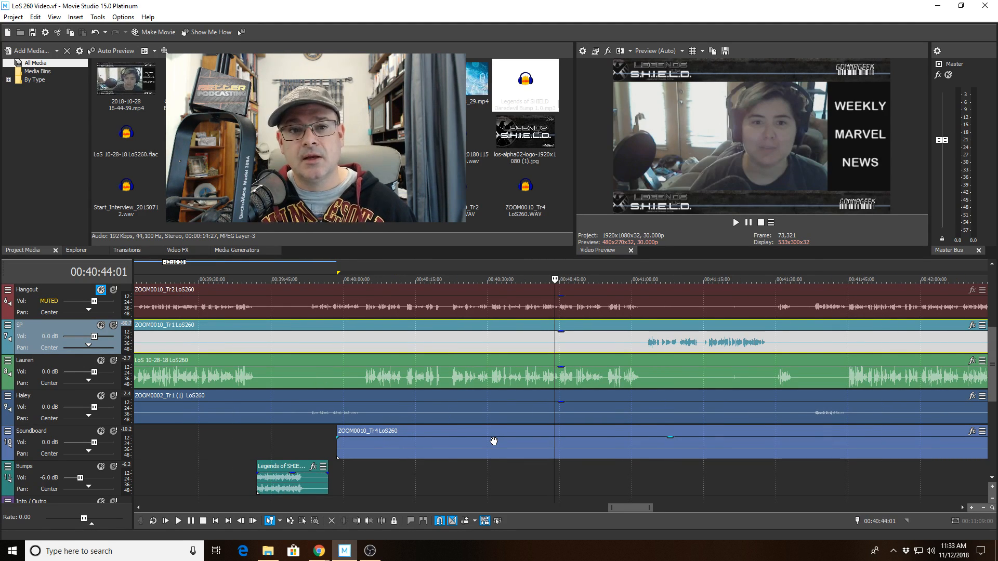
pyautogui.scroll(1, 494, 441)
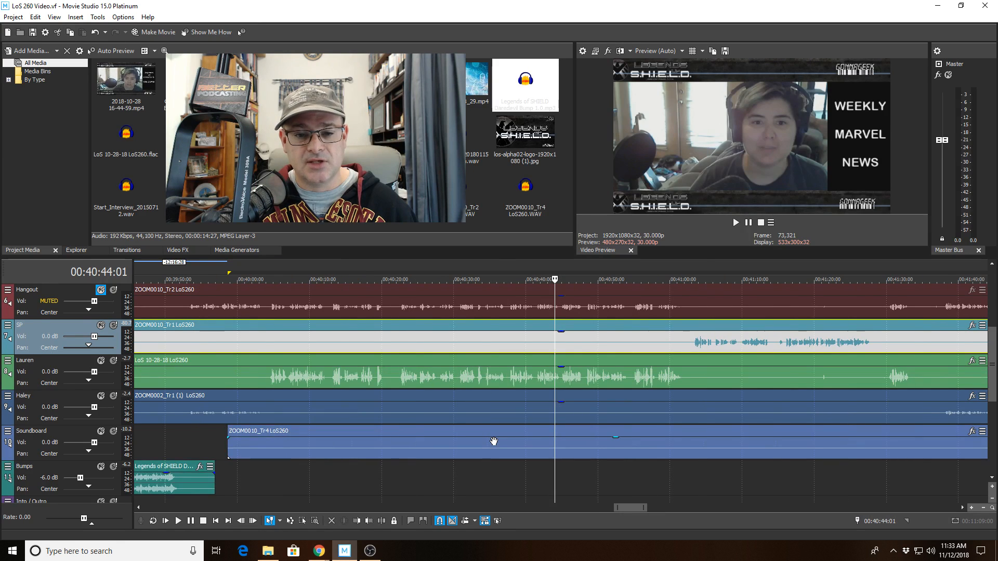
pyautogui.scroll(-1, 494, 441)
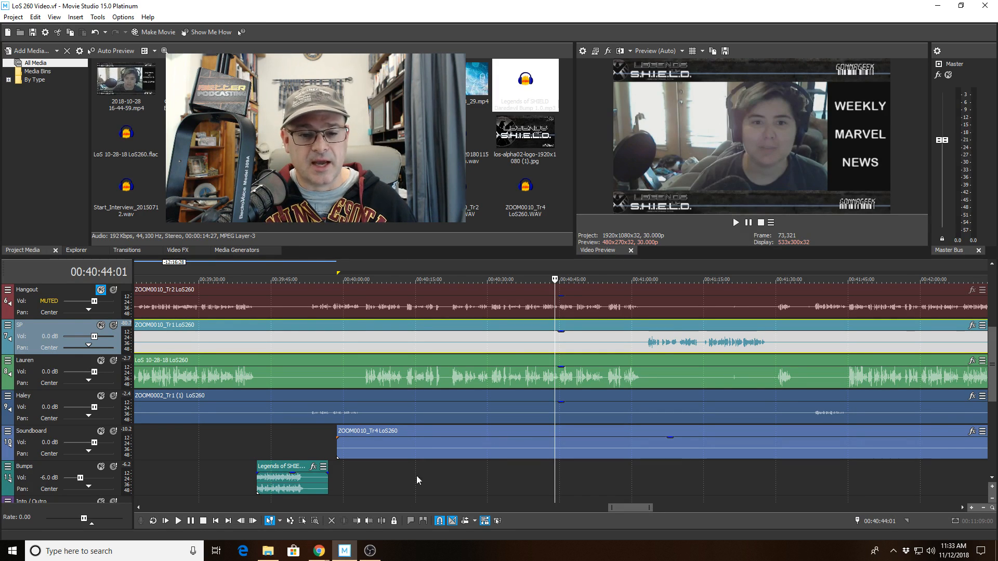
pyautogui.click(432, 452)
pyautogui.scroll(-10, 436, 452)
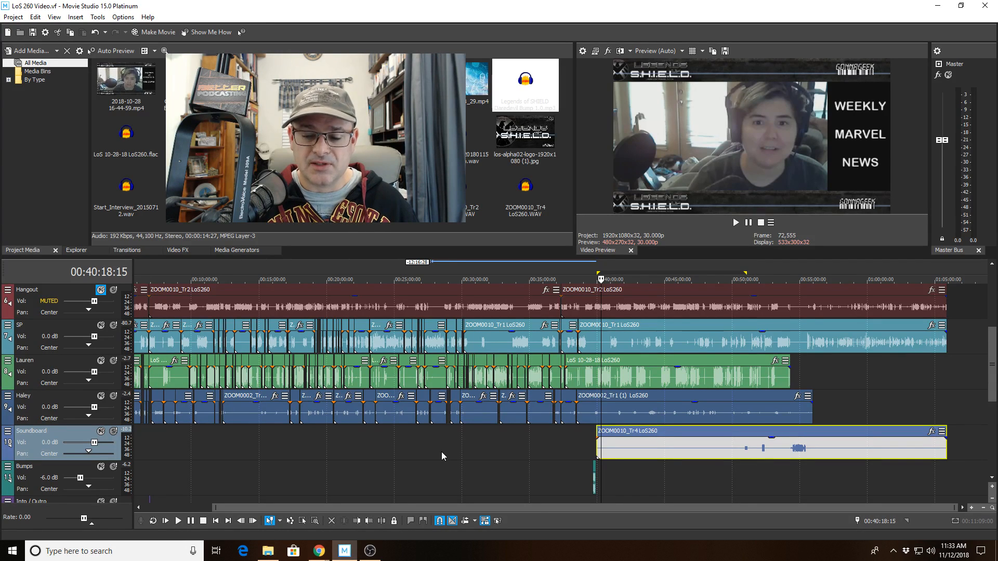
pyautogui.click(744, 465)
pyautogui.scroll(2, 741, 470)
pyautogui.scroll(4, 739, 473)
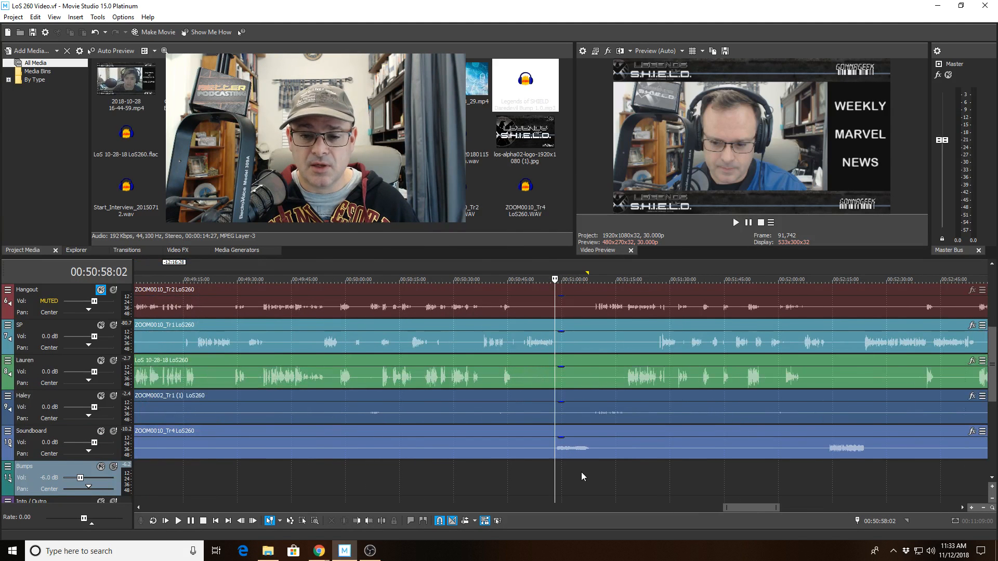
pyautogui.scroll(-5, 573, 450)
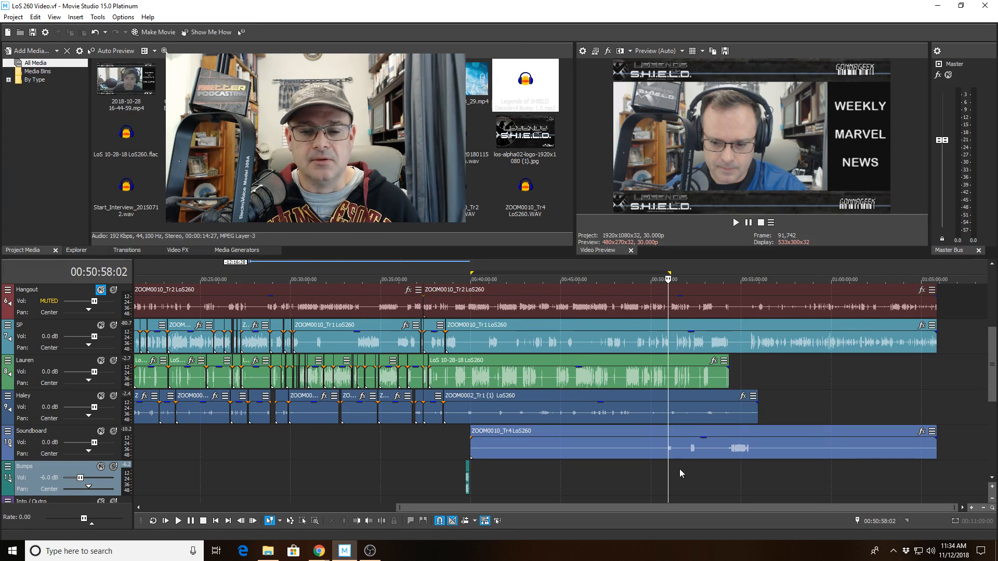
pyautogui.scroll(2, 675, 484)
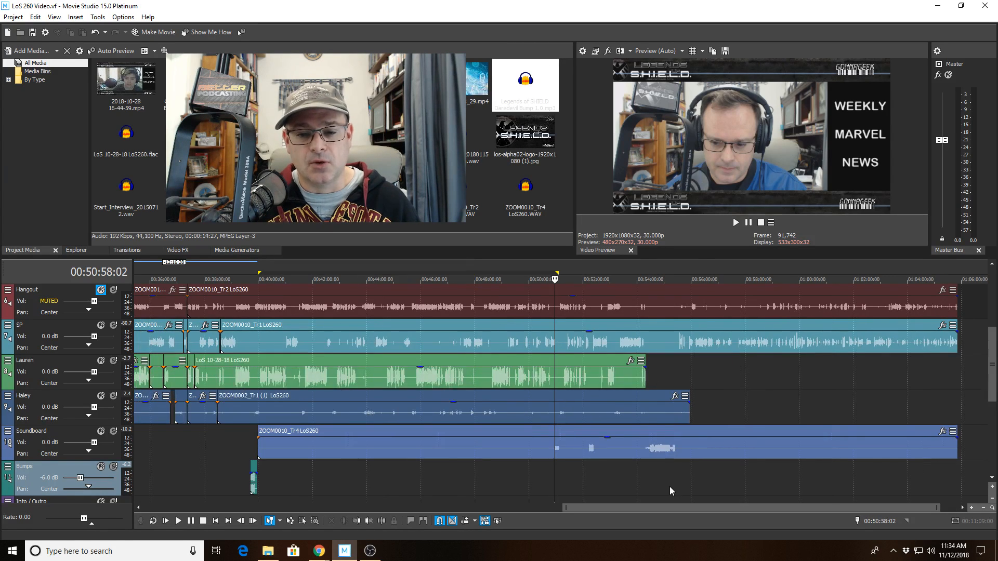
pyautogui.scroll(-2, 665, 487)
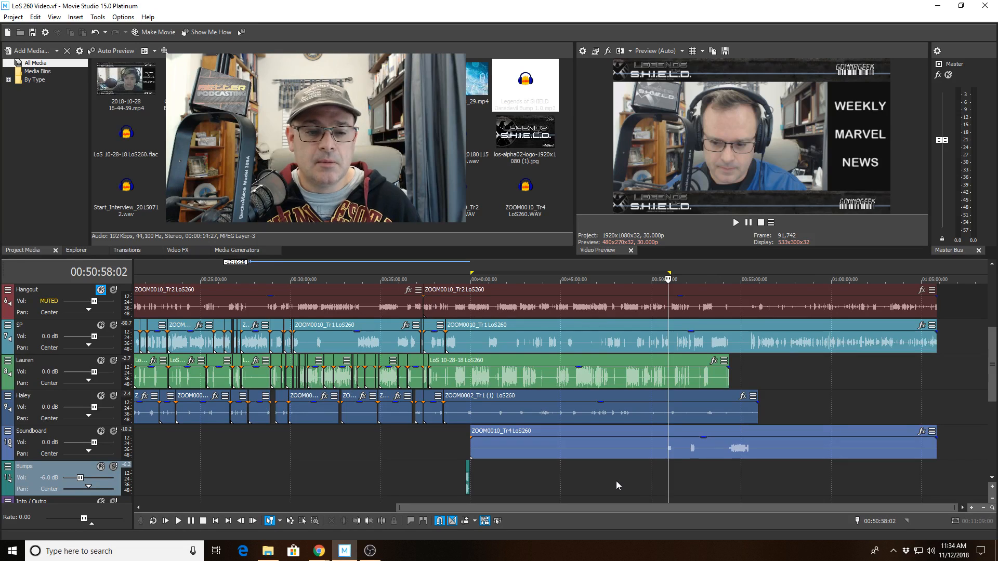
pyautogui.click(469, 445)
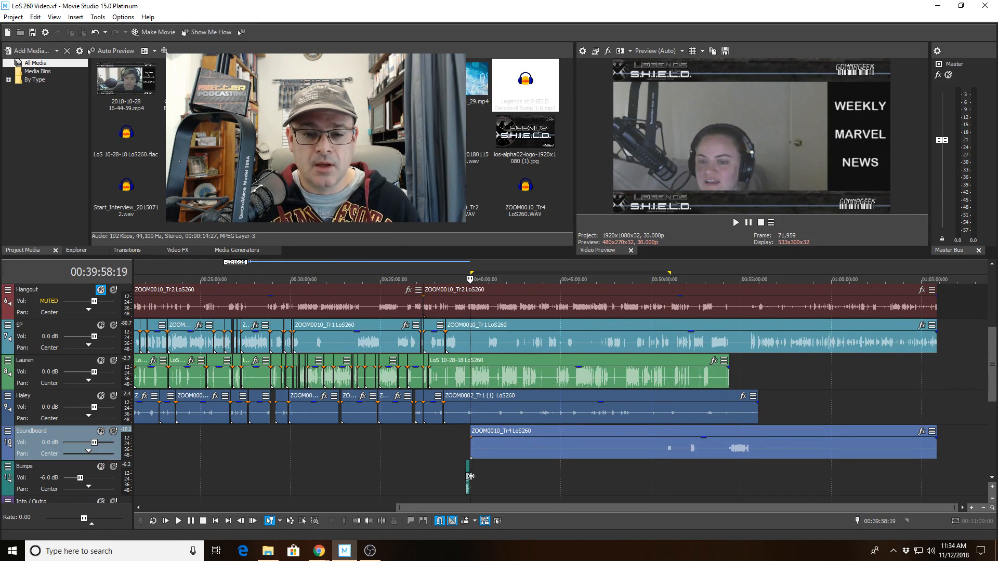
pyautogui.scroll(10, 465, 470)
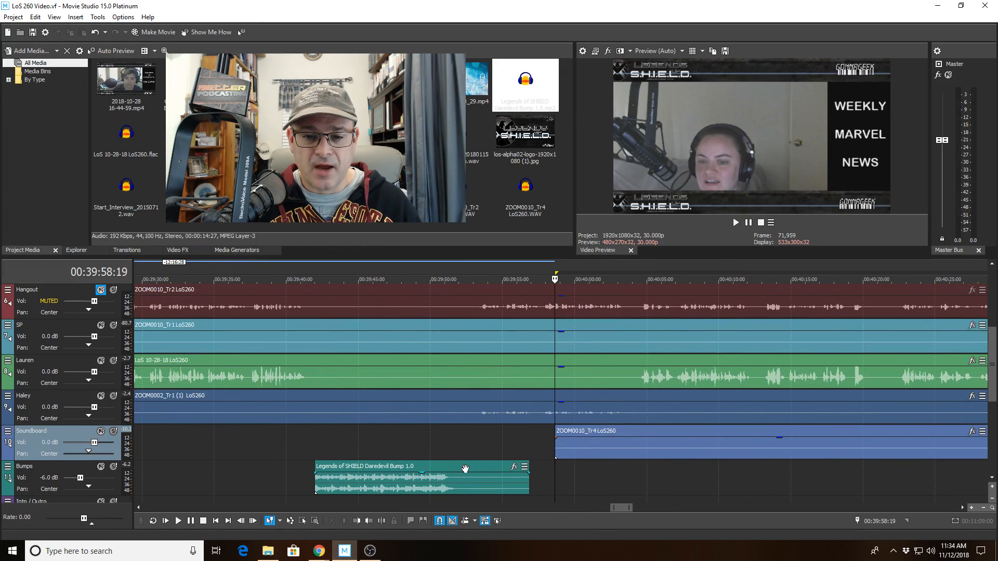
# Play from just before the Daredevil bump, then replay from Haley's clip at 00:39:48.
pyautogui.click(426, 443)
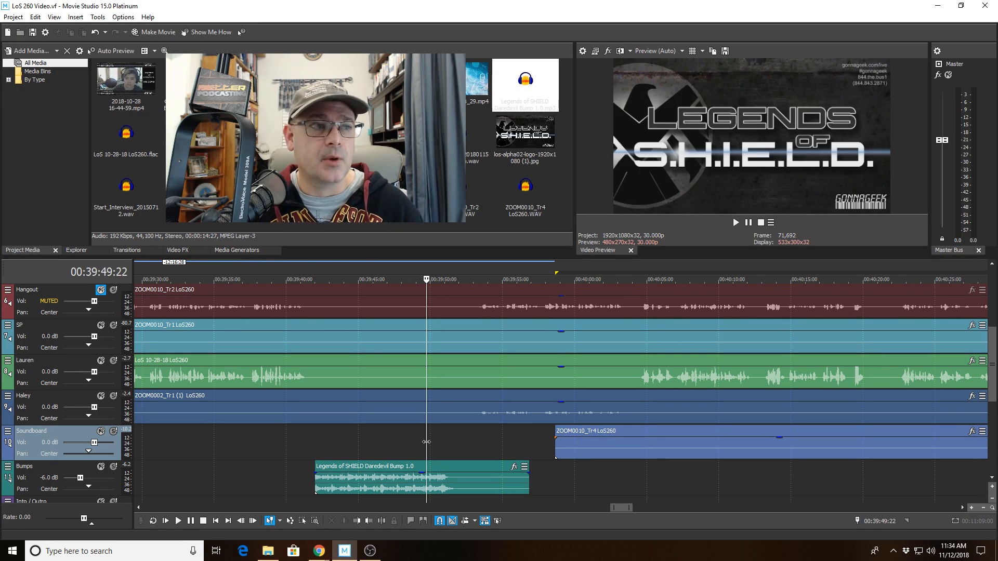
pyautogui.press('space')
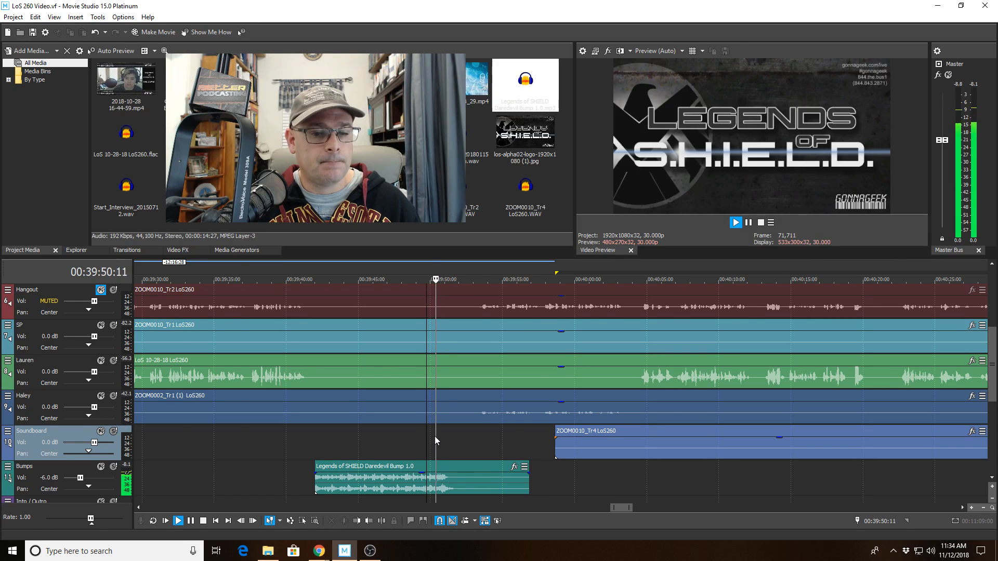
pyautogui.scroll(3, 434, 436)
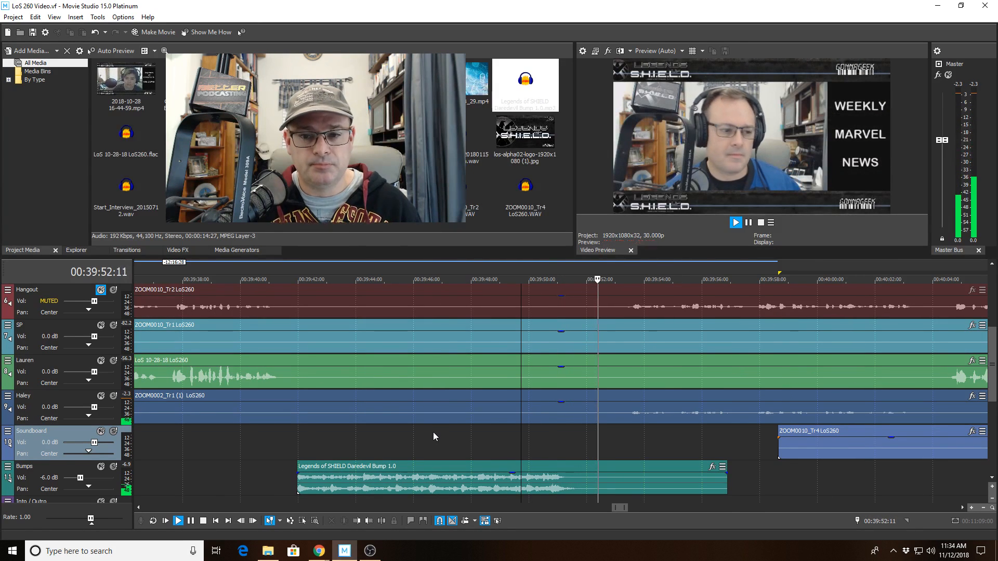
pyautogui.press('space')
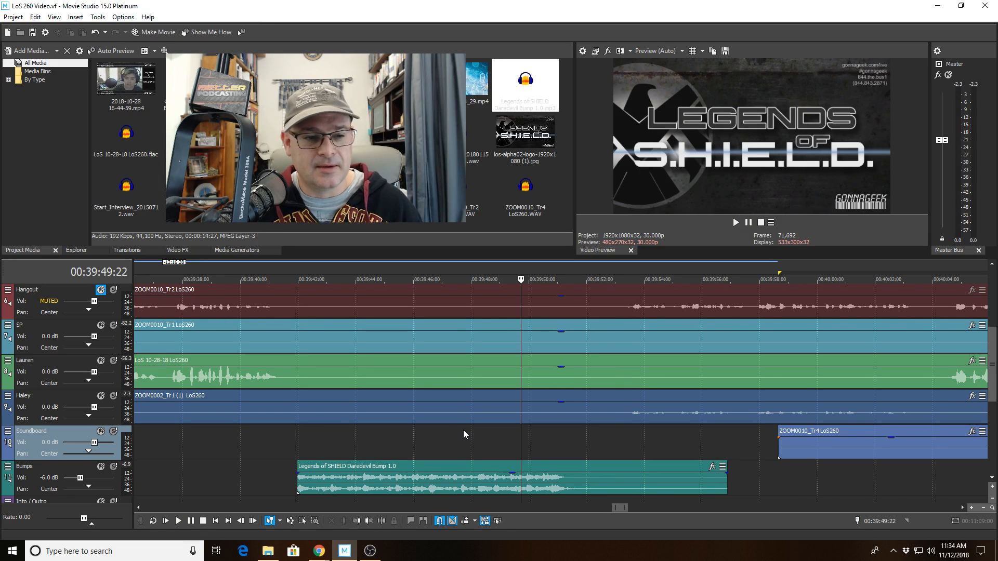
pyautogui.click(475, 411)
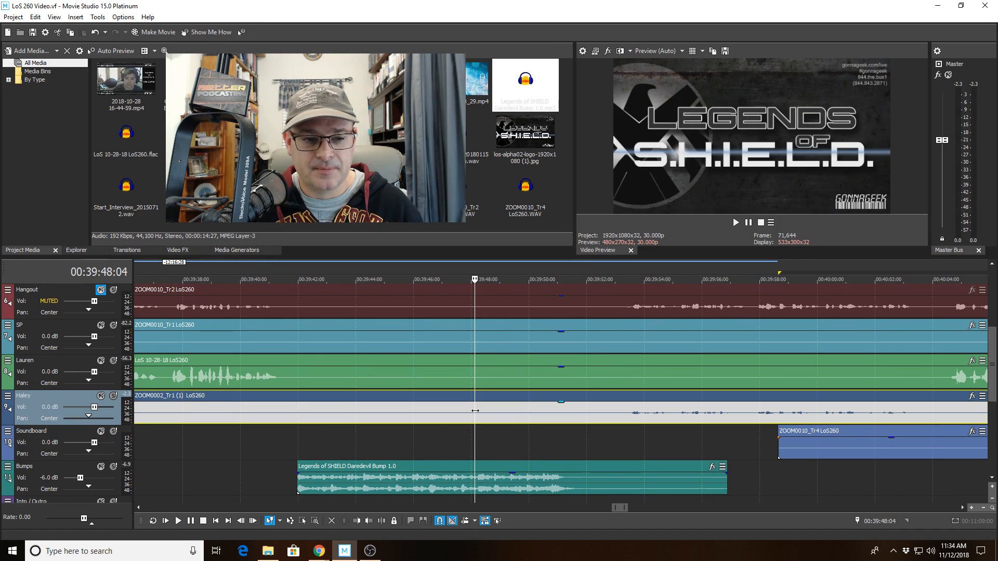
pyautogui.press('space')
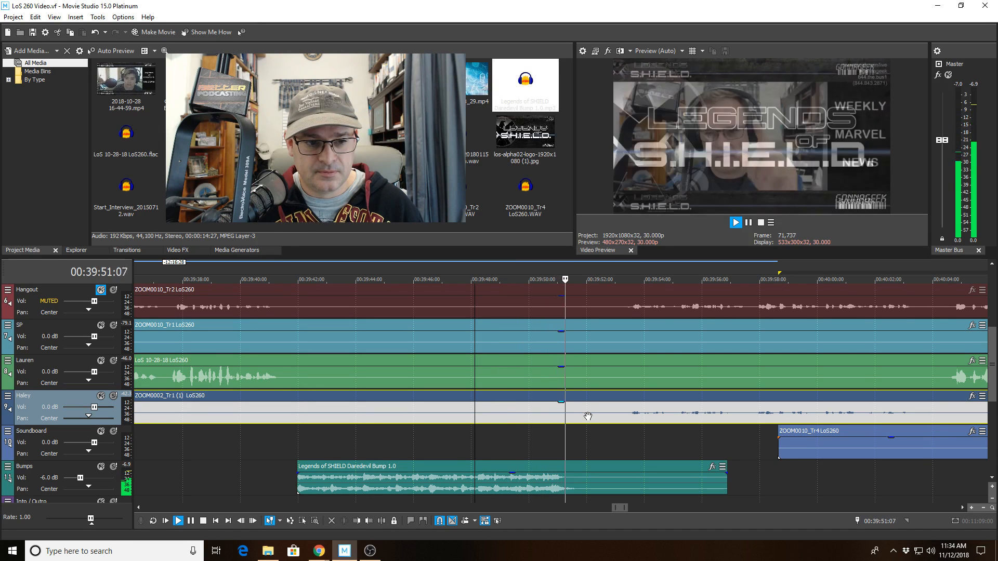
# Split Haley's clip twice before 00:39:53 and delete the short middle piece.
pyautogui.click(616, 414)
pyautogui.press('space')
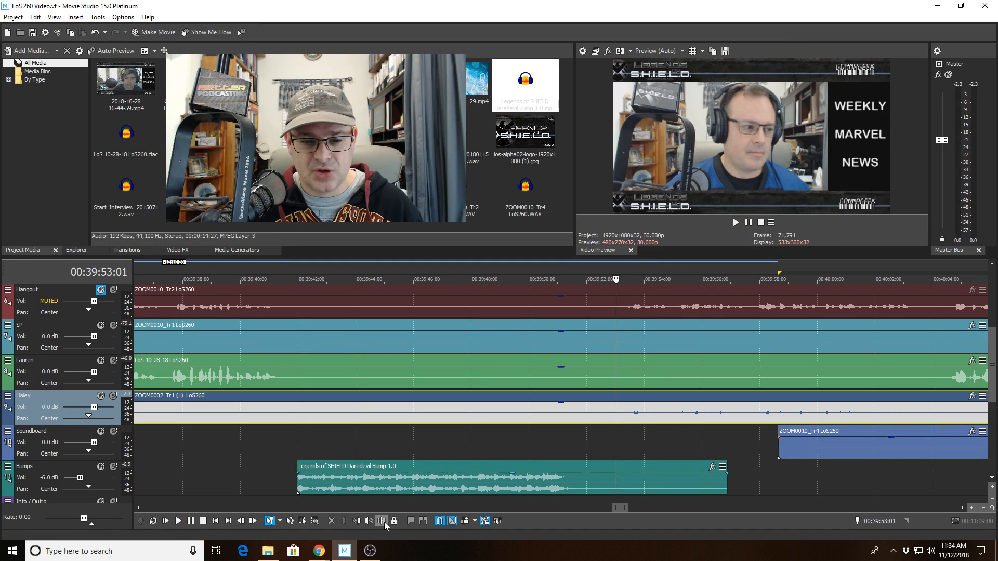
pyautogui.click(381, 521)
pyautogui.click(514, 411)
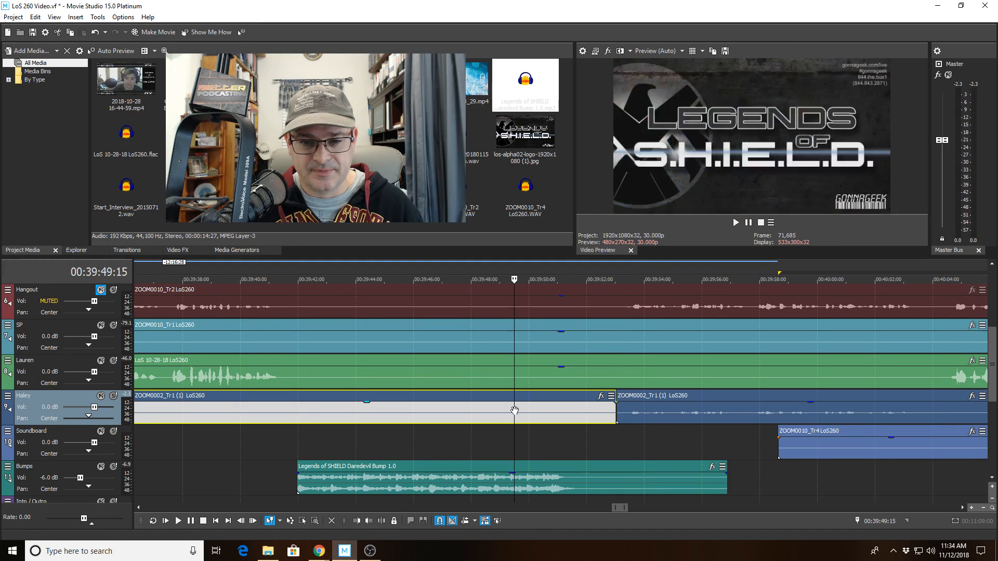
pyautogui.click(372, 521)
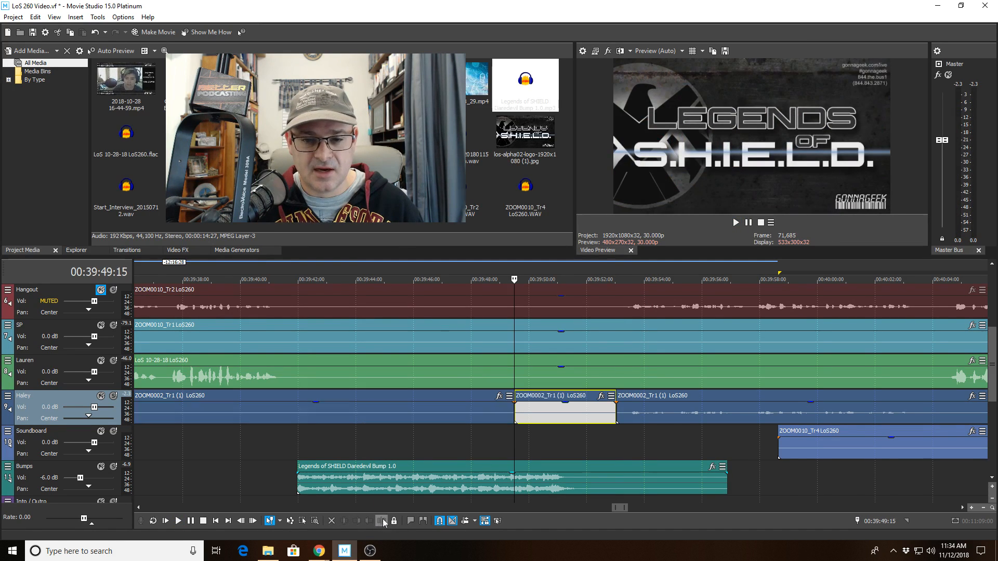
pyautogui.click(540, 419)
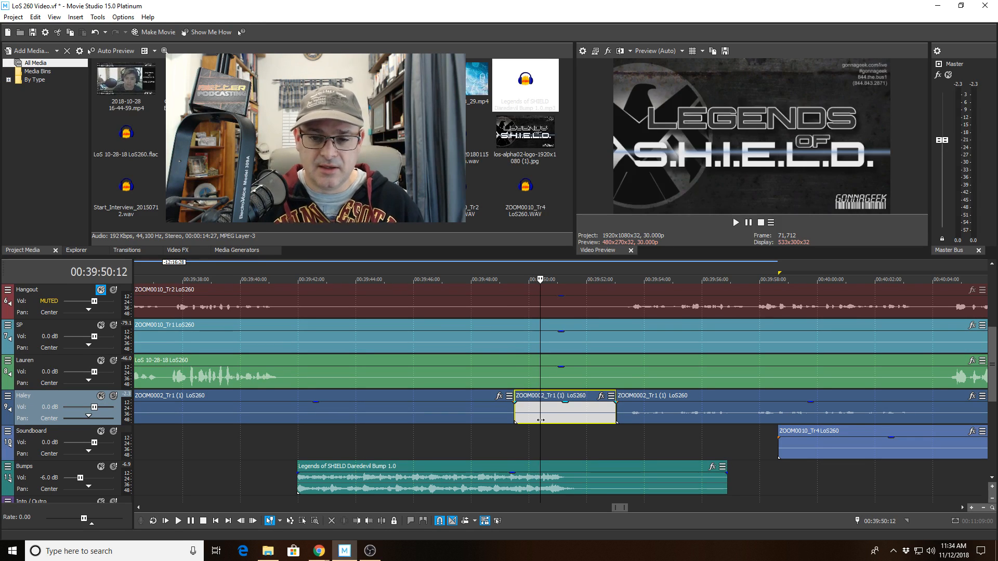
pyautogui.moveTo(572, 408); pyautogui.dragTo(567, 434)
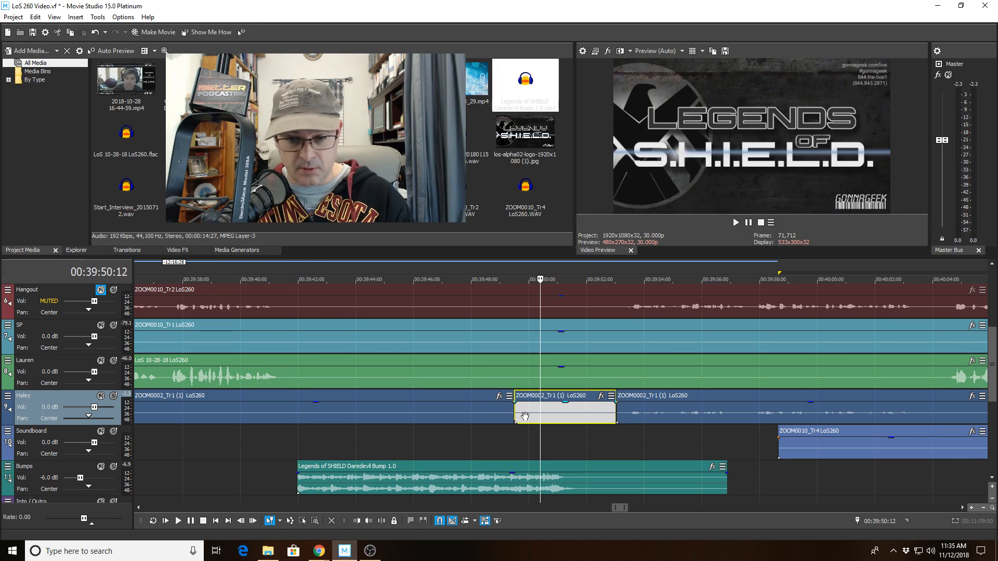
pyautogui.press('Delete')
# Play back from 00:39:47:27 across the gap to the start of Haley's next clip.
pyautogui.click(467, 413)
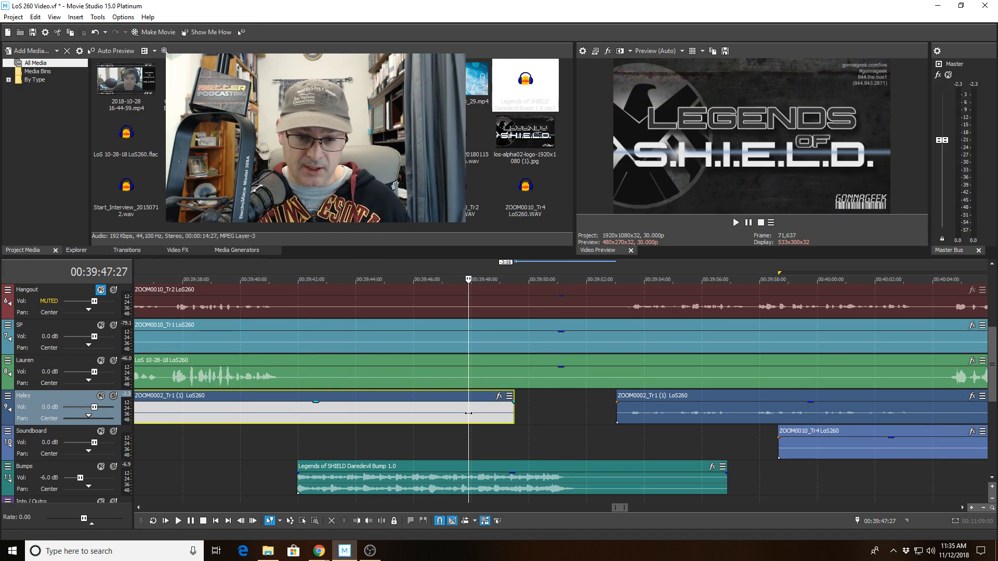
pyautogui.press('space')
pyautogui.press('Down')
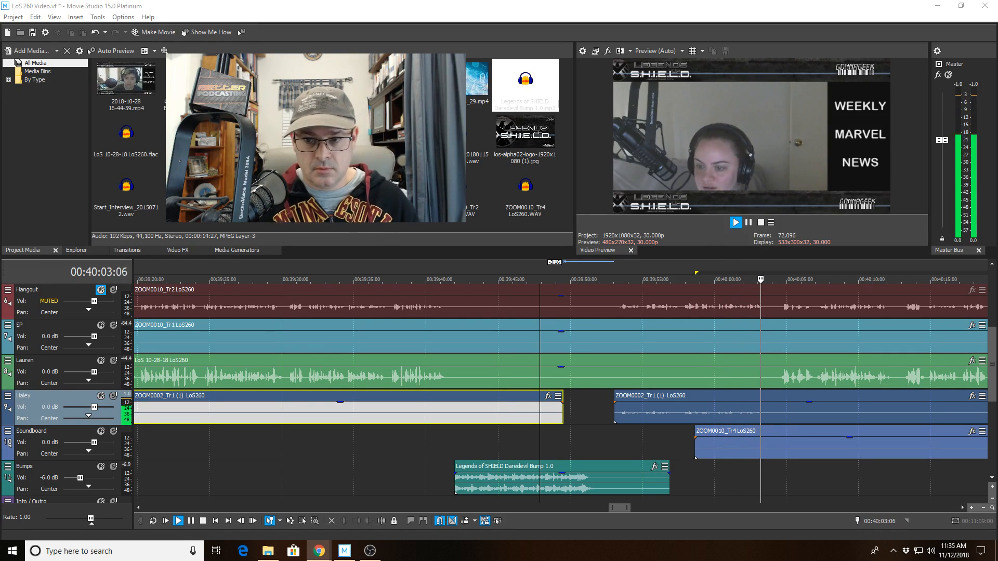
pyautogui.scroll(-2, 644, 407)
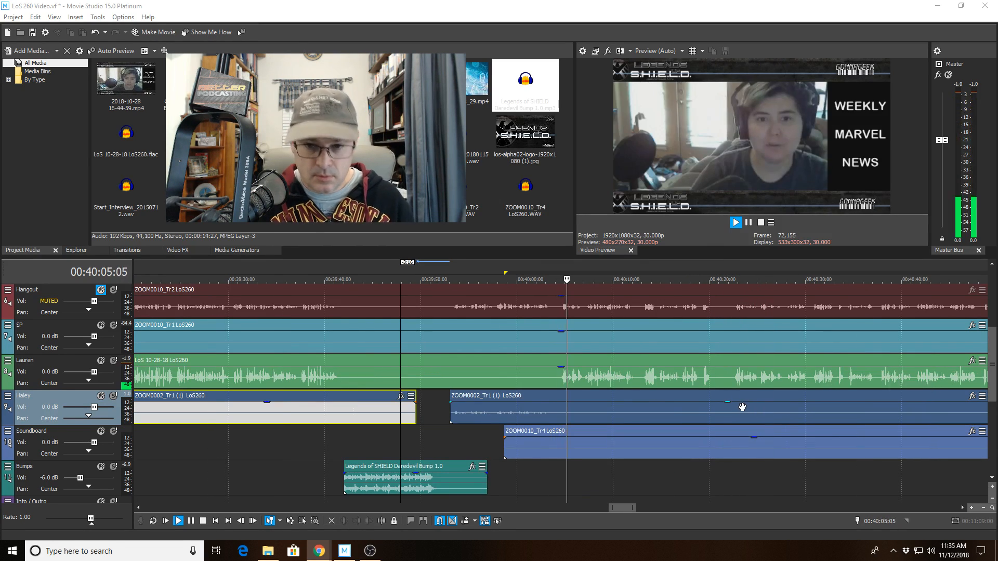
pyautogui.scroll(2, 220, 458)
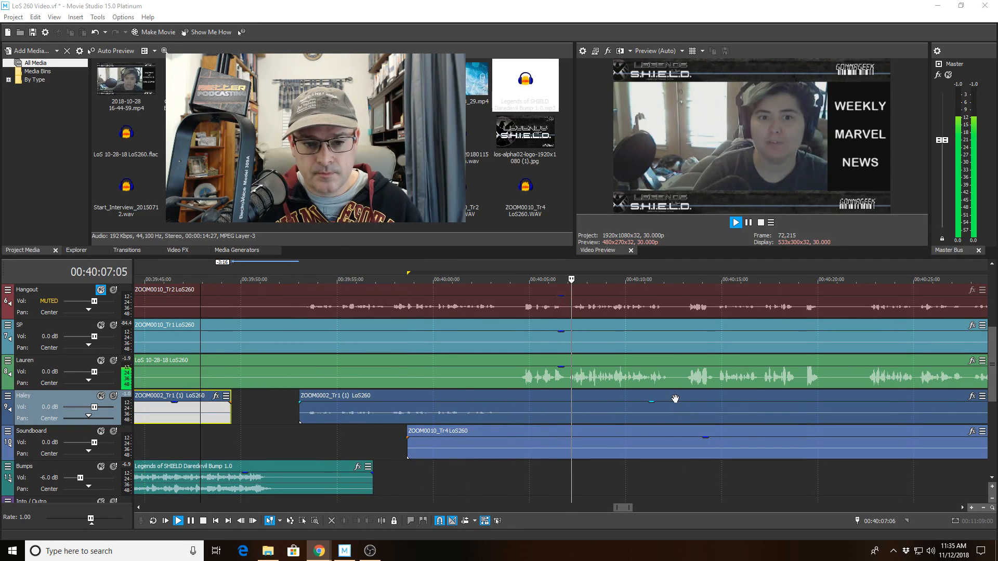
pyautogui.click(294, 404)
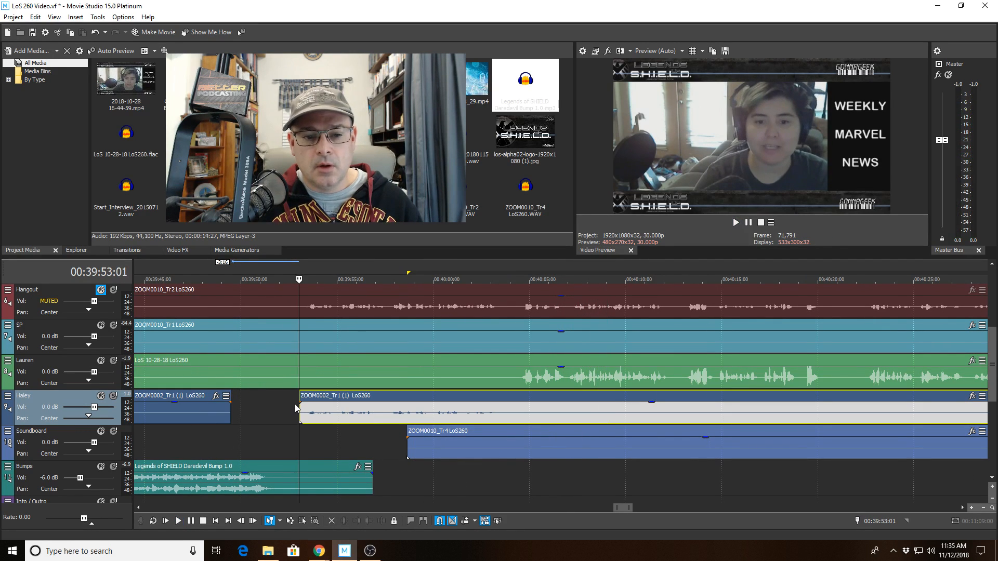
pyautogui.press('space')
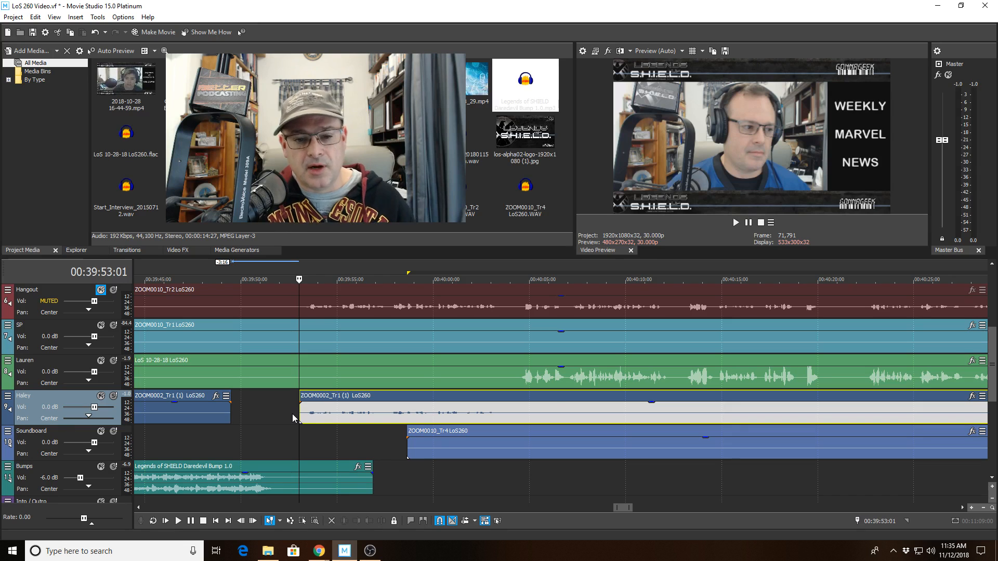
# Replay across the new gap, then play briefly from 00:40:04:18 and stop.
pyautogui.scroll(2, 362, 425)
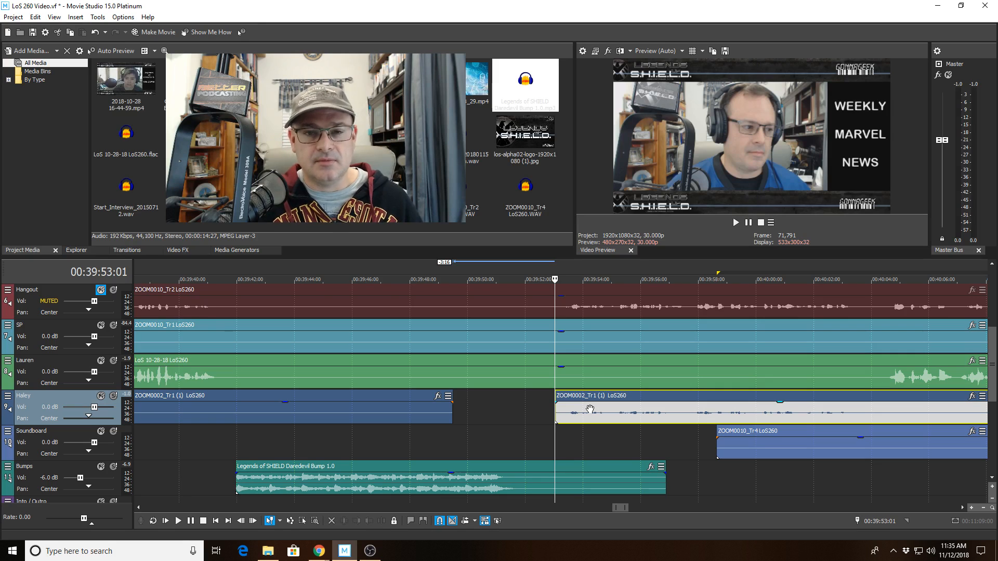
pyautogui.scroll(-2, 590, 409)
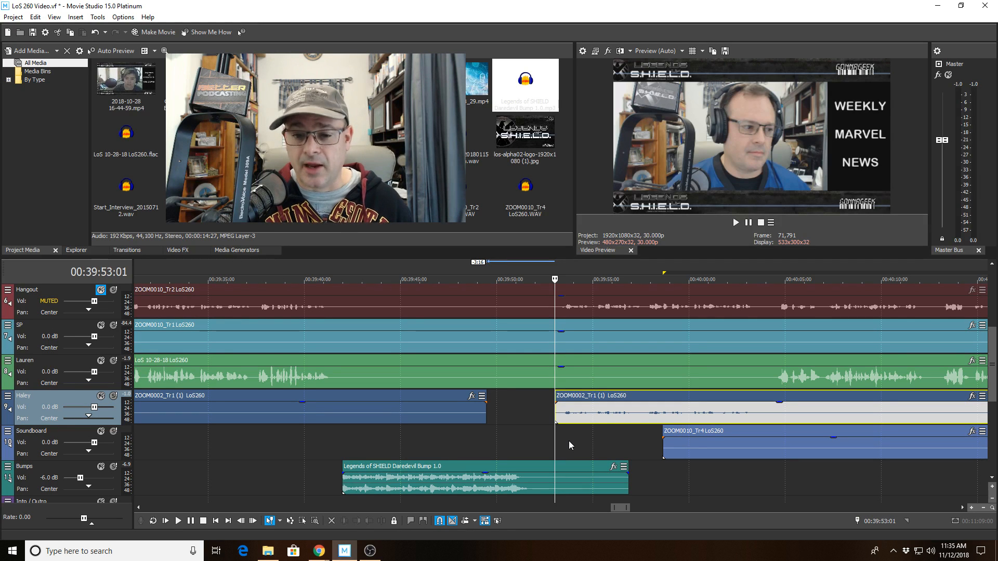
pyautogui.press('space')
pyautogui.press('space')
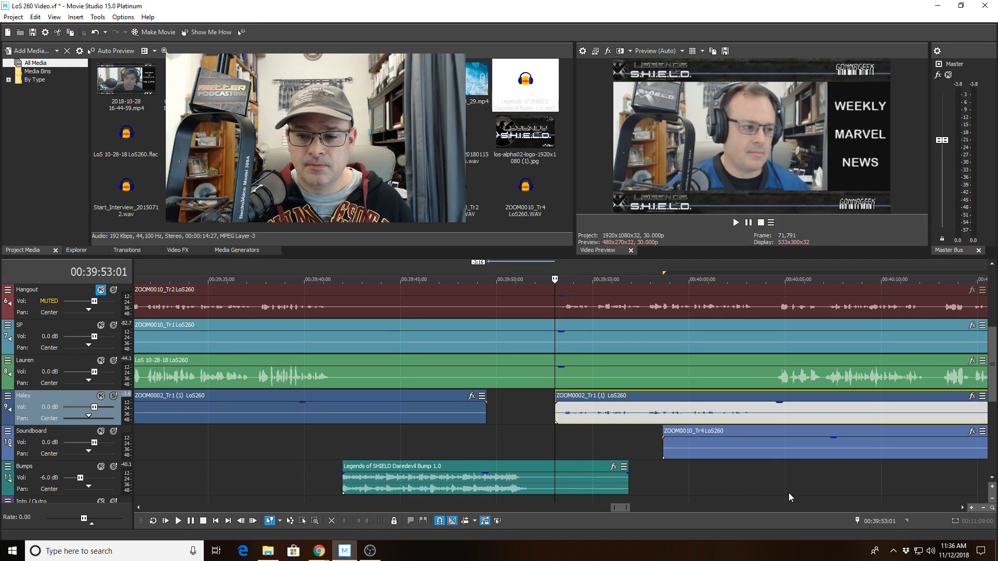
pyautogui.click(778, 474)
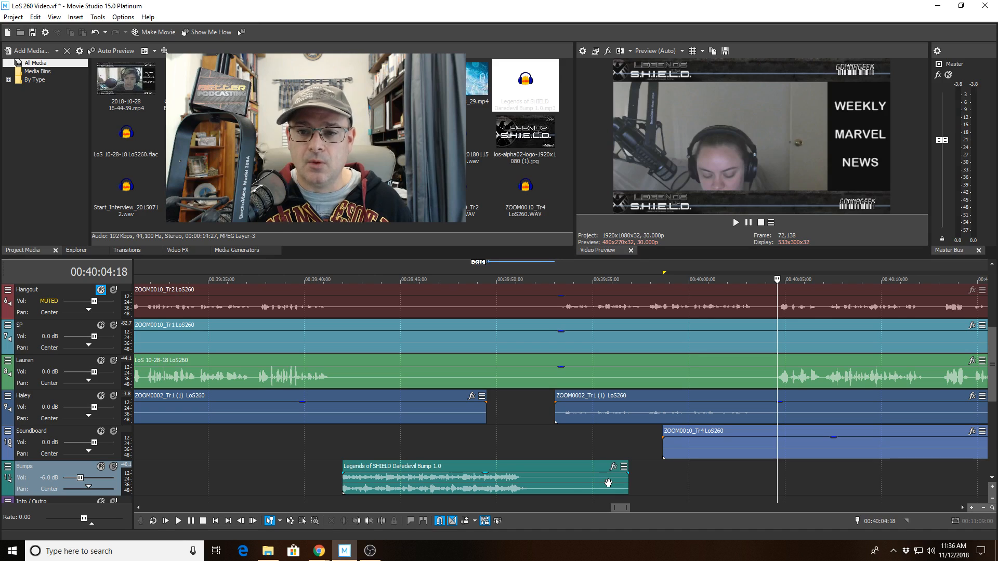
pyautogui.press('space')
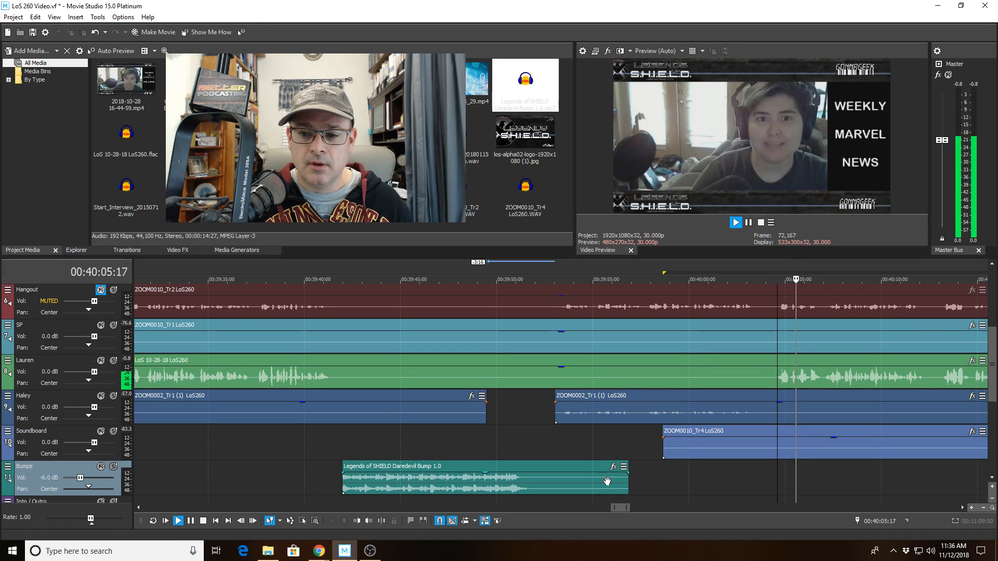
pyautogui.press('space')
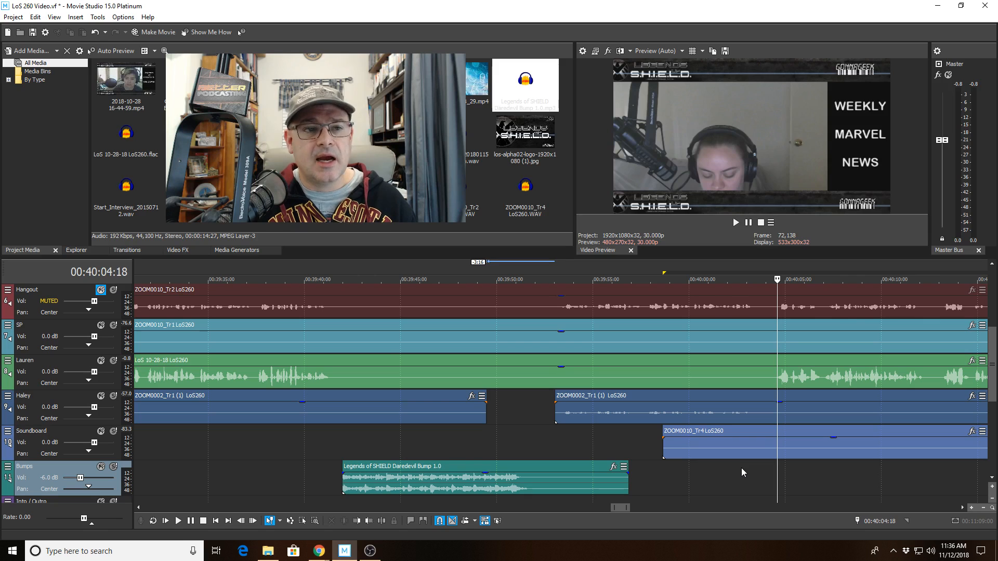
# Split Lauren's clip and trim the left piece back to 00:40:04:11.
pyautogui.scroll(5, 741, 468)
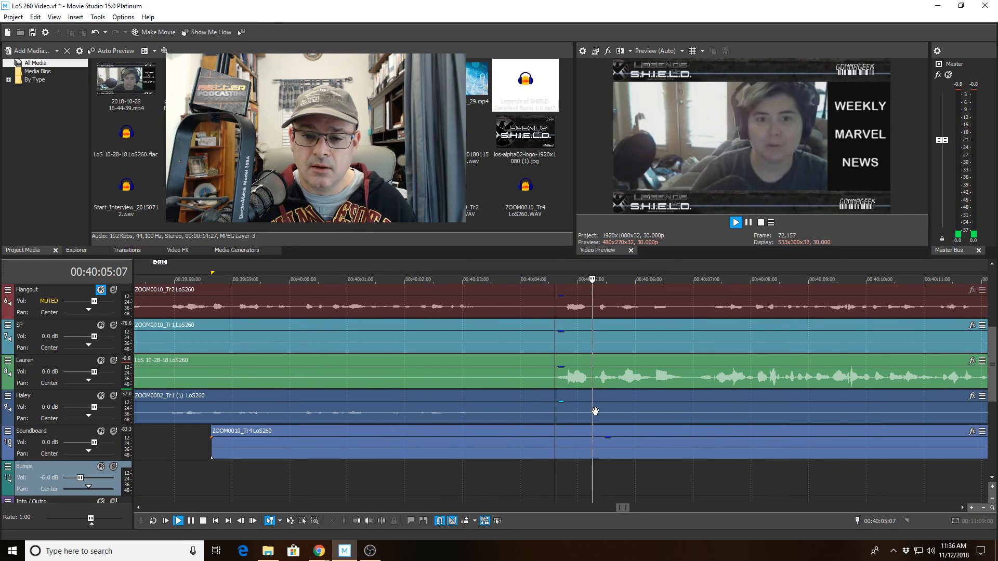
pyautogui.click(590, 389)
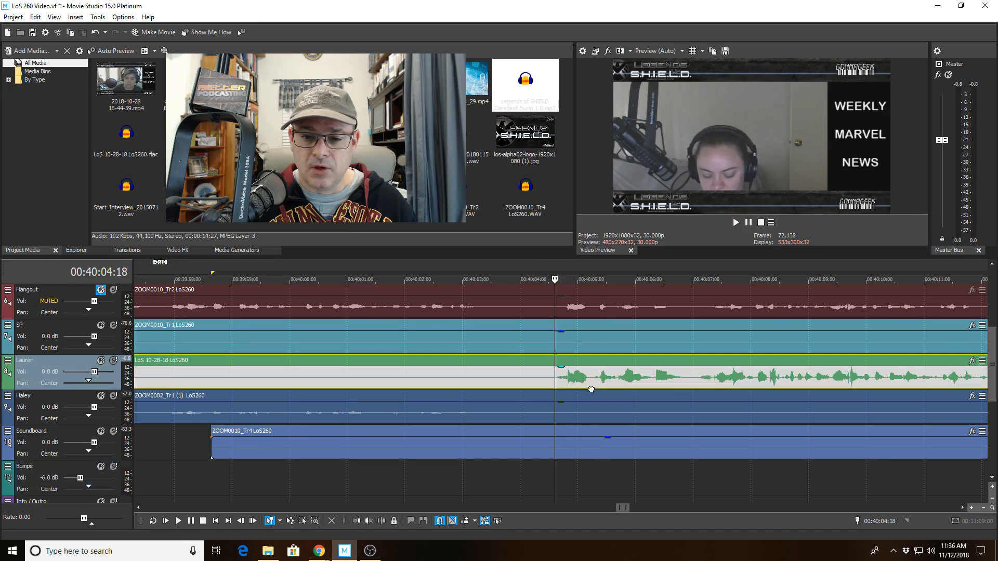
pyautogui.click(381, 520)
pyautogui.click(540, 382)
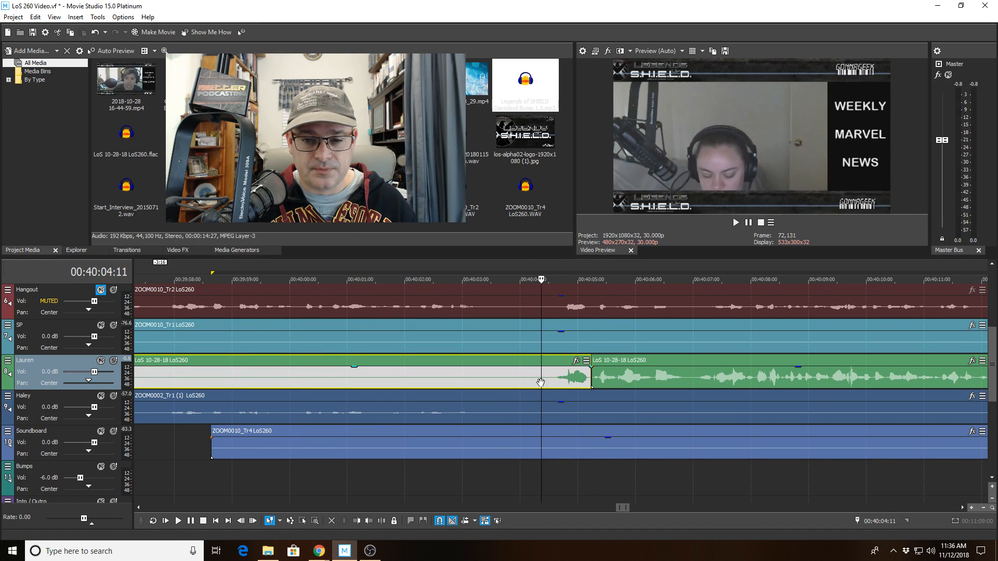
pyautogui.click(369, 520)
# Play back from 00:40:02:05 over Lauren's new gap.
pyautogui.click(414, 375)
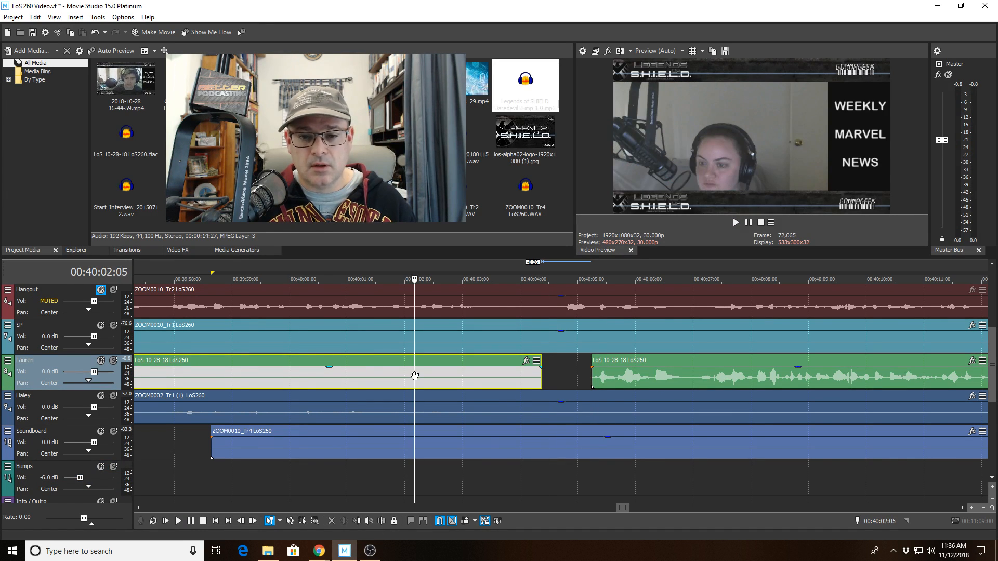
pyautogui.press('space')
pyautogui.scroll(-3, 414, 376)
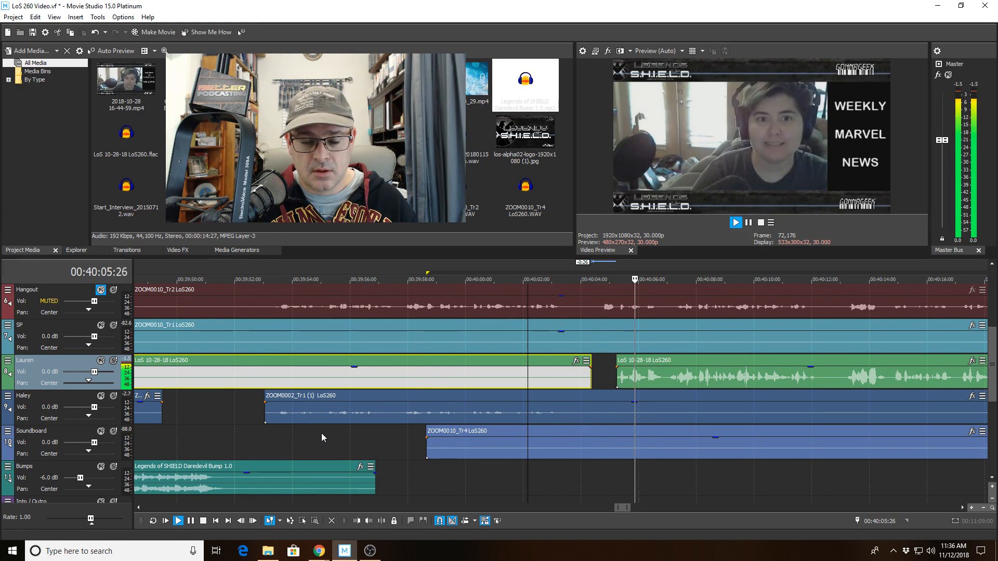
pyautogui.press('space')
# Replay Haley's later clip from its start and from 00:39:53:27, ending at 00:39:49:23.
pyautogui.click(274, 412)
pyautogui.scroll(6, 374, 441)
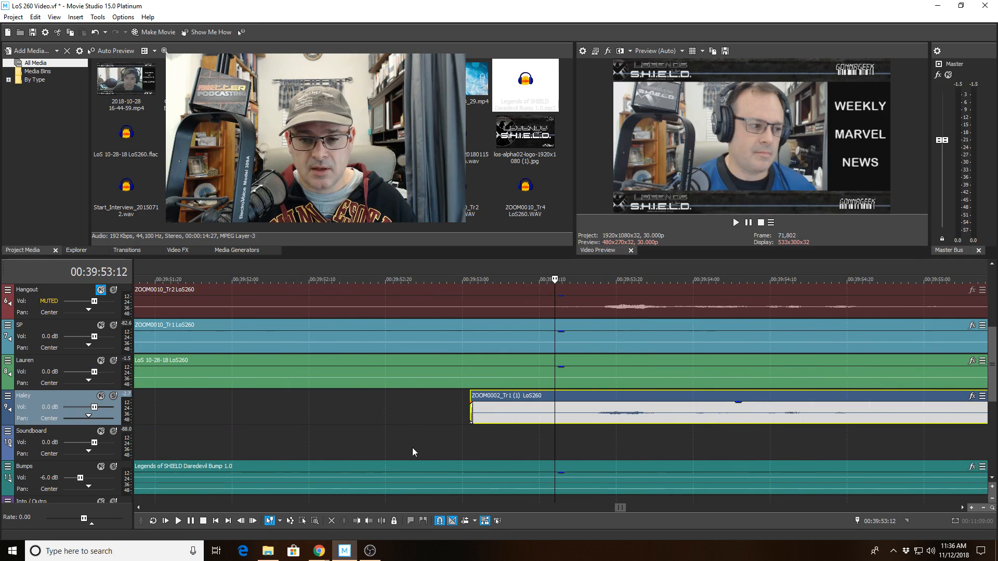
pyautogui.press('space')
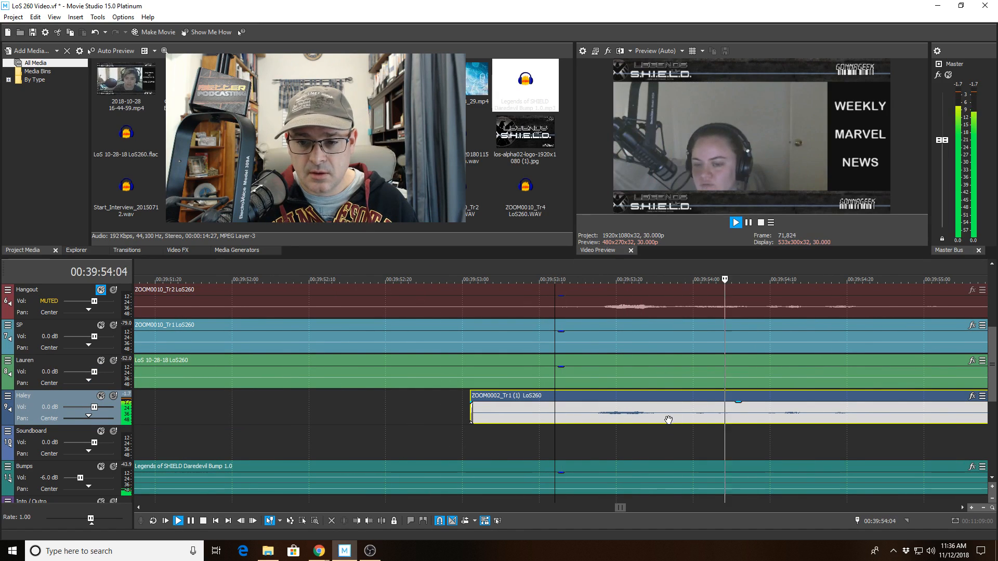
pyautogui.click(667, 417)
pyautogui.press('space')
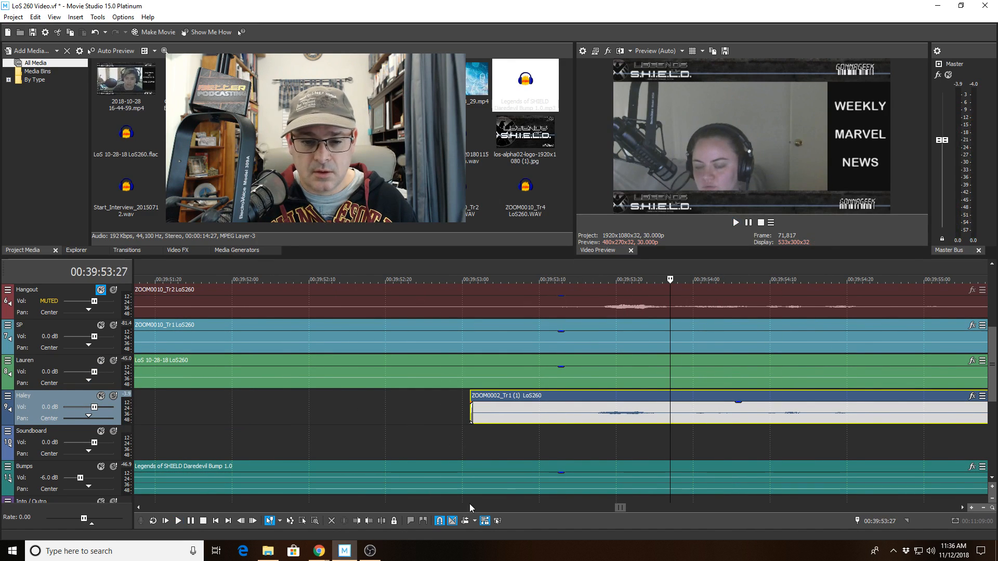
pyautogui.scroll(-10, 489, 396)
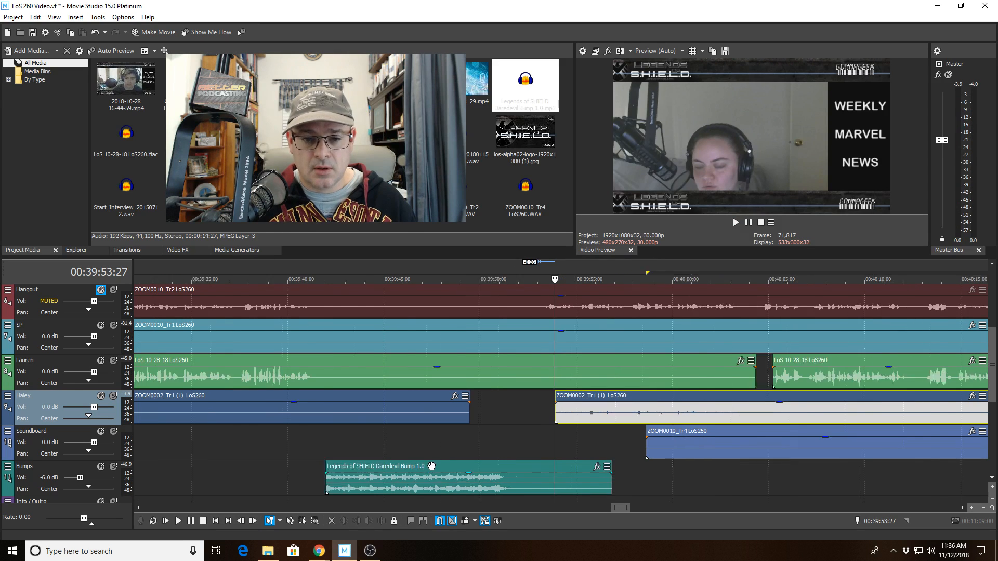
pyautogui.click(495, 371)
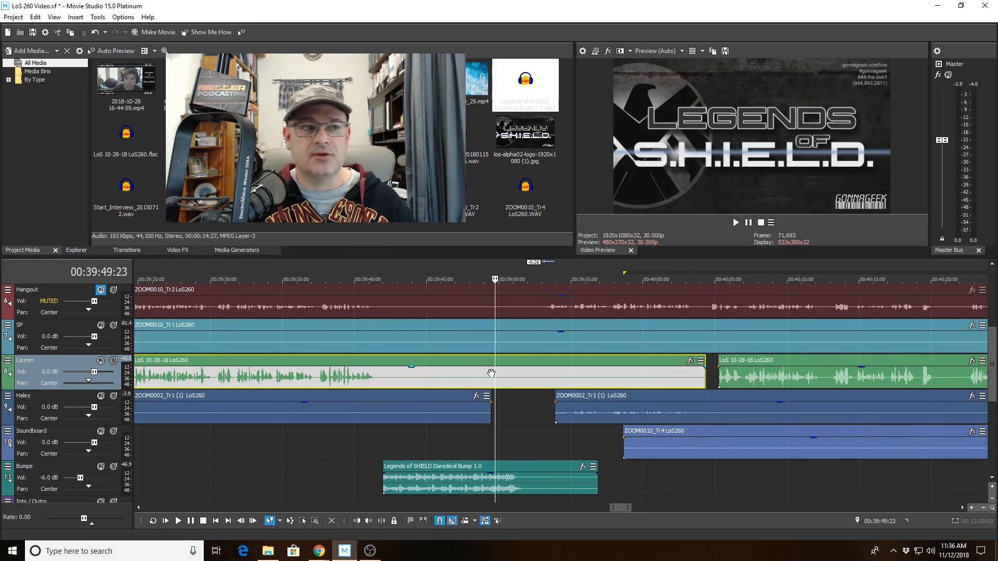
pyautogui.press('space')
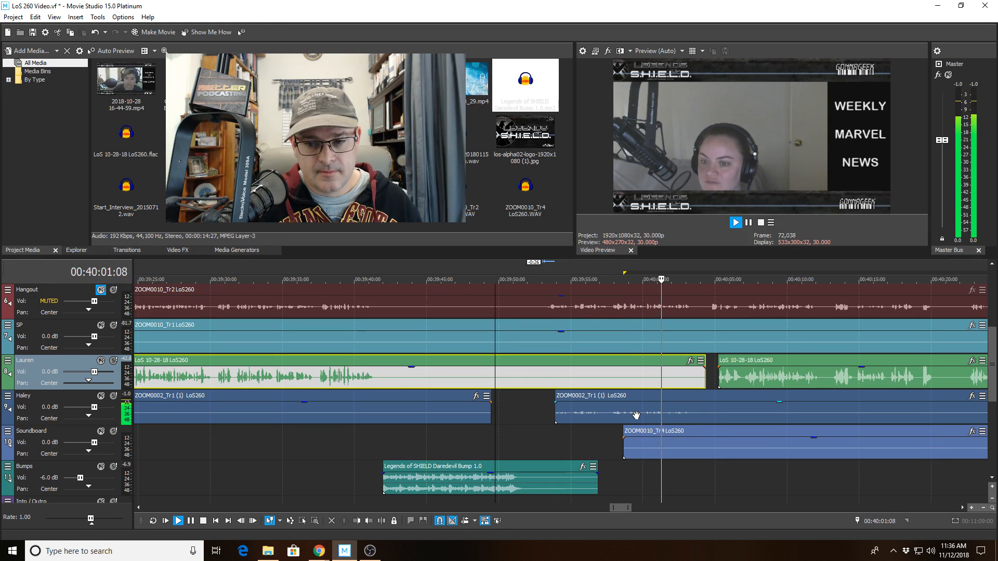
pyautogui.scroll(-1, 636, 415)
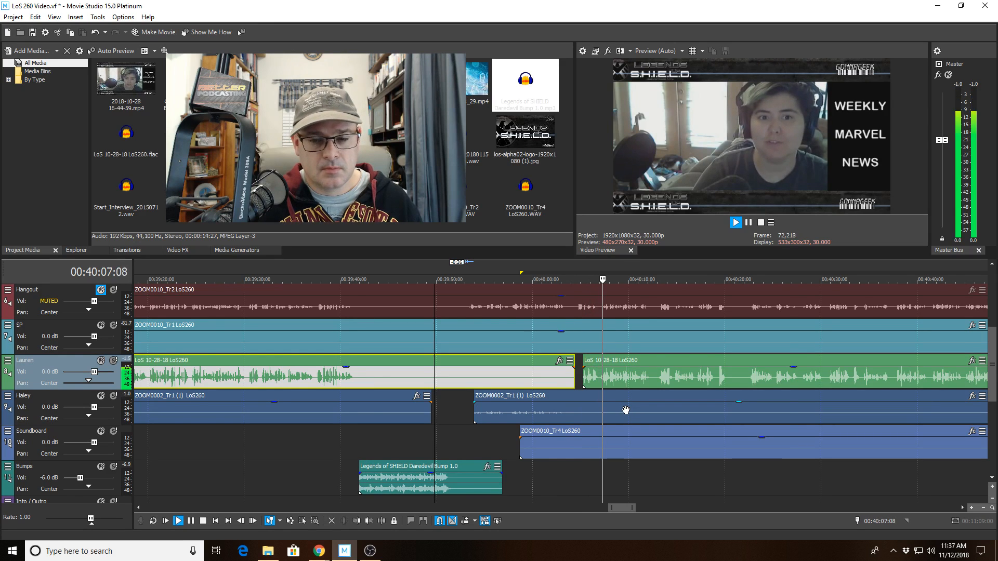
pyautogui.scroll(-1, 629, 411)
pyautogui.scroll(2, 625, 409)
pyautogui.scroll(2, 626, 409)
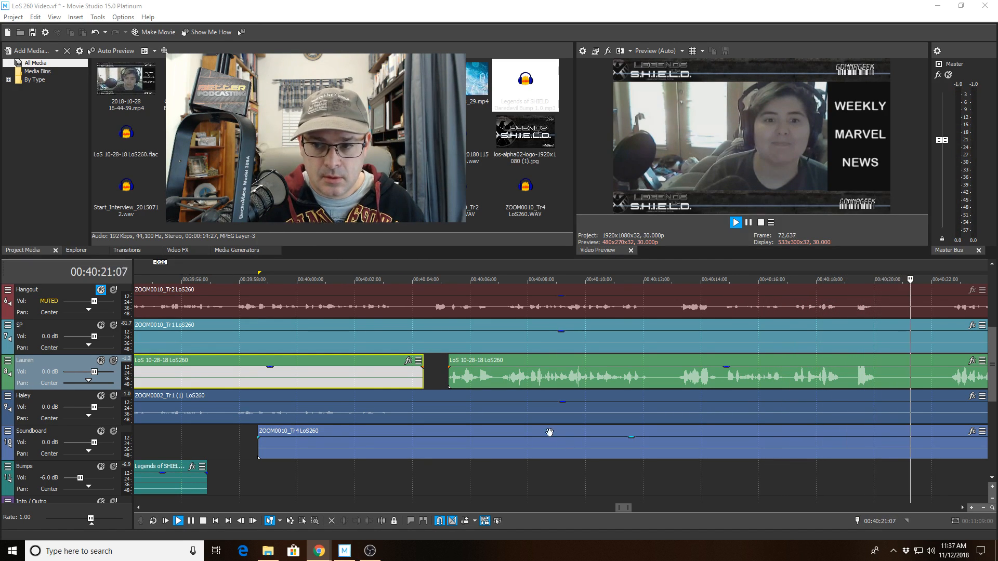
# Select the green speaker clip near 00:40:26 and preview the audio around the cut point.
pyautogui.scroll(-6, 543, 415)
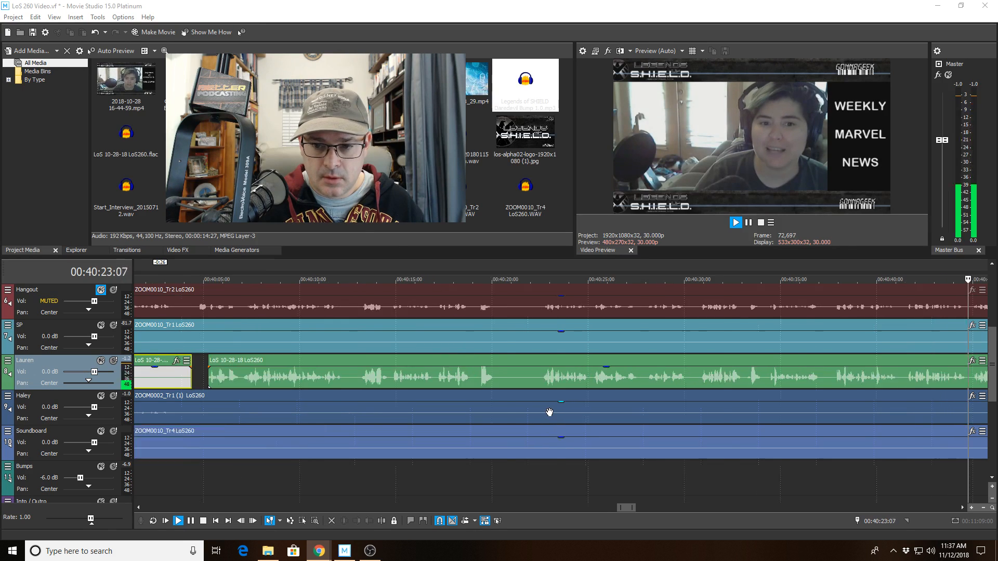
pyautogui.scroll(-4, 875, 489)
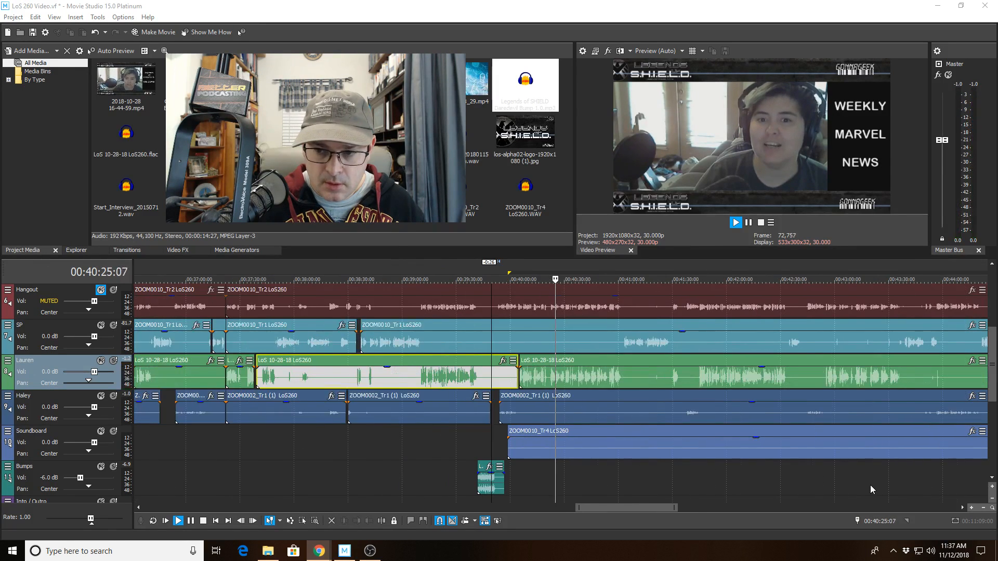
pyautogui.scroll(-2, 869, 485)
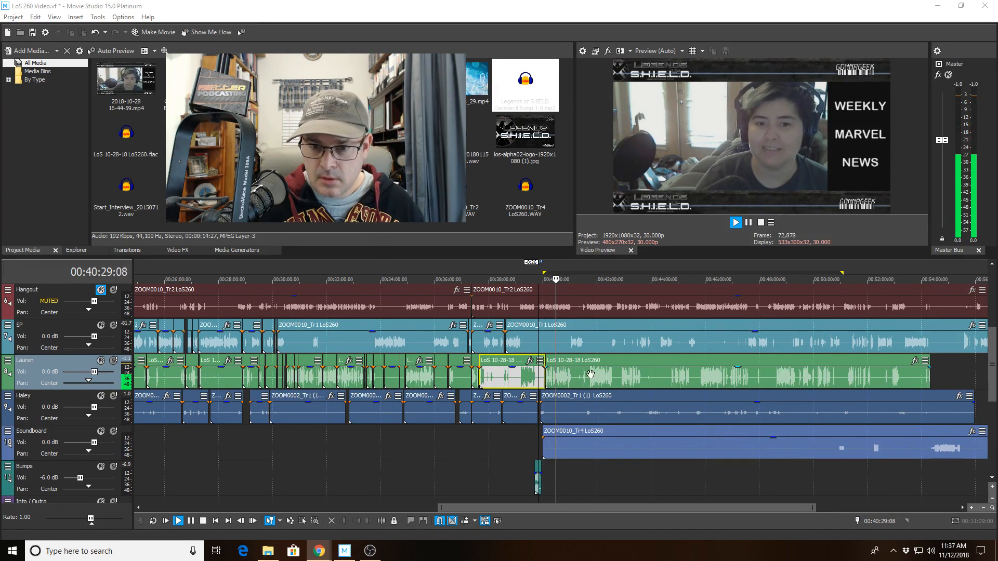
pyautogui.scroll(10, 556, 393)
pyautogui.scroll(1, 556, 393)
pyautogui.click(403, 377)
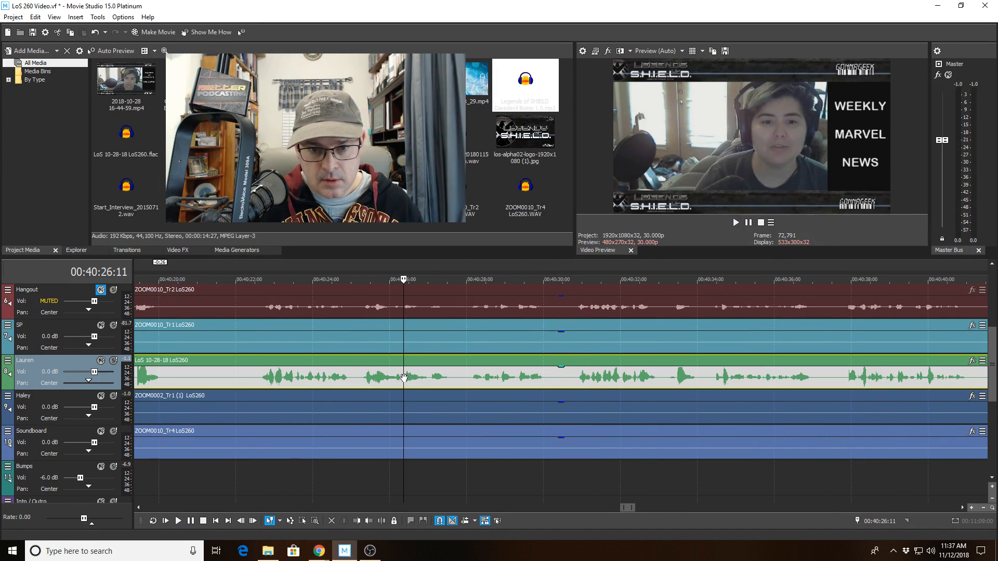
pyautogui.scroll(3, 419, 390)
pyautogui.press('space')
pyautogui.press('space')
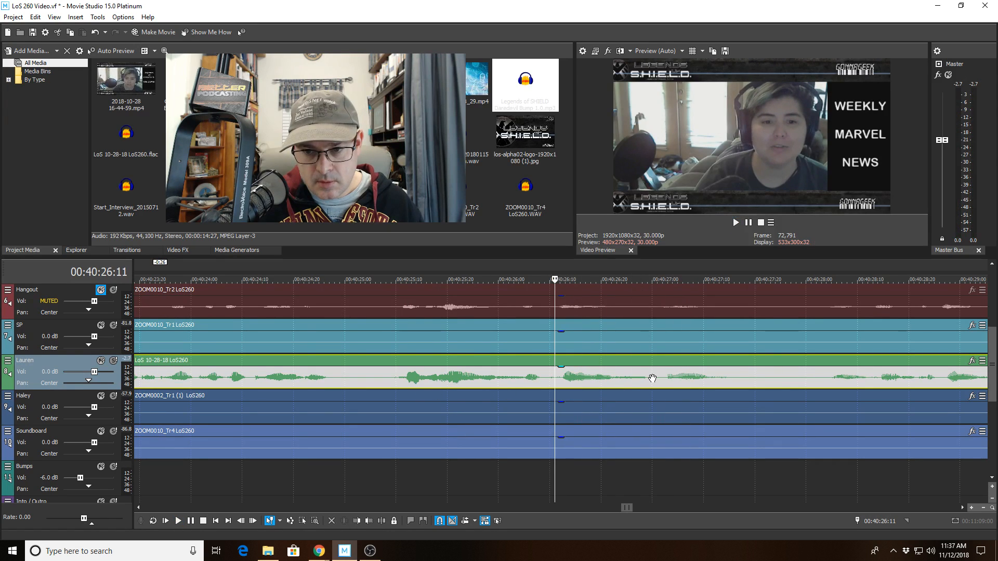
pyautogui.press('space')
# Split the green clip at 00:40:27:01 and trim its start to leave a gap.
pyautogui.click(385, 521)
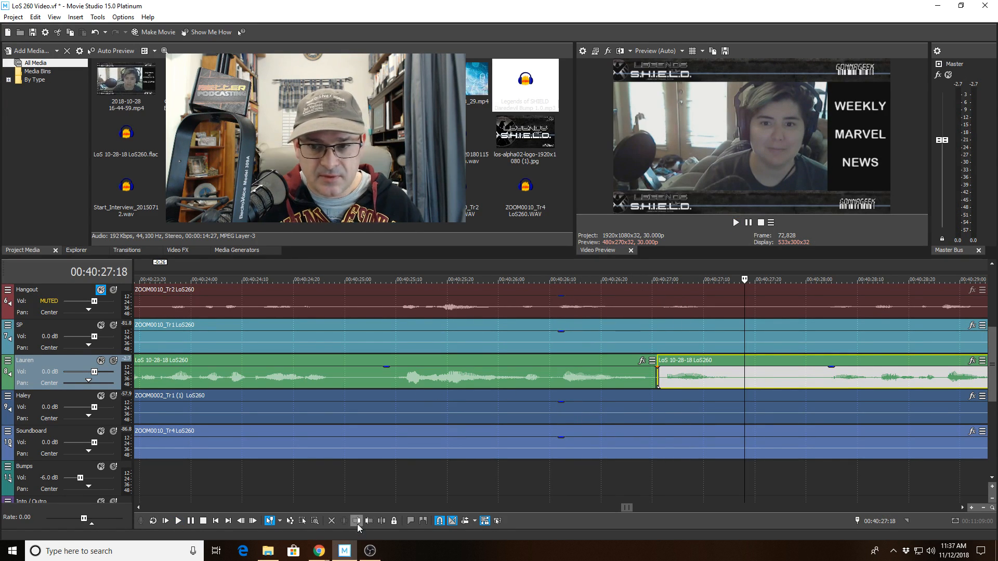
pyautogui.click(357, 523)
pyautogui.scroll(-12, 660, 439)
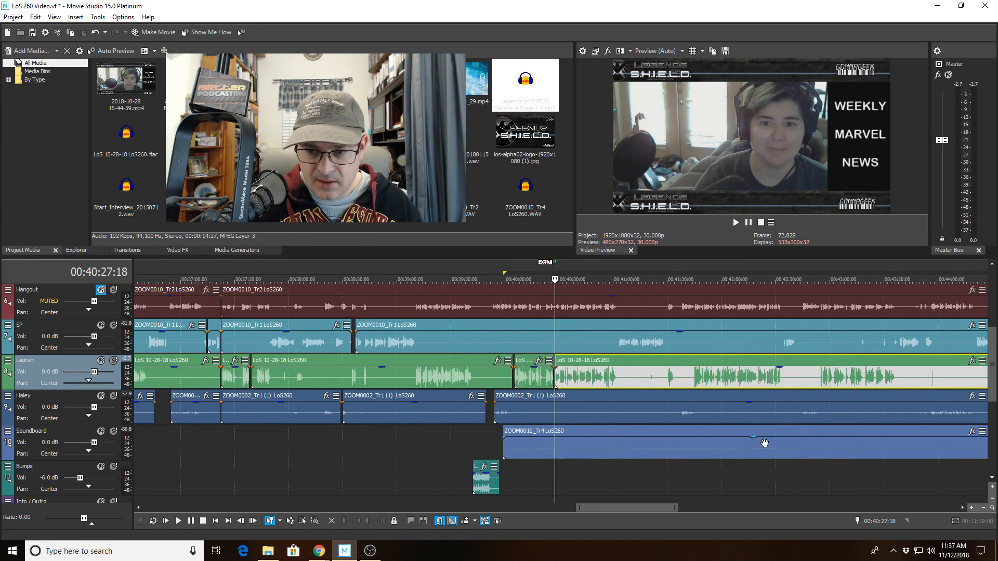
pyautogui.scroll(-5, 764, 443)
pyautogui.click(940, 466)
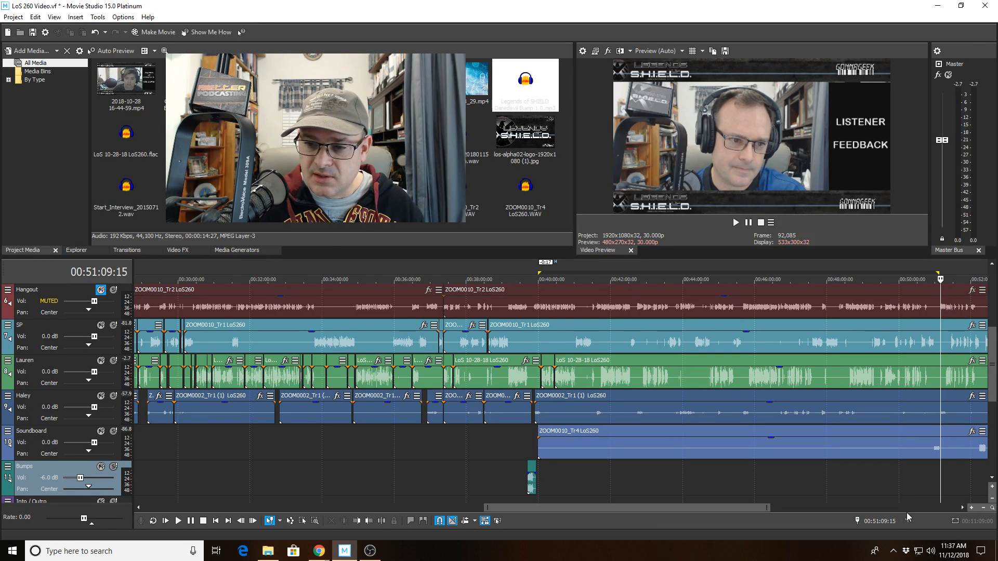
# Play from the gap at 00:40:27:01 through Lauren's speech until SP takes over near 00:41:04.
pyautogui.click(541, 477)
pyautogui.scroll(5, 541, 477)
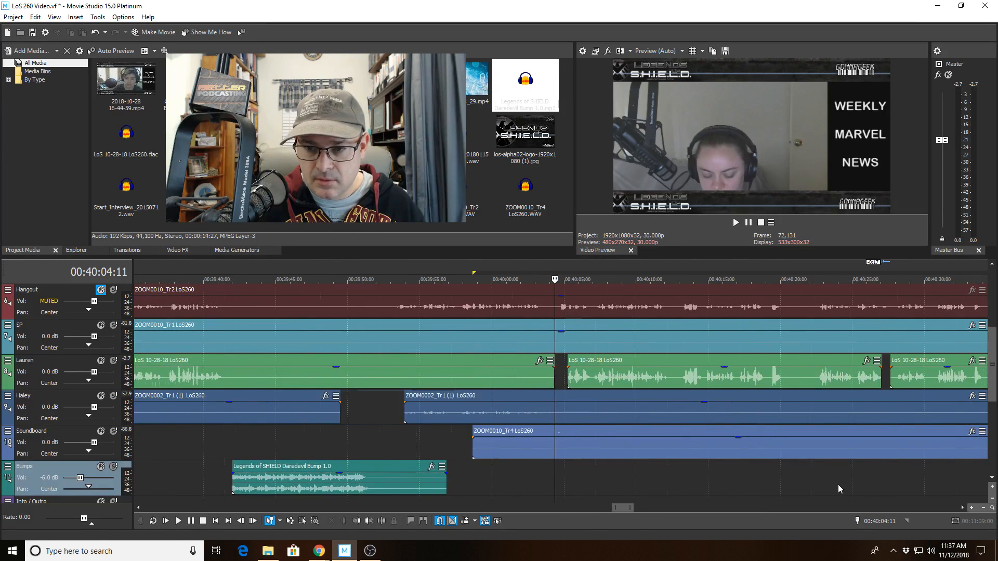
pyautogui.scroll(-2, 749, 482)
pyautogui.click(727, 485)
pyautogui.scroll(1, 728, 484)
pyautogui.scroll(-1, 727, 485)
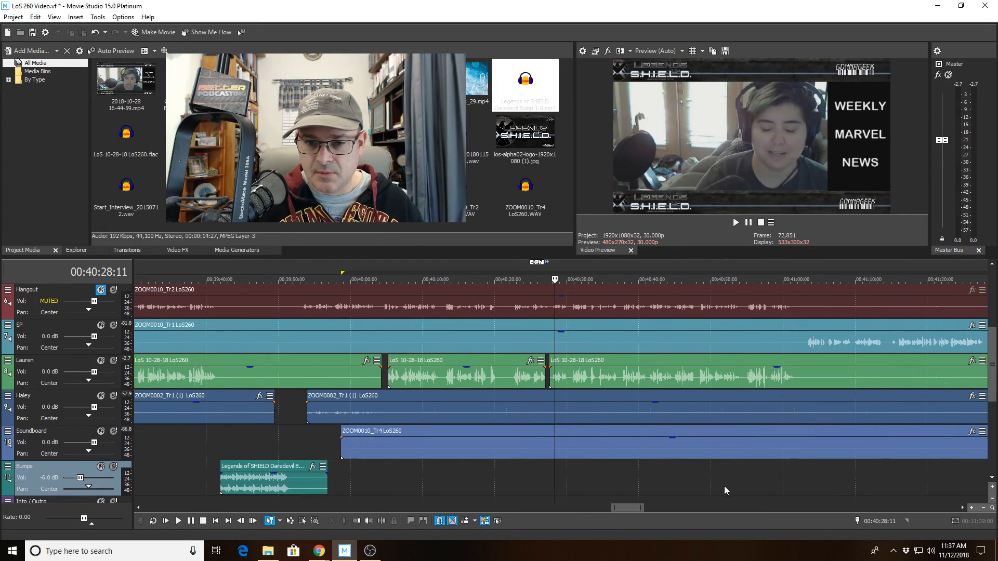
pyautogui.click(548, 484)
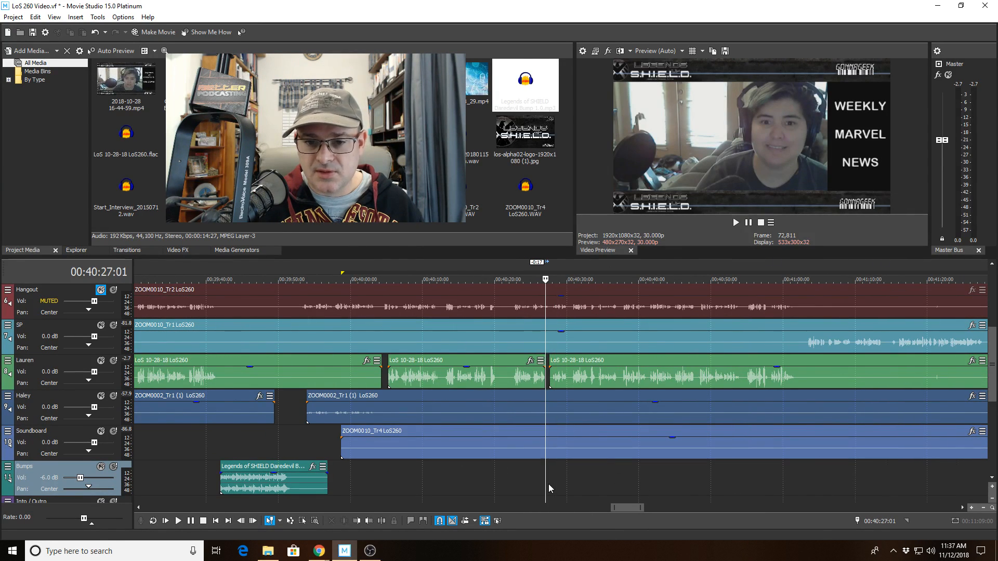
pyautogui.scroll(3, 548, 484)
pyautogui.scroll(-1, 548, 482)
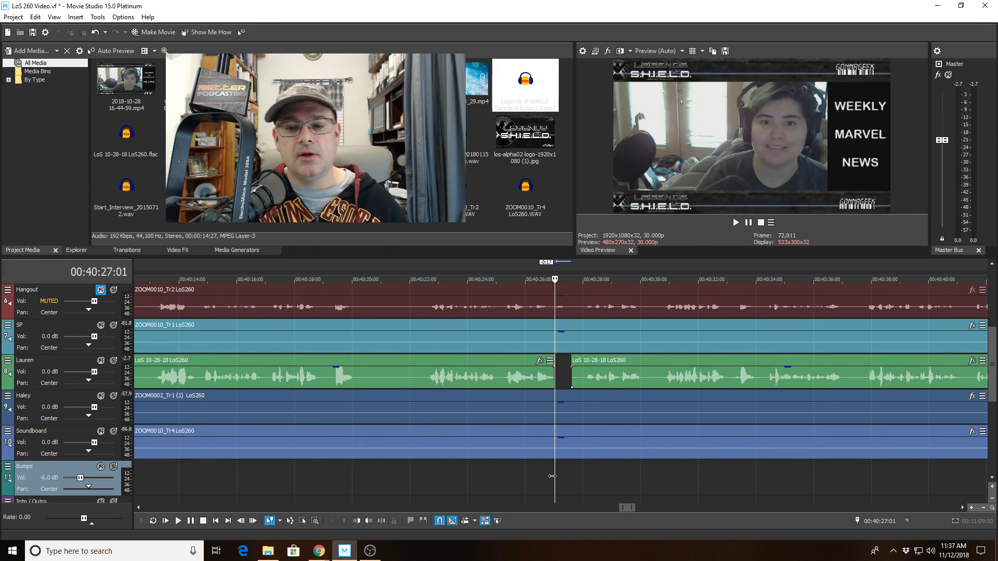
pyautogui.press('space')
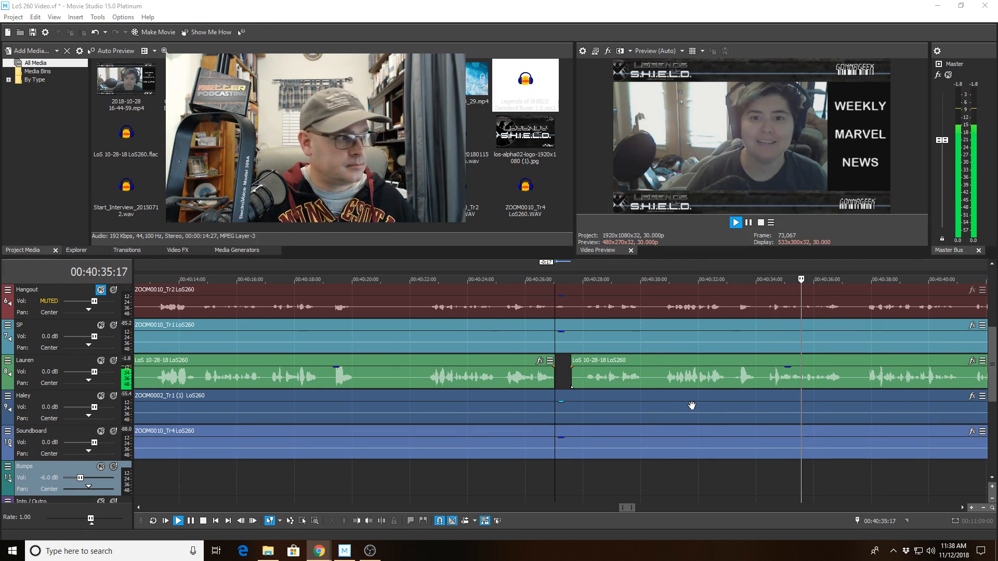
pyautogui.scroll(-2, 694, 405)
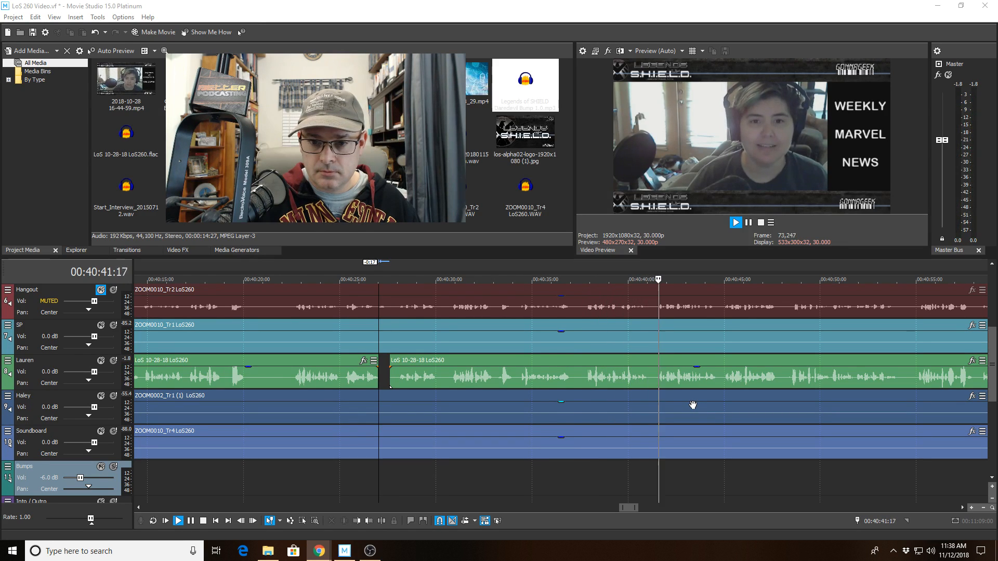
pyautogui.scroll(3, 693, 405)
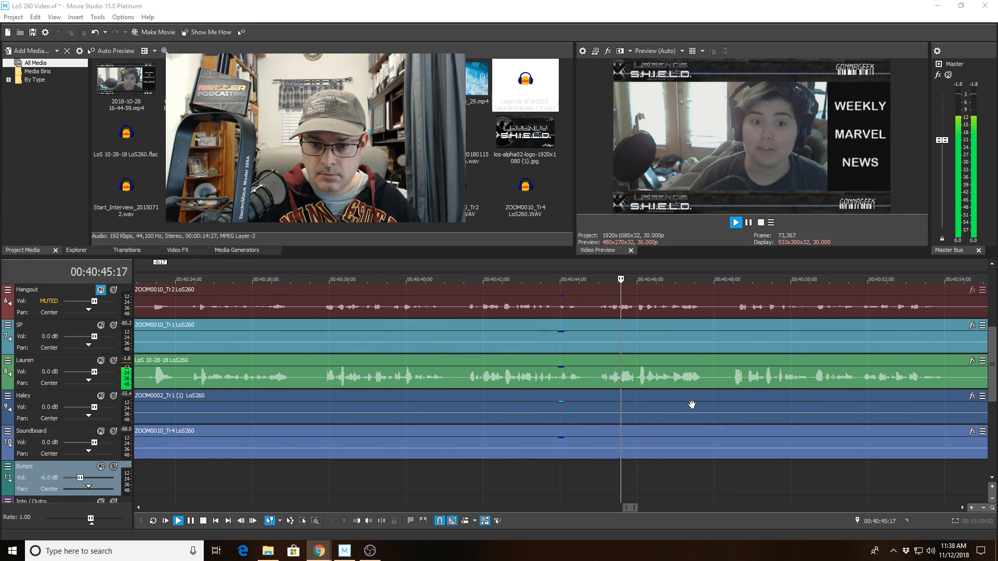
pyautogui.scroll(-1, 692, 404)
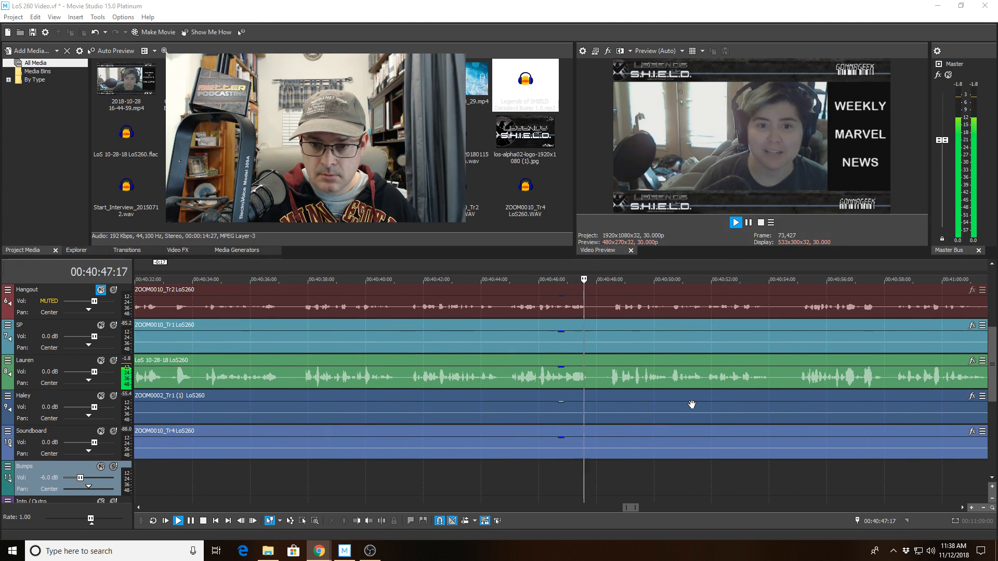
pyautogui.scroll(-1, 691, 404)
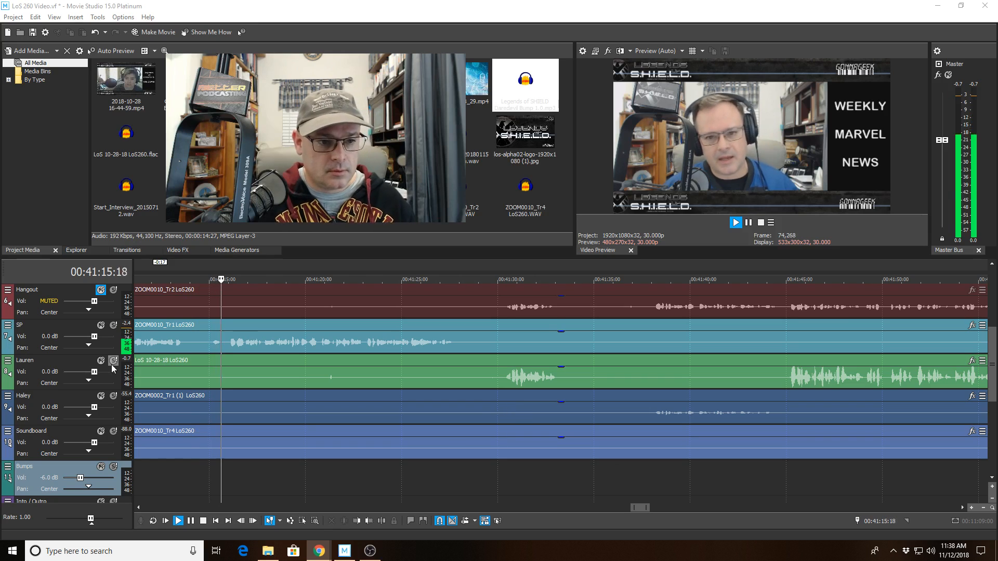
# Listen around 00:41:12, solo the green and blue speaker tracks, and find the cut point.
pyautogui.click(154, 347)
pyautogui.scroll(3, 154, 347)
pyautogui.press('space')
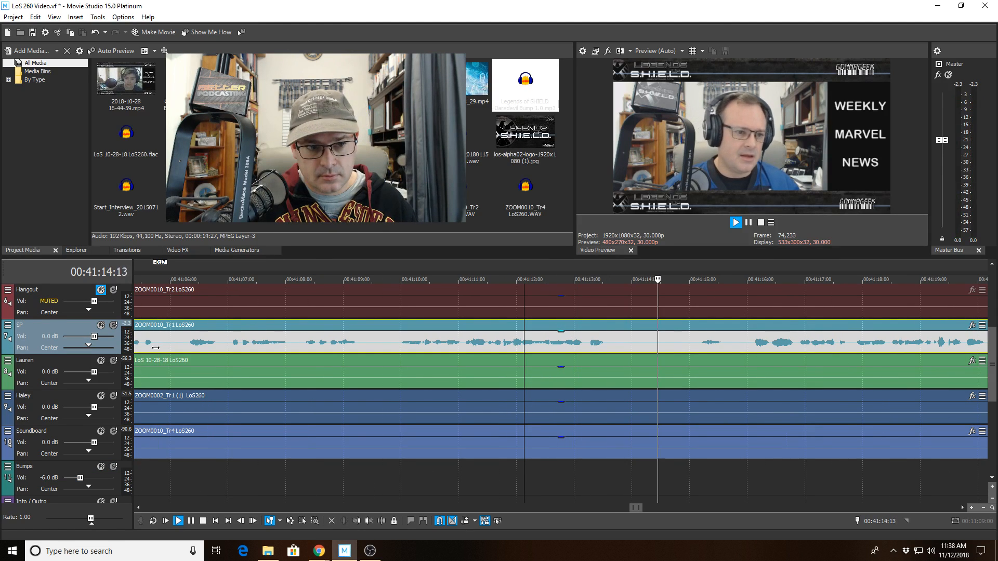
pyautogui.press('space')
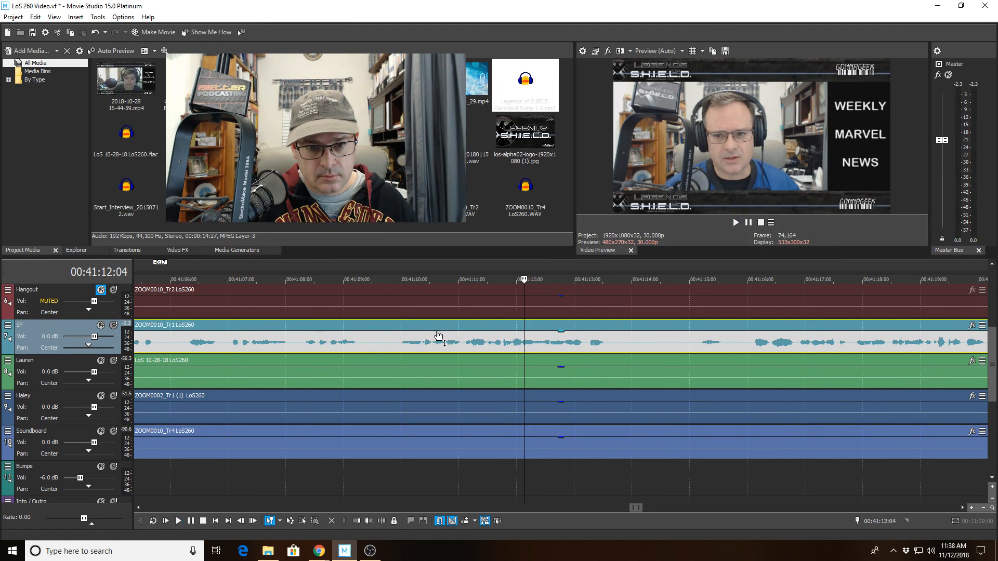
pyautogui.click(113, 360)
pyautogui.click(113, 396)
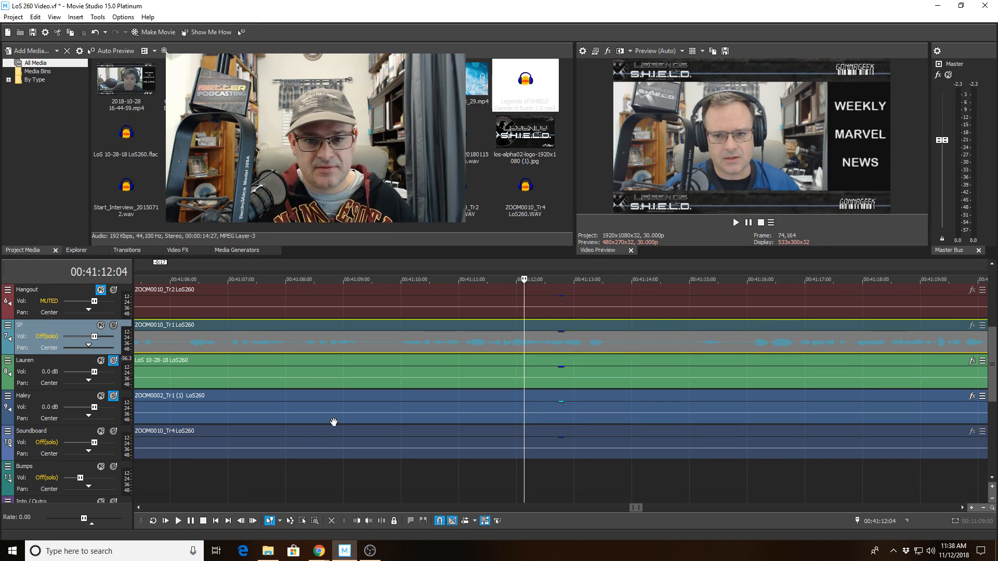
pyautogui.click(465, 343)
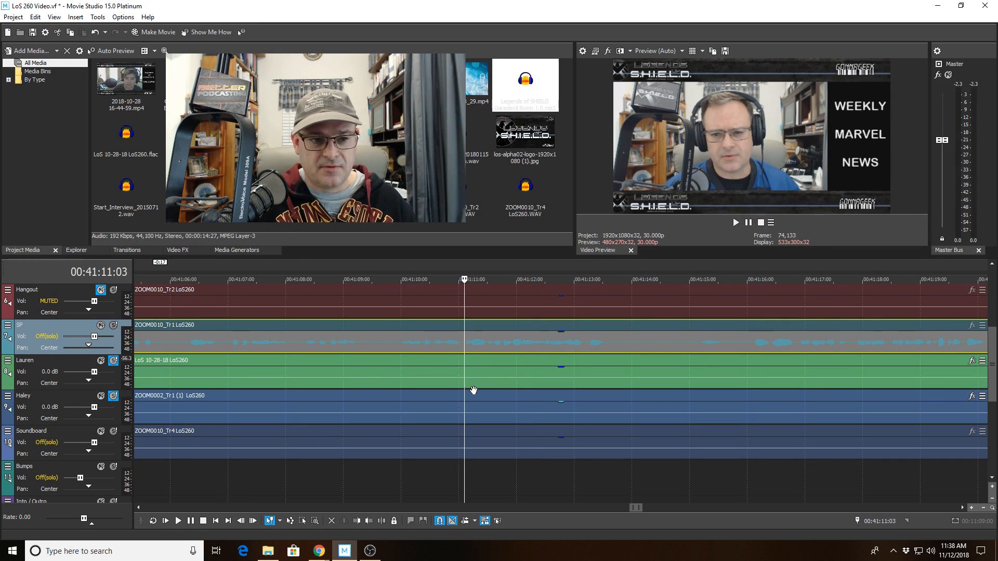
pyautogui.press('space')
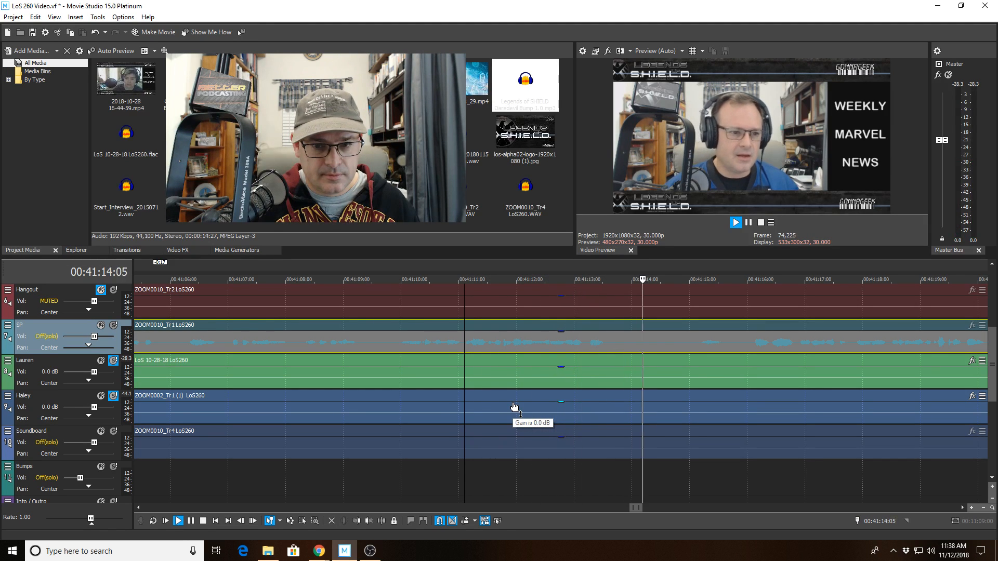
pyautogui.click(498, 377)
pyautogui.press('space')
# Split the green clip at 00:41:11:20, trim its start to 00:41:16:28, and unsolo both tracks.
pyautogui.click(382, 521)
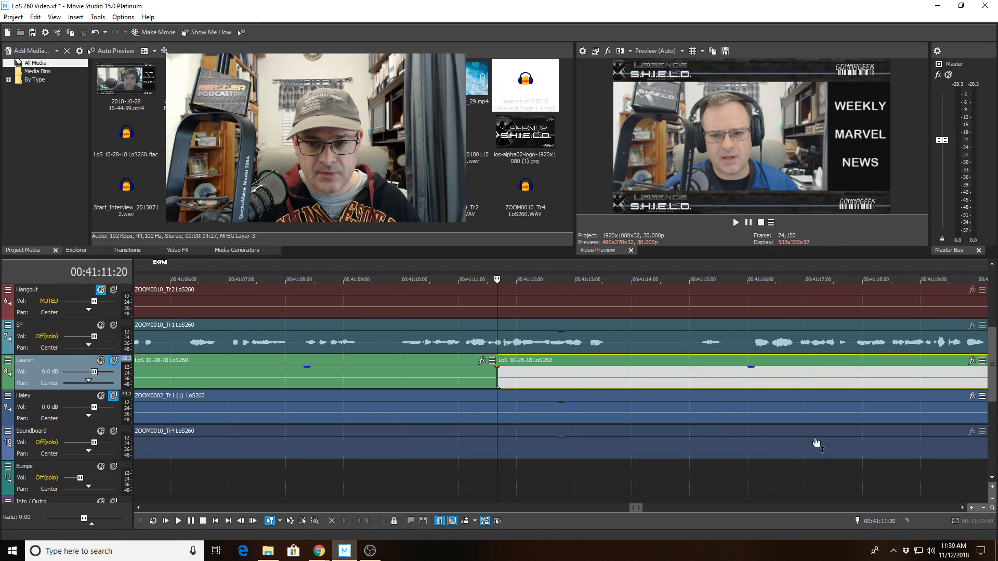
pyautogui.click(800, 386)
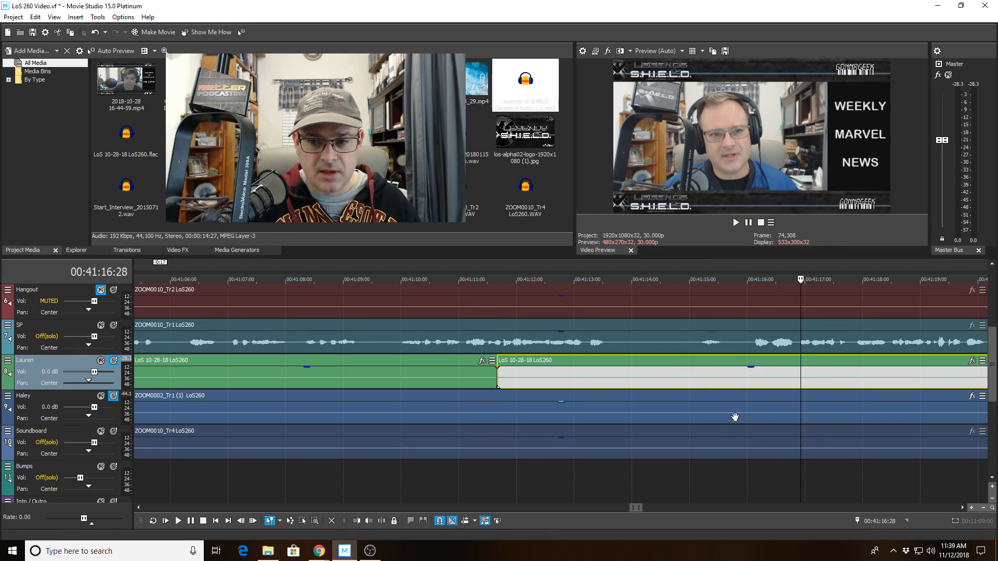
pyautogui.click(356, 521)
pyautogui.click(113, 361)
pyautogui.click(113, 395)
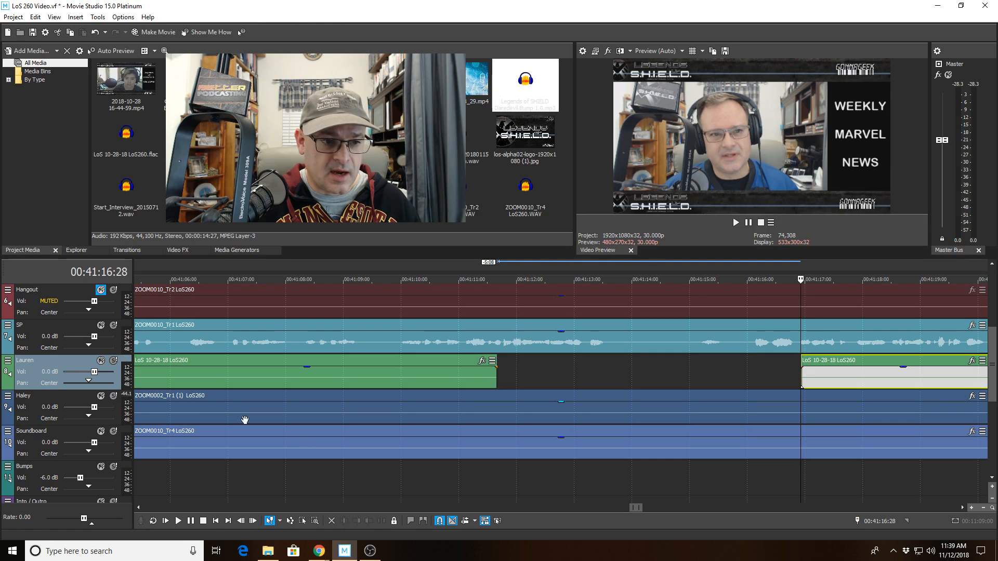
# Play back from 00:41:09:23 across the new gap.
pyautogui.scroll(-2, 606, 398)
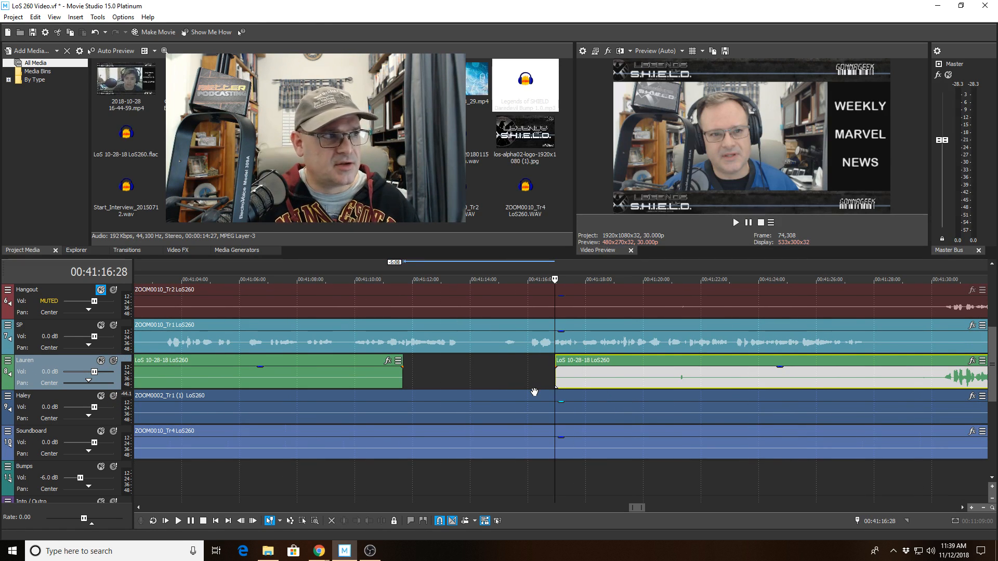
pyautogui.scroll(-2, 535, 392)
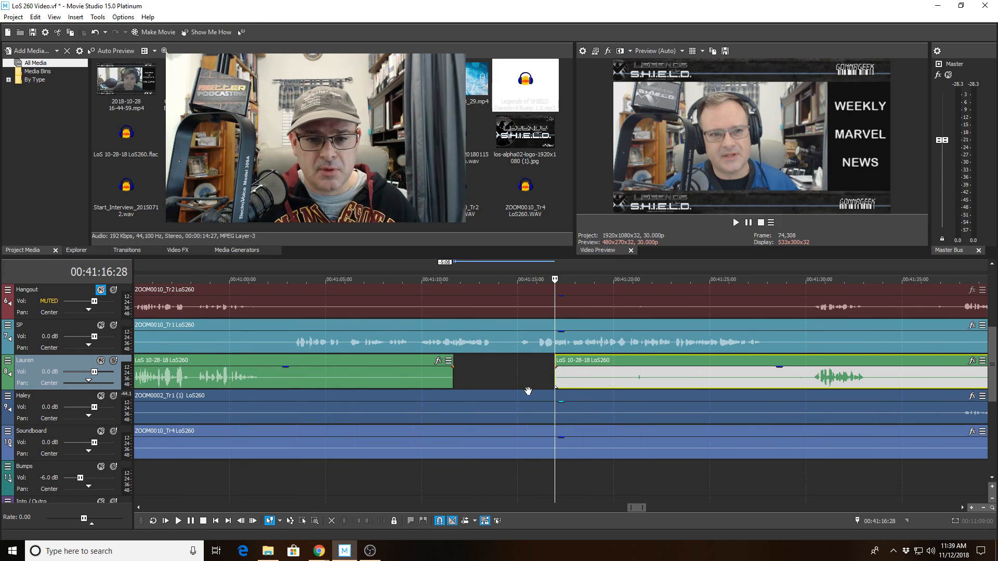
pyautogui.click(417, 338)
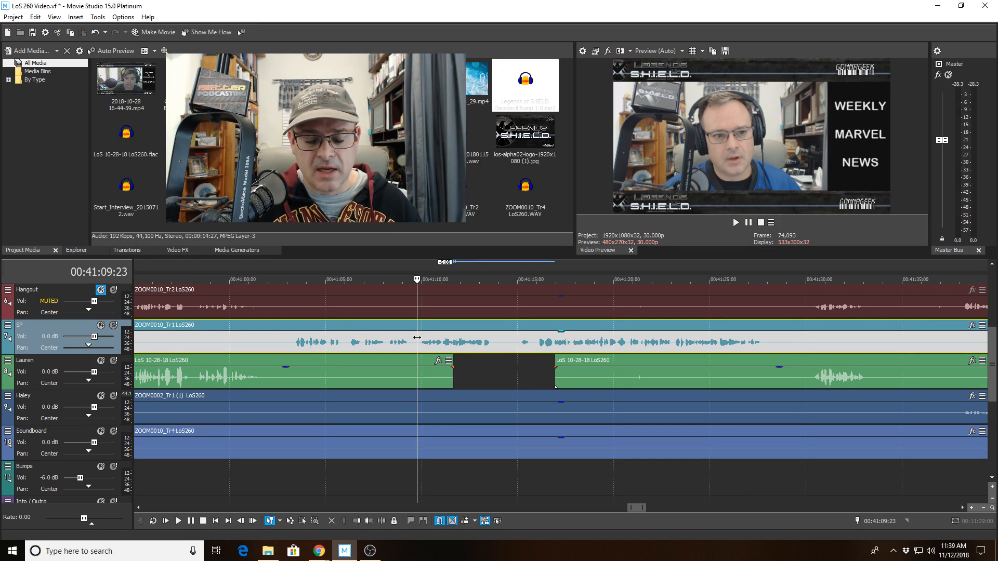
pyautogui.scroll(-1, 417, 338)
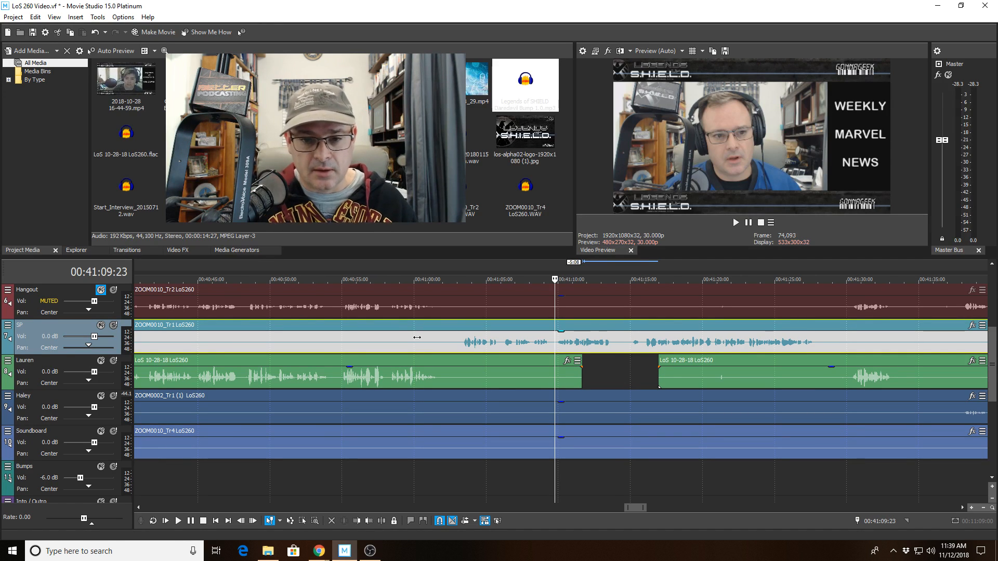
pyautogui.press('space')
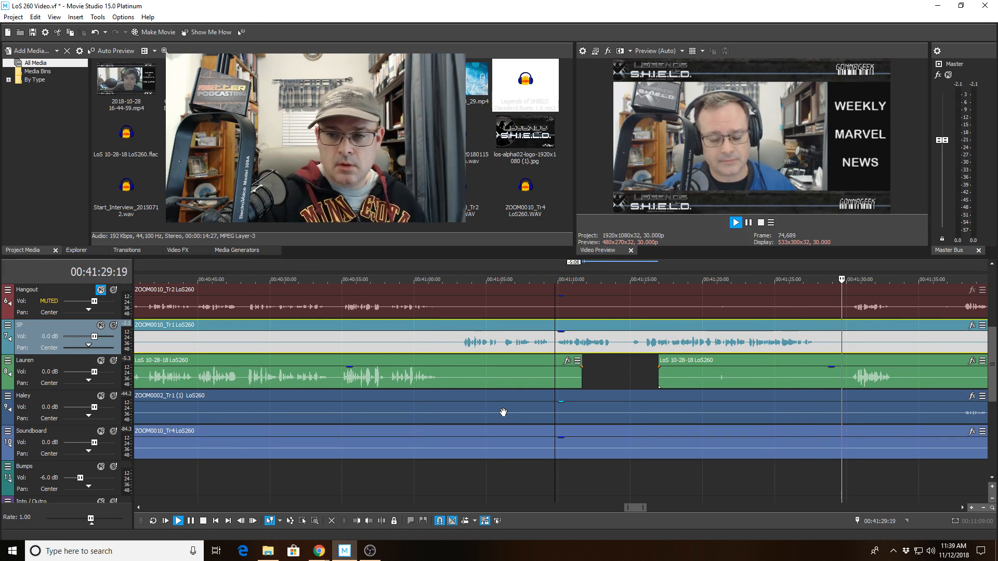
# Split the green speaker clip at 00:41:28:28, and undo a mistaken trim of the blue clip.
pyautogui.click(830, 383)
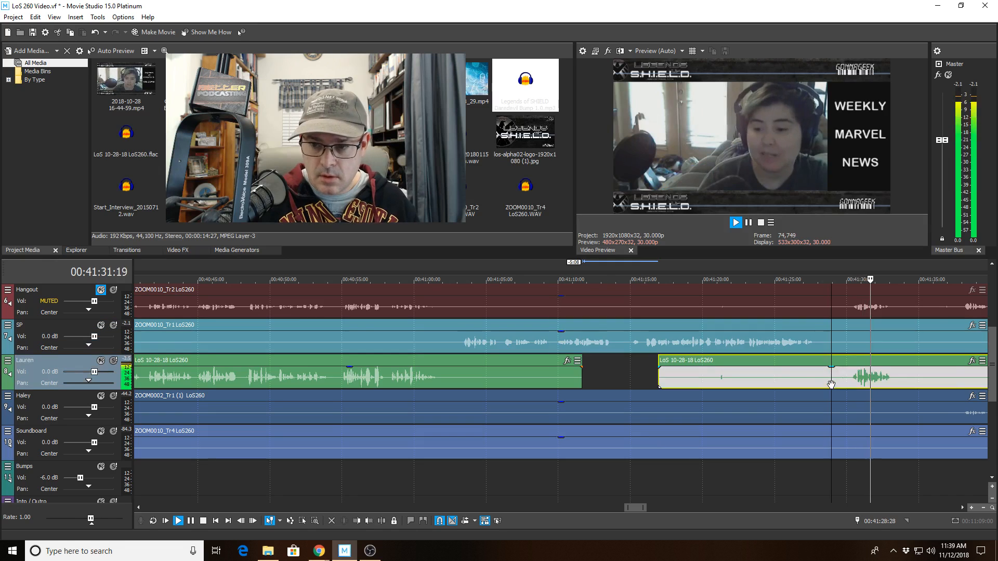
pyautogui.press('space')
pyautogui.scroll(1, 826, 386)
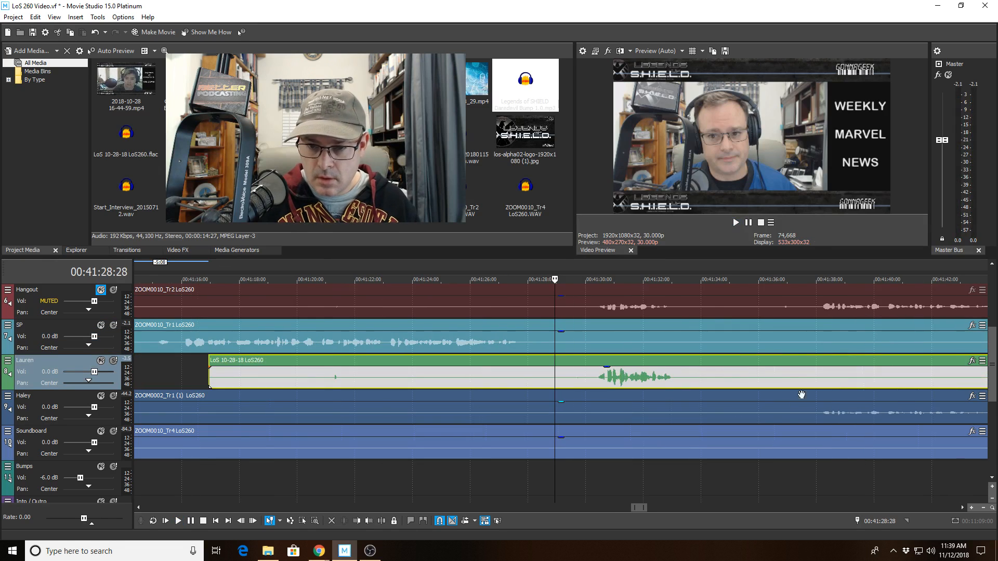
pyautogui.click(381, 520)
pyautogui.click(586, 398)
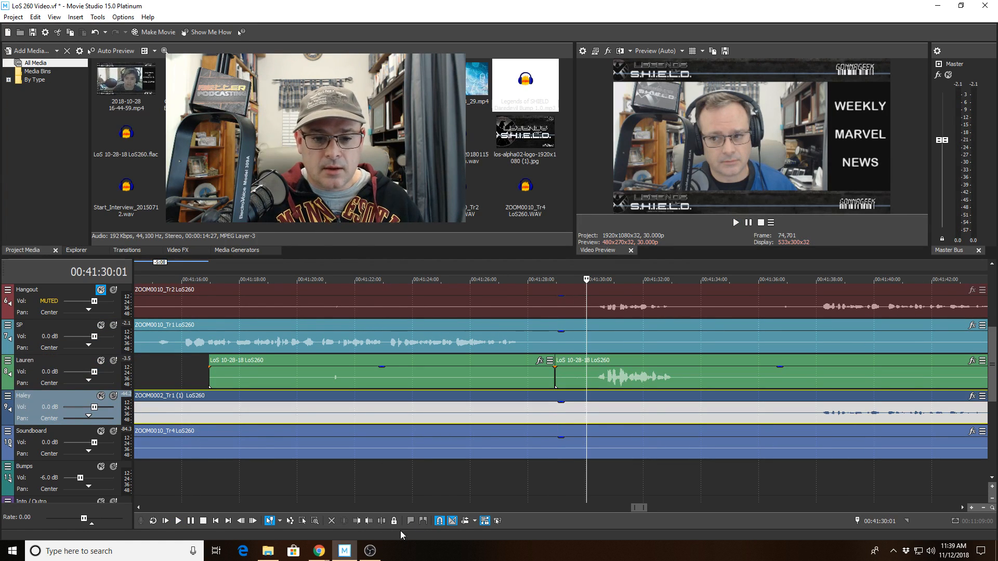
pyautogui.click(368, 521)
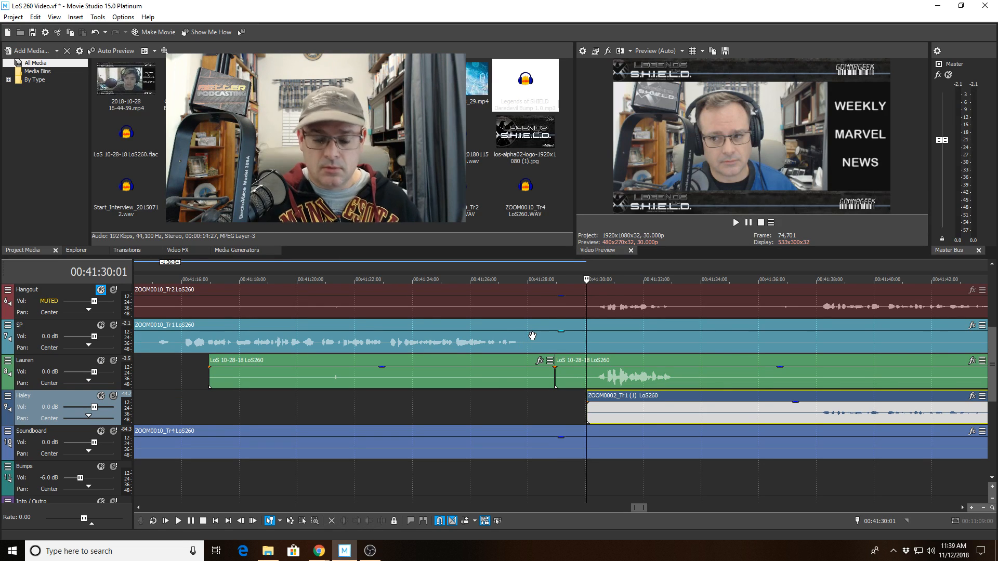
pyautogui.hotkey('ctrl', 'z')
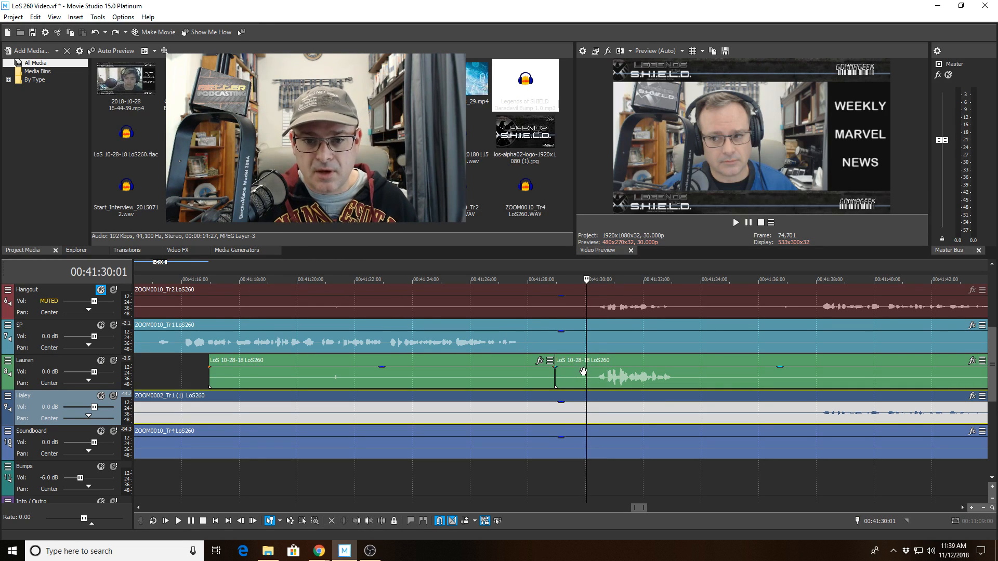
# Trim the green track's second clip and the Soundboard clip to start at 00:41:30:03.
pyautogui.click(588, 371)
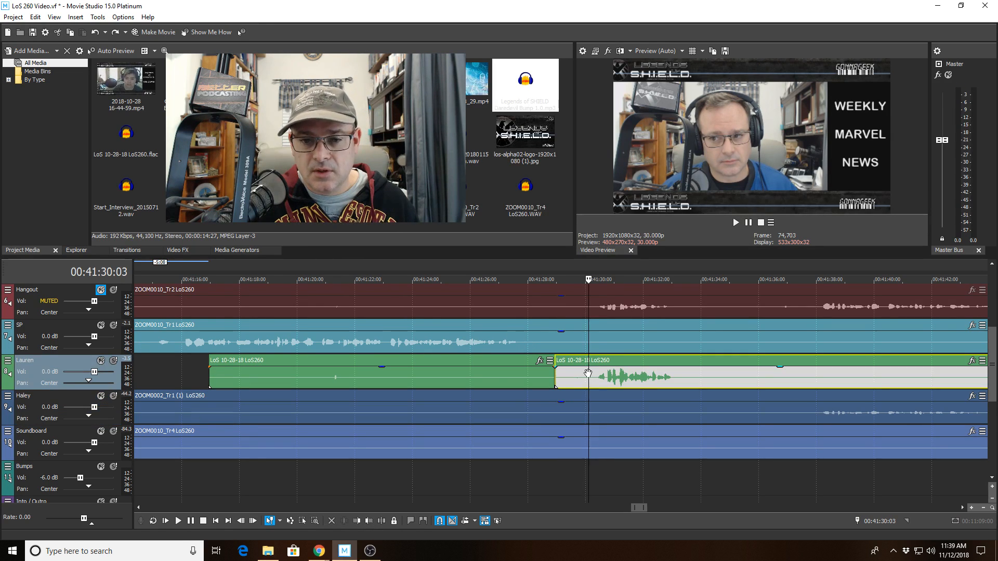
pyautogui.click(368, 521)
pyautogui.click(525, 334)
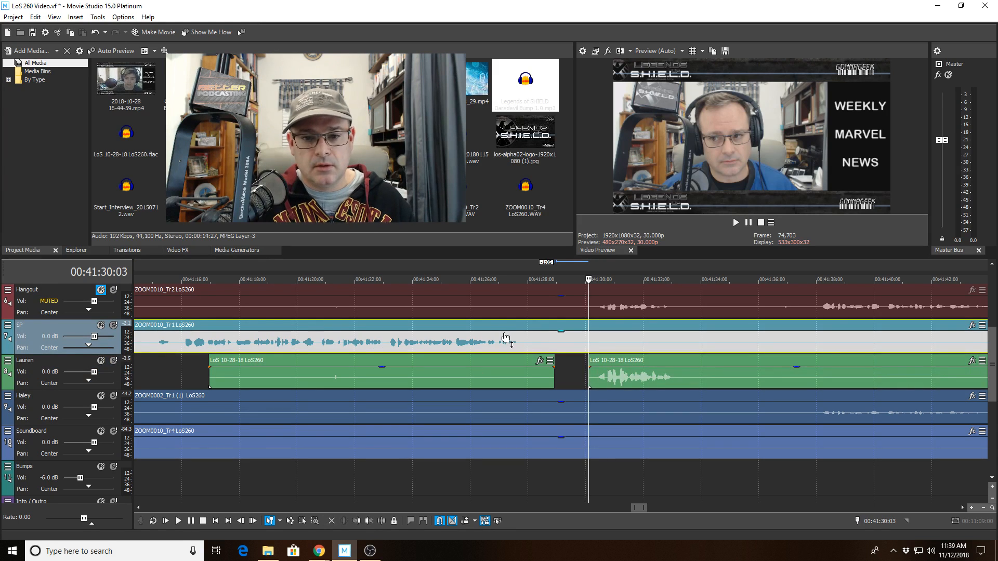
pyautogui.click(588, 441)
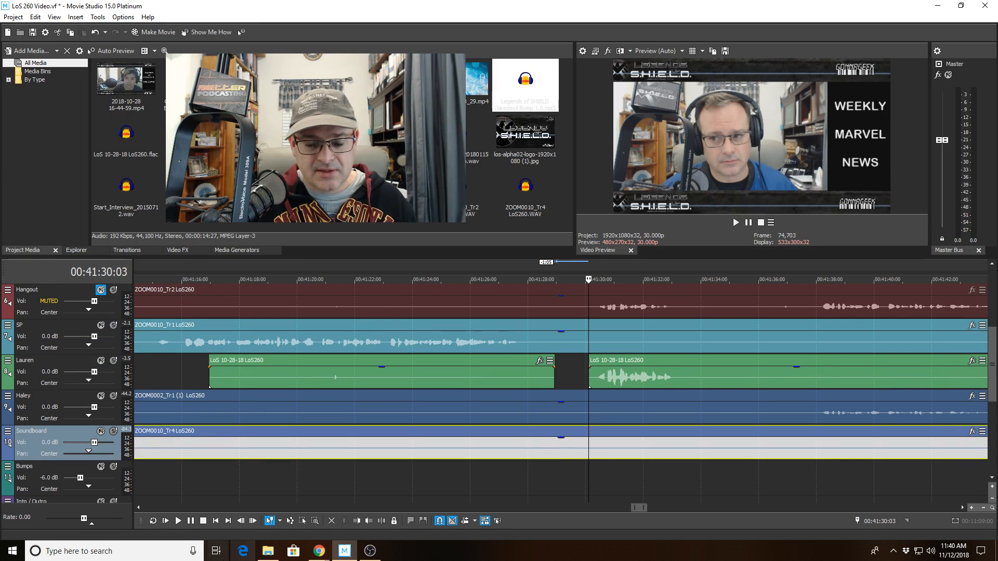
pyautogui.click(357, 520)
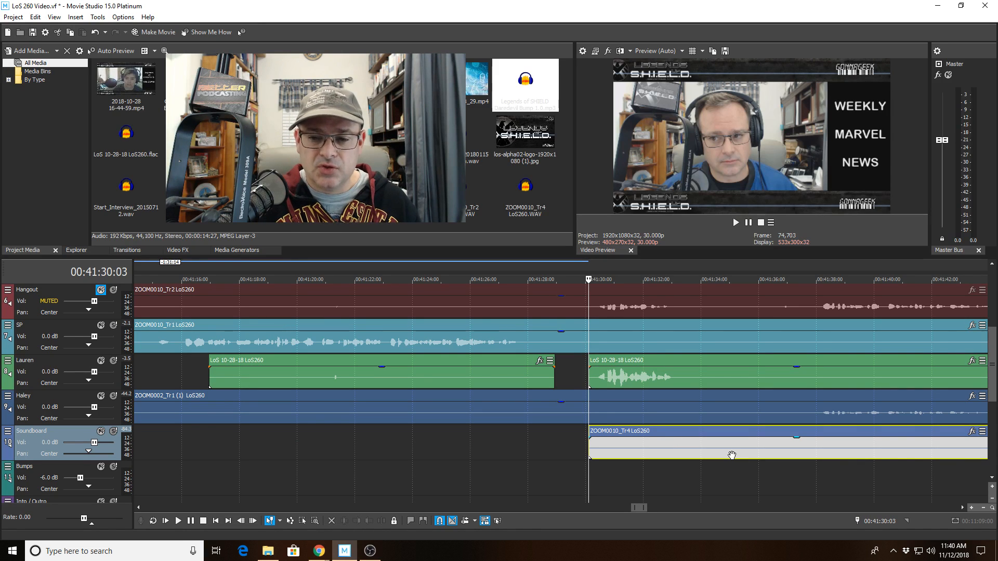
pyautogui.scroll(-8, 756, 455)
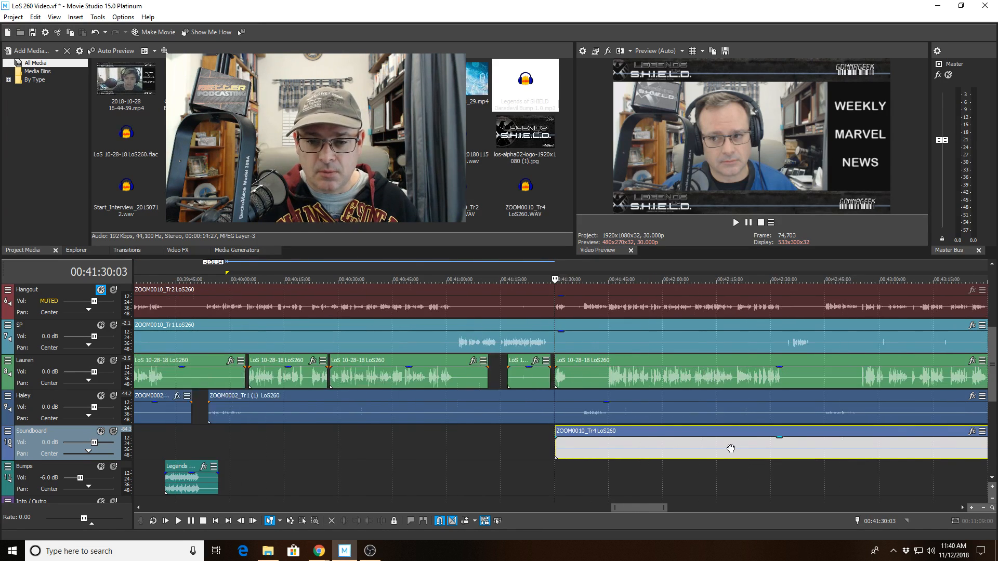
pyautogui.scroll(-8, 718, 449)
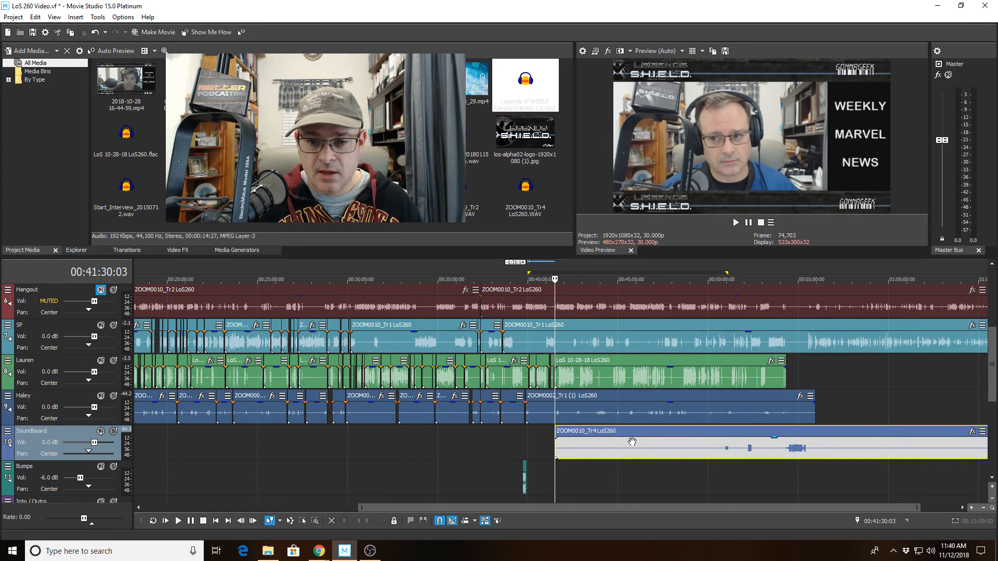
pyautogui.click(524, 450)
pyautogui.click(524, 486)
pyautogui.scroll(8, 523, 486)
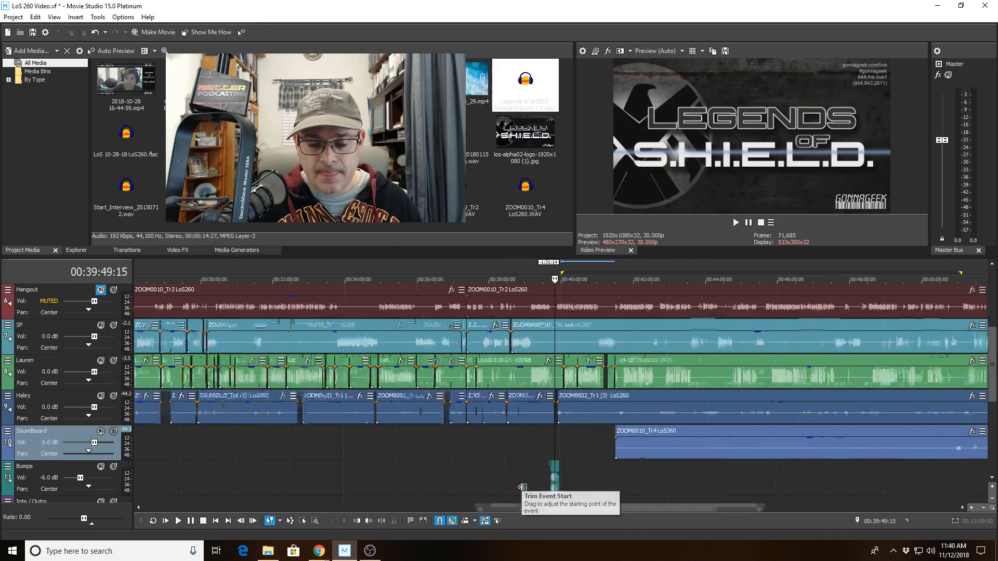
pyautogui.scroll(-6, 619, 478)
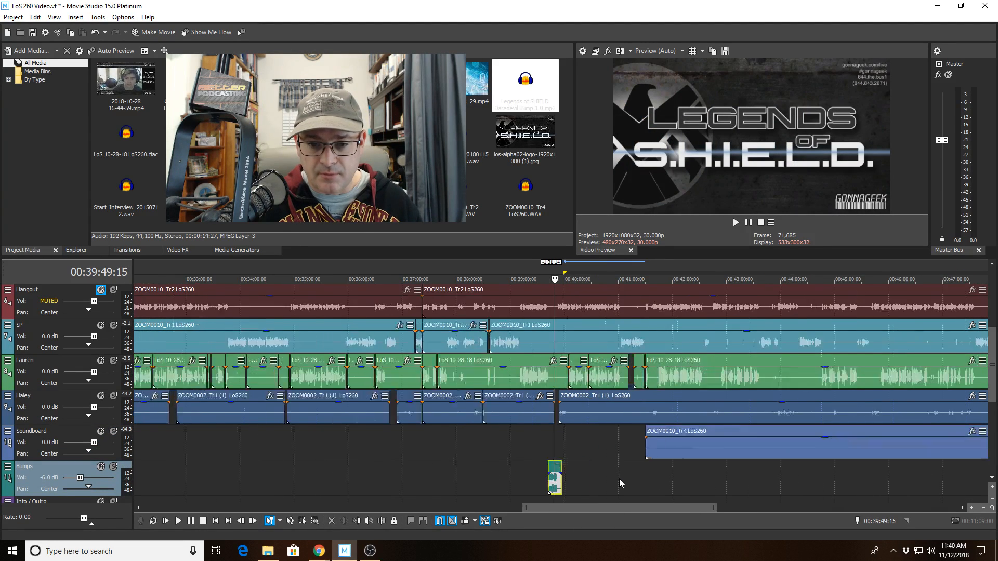
pyautogui.click(615, 468)
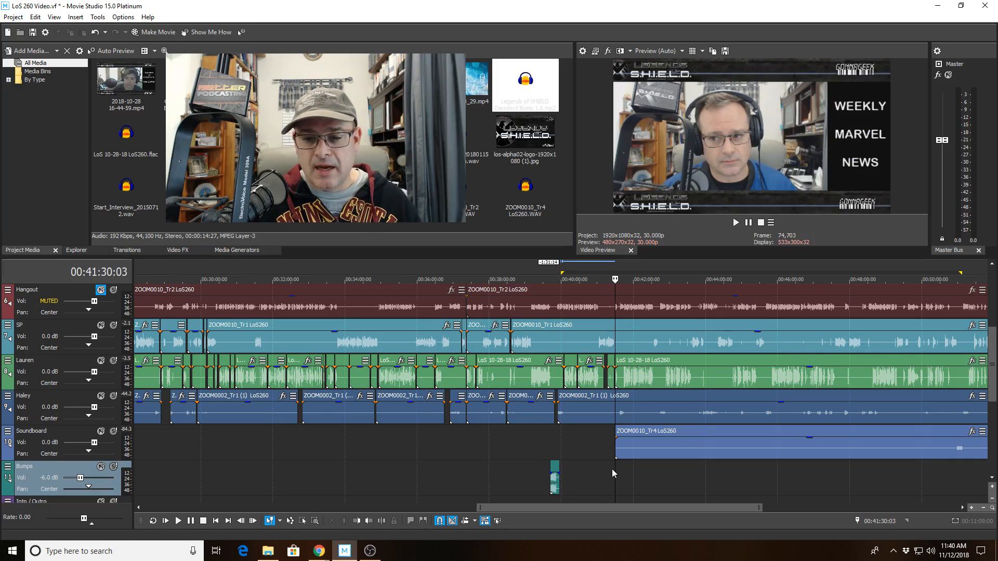
pyautogui.click(13, 17)
pyautogui.click(49, 176)
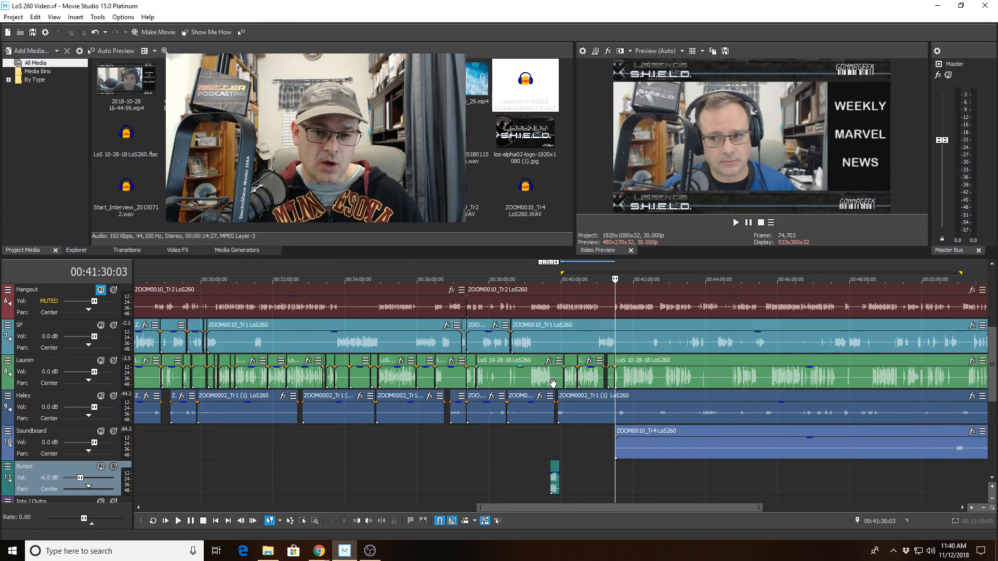
pyautogui.scroll(-3, 594, 363)
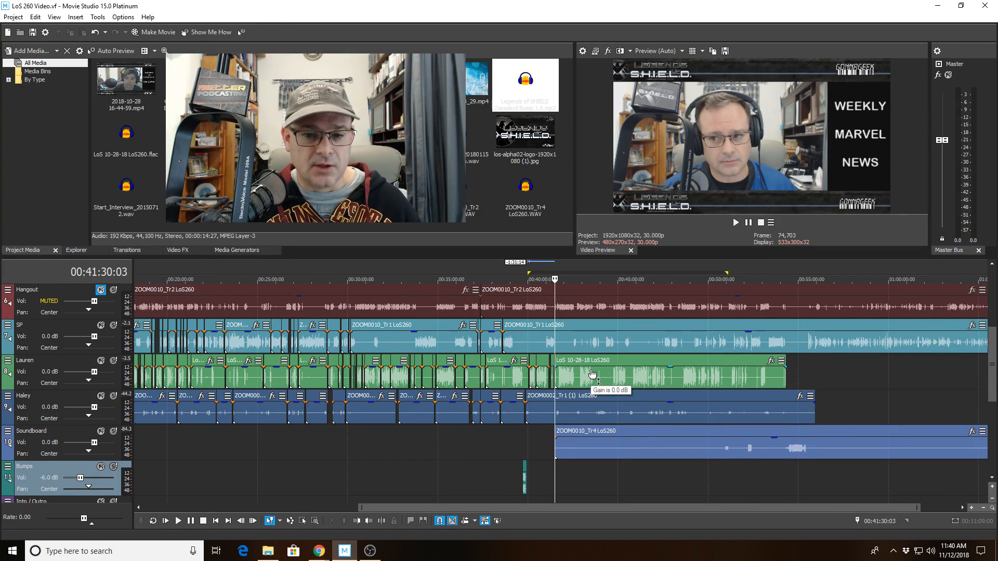
pyautogui.scroll(10, 521, 447)
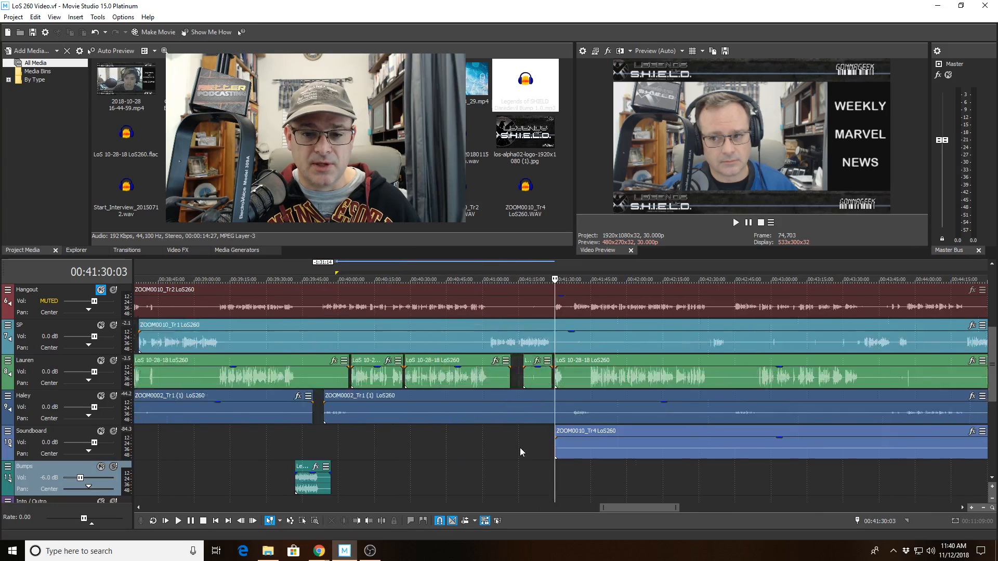
pyautogui.scroll(-10, 515, 437)
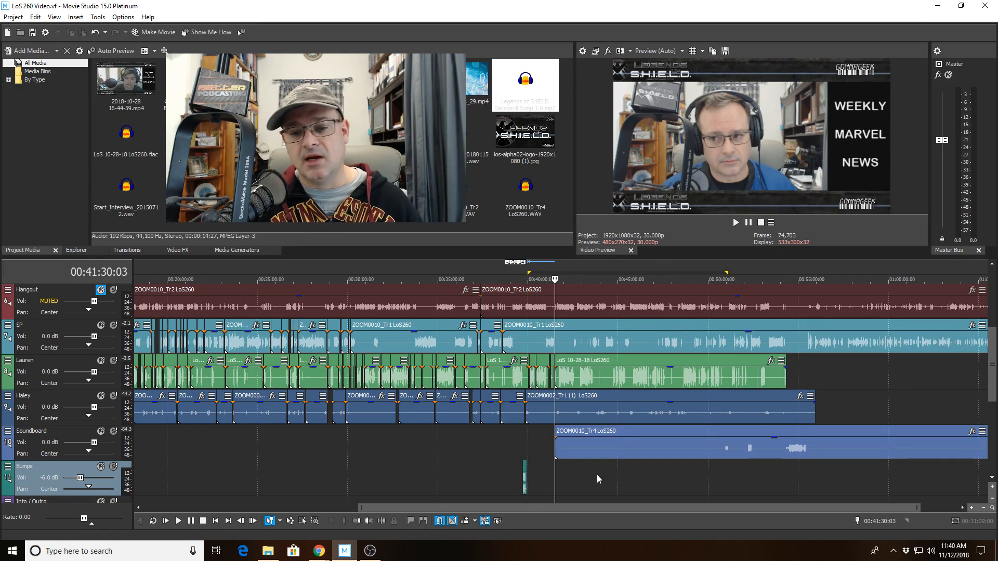
pyautogui.scroll(3, 596, 474)
pyautogui.scroll(1, 597, 475)
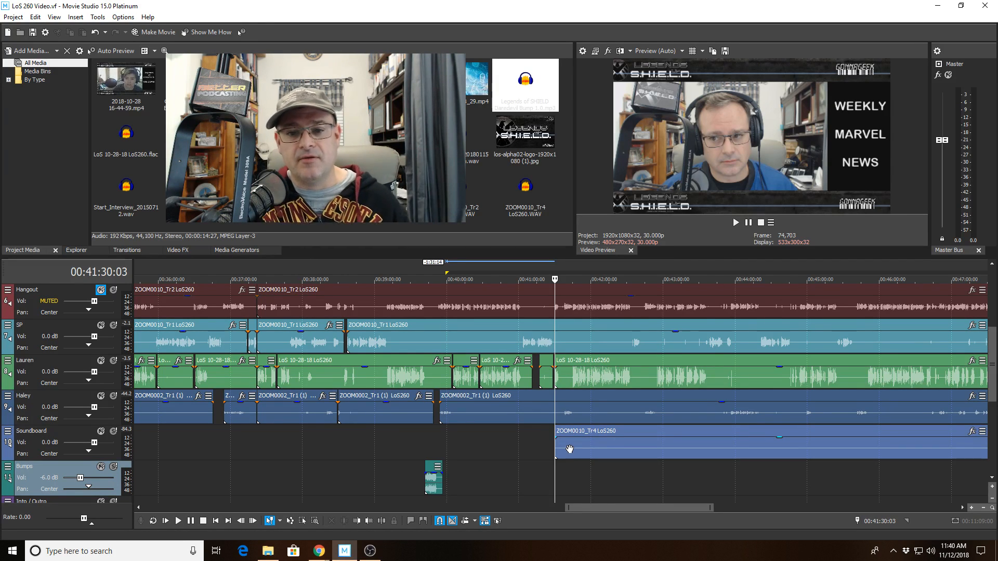
pyautogui.scroll(10, 587, 409)
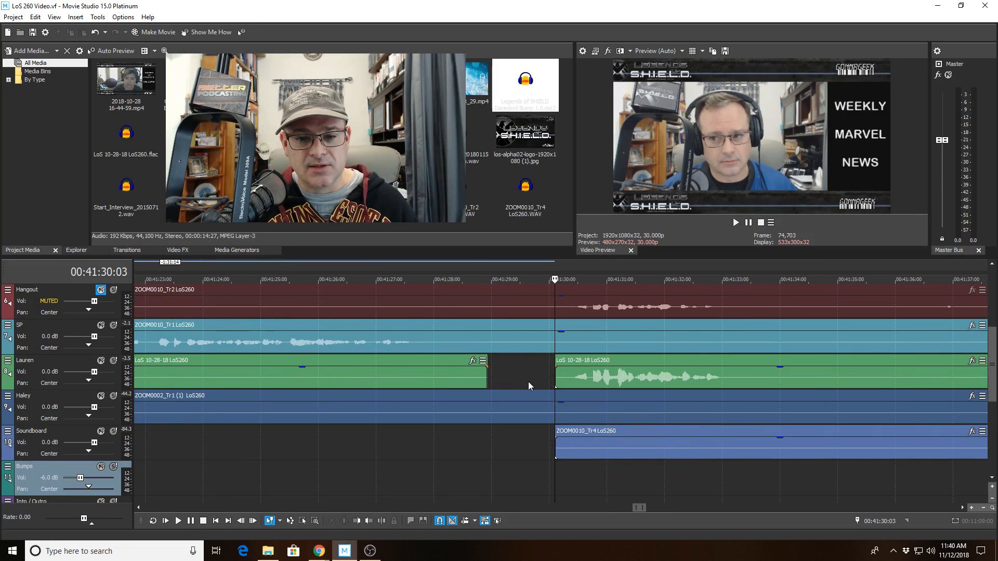
pyautogui.click(526, 381)
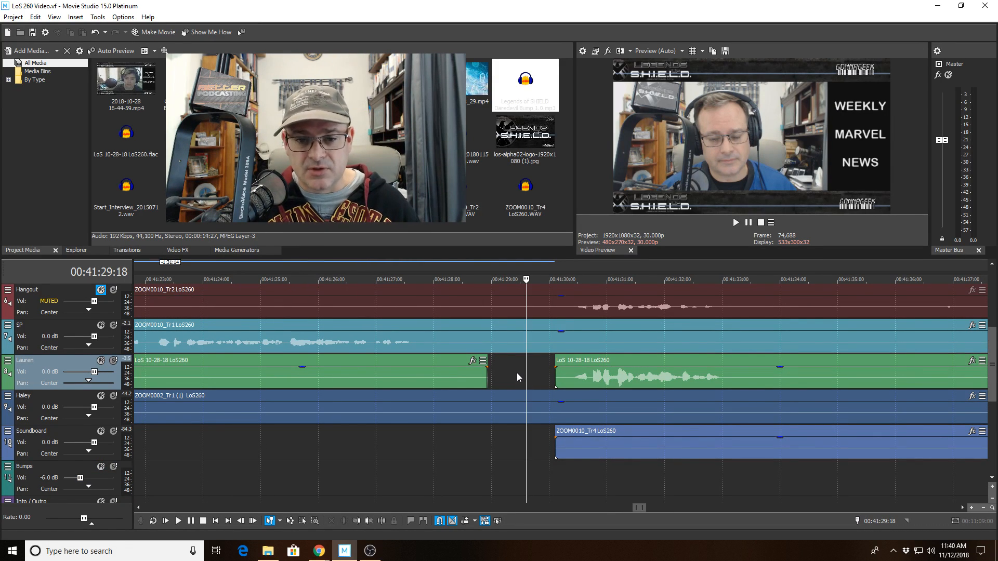
pyautogui.scroll(-12, 516, 373)
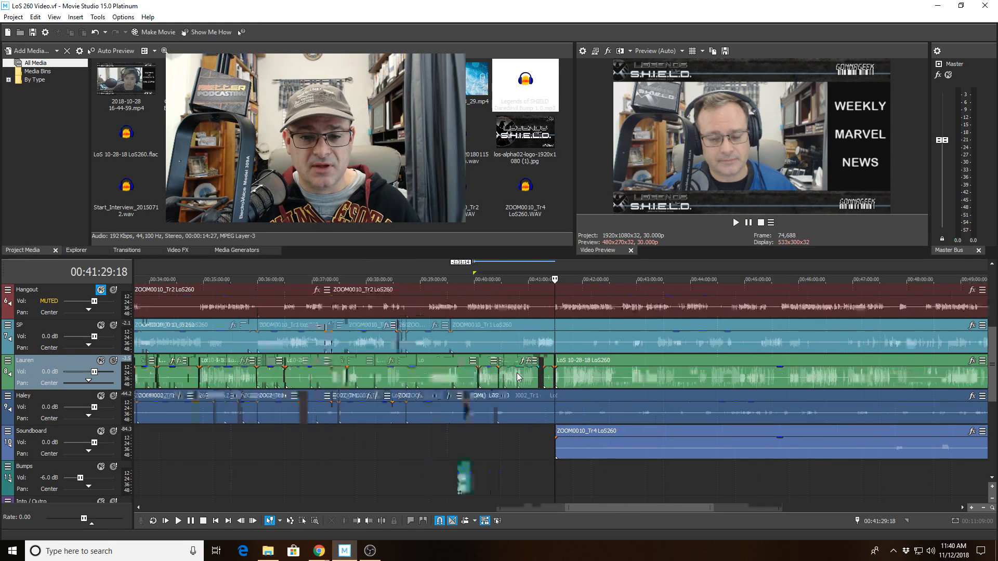
pyautogui.scroll(-5, 455, 418)
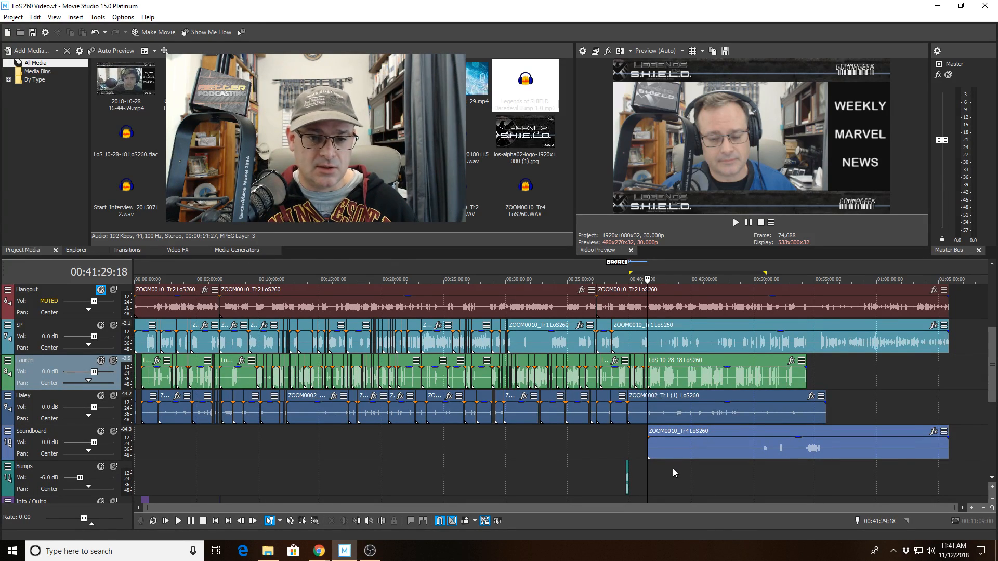
pyautogui.scroll(10, 660, 467)
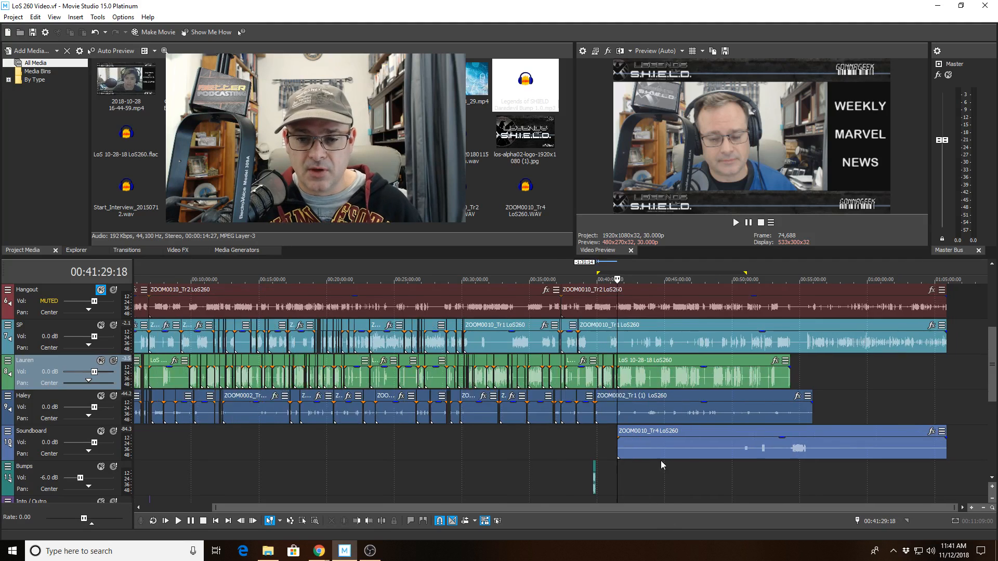
pyautogui.scroll(4, 647, 489)
# Play from 00:41:29:18 through the trimmed green-track and Soundboard clips past 00:41:54.
pyautogui.press('space')
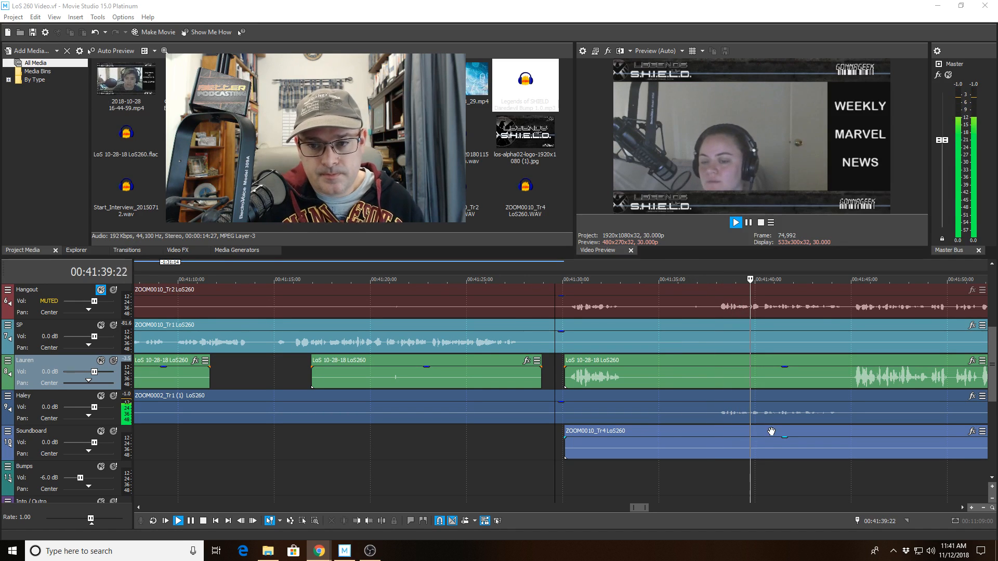
pyautogui.scroll(2, 768, 425)
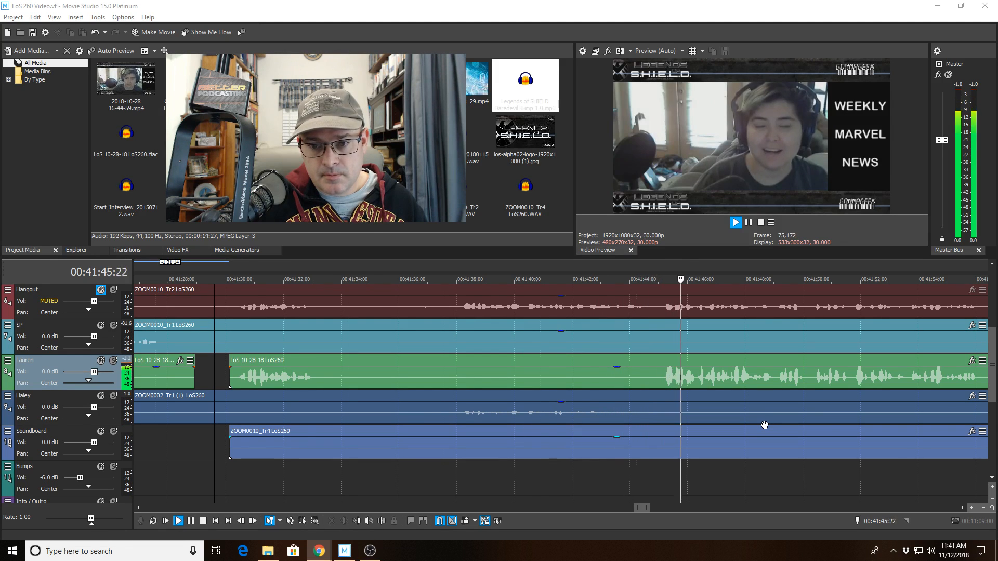
pyautogui.scroll(-2, 764, 425)
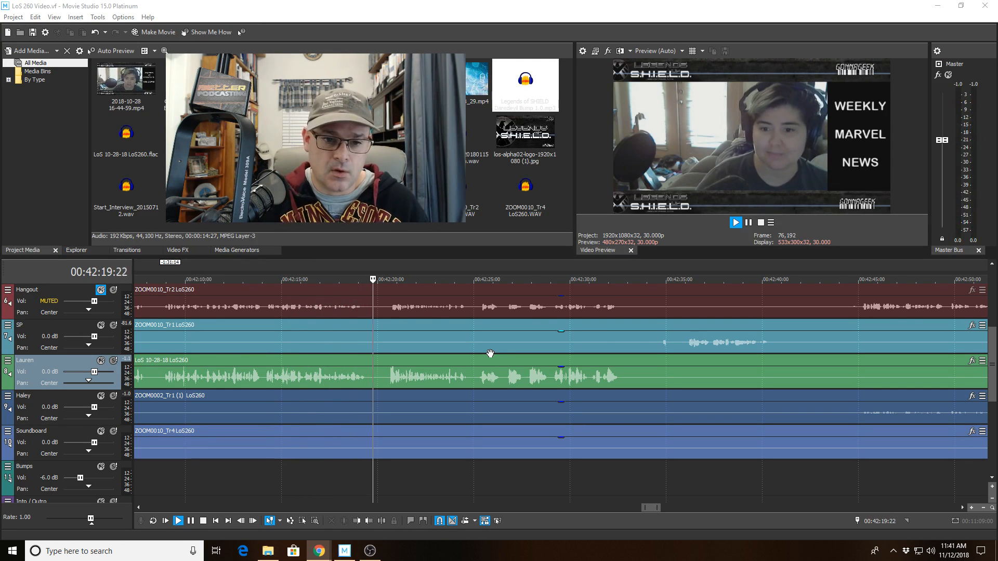
# Preview the fourth speaker track from 00:42:07 to about 00:42:18, then stop playback.
pyautogui.click(333, 407)
pyautogui.press('space')
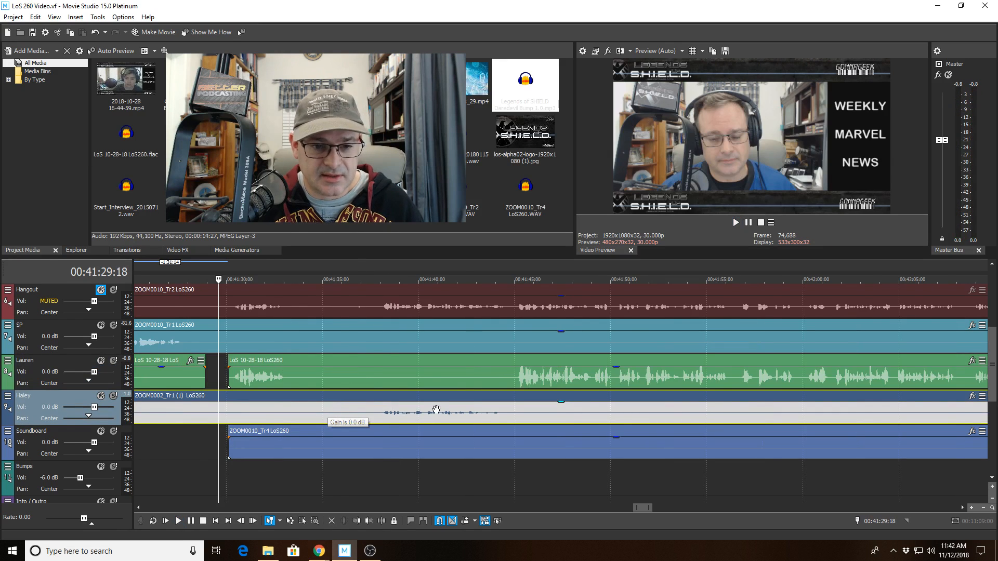
pyautogui.scroll(-5, 549, 450)
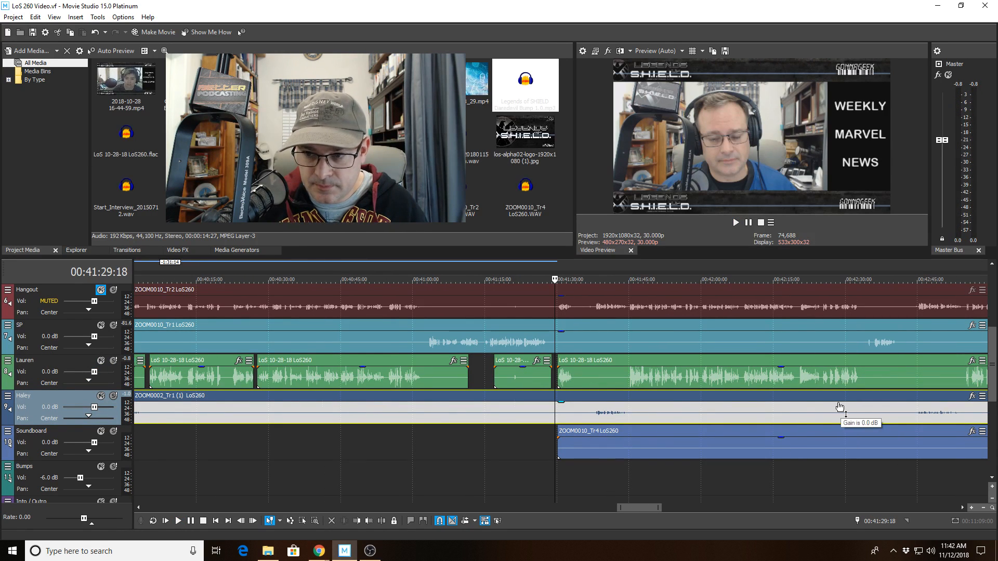
pyautogui.click(734, 395)
pyautogui.press('space')
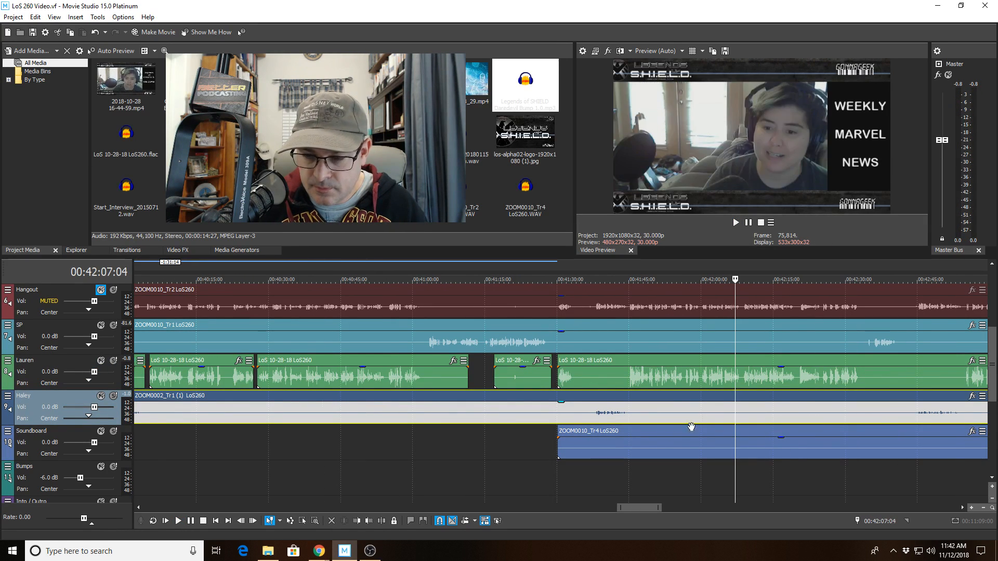
pyautogui.scroll(4, 670, 434)
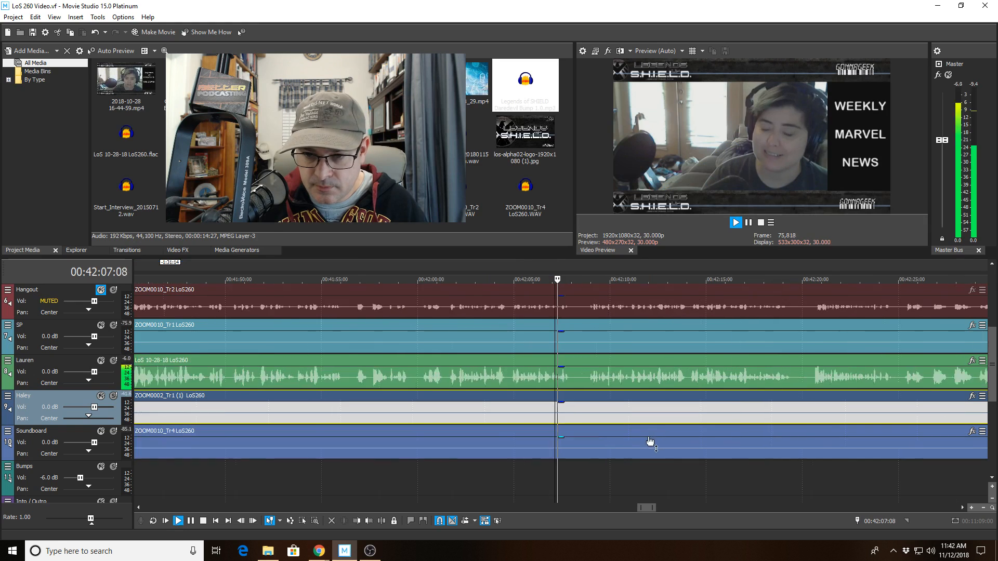
pyautogui.click(704, 412)
pyautogui.scroll(2, 534, 421)
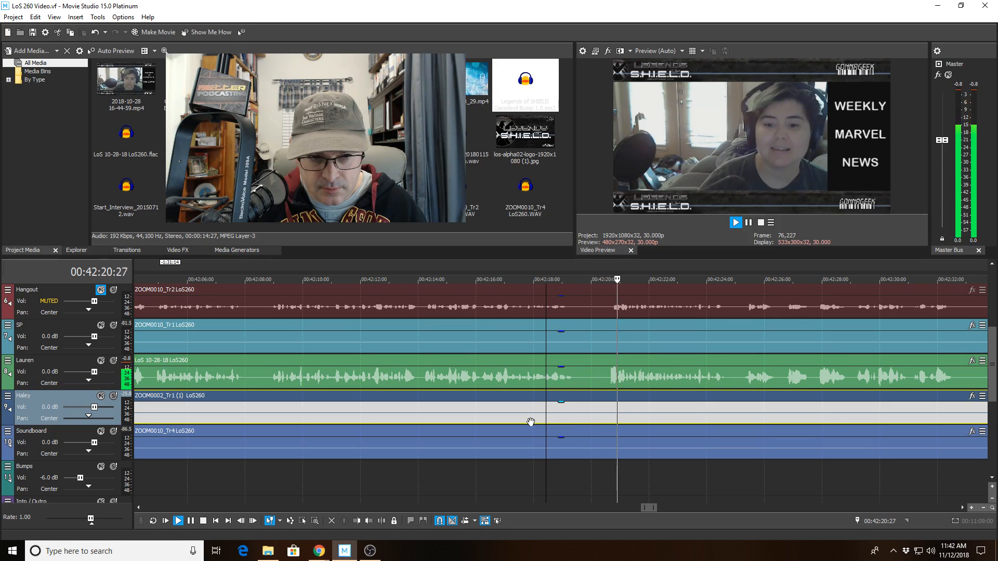
pyautogui.press('space')
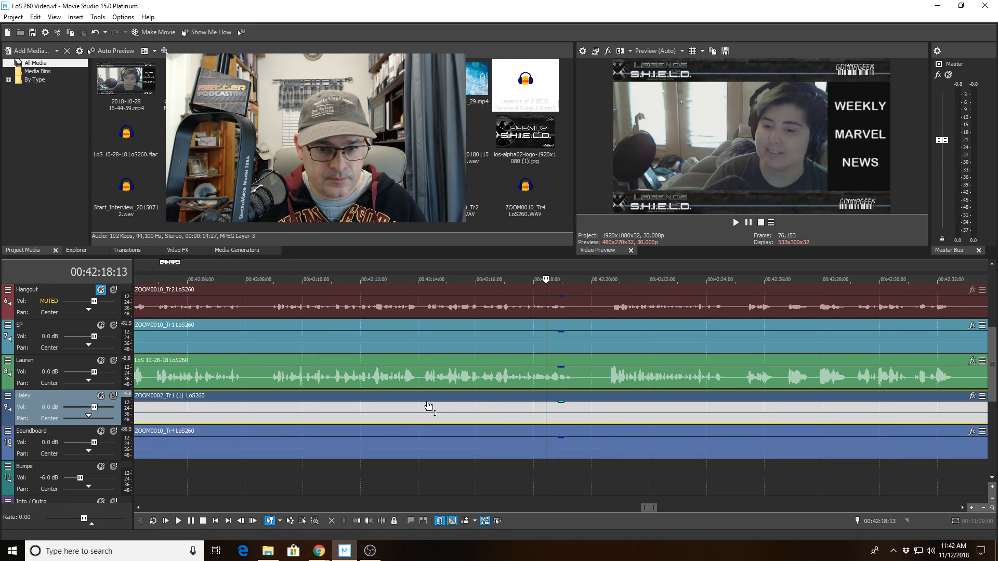
# Solo the fourth speaker track and the SP track, and play from 00:42:14:05.
pyautogui.click(423, 395)
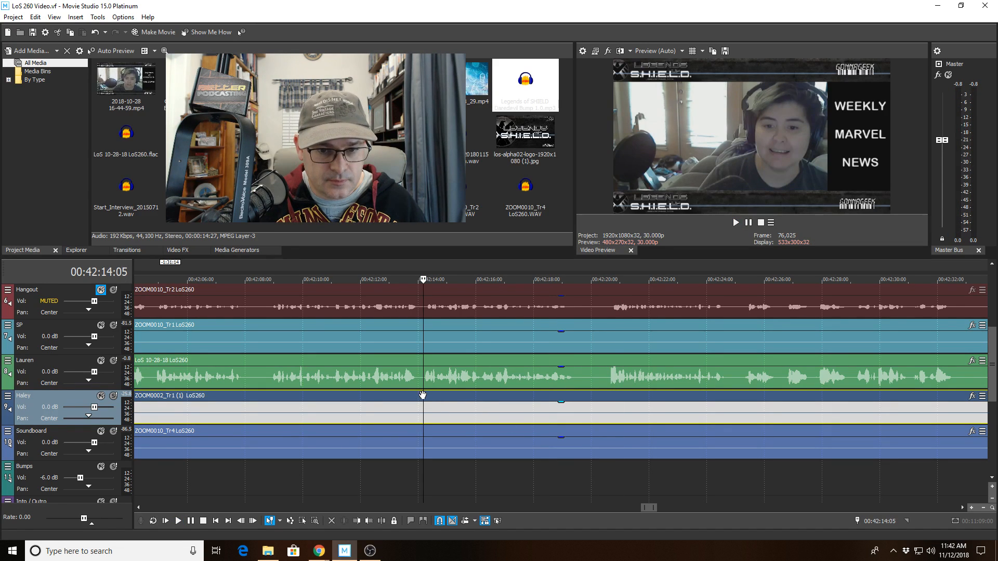
pyautogui.click(113, 396)
pyautogui.click(114, 325)
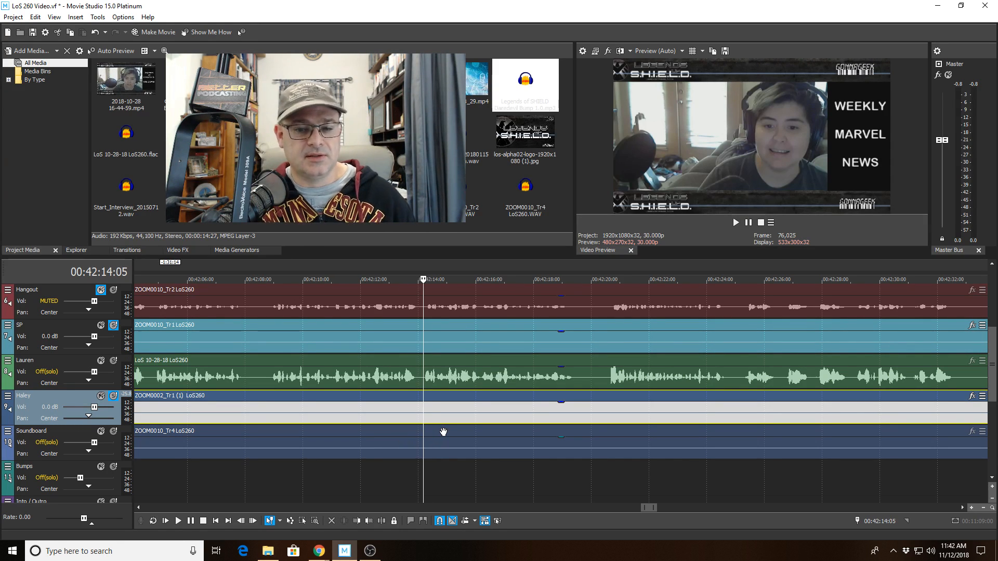
pyautogui.press('space')
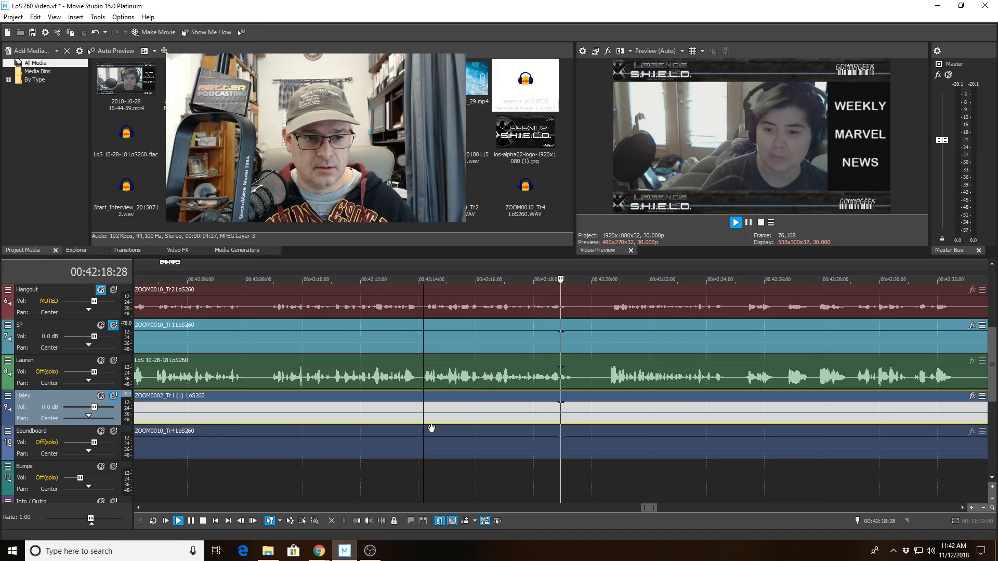
# Split Haley's clip at 00:42:17:07, trim its start to leave a gap, and unsolo Haley.
pyautogui.click(512, 409)
pyautogui.press('space')
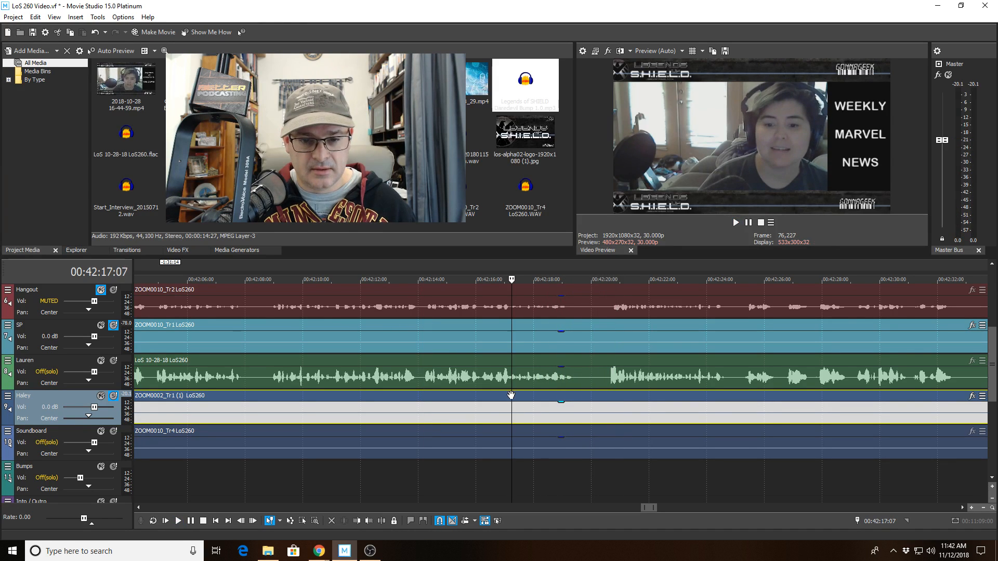
pyautogui.click(384, 523)
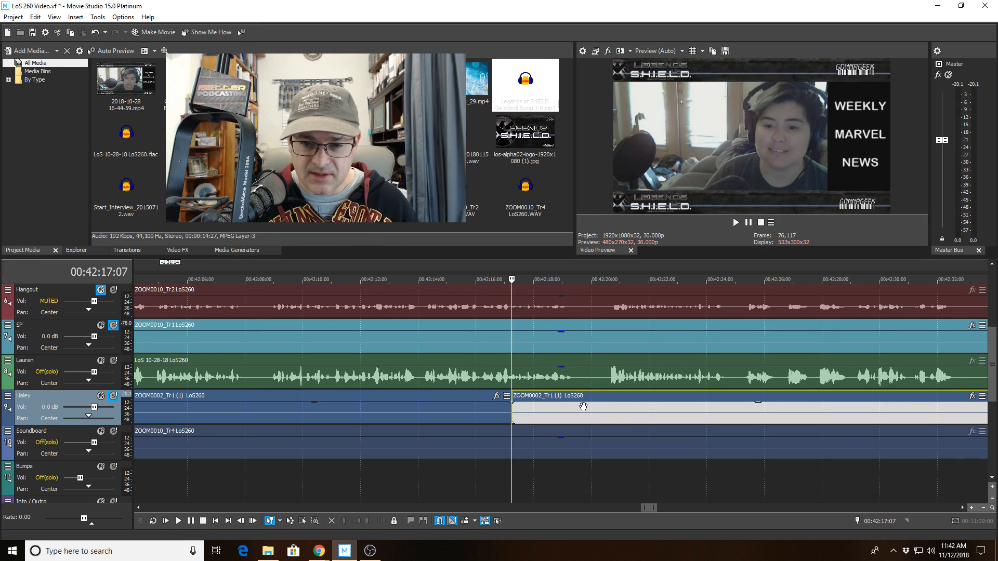
pyautogui.click(590, 399)
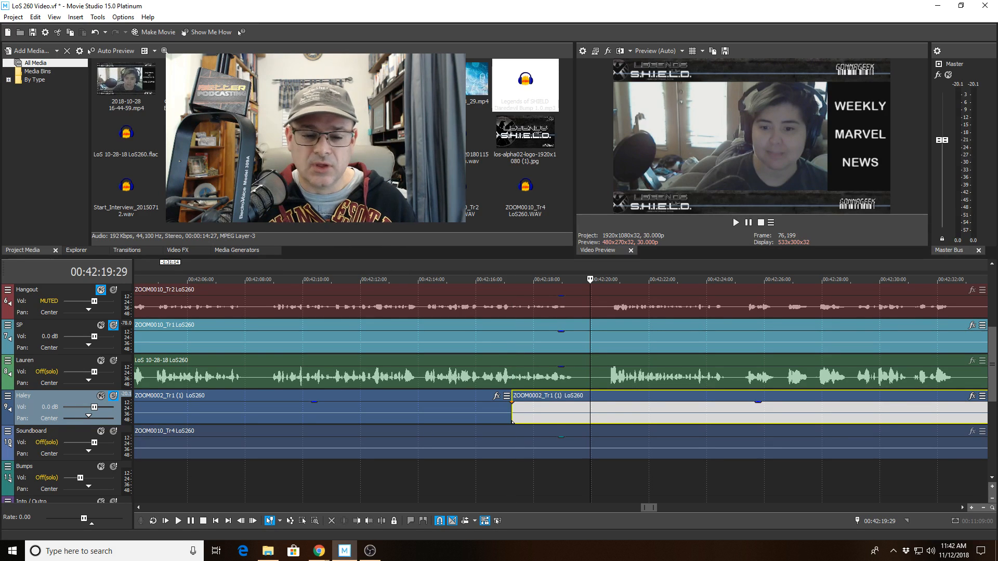
pyautogui.click(357, 521)
pyautogui.click(113, 396)
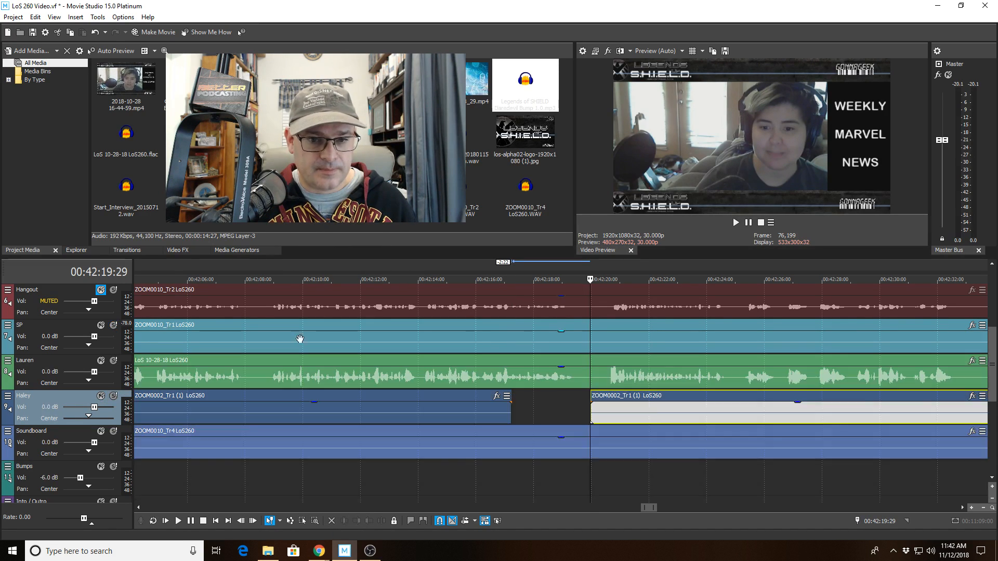
# Play back from just before Haley's new gap to review it, continuing from 00:42:34.
pyautogui.click(477, 337)
pyautogui.press('space')
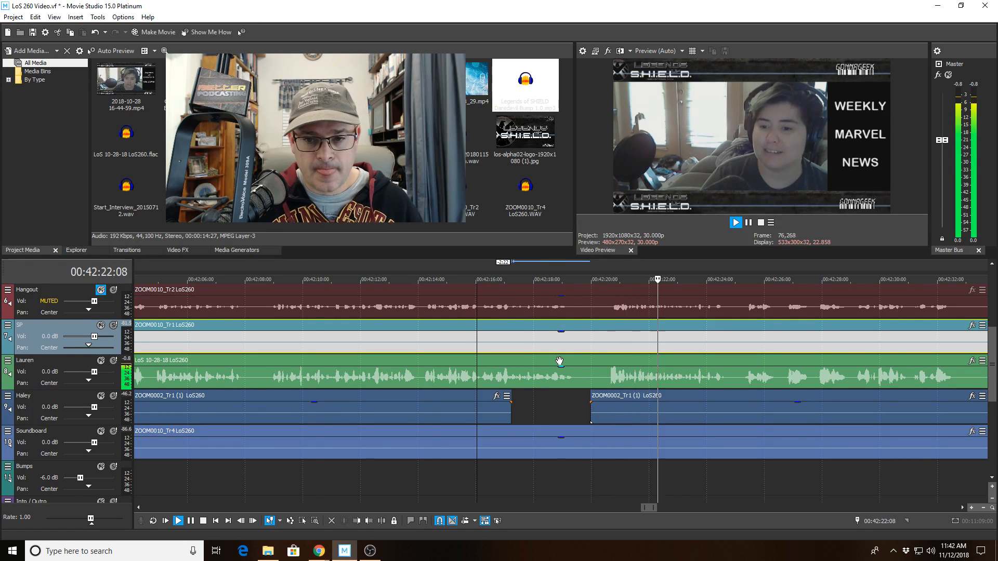
pyautogui.scroll(-2, 559, 361)
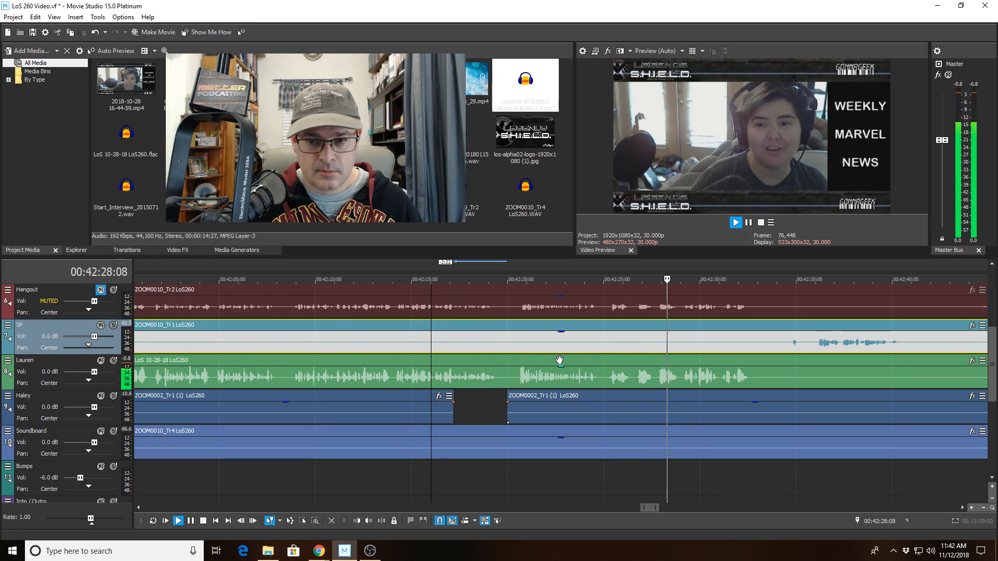
pyautogui.scroll(-1, 676, 374)
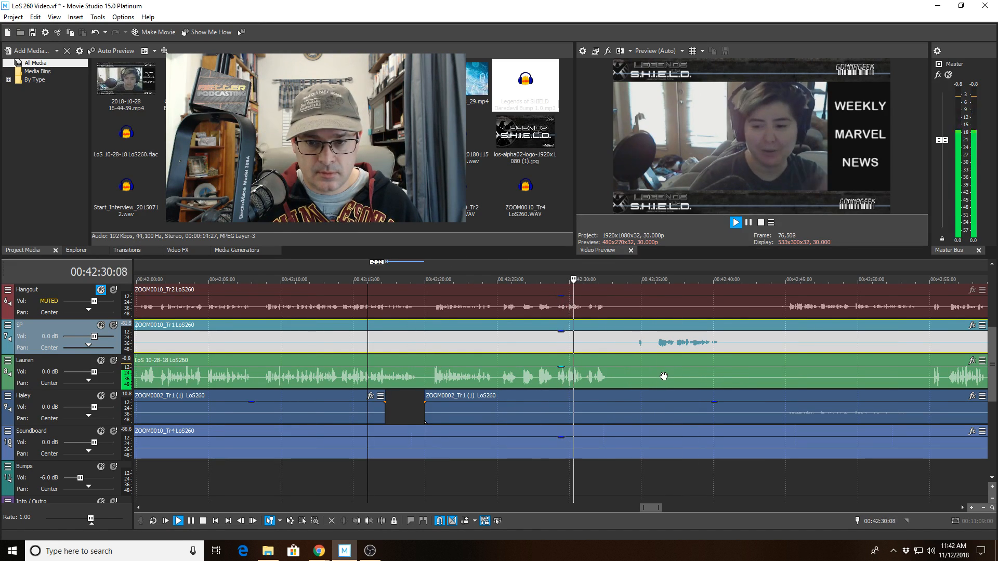
pyautogui.scroll(2, 670, 374)
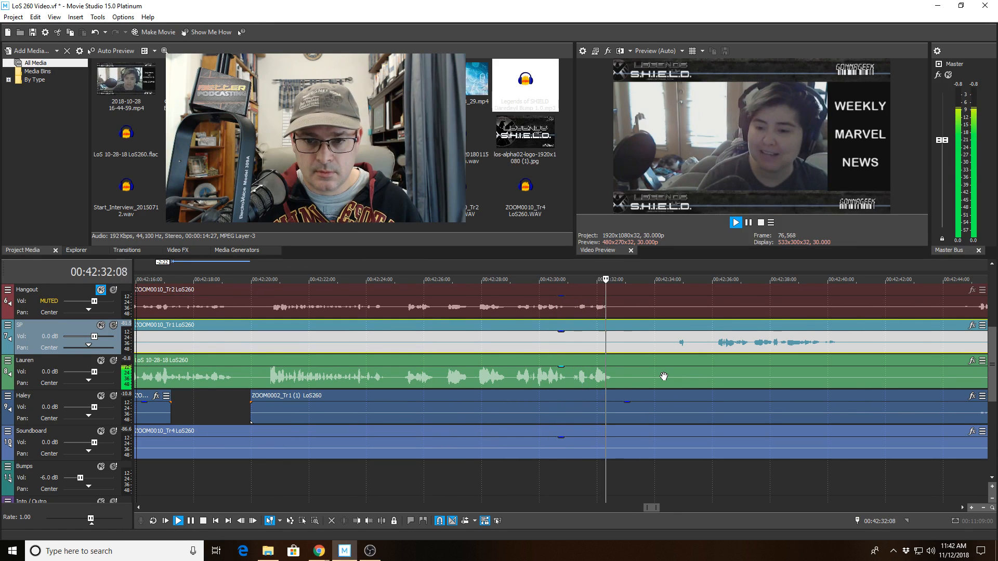
pyautogui.scroll(-1, 664, 375)
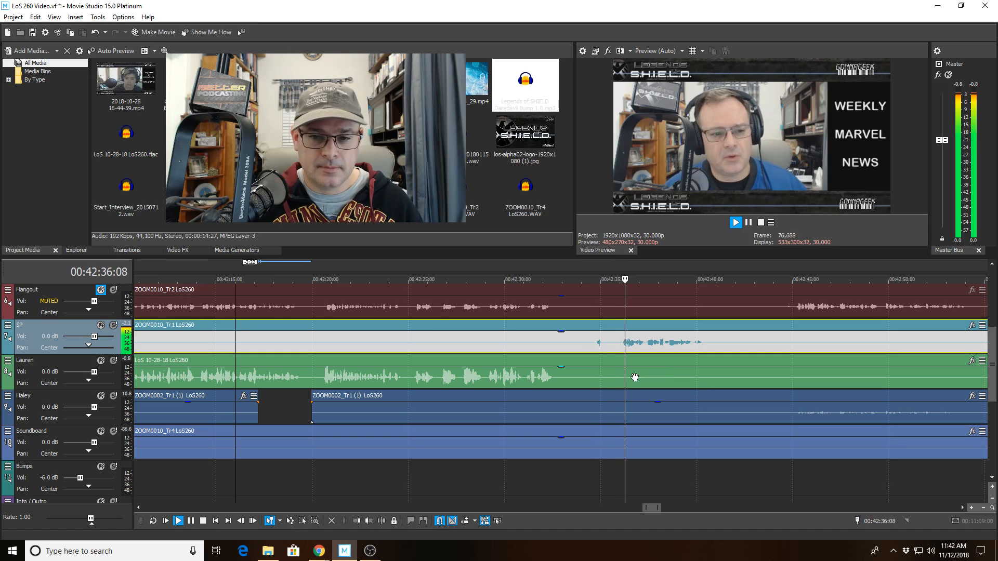
pyautogui.click(586, 341)
pyautogui.press('space')
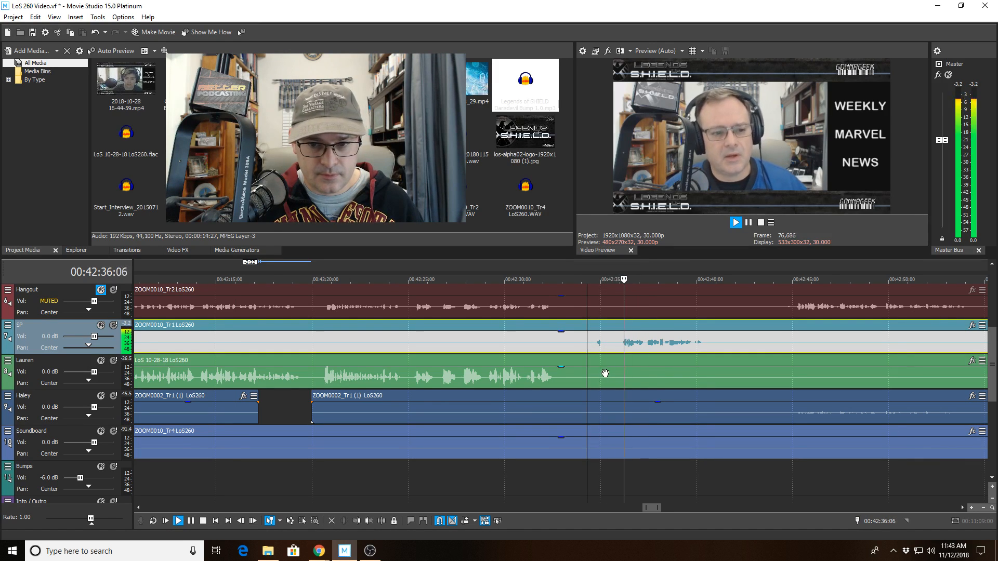
pyautogui.click(588, 381)
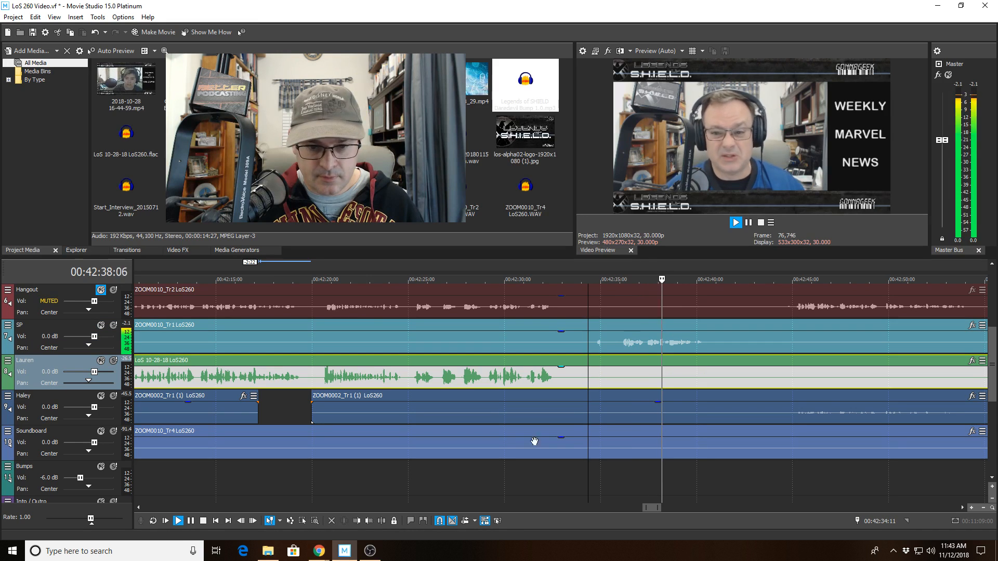
# Split Lauren's clip at the playhead and trim its start to 00:42:37:22.
pyautogui.press('s')
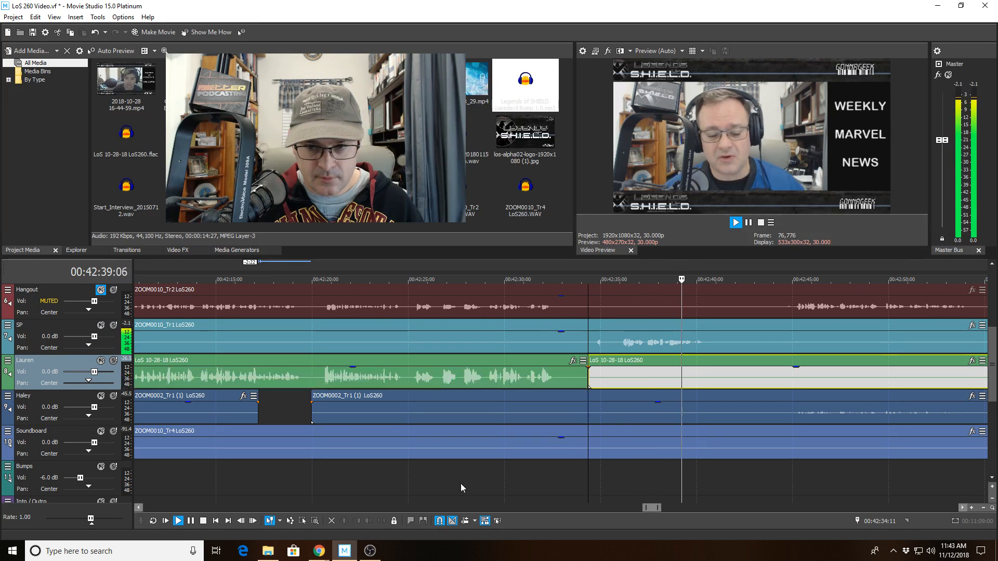
pyautogui.click(650, 385)
pyautogui.hotkey('alt', '[')
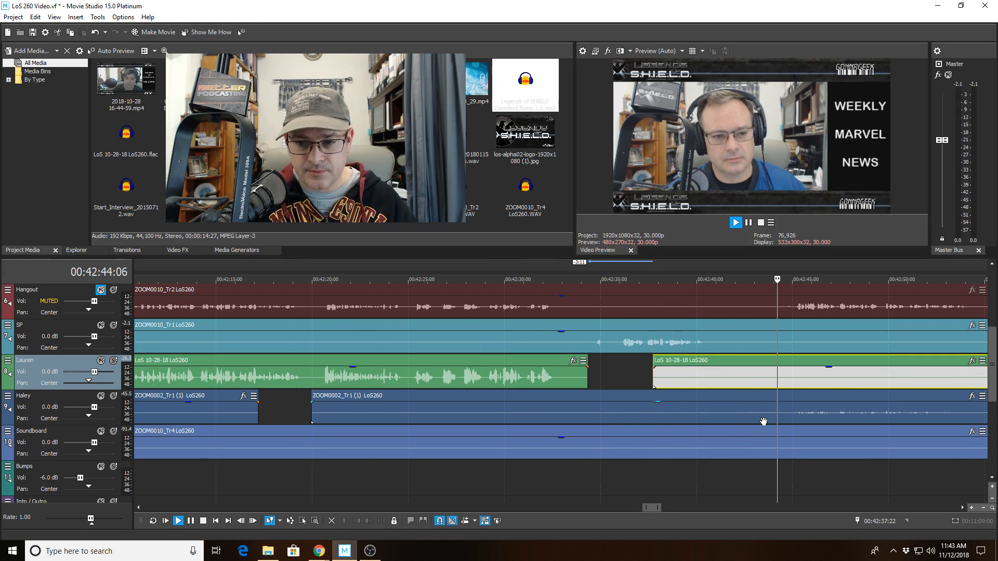
# Review the playback, jumping ahead to 00:43:36 and zooming in and out to check.
pyautogui.scroll(-3, 763, 421)
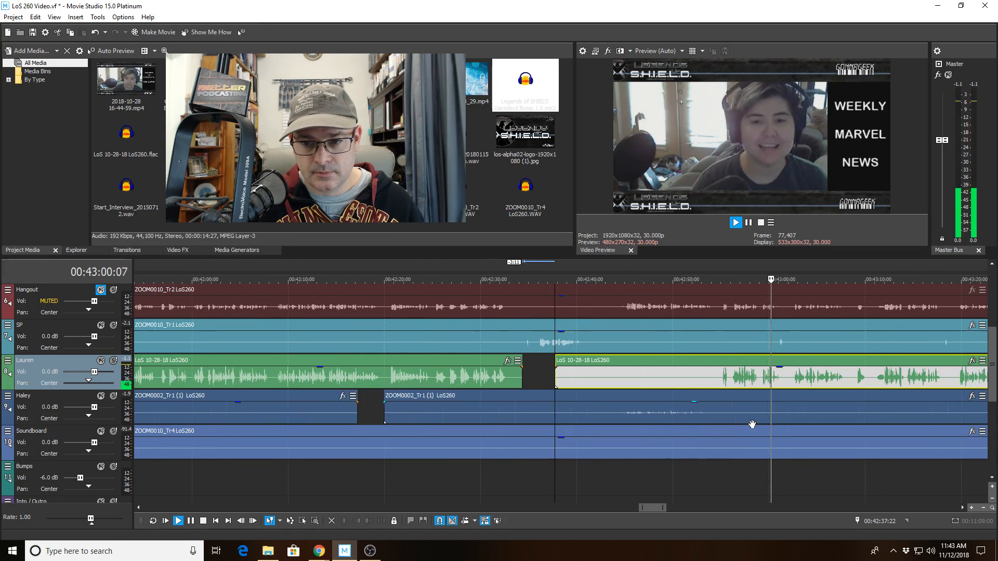
pyautogui.scroll(2, 831, 385)
pyautogui.scroll(3, 855, 371)
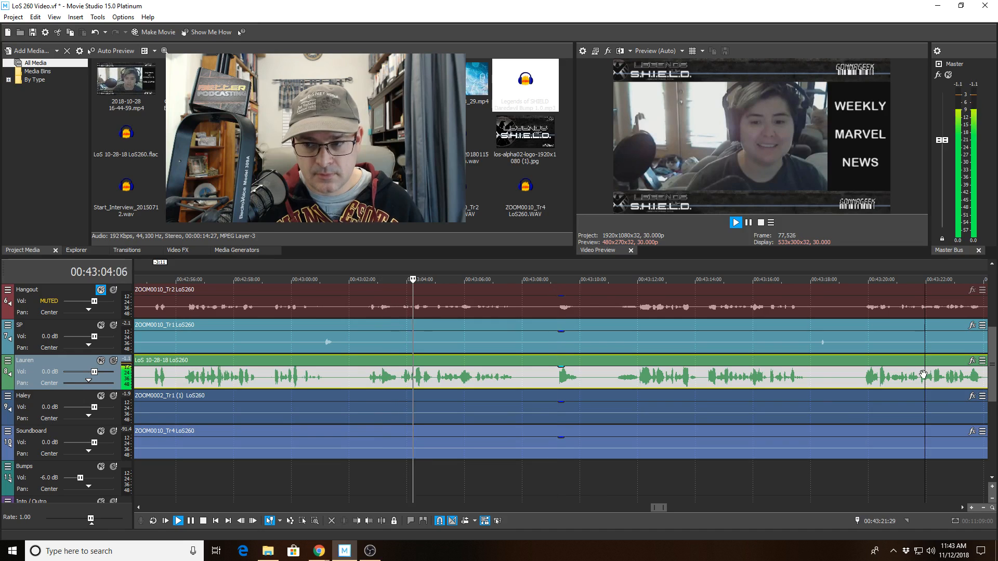
pyautogui.scroll(-2, 922, 374)
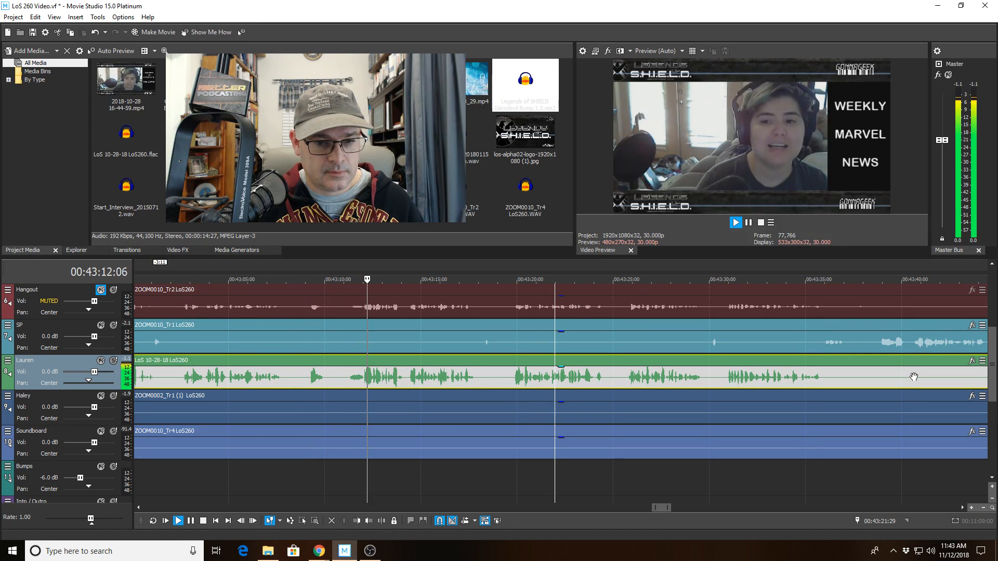
pyautogui.click(832, 382)
pyautogui.press('Up')
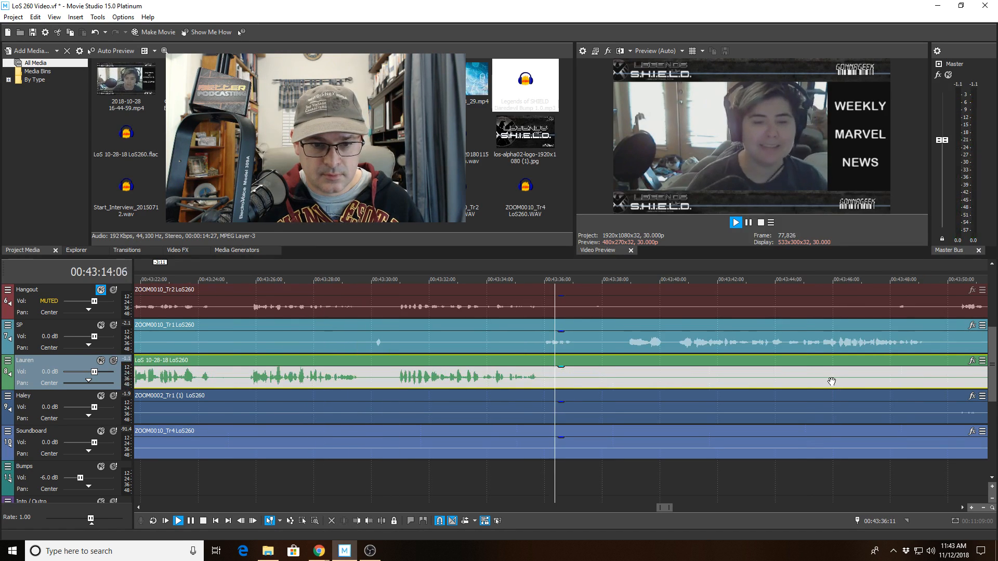
pyautogui.press('Down')
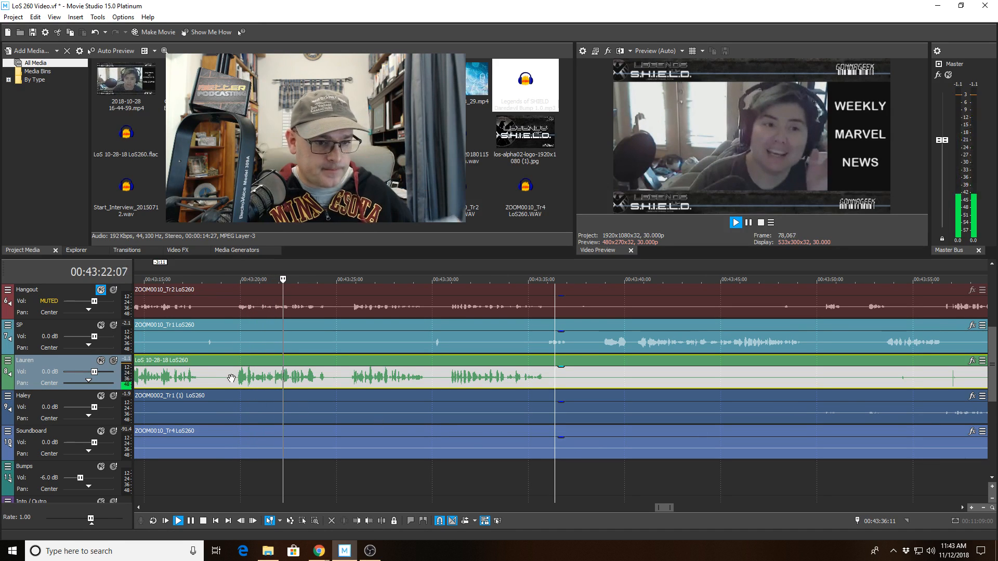
# Split Lauren's clip at 00:43:20:10 and trim the left part's end back to 00:43:19:24.
pyautogui.press('space')
pyautogui.scroll(5, 426, 389)
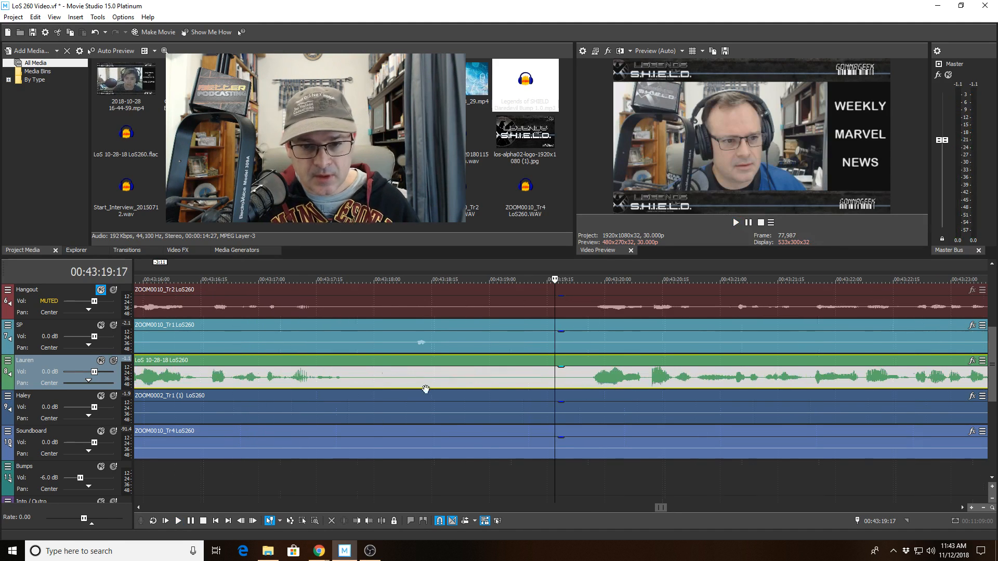
pyautogui.click(643, 383)
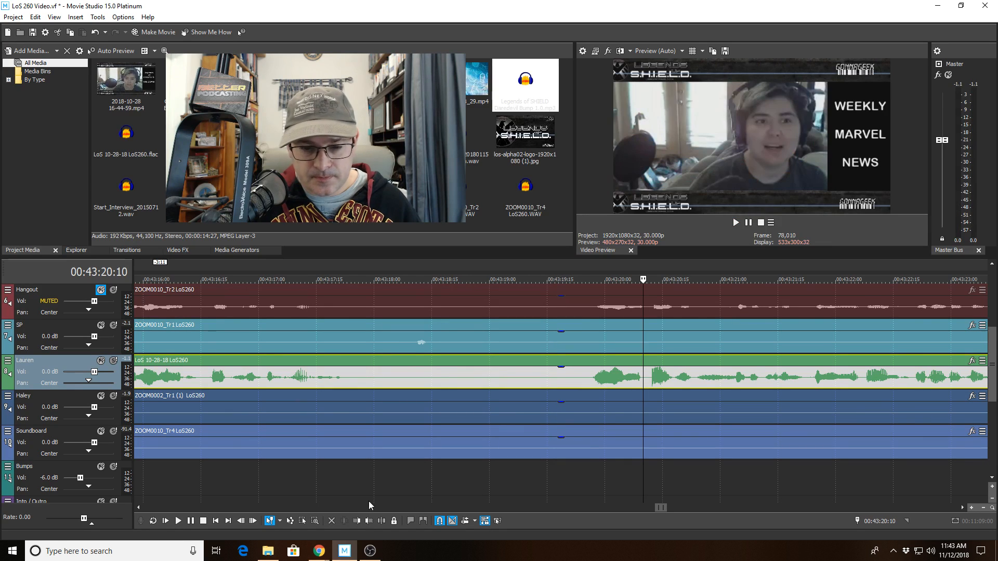
pyautogui.press('s')
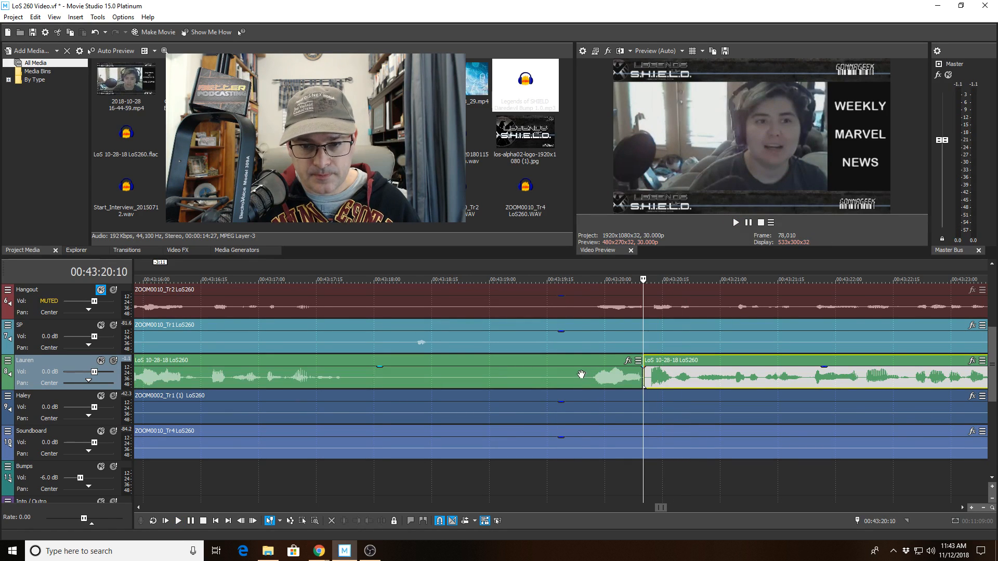
pyautogui.click(580, 375)
pyautogui.click(367, 522)
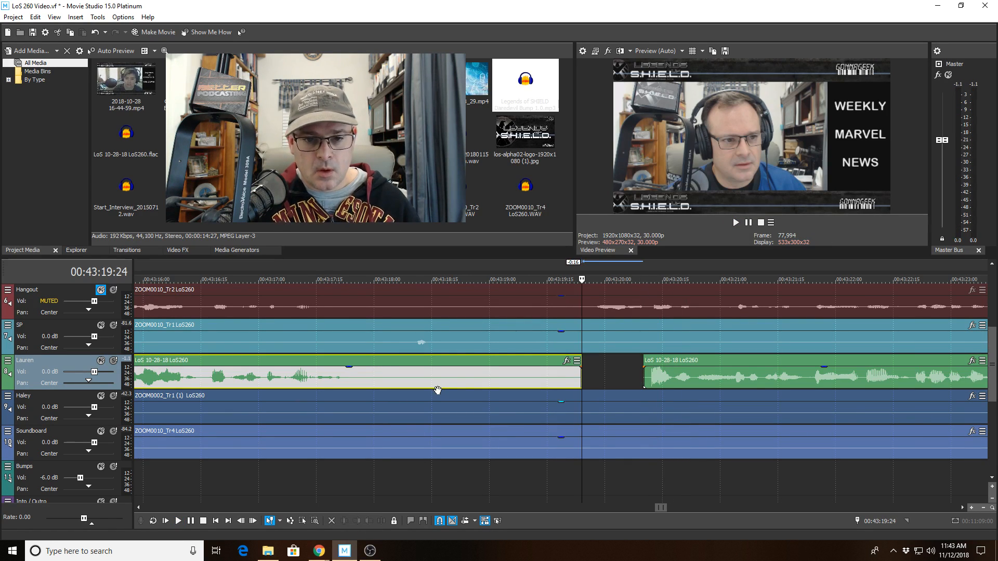
pyautogui.click(454, 381)
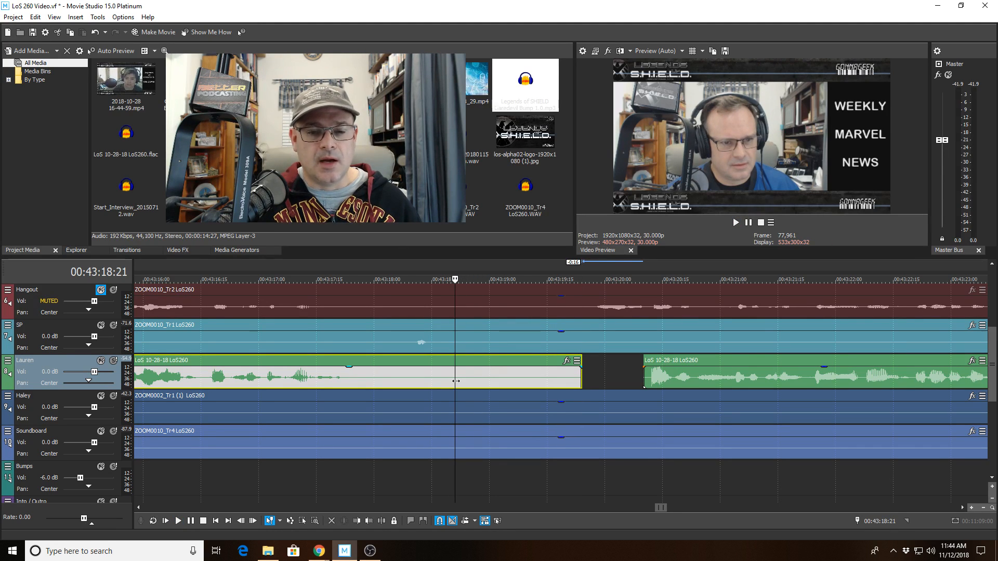
# Play back from 00:43:17:14 to review the new gap.
pyautogui.scroll(-2, 471, 378)
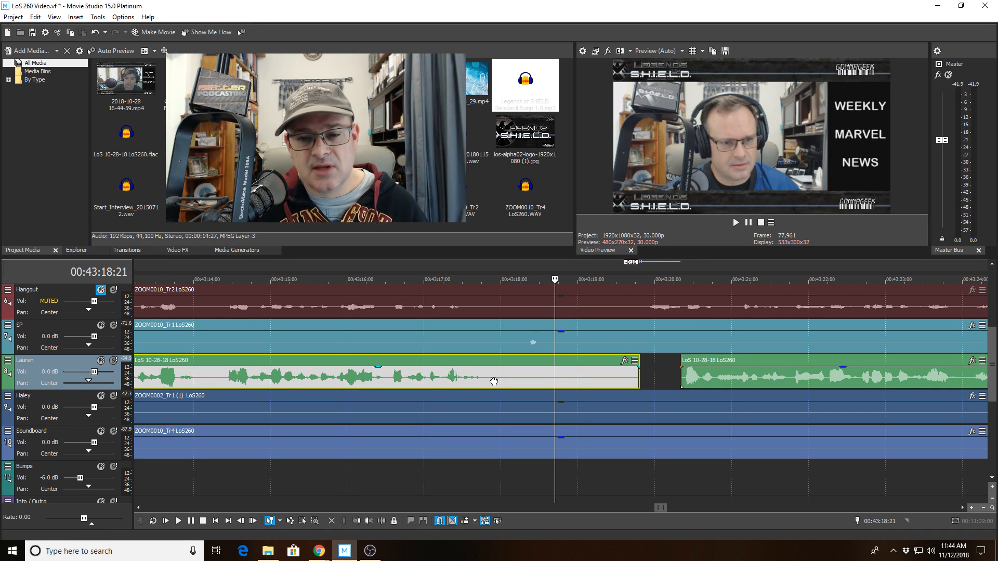
pyautogui.click(460, 341)
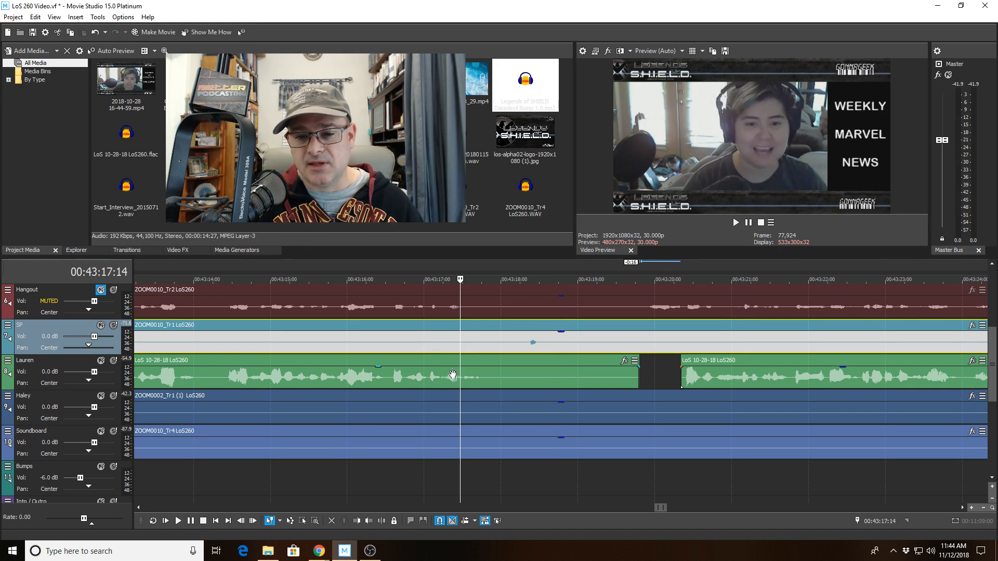
pyautogui.press('space')
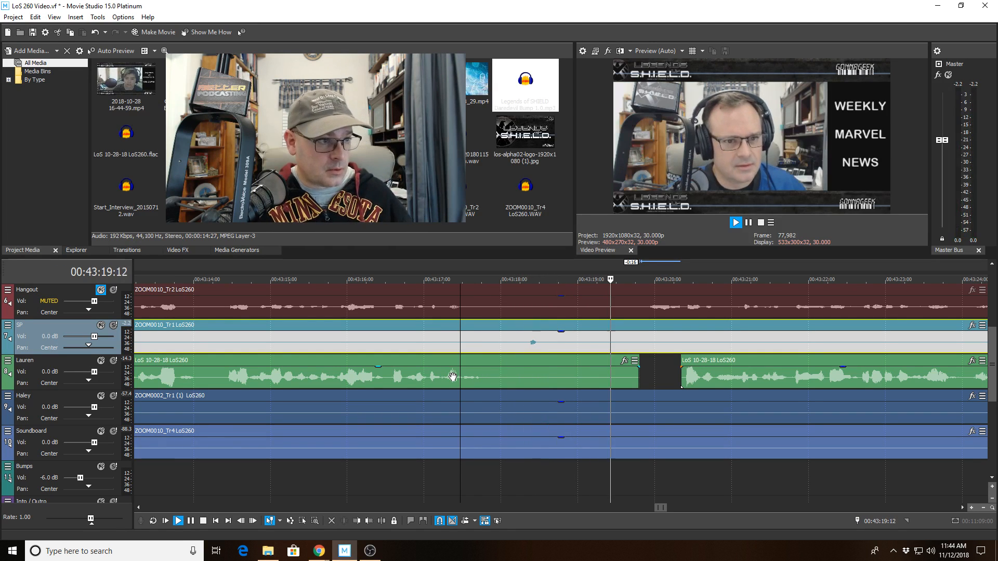
pyautogui.scroll(-3, 471, 373)
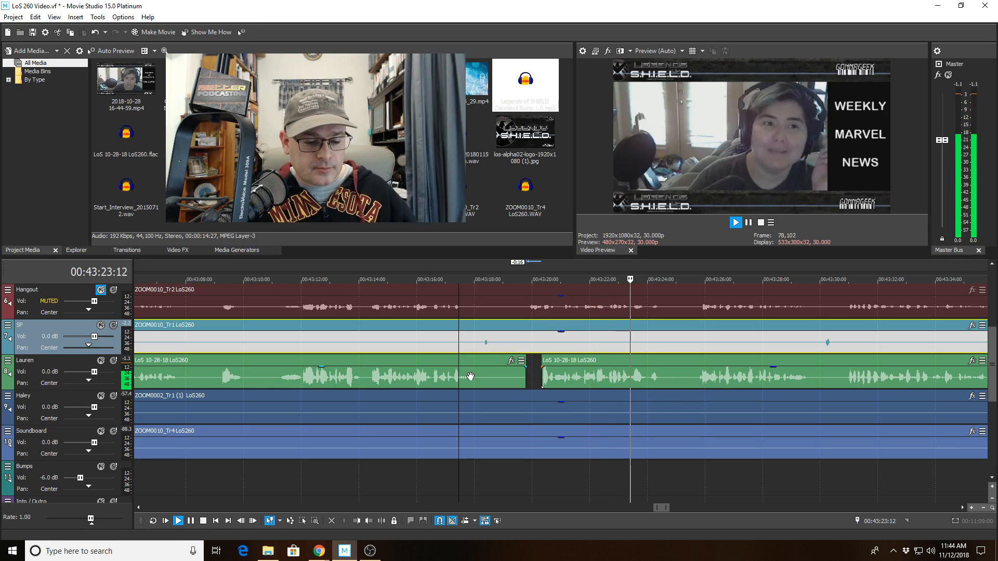
# Split Lauren's clip at 00:43:24:03, trim the right part to start at 00:43:25:02, and play the gap.
pyautogui.click(628, 384)
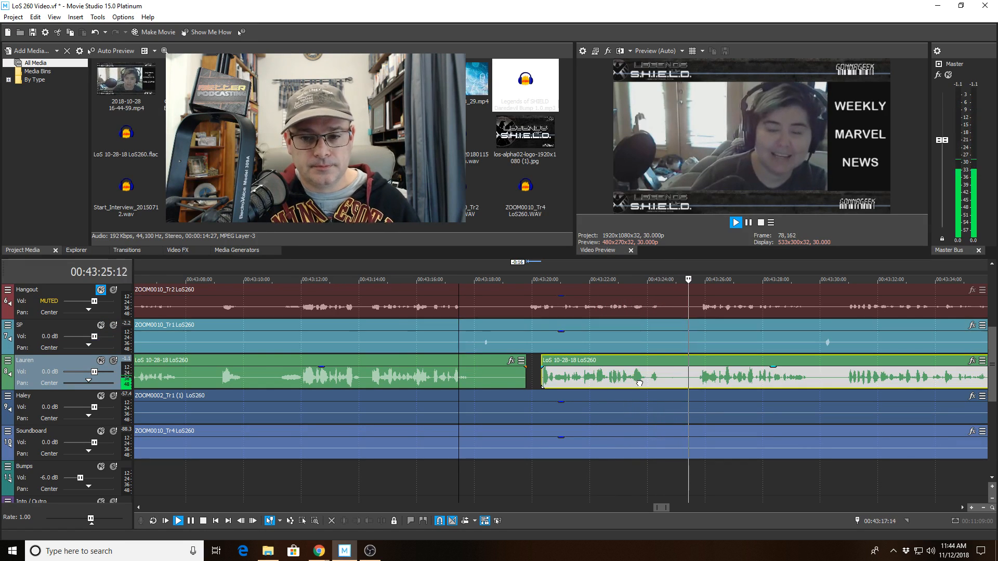
pyautogui.press('space')
pyautogui.scroll(3, 621, 389)
pyautogui.click(596, 385)
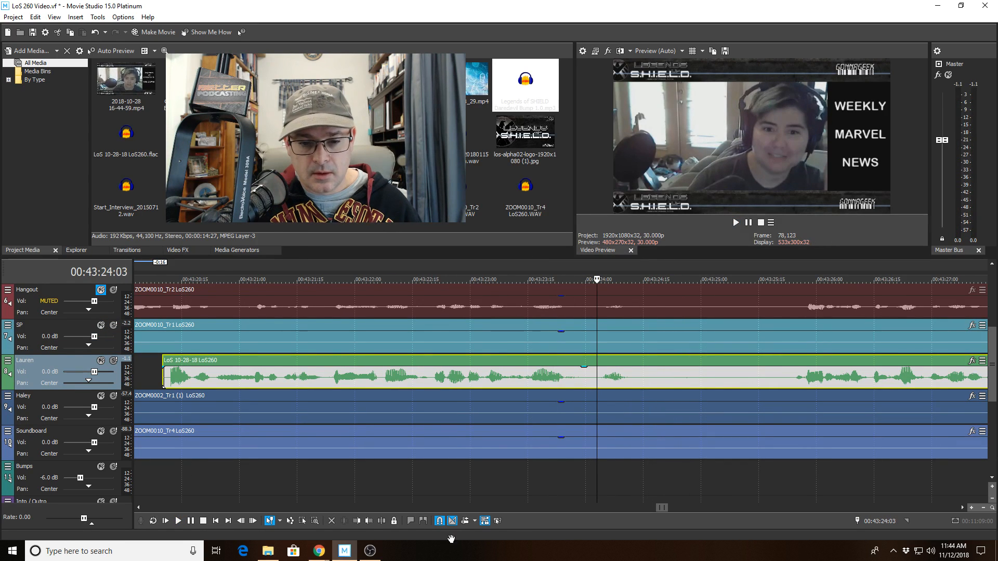
pyautogui.click(381, 521)
pyautogui.click(662, 382)
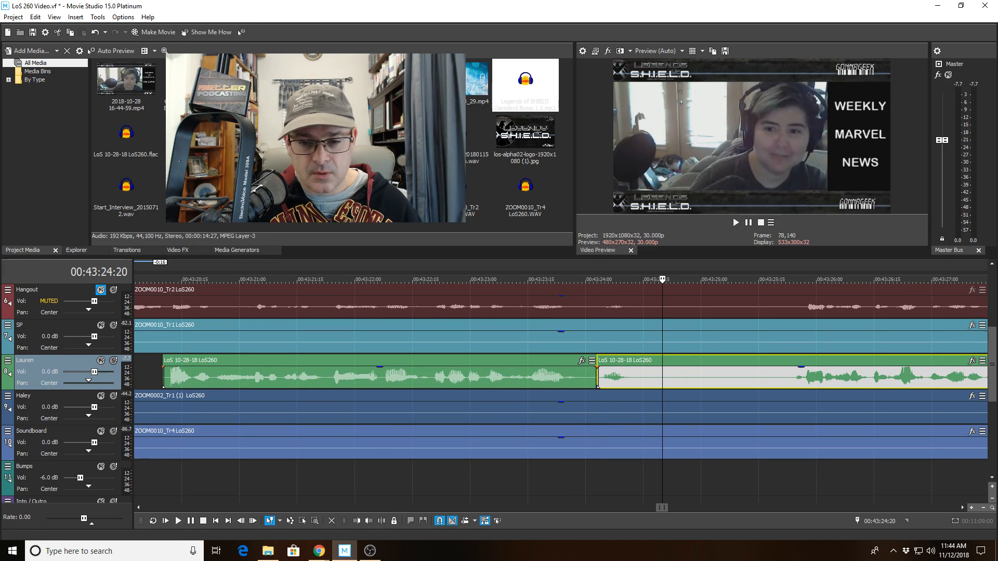
pyautogui.click(710, 385)
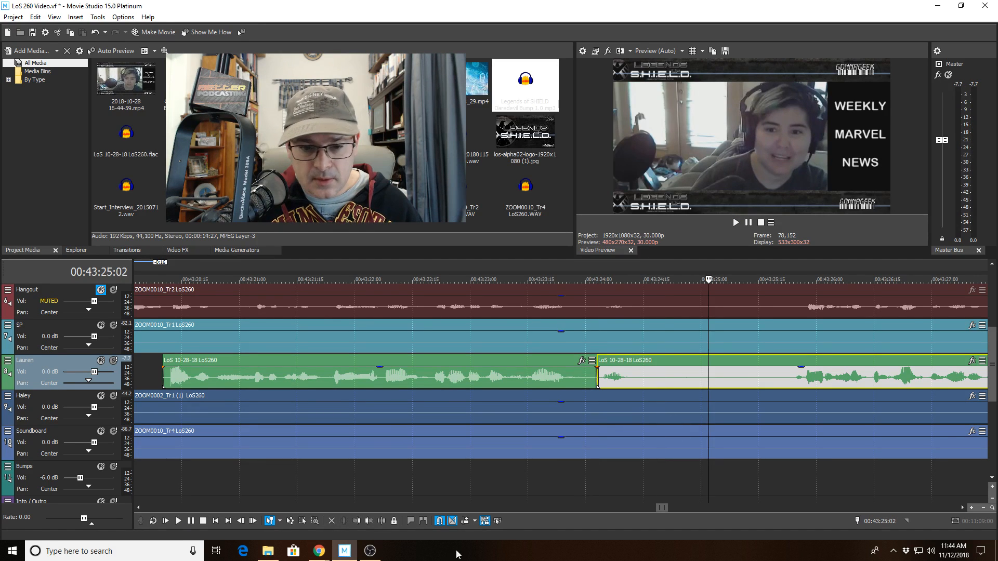
pyautogui.click(367, 521)
pyautogui.click(485, 387)
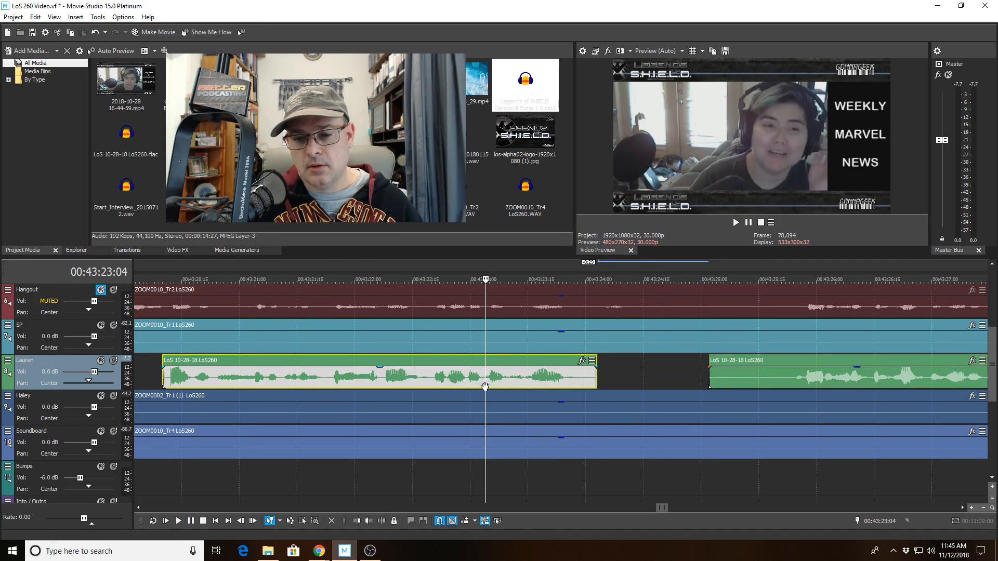
pyautogui.scroll(-5, 484, 386)
pyautogui.press('space')
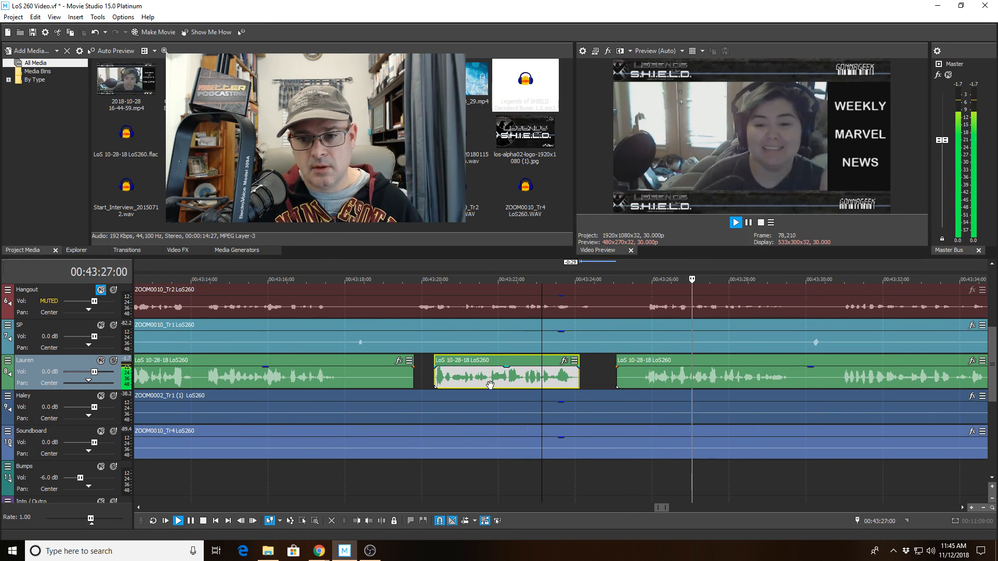
# Trim the later green-track clip's start to the edit point and review playback around 00:43:37–00:43:38.
pyautogui.click(643, 370)
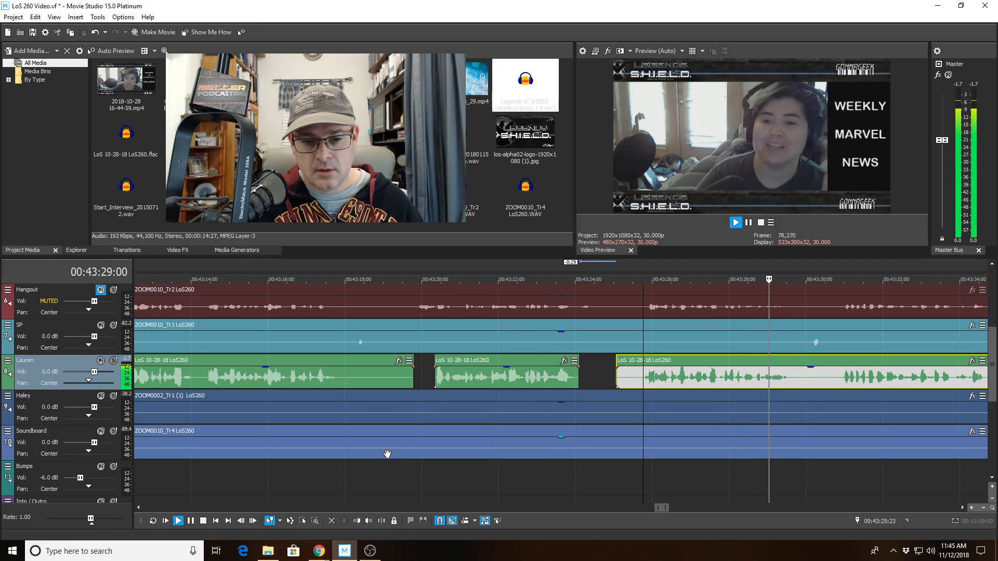
pyautogui.click(356, 521)
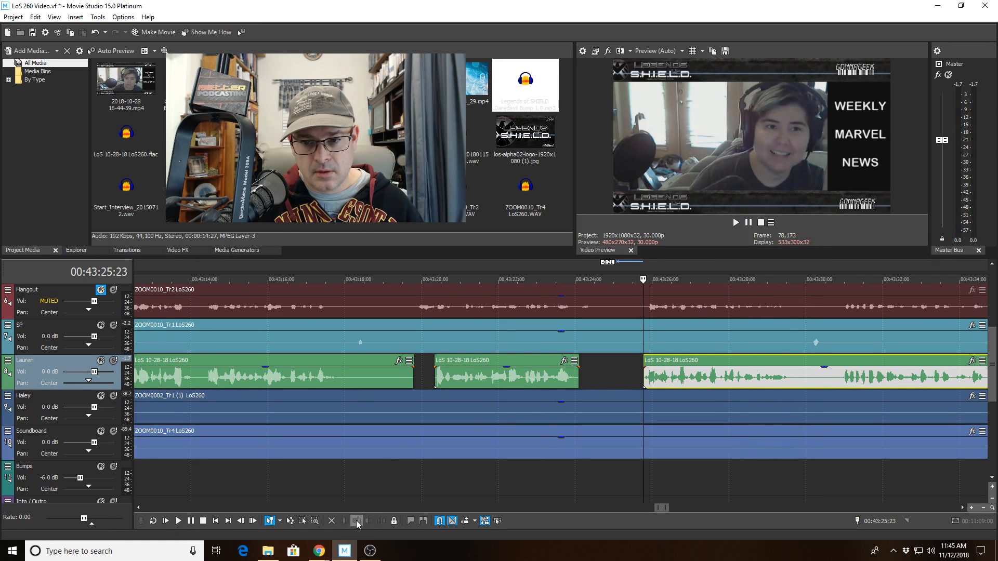
pyautogui.press('space')
pyautogui.scroll(-3, 624, 425)
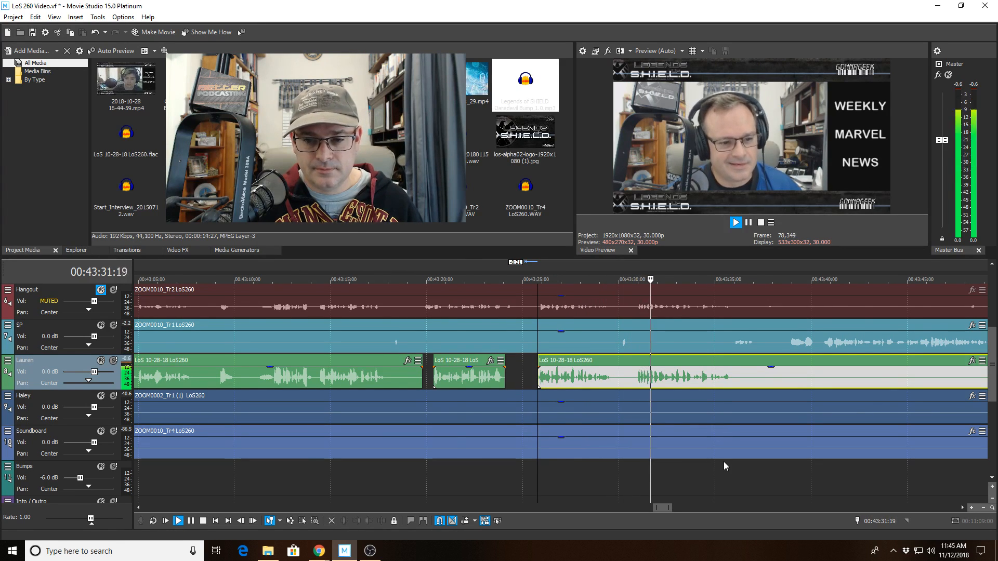
pyautogui.scroll(3, 720, 467)
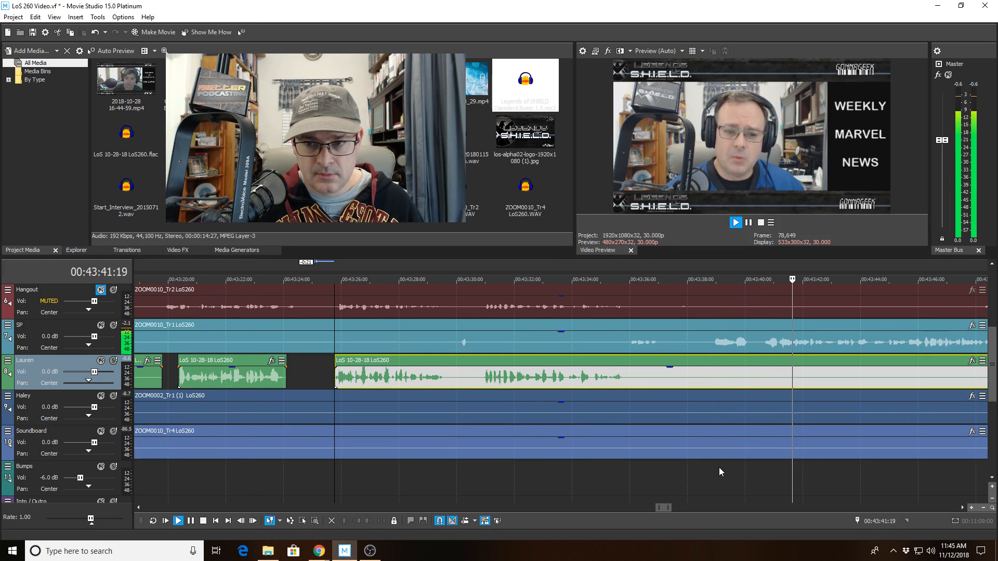
pyautogui.scroll(-2, 718, 471)
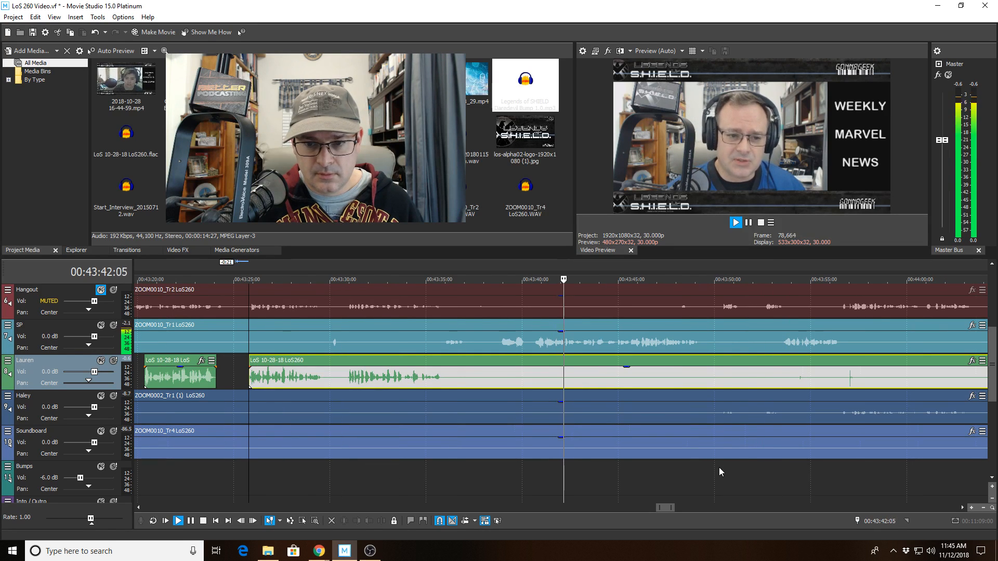
pyautogui.click(503, 344)
pyautogui.press('space')
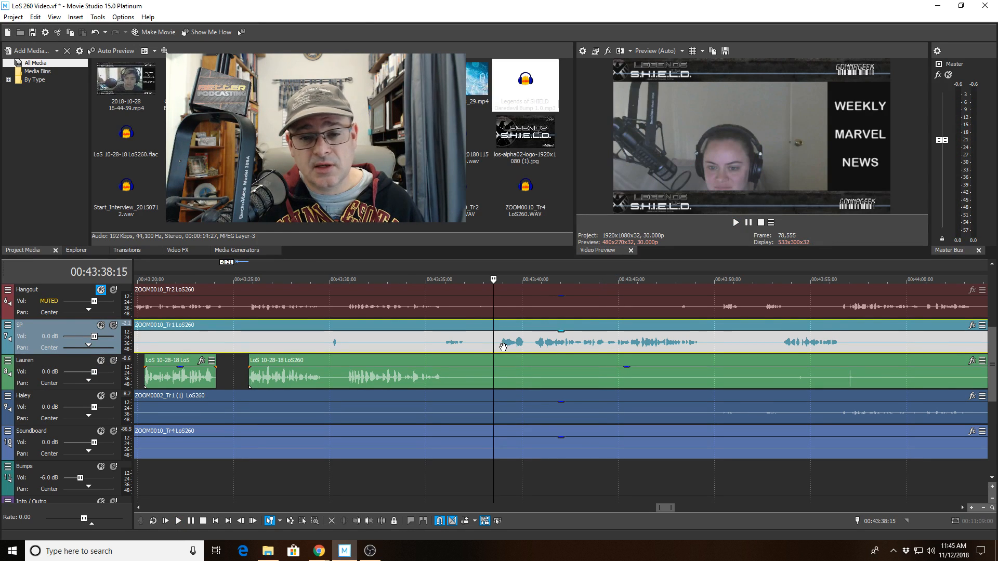
pyautogui.press('space')
pyautogui.press('space')
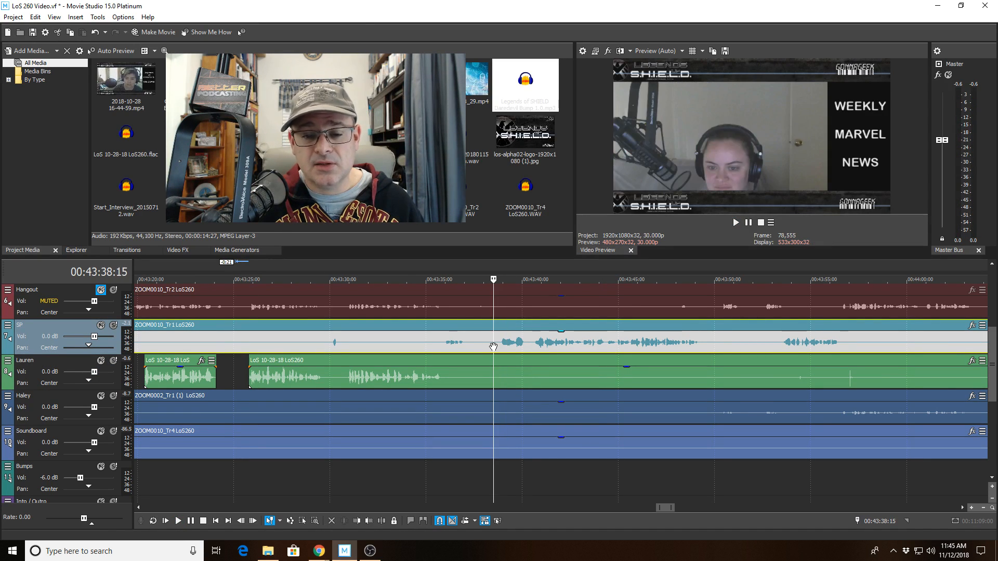
pyautogui.click(473, 341)
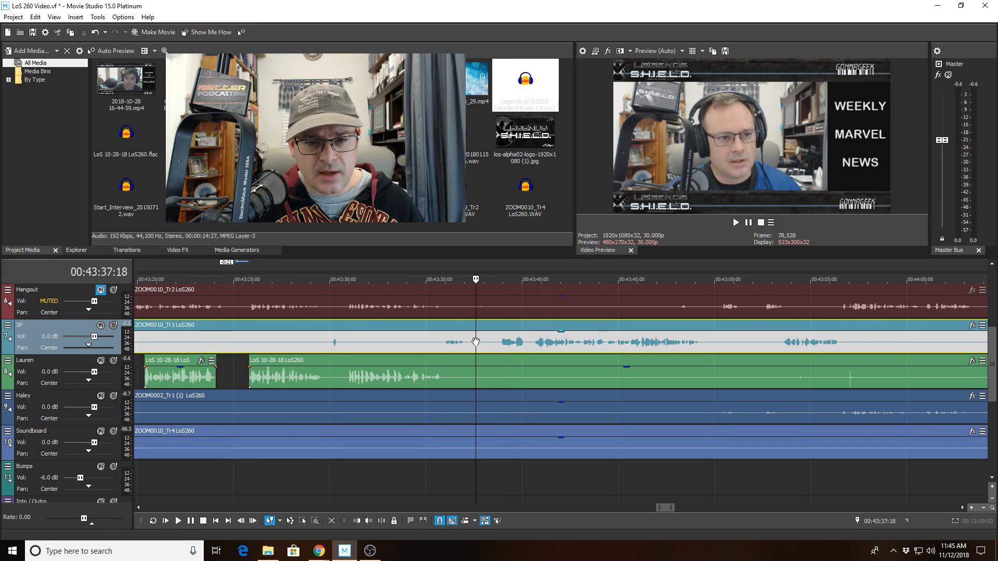
pyautogui.scroll(3, 570, 370)
pyautogui.press('space')
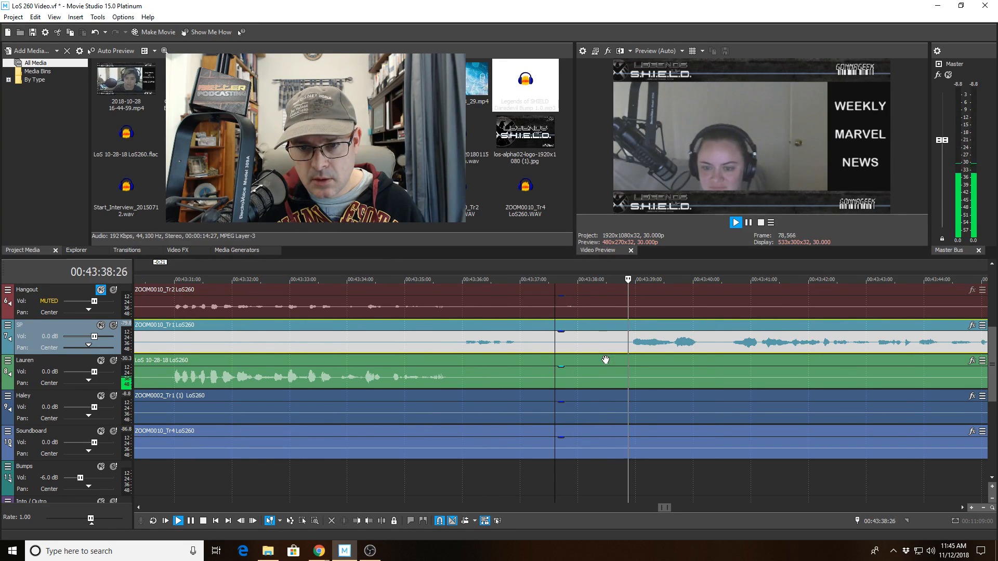
pyautogui.press('space')
# Set the playhead at 00:43:38:27 and split all tracks there.
pyautogui.click(626, 291)
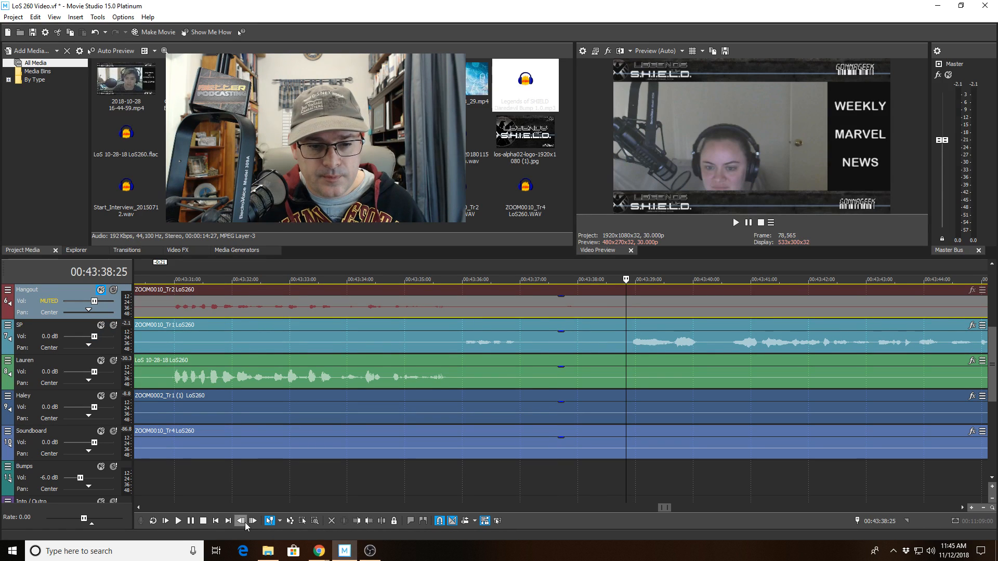
pyautogui.click(252, 521)
pyautogui.click(253, 521)
pyautogui.click(252, 520)
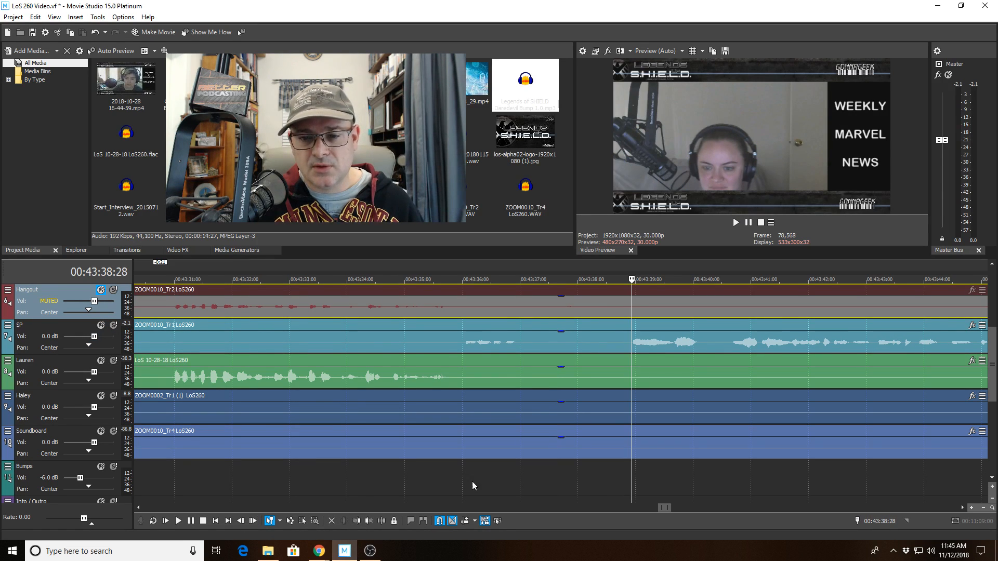
pyautogui.click(630, 469)
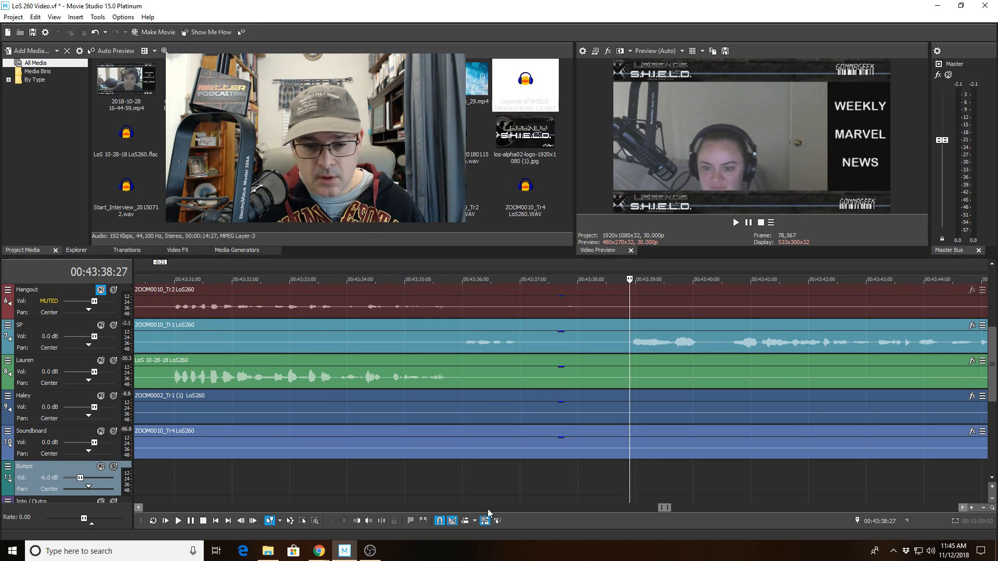
pyautogui.click(382, 521)
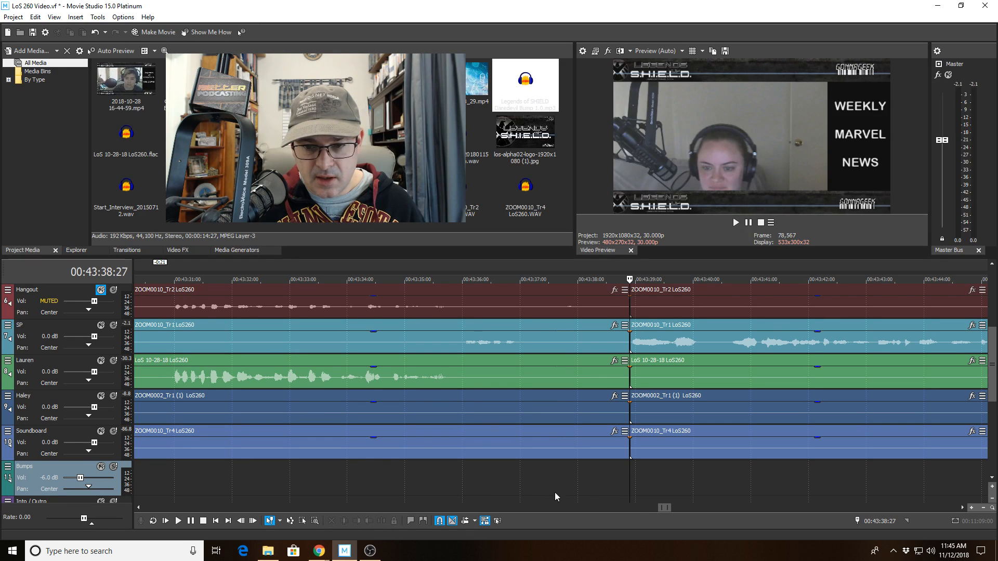
# Split every track at 00:43:40:16 to isolate the section after 00:43:38:27.
pyautogui.click(732, 471)
pyautogui.click(724, 472)
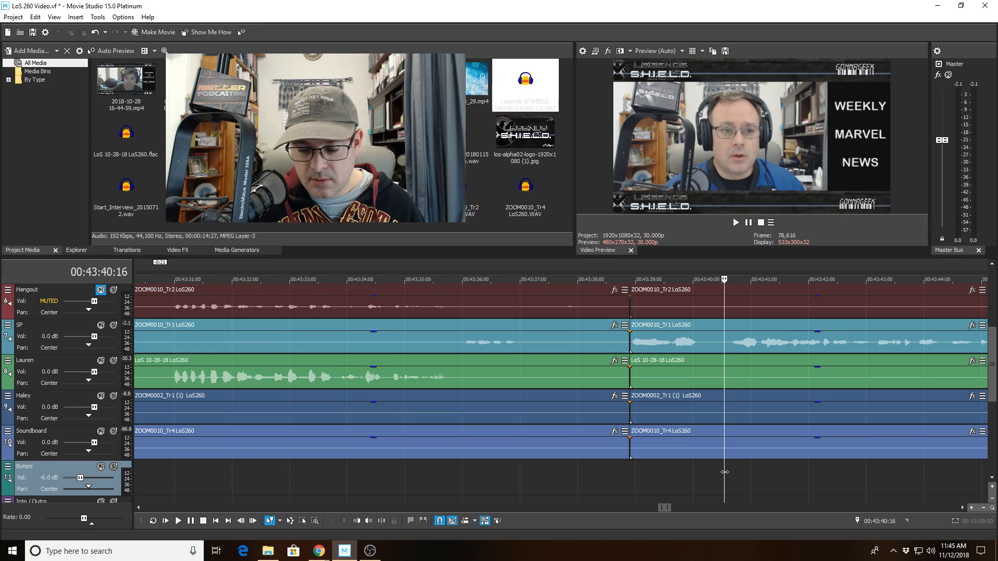
pyautogui.click(383, 522)
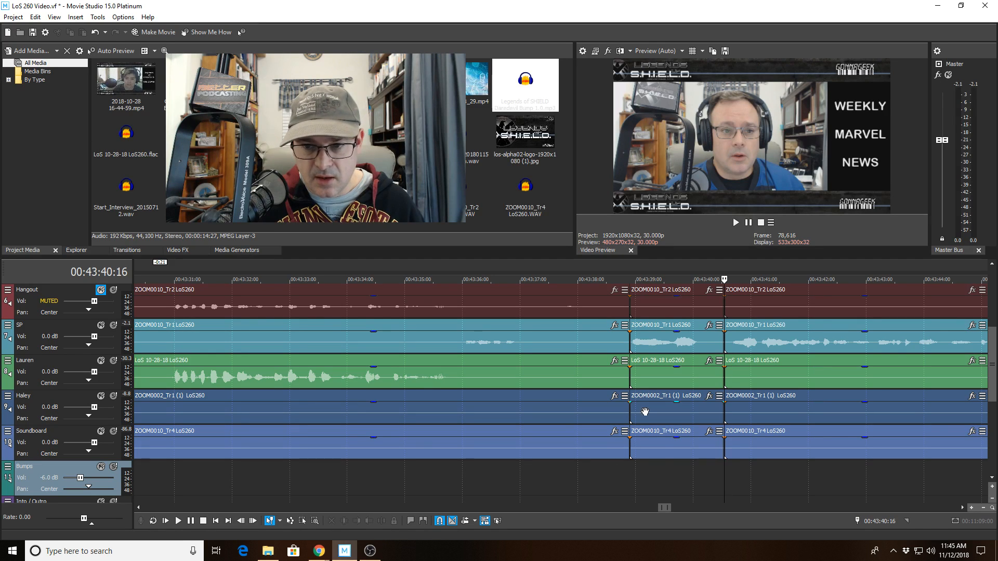
pyautogui.scroll(2, 991, 363)
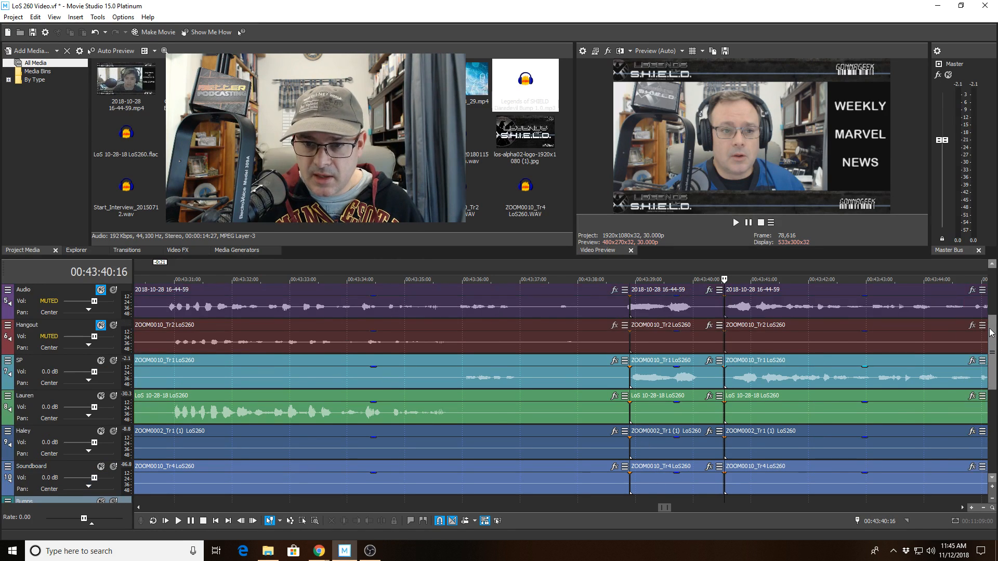
pyautogui.click(652, 303)
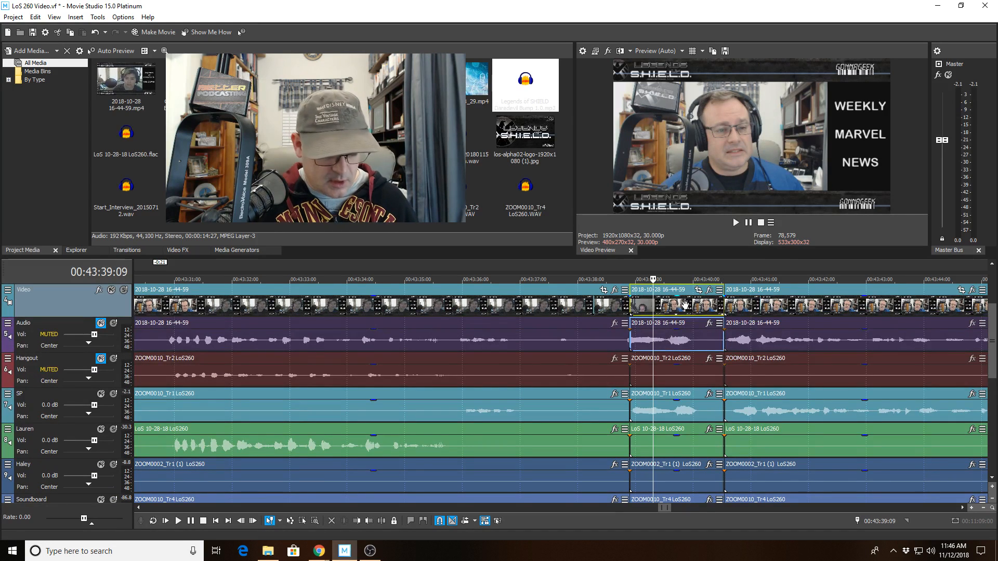
pyautogui.moveTo(684, 307); pyautogui.dragTo(680, 501)
pyautogui.click(683, 507)
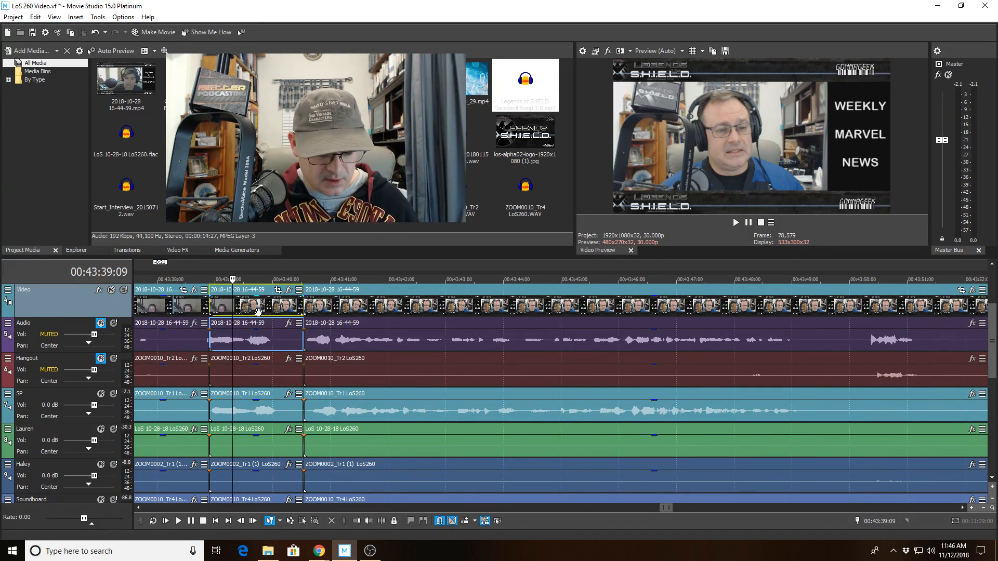
pyautogui.press('Delete')
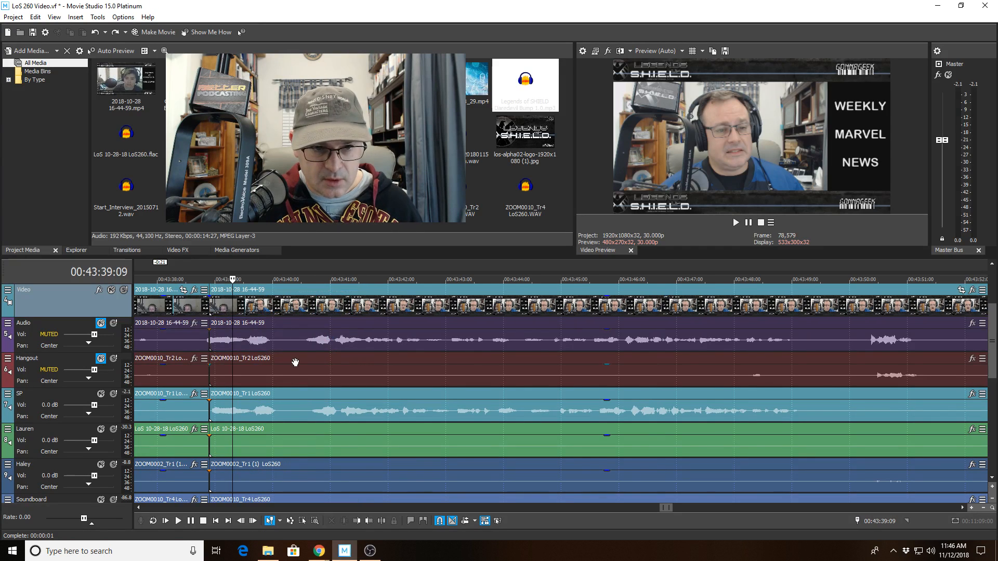
pyautogui.click(115, 32)
pyautogui.scroll(3, 413, 350)
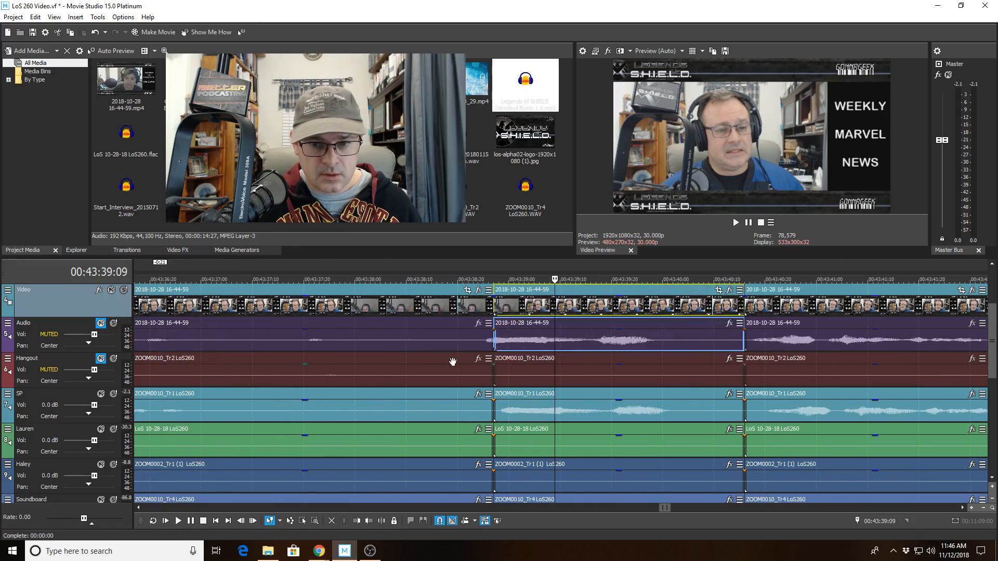
# Select the middle pieces on every track and delete them.
pyautogui.click(613, 309)
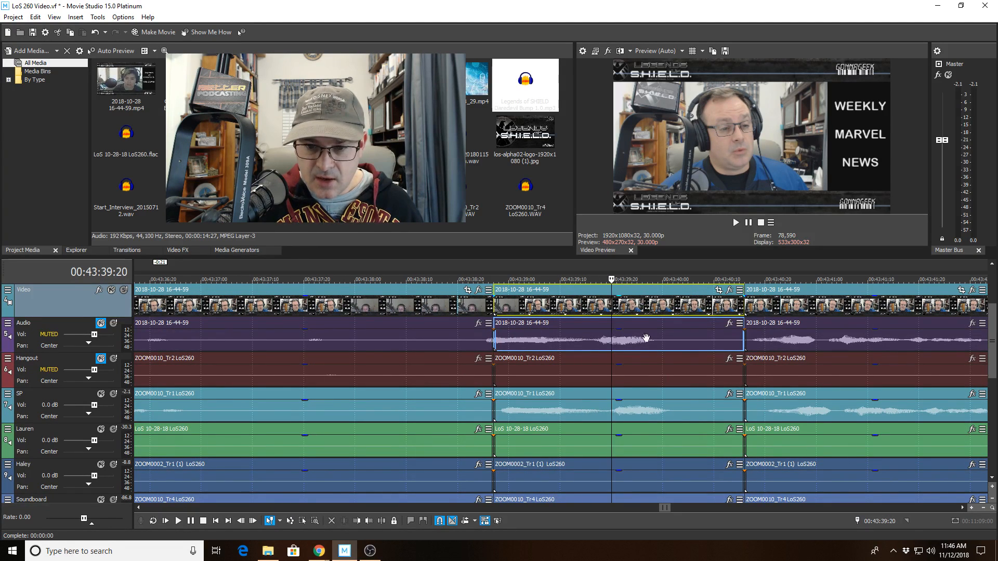
pyautogui.moveTo(646, 339); pyautogui.dragTo(637, 497)
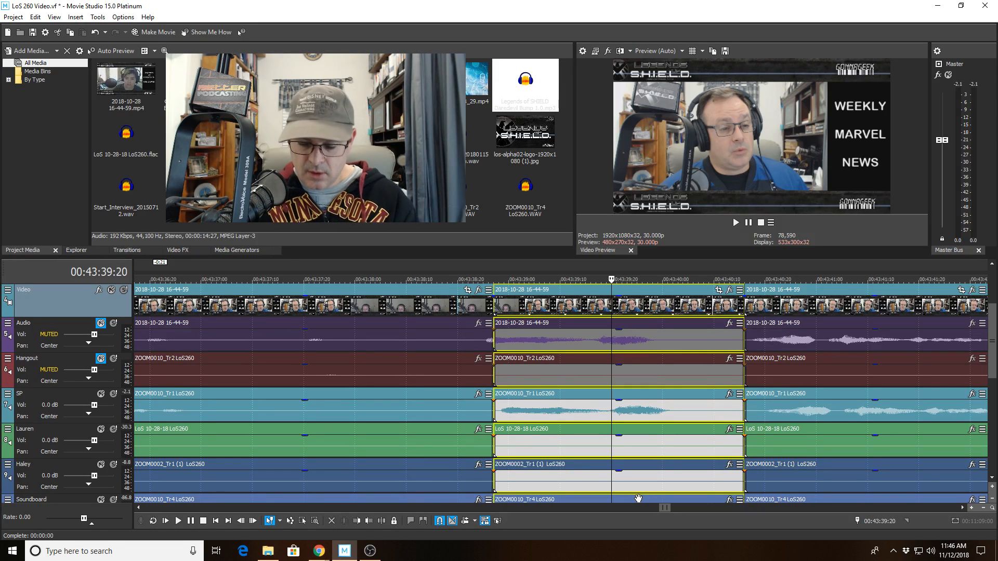
pyautogui.press('Delete')
# Slide all the right-hand events left to close the gap.
pyautogui.click(790, 309)
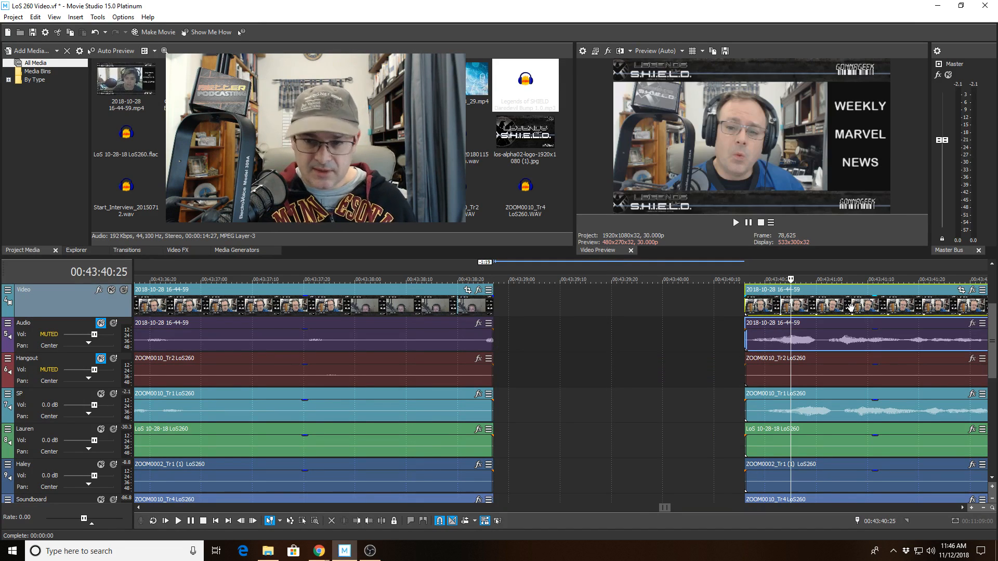
pyautogui.keyDown('shift'); pyautogui.click(831, 500); pyautogui.keyUp('shift')
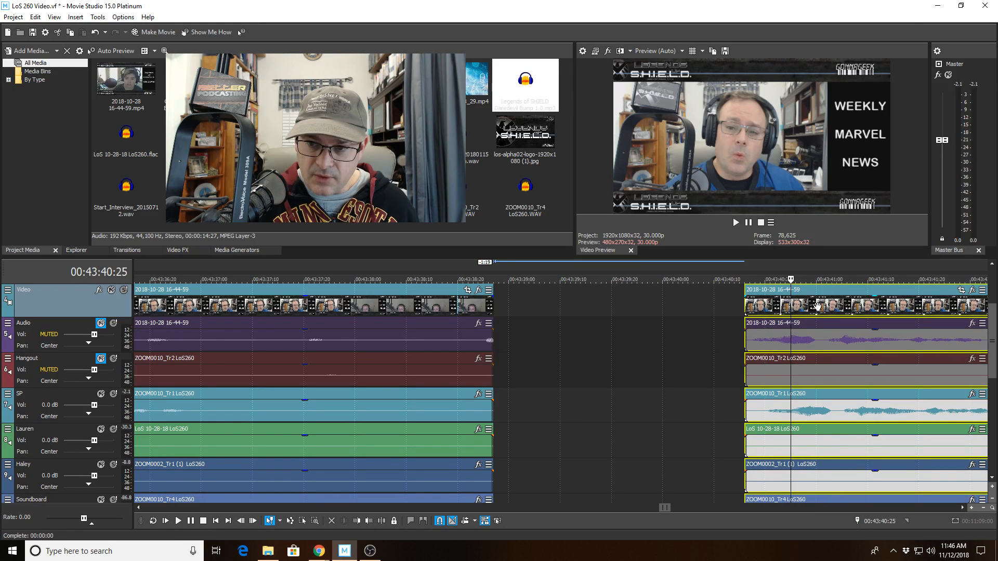
pyautogui.moveTo(819, 303); pyautogui.dragTo(569, 301)
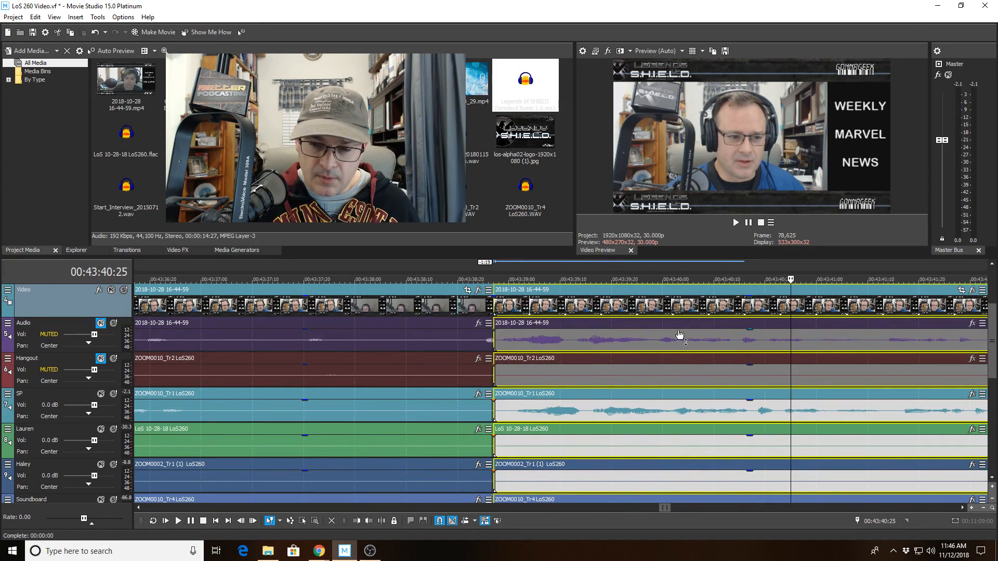
pyautogui.scroll(-2, 990, 360)
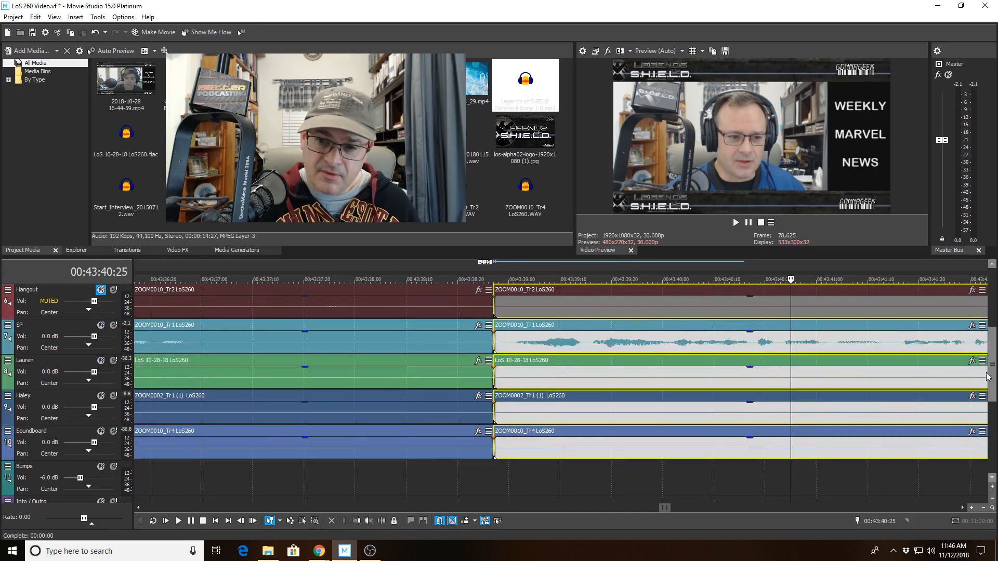
pyautogui.scroll(-8, 592, 389)
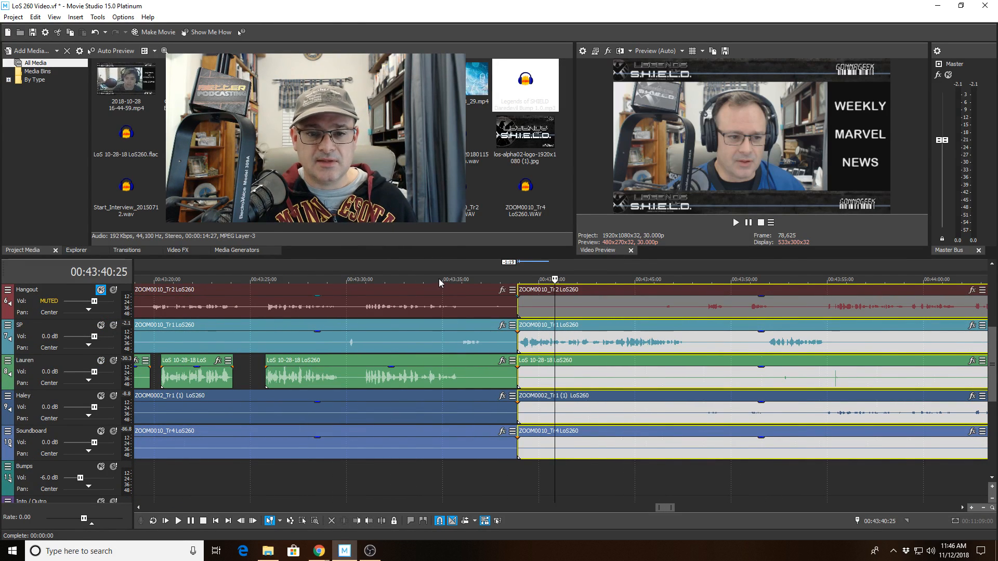
# Play back across the removed section from 00:43:34:24 and again from 00:43:38:16.
pyautogui.click(439, 281)
pyautogui.press('space')
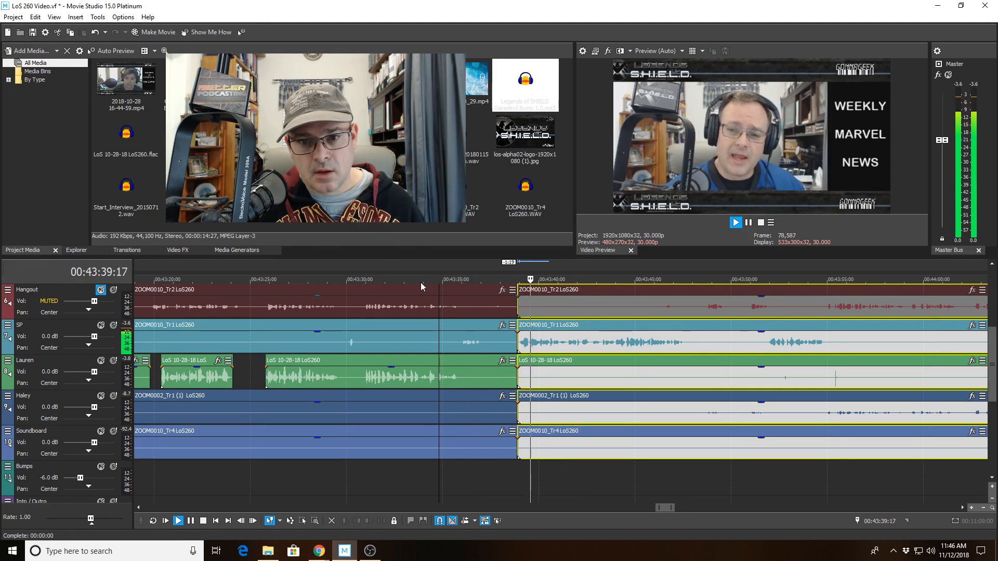
pyautogui.press('space')
pyautogui.scroll(1, 528, 362)
pyautogui.scroll(4, 528, 362)
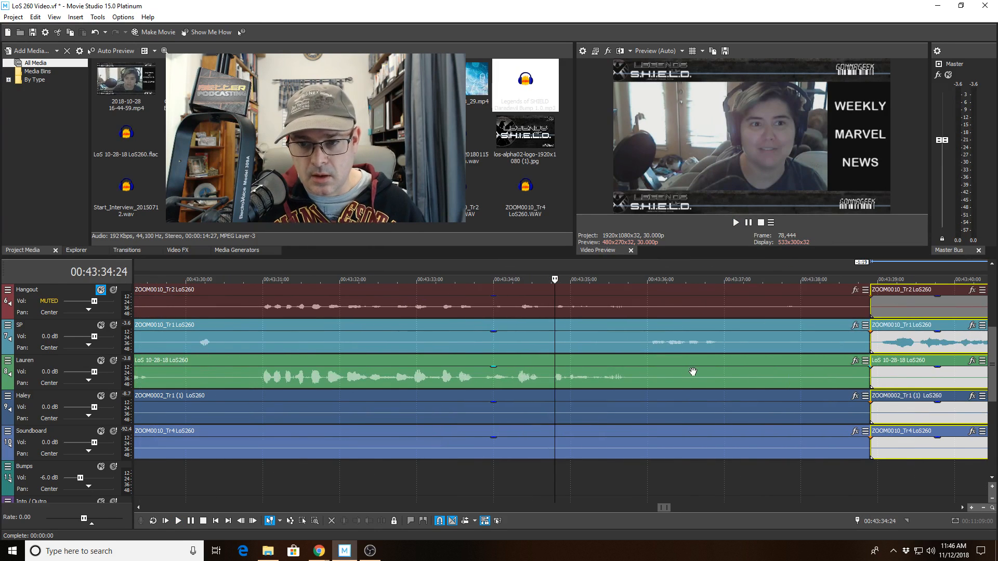
pyautogui.click(716, 478)
pyautogui.scroll(4, 706, 472)
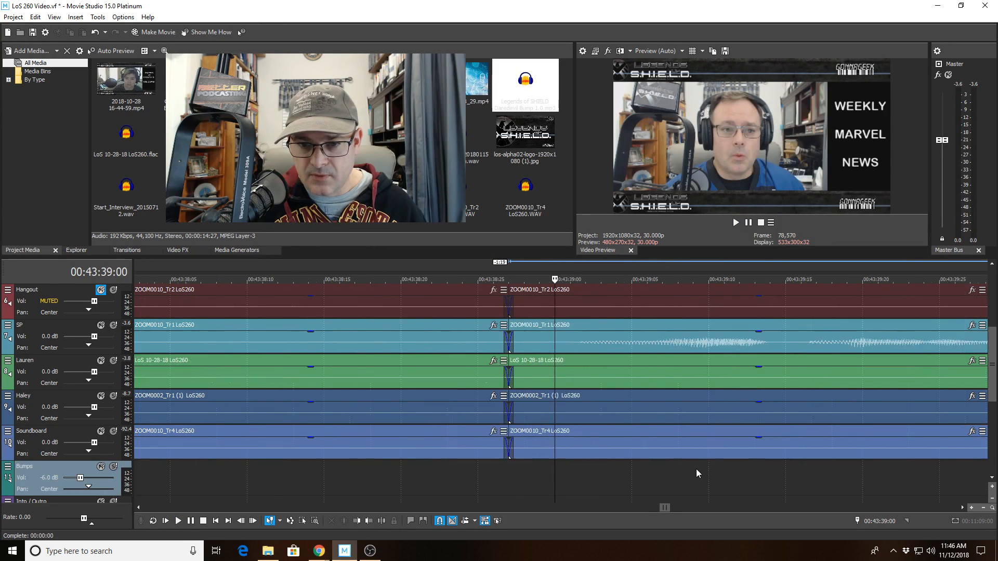
pyautogui.click(334, 335)
pyautogui.press('space')
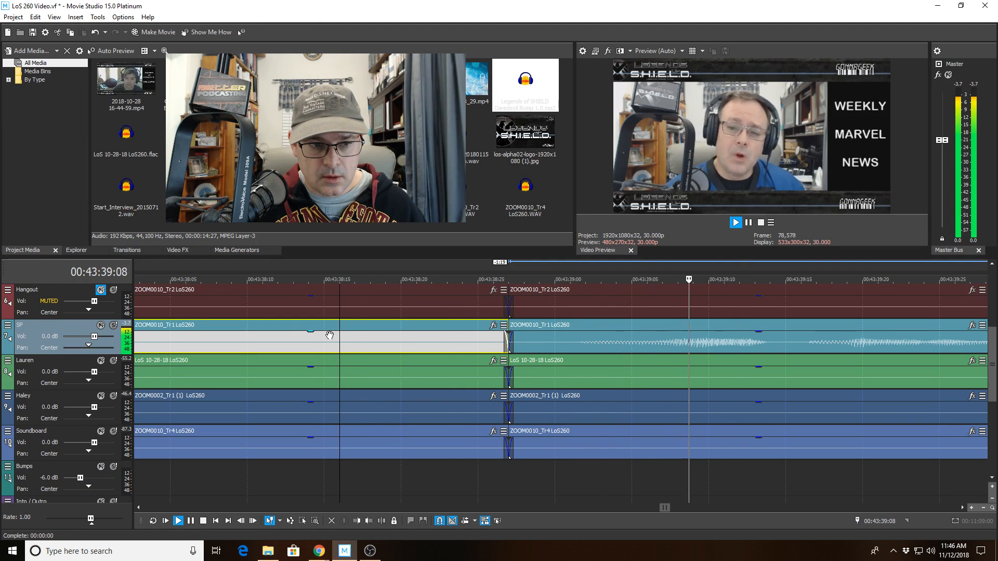
pyautogui.press('space')
pyautogui.scroll(-3, 267, 339)
# Replay from 00:43:36:24, then set the edit point at 00:43:38:18 on the green track.
pyautogui.click(152, 338)
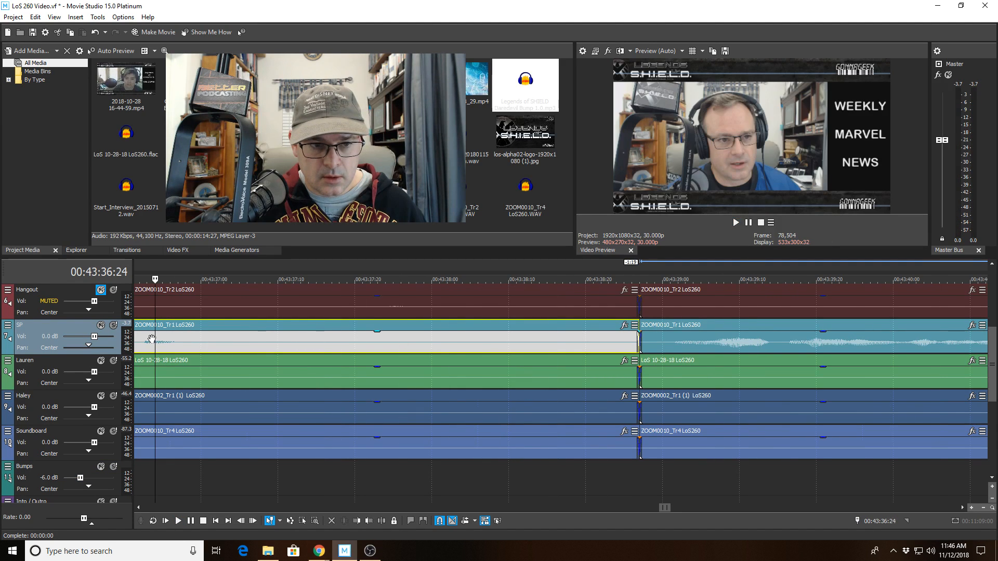
pyautogui.press('space')
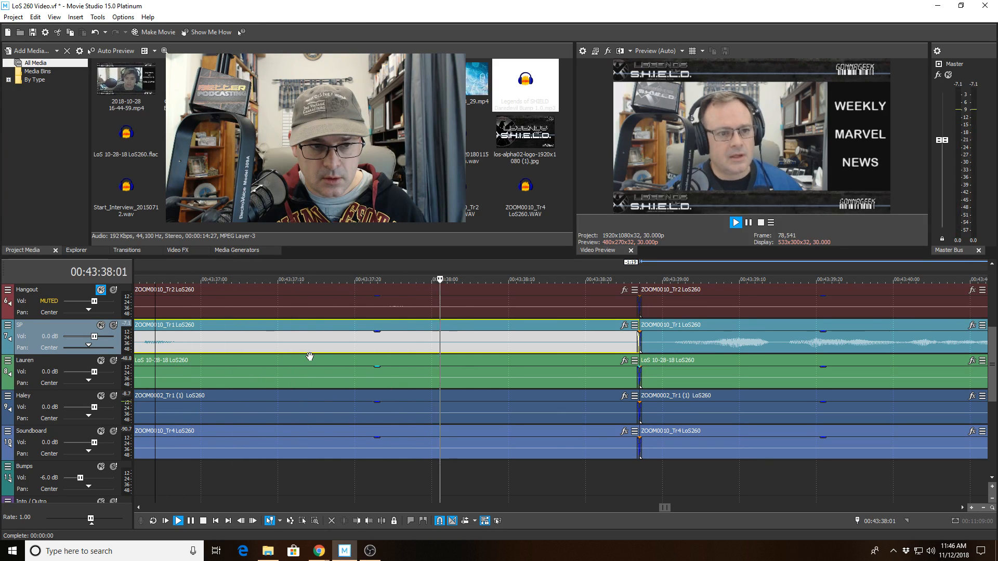
pyautogui.press('space')
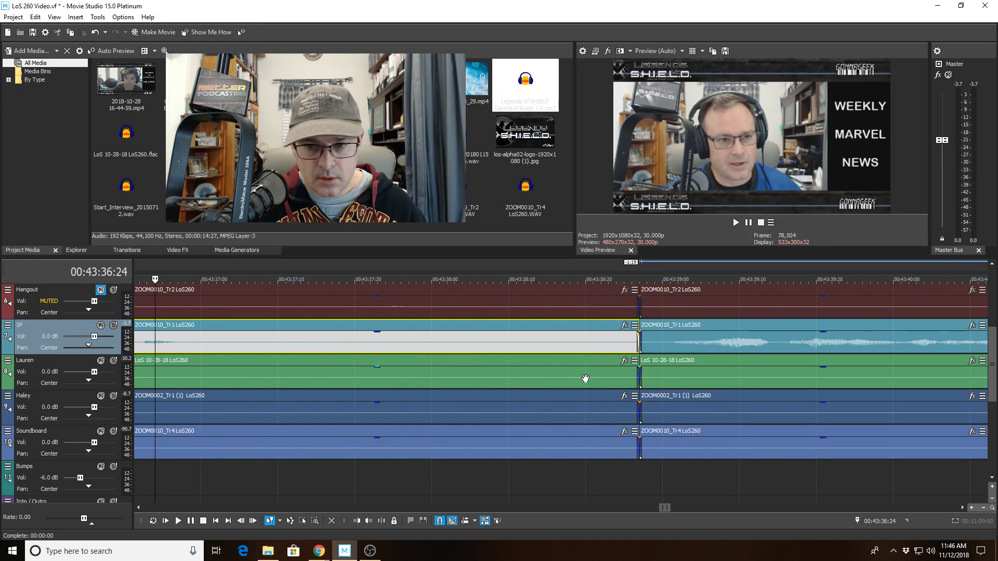
pyautogui.click(571, 379)
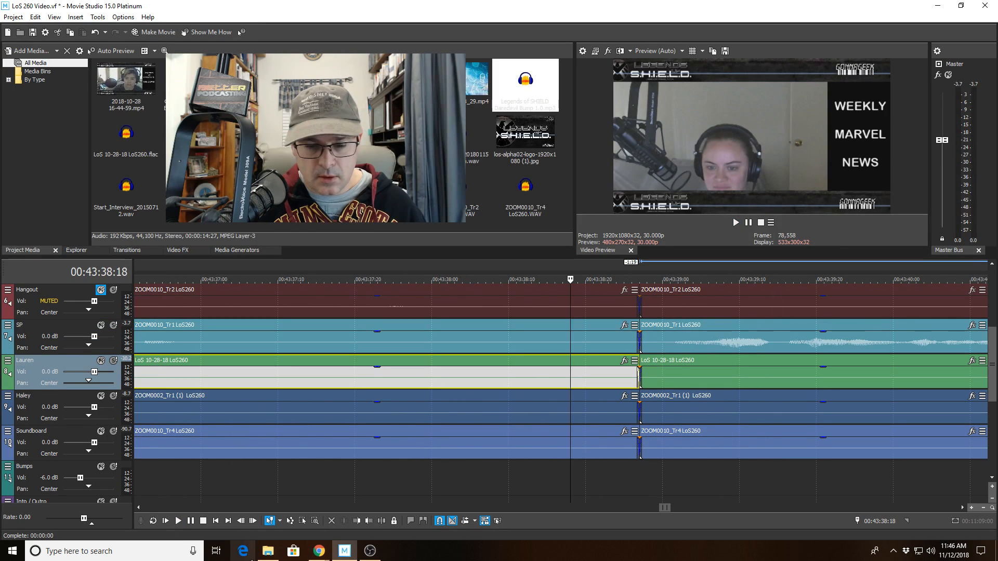
# Split the green clip at 00:43:38:18, delete the short piece, and trim the next to start at 00:43:39:09.
pyautogui.click(378, 522)
pyautogui.click(617, 379)
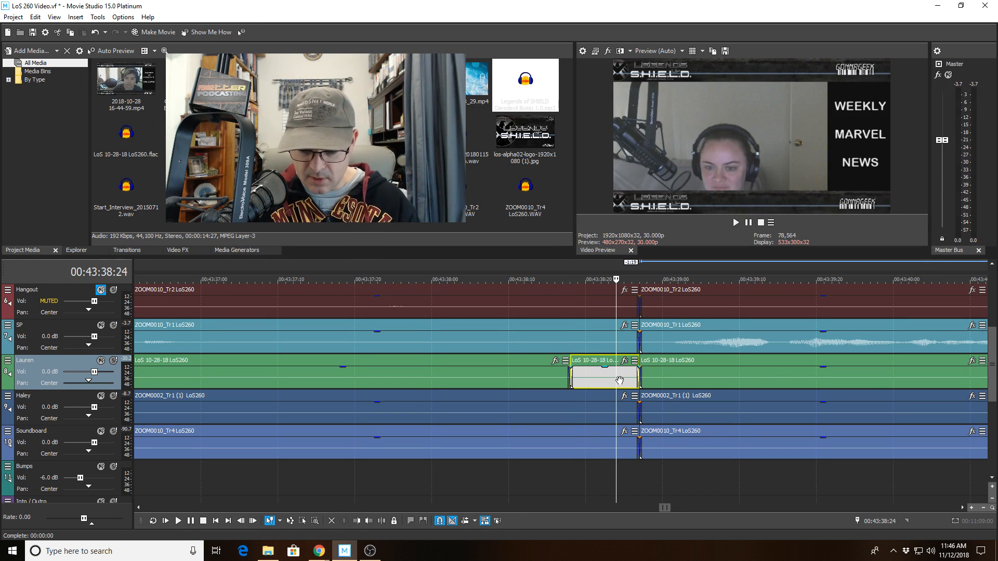
pyautogui.press('Delete')
pyautogui.click(730, 383)
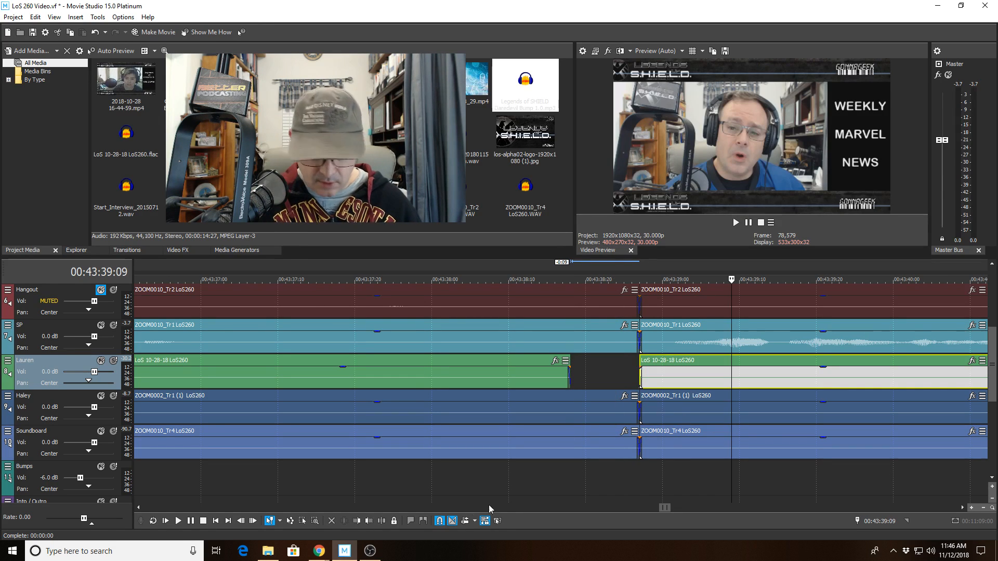
pyautogui.click(355, 522)
# Play back from 00:43:36:29 to review the new gap.
pyautogui.click(193, 341)
pyautogui.press('space')
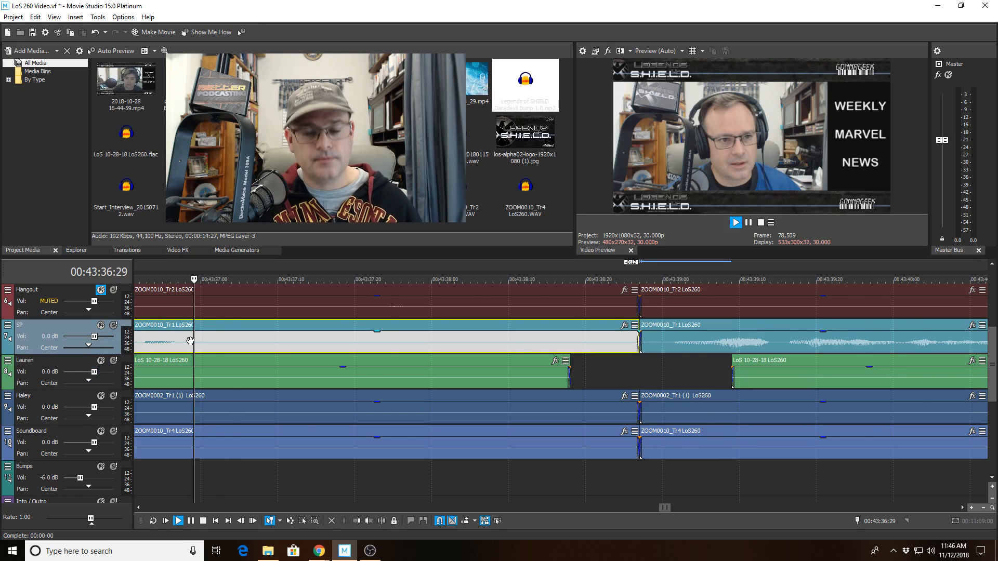
pyautogui.scroll(-5, 187, 346)
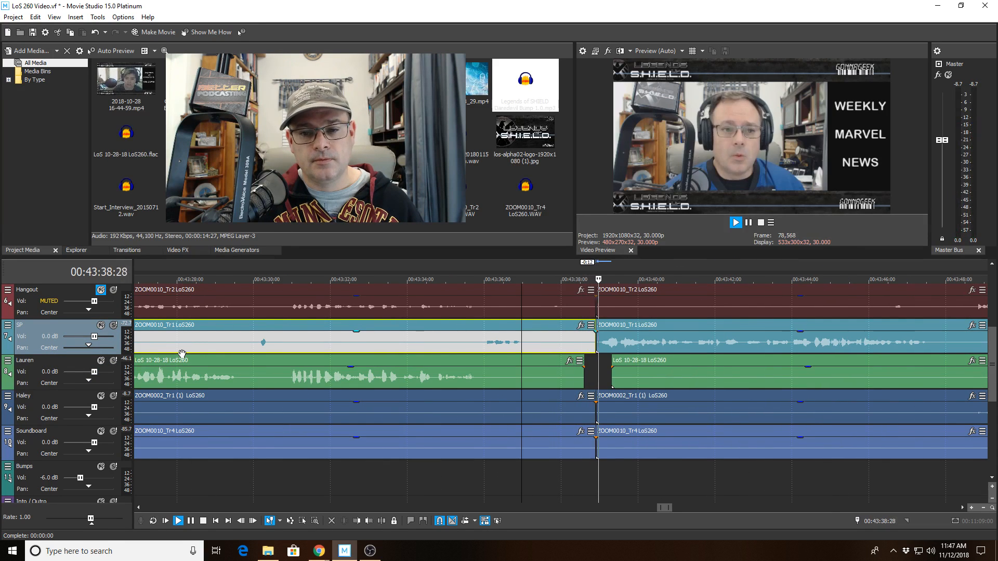
pyautogui.scroll(-3, 181, 354)
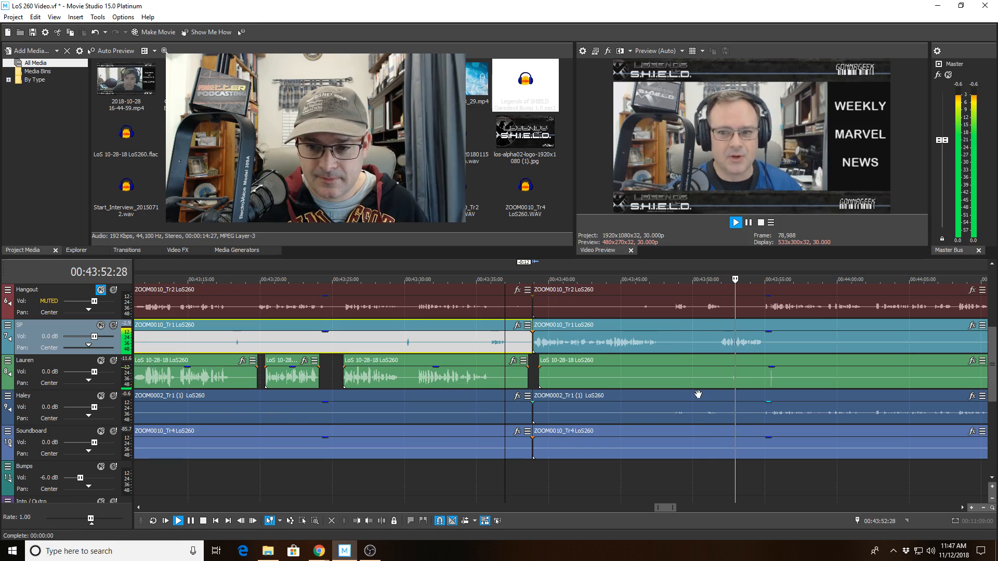
# Split the later green clip at the edit point and trim its start later to open a gap.
pyautogui.click(725, 378)
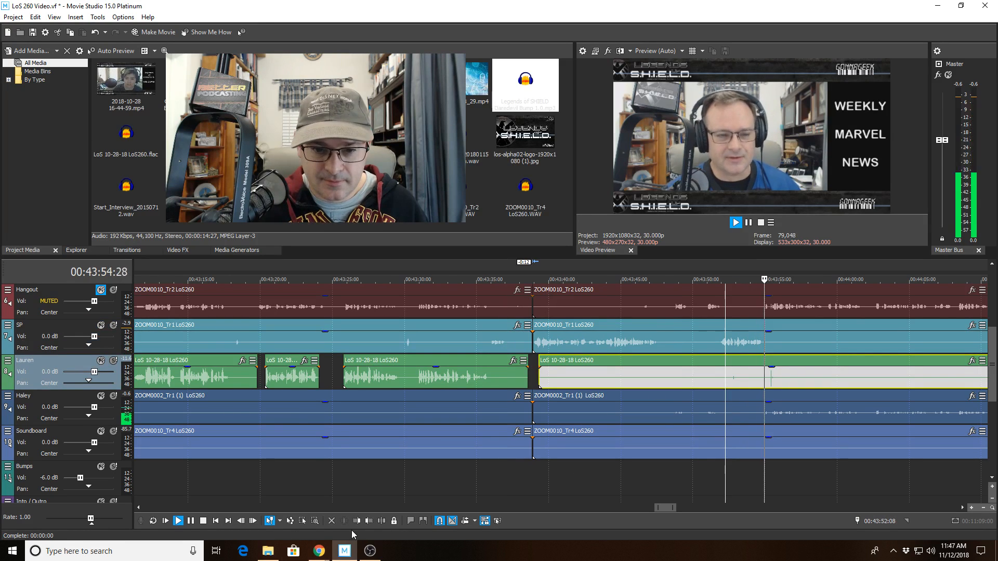
pyautogui.click(381, 521)
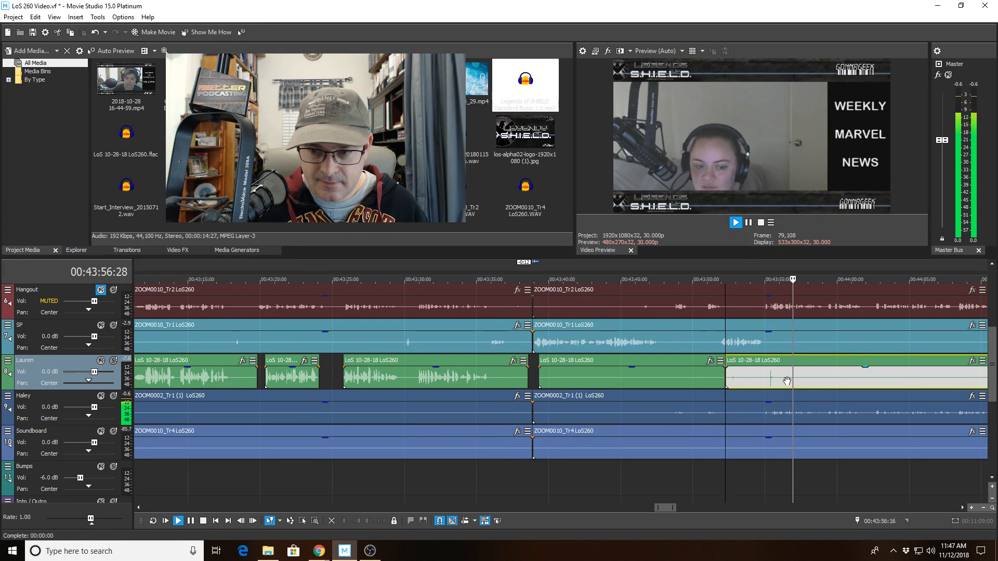
pyautogui.click(787, 381)
pyautogui.click(356, 521)
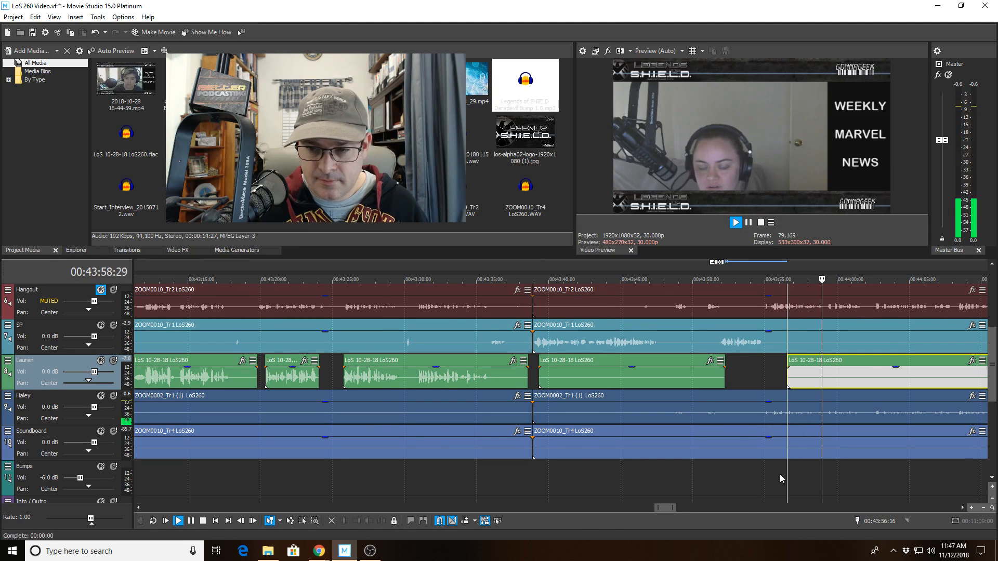
pyautogui.scroll(-2, 779, 474)
# Move the green track's edit point to 00:44:17:22 while playback continues.
pyautogui.click(694, 376)
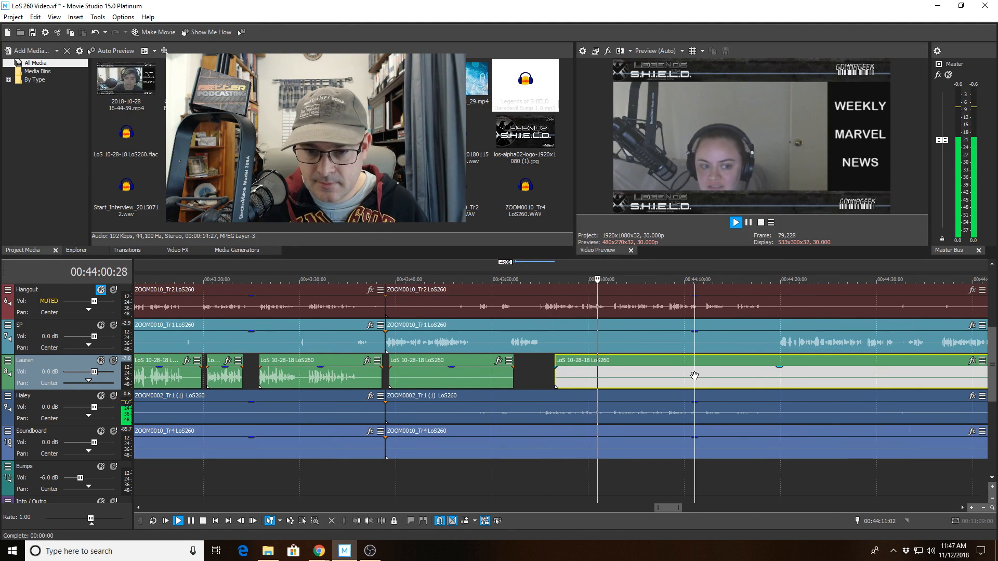
pyautogui.scroll(2, 694, 375)
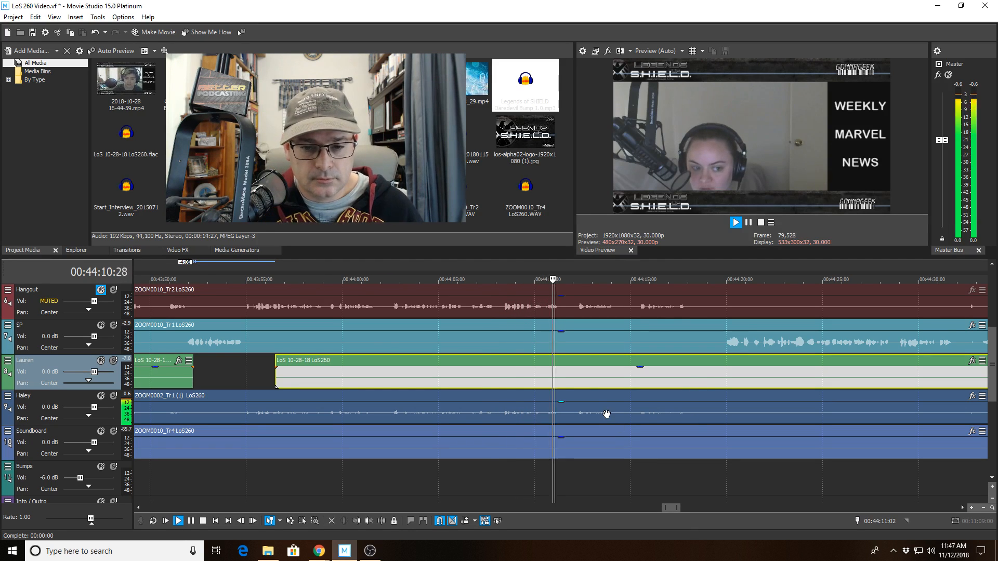
pyautogui.scroll(-2, 655, 415)
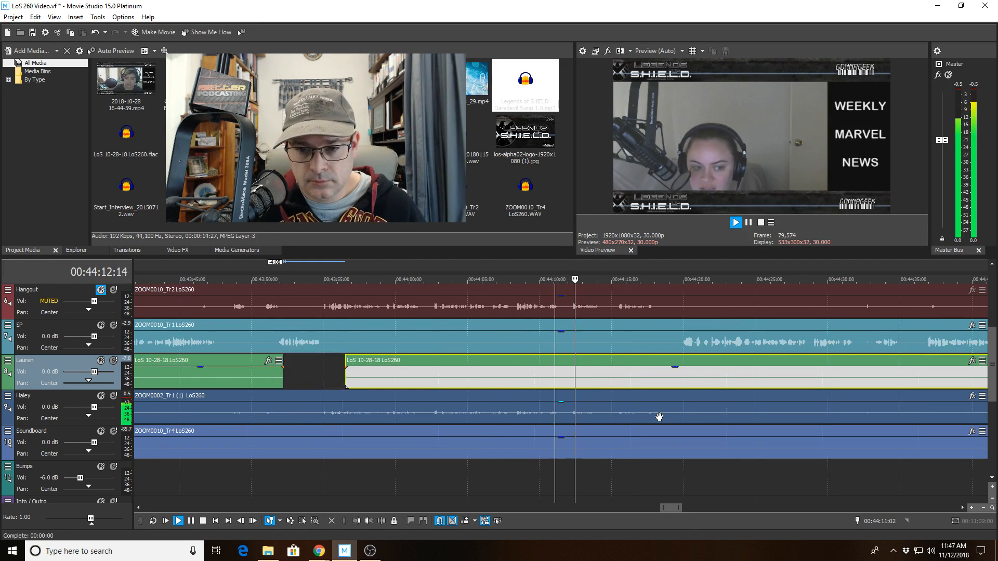
pyautogui.click(651, 372)
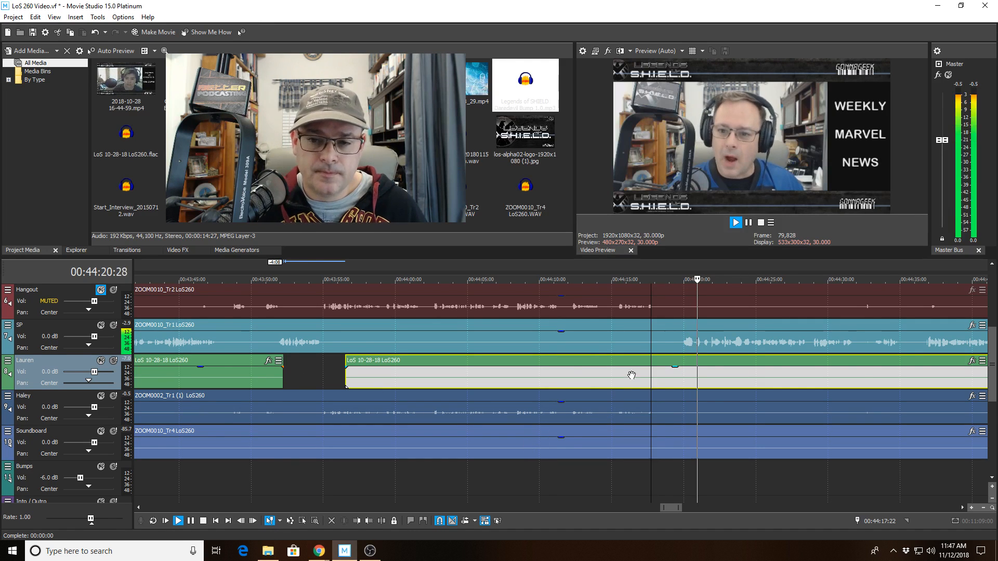
pyautogui.scroll(-2, 630, 371)
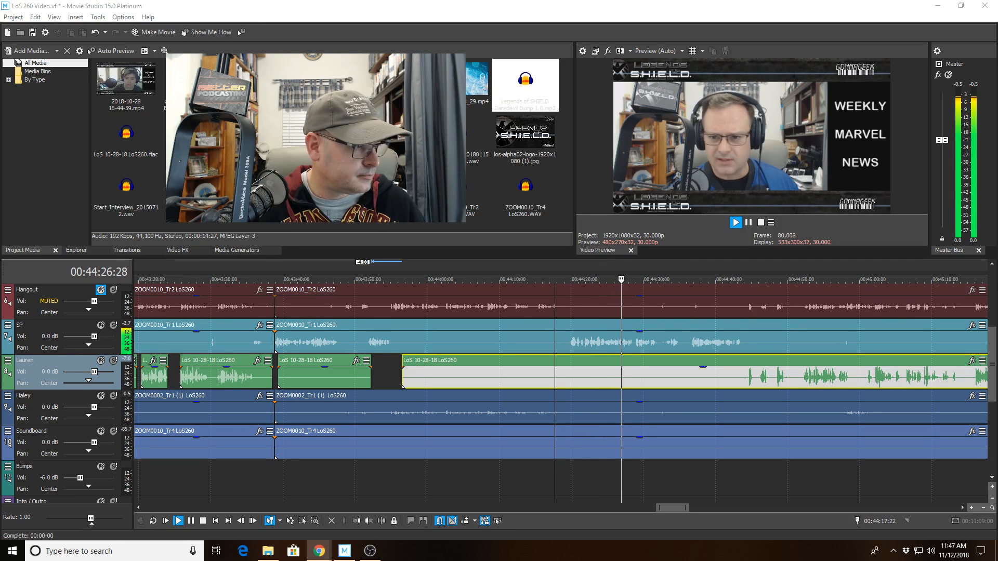
pyautogui.scroll(2, 647, 422)
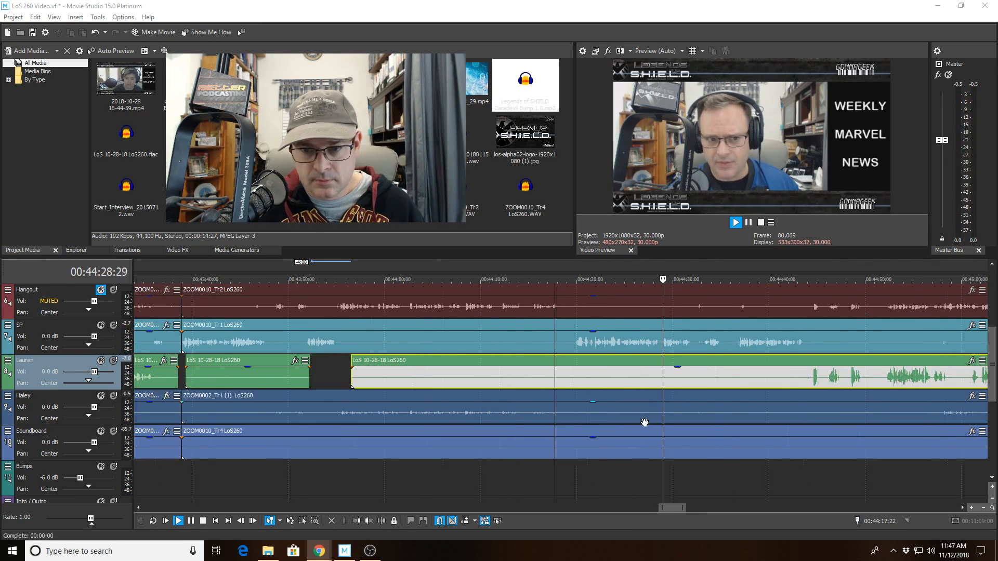
pyautogui.scroll(2, 702, 419)
pyautogui.scroll(2, 644, 406)
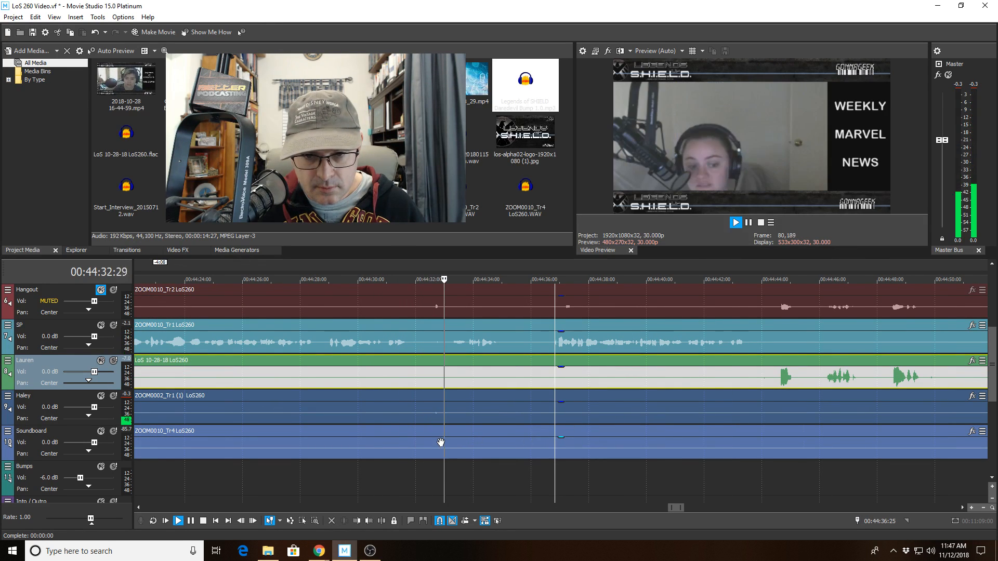
# Split the light-blue clip at 00:44:32:06, move the right piece later to open a gap, and replay it.
pyautogui.click(422, 346)
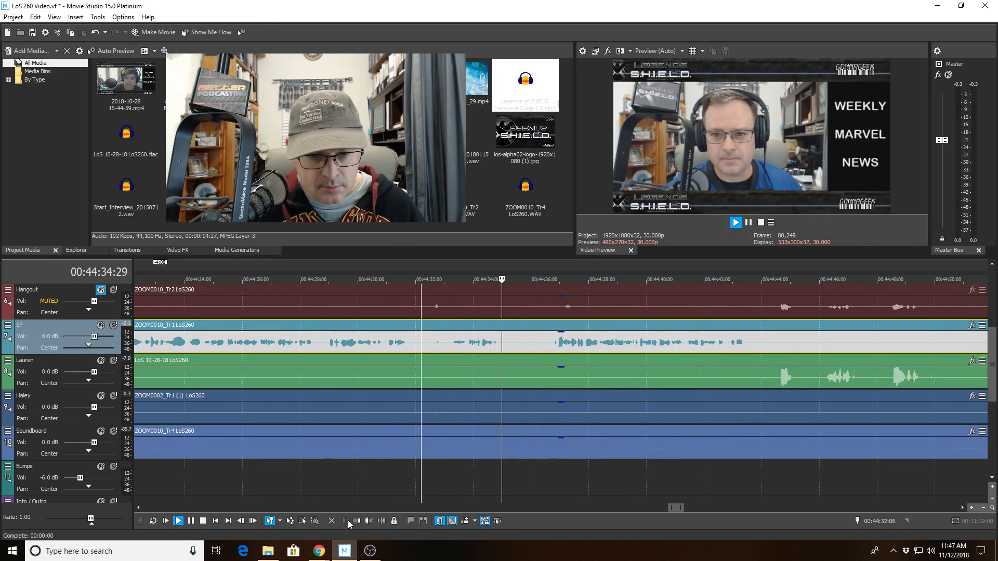
pyautogui.press('s')
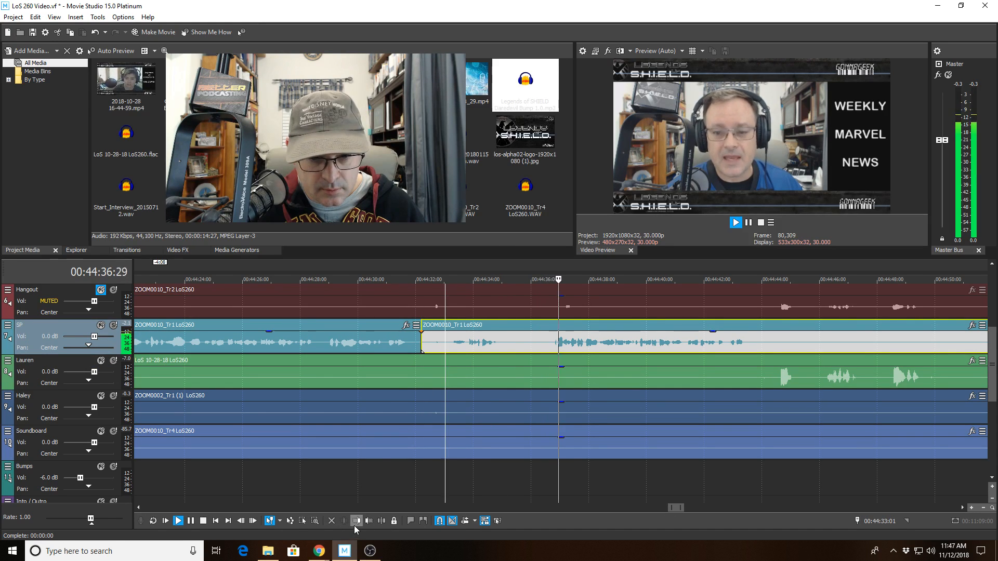
pyautogui.moveTo(445, 346); pyautogui.dragTo(469, 347)
pyautogui.click(383, 343)
pyautogui.press('space')
pyautogui.press('space')
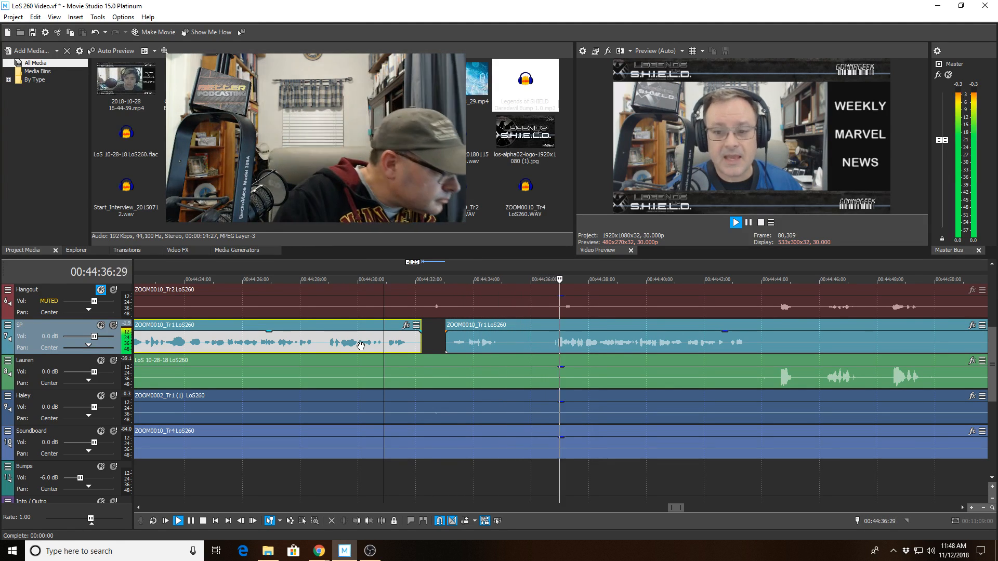
# Split the second light-blue clip at 00:44:36:21, trim its start to 00:44:36:26, and play it back.
pyautogui.click(556, 346)
pyautogui.scroll(5, 556, 351)
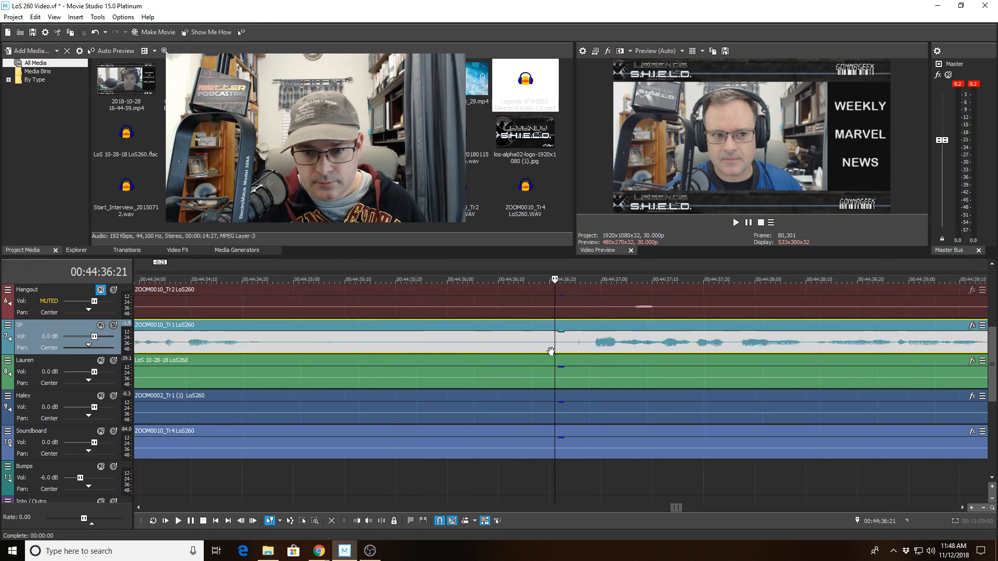
pyautogui.click(381, 521)
pyautogui.click(632, 345)
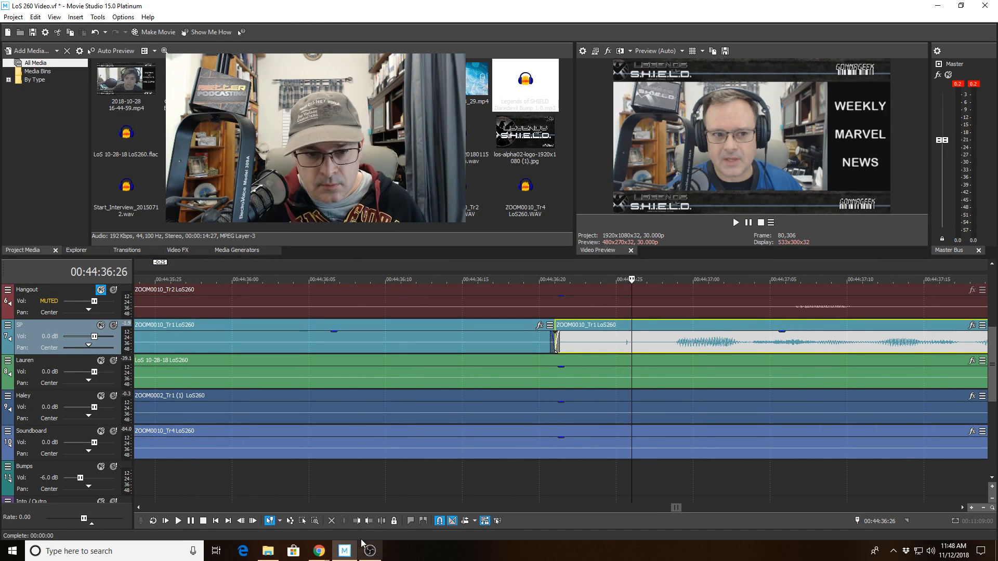
pyautogui.click(356, 520)
pyautogui.click(355, 334)
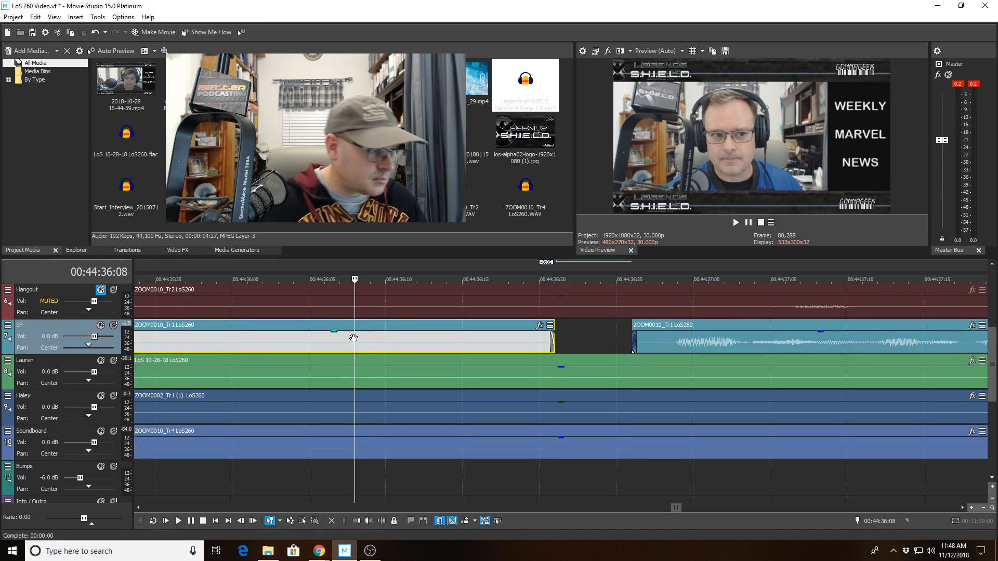
pyautogui.press('space')
pyautogui.scroll(-6, 301, 408)
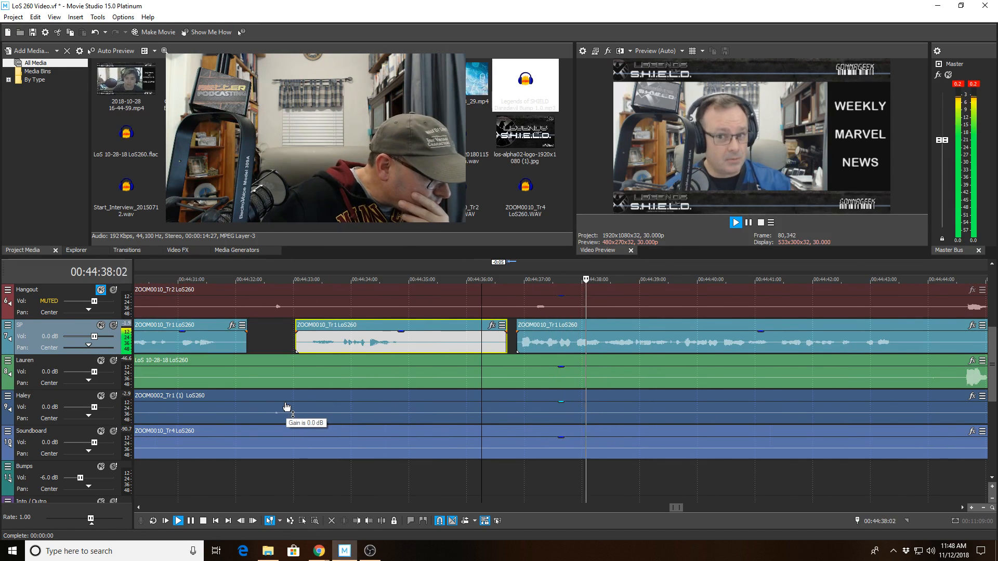
pyautogui.press('space')
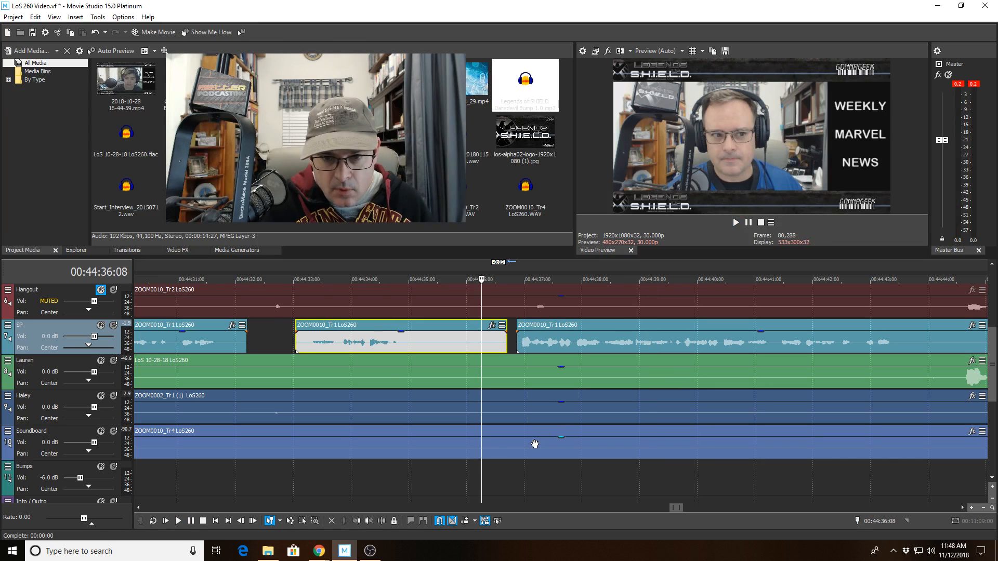
# Split the dark-blue clip at 00:44:36:04 and delete the section up to 00:44:39:04.
pyautogui.click(356, 371)
pyautogui.press('space')
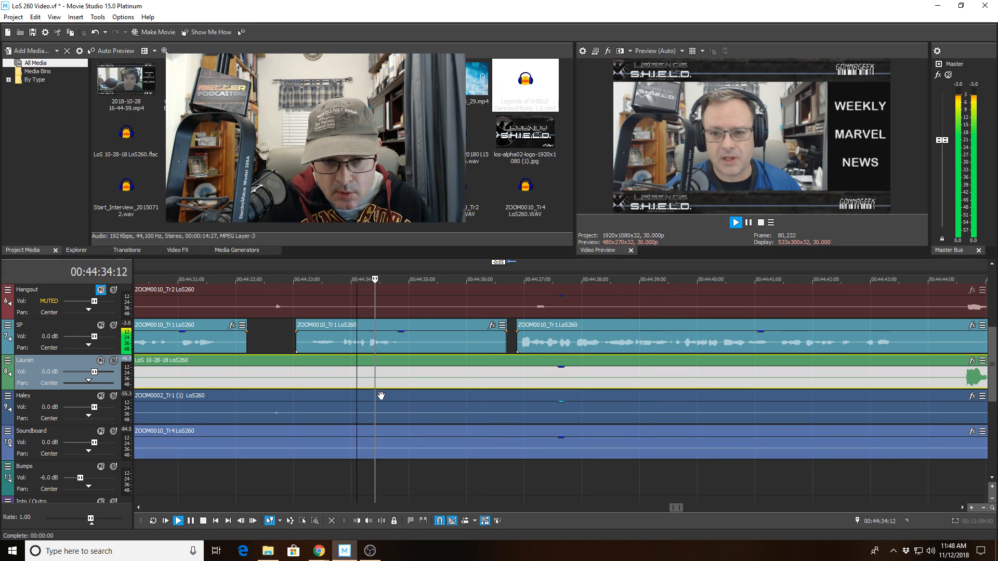
pyautogui.click(474, 414)
pyautogui.press('s')
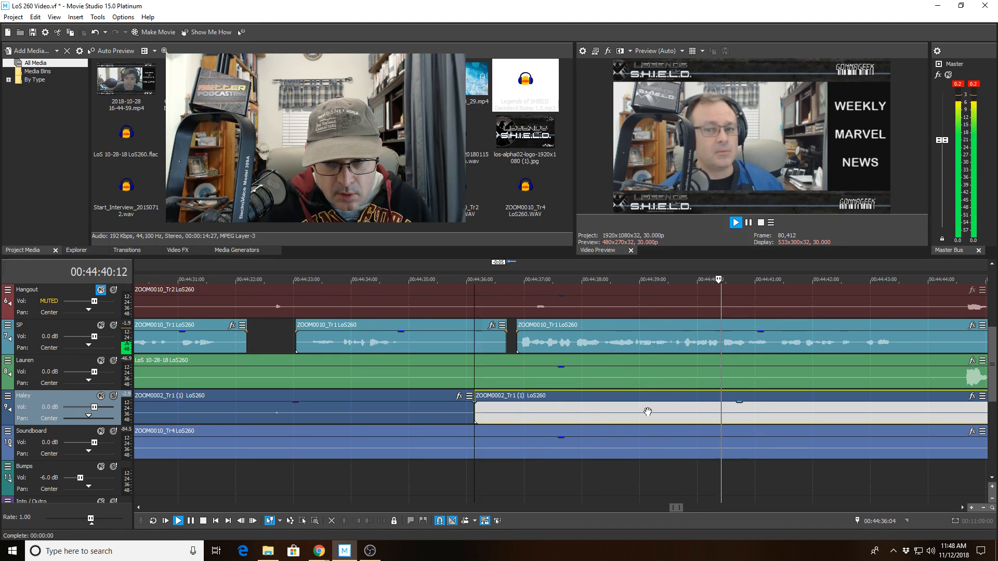
pyautogui.keyDown('shift'); pyautogui.click(648, 412); pyautogui.keyUp('shift')
pyautogui.press('Delete')
pyautogui.scroll(-3, 597, 387)
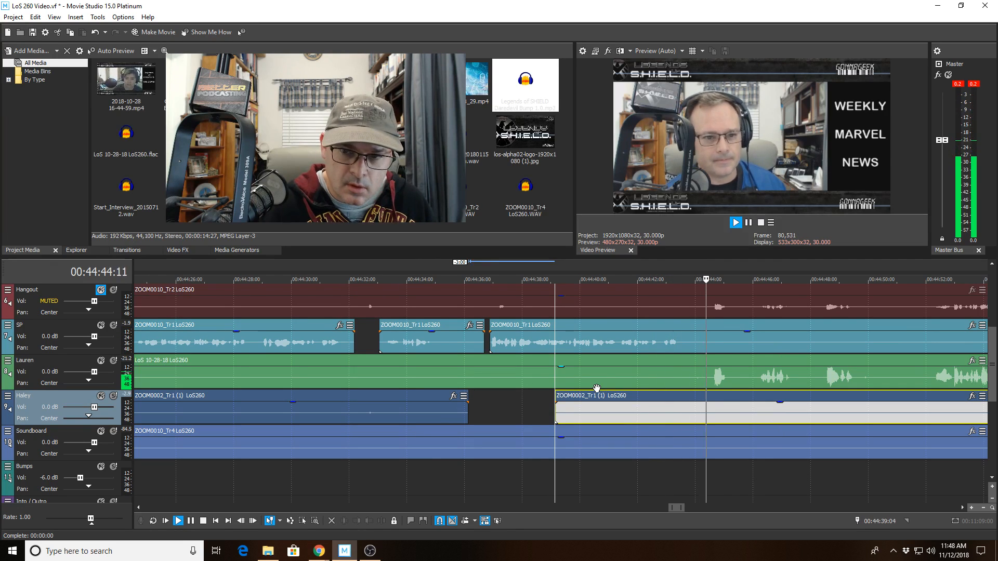
# Split the green clip at 00:44:43:14.
pyautogui.click(680, 370)
pyautogui.press('space')
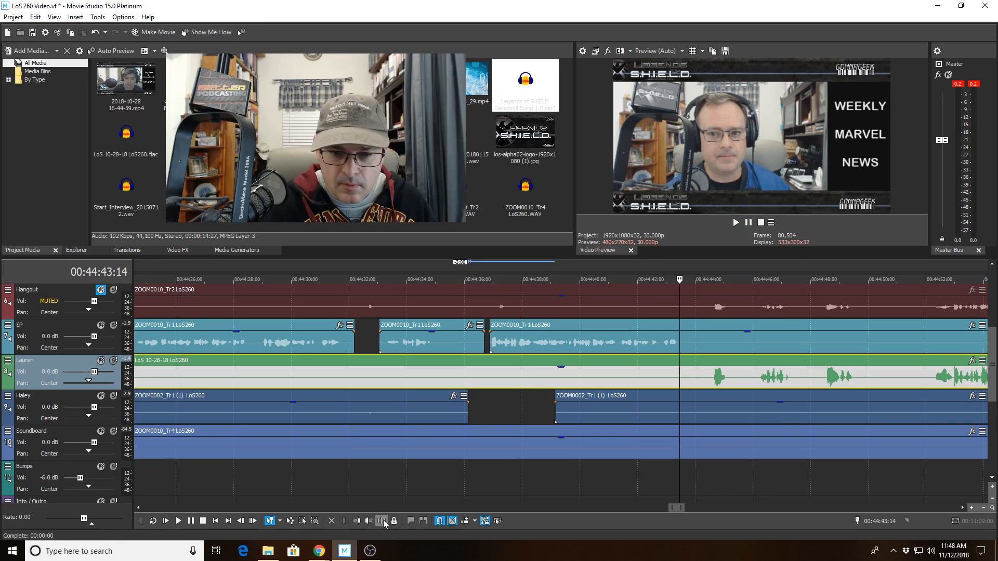
pyautogui.click(382, 521)
# Review the green track's split near 00:44:44:18 by playing back from 00:44:41.
pyautogui.press('space')
pyautogui.scroll(5, 583, 396)
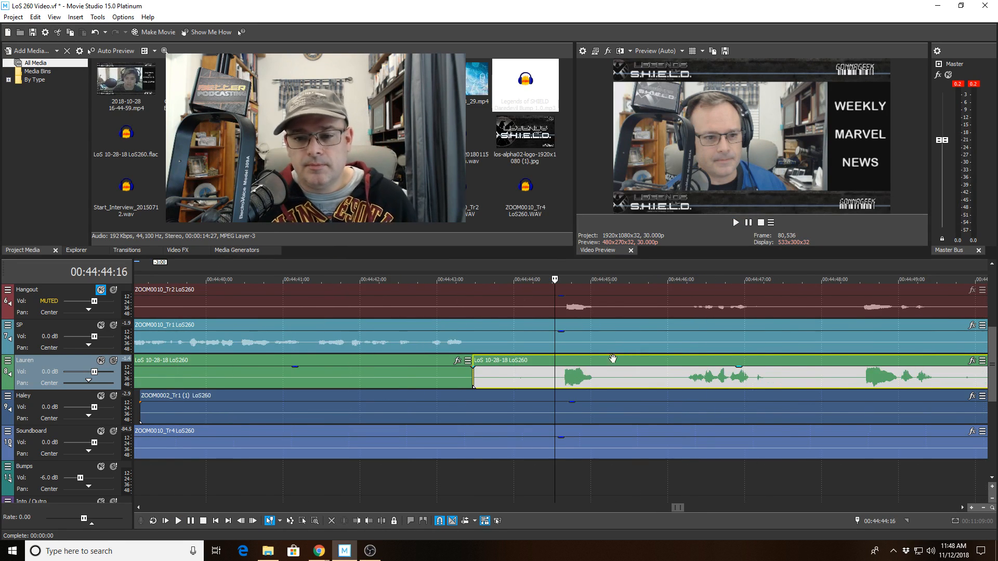
pyautogui.click(564, 361)
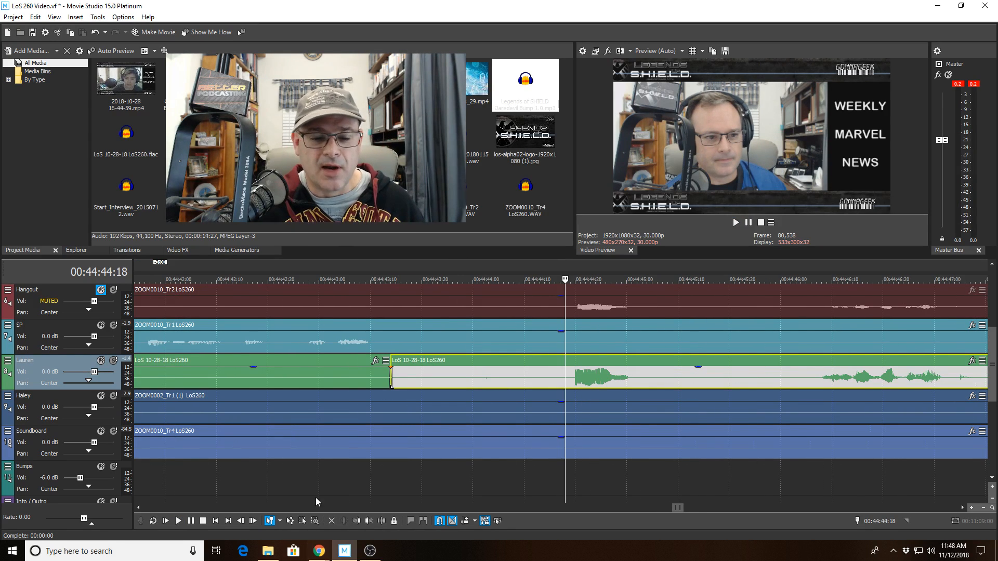
pyautogui.scroll(-6, 503, 416)
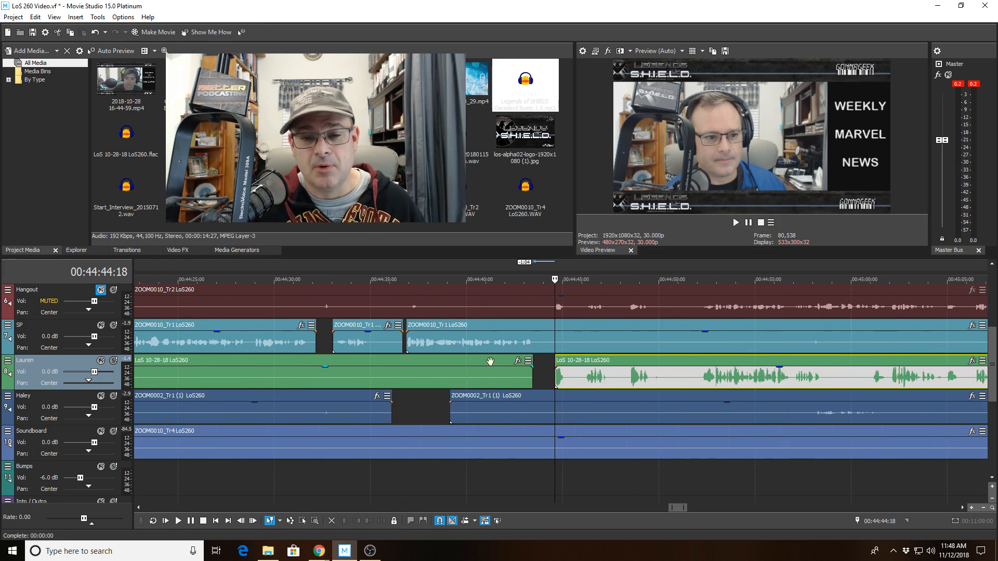
pyautogui.click(496, 325)
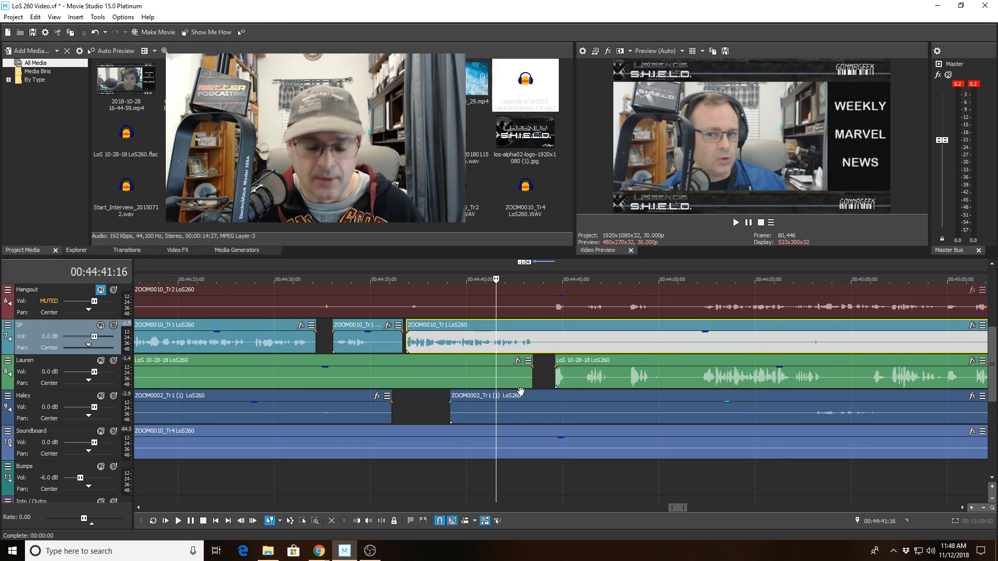
pyautogui.press('space')
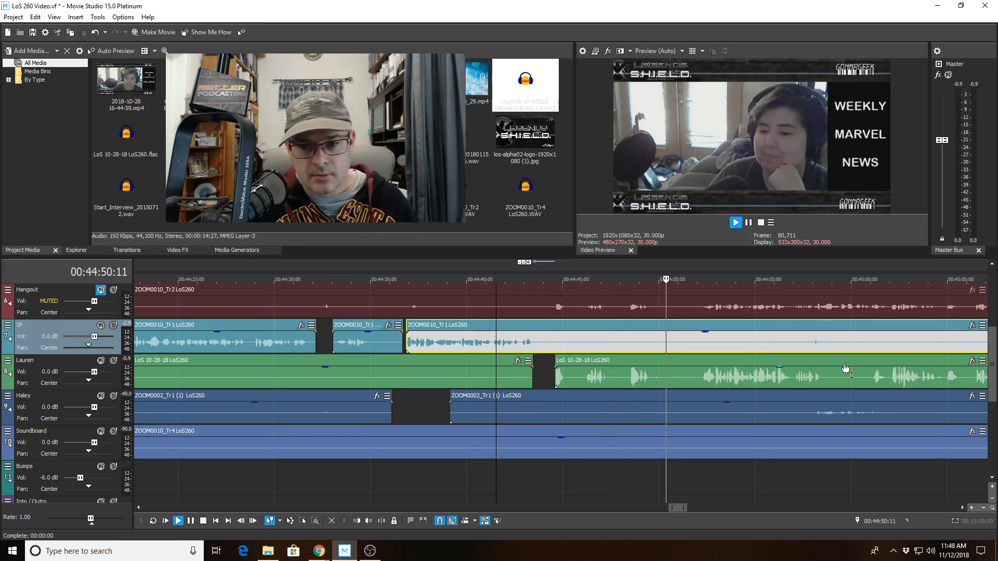
# Split the green clip at 00:44:49, trim the right piece's start to 00:44:50, and review the gap.
pyautogui.click(652, 362)
pyautogui.press('space')
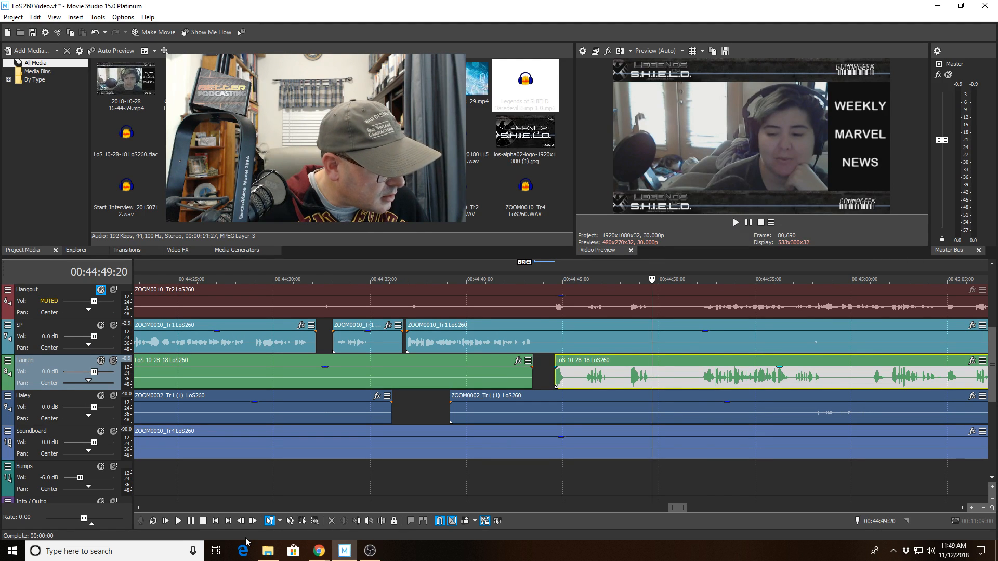
pyautogui.click(381, 520)
pyautogui.click(665, 383)
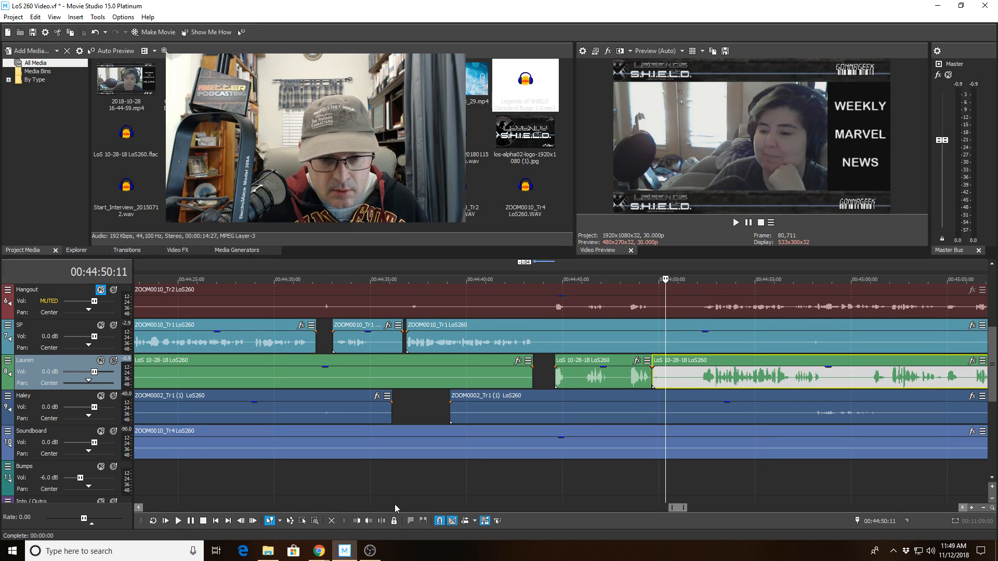
pyautogui.click(356, 520)
pyautogui.click(590, 378)
pyautogui.press('space')
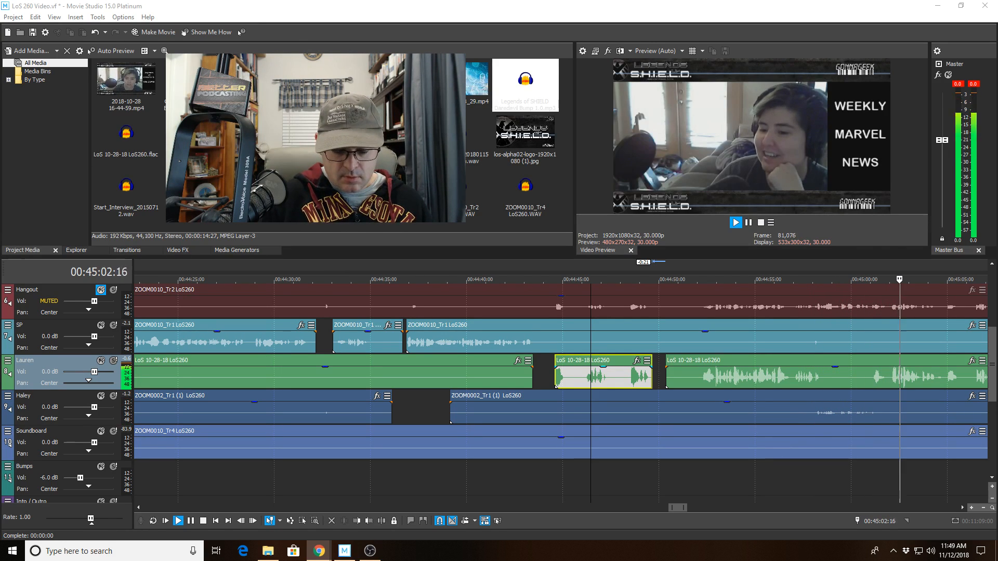
pyautogui.click(780, 374)
pyautogui.press('space')
pyautogui.scroll(5, 728, 377)
pyautogui.press('space')
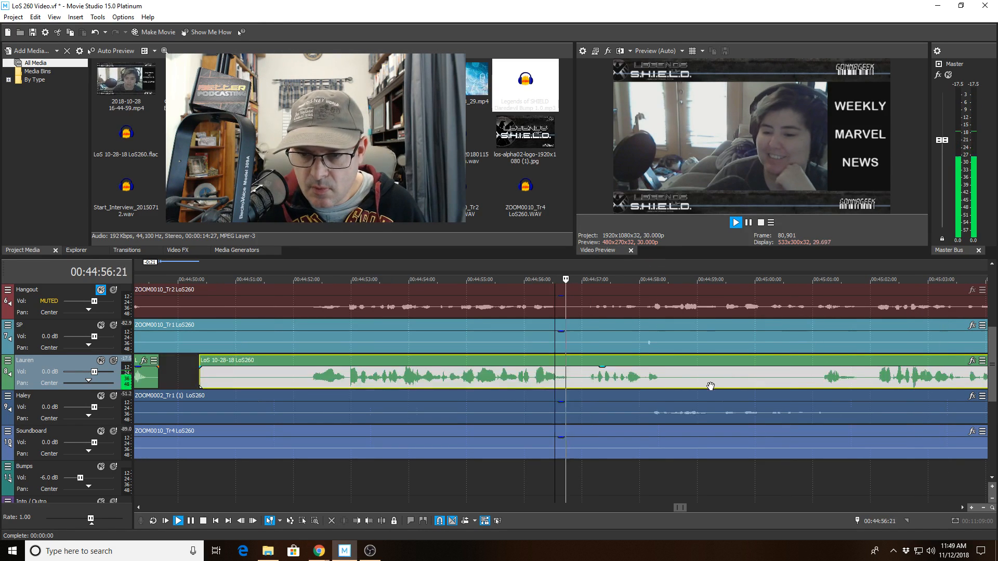
pyautogui.click(626, 339)
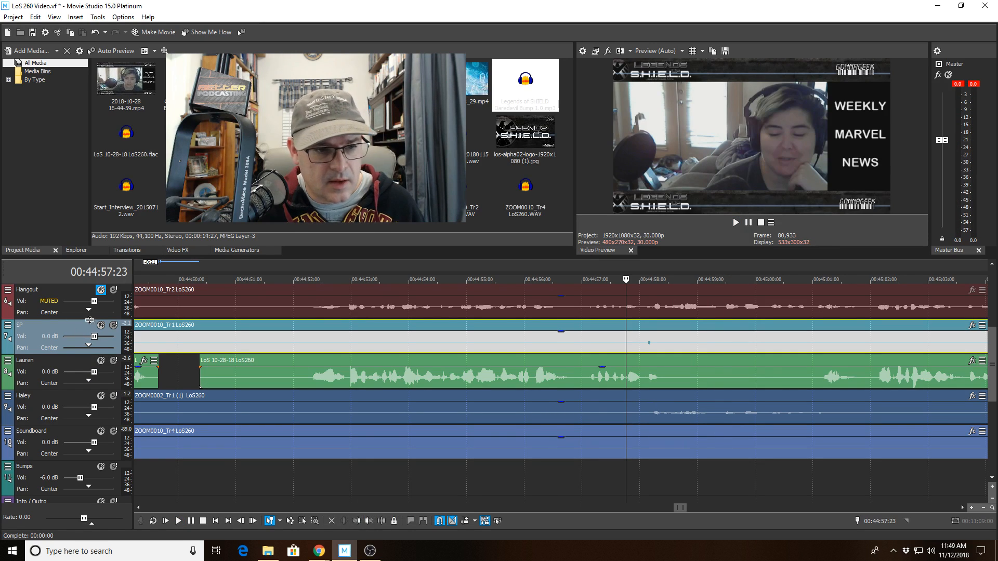
pyautogui.click(113, 325)
pyautogui.press('space')
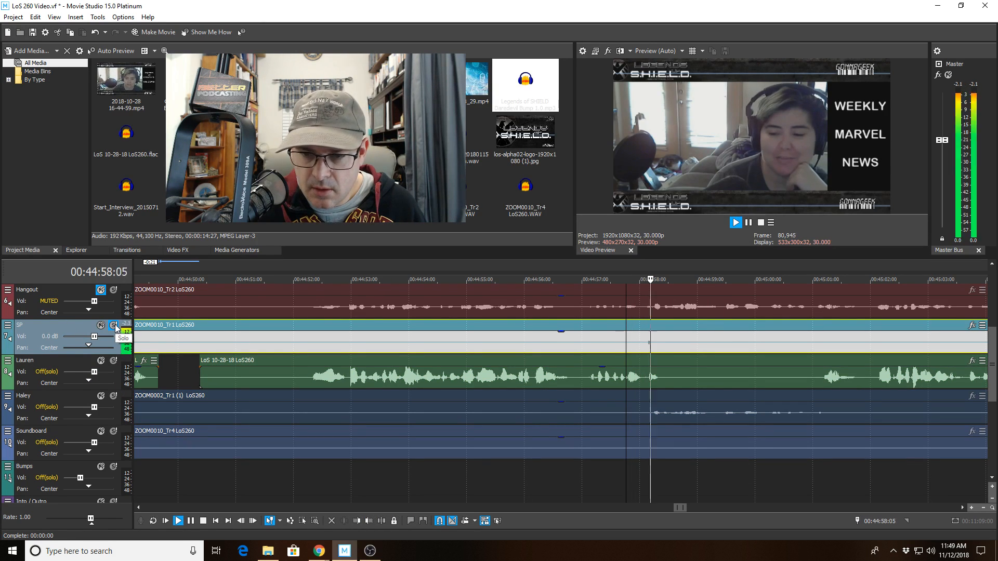
pyautogui.press('space')
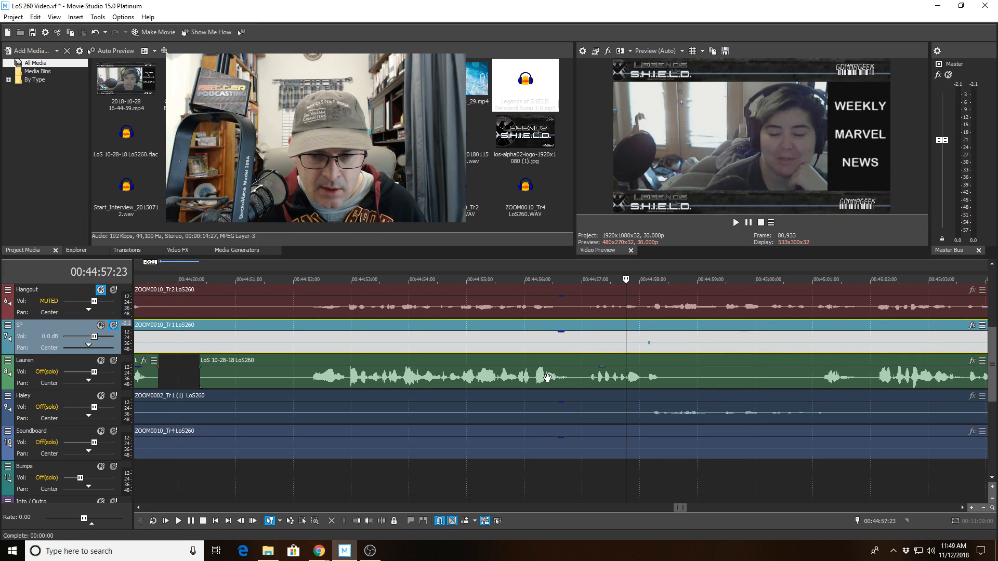
pyautogui.click(547, 377)
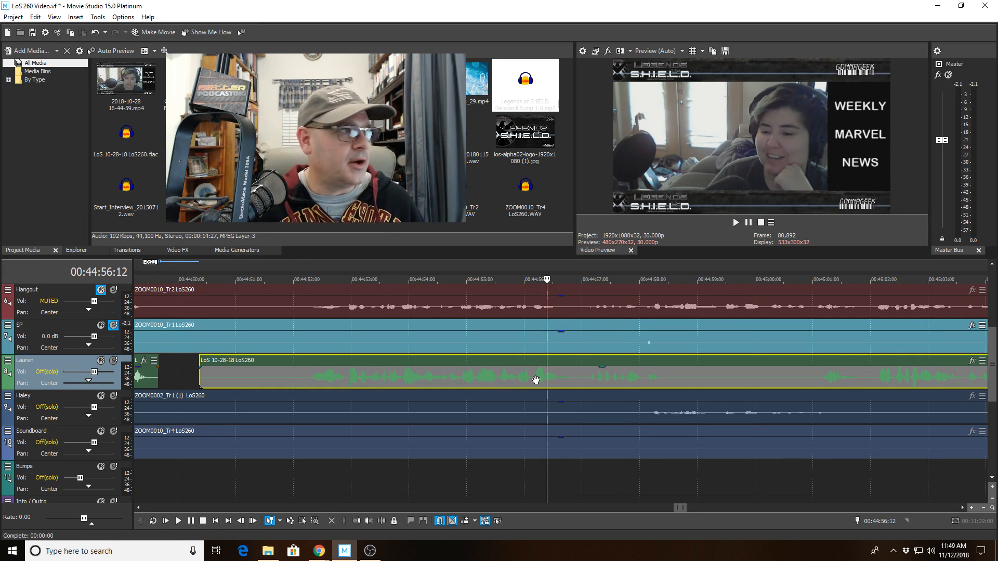
pyautogui.press('space')
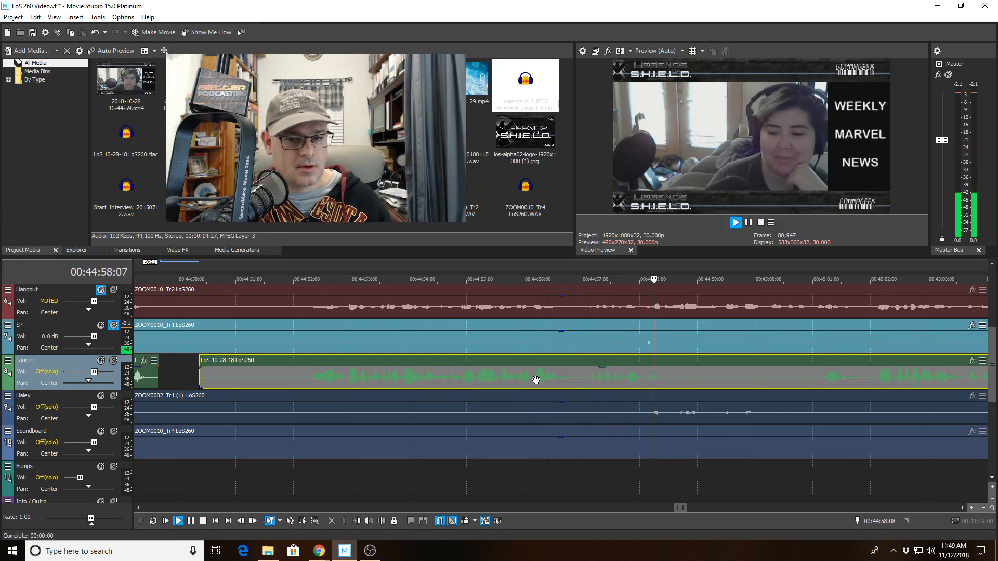
pyautogui.press('space')
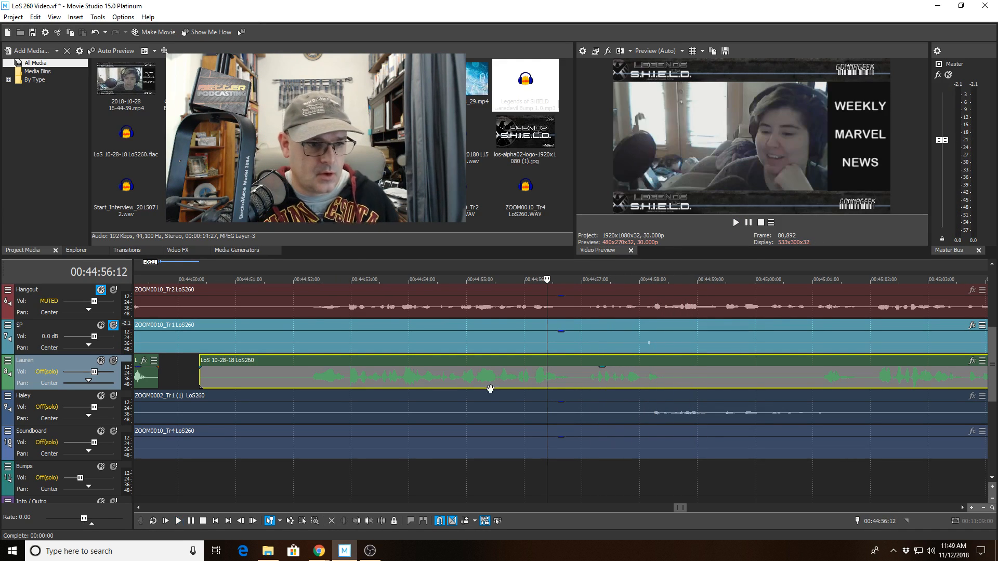
pyautogui.click(113, 325)
pyautogui.press('space')
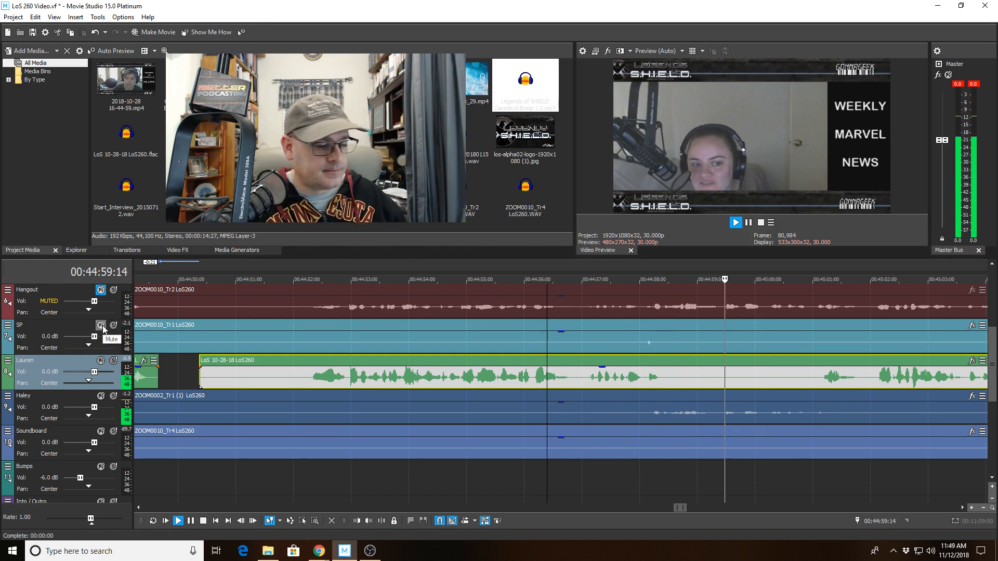
# Split the green clip at 00:45:04, trim the right piece to start at 00:45:05, and replay from 00:45:03.
pyautogui.scroll(-2, 687, 405)
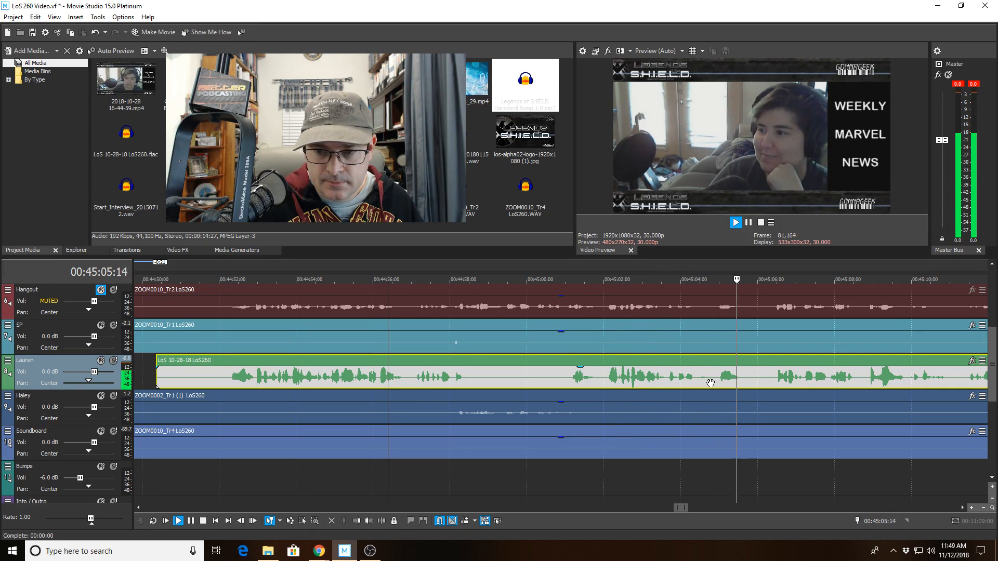
pyautogui.click(711, 383)
pyautogui.click(382, 521)
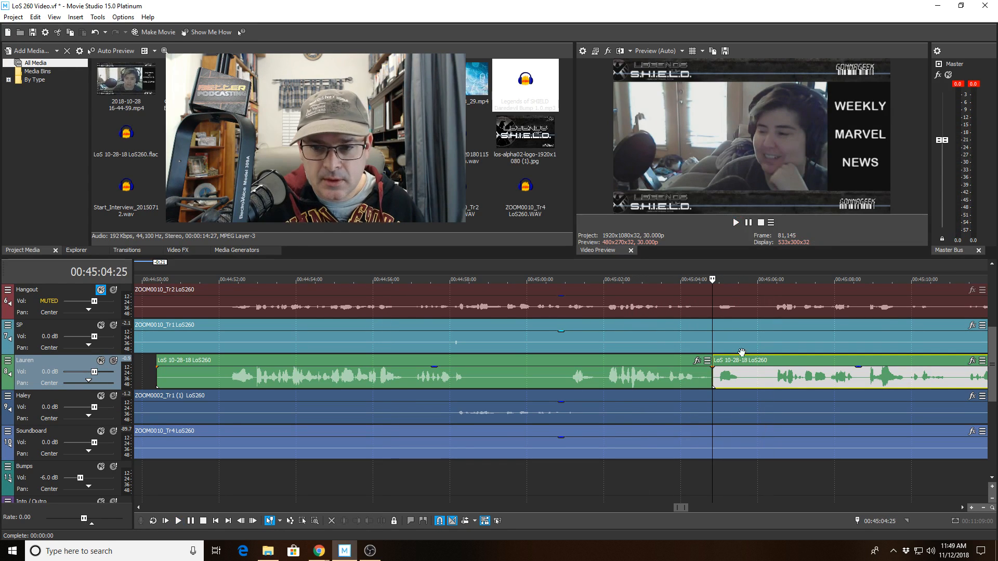
pyautogui.click(744, 373)
pyautogui.click(356, 522)
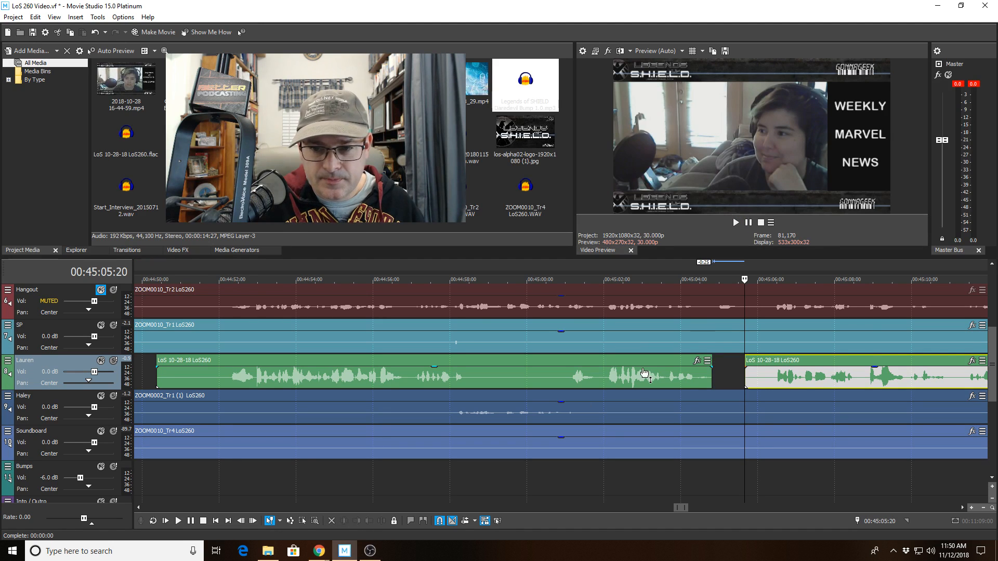
pyautogui.click(678, 370)
pyautogui.click(676, 361)
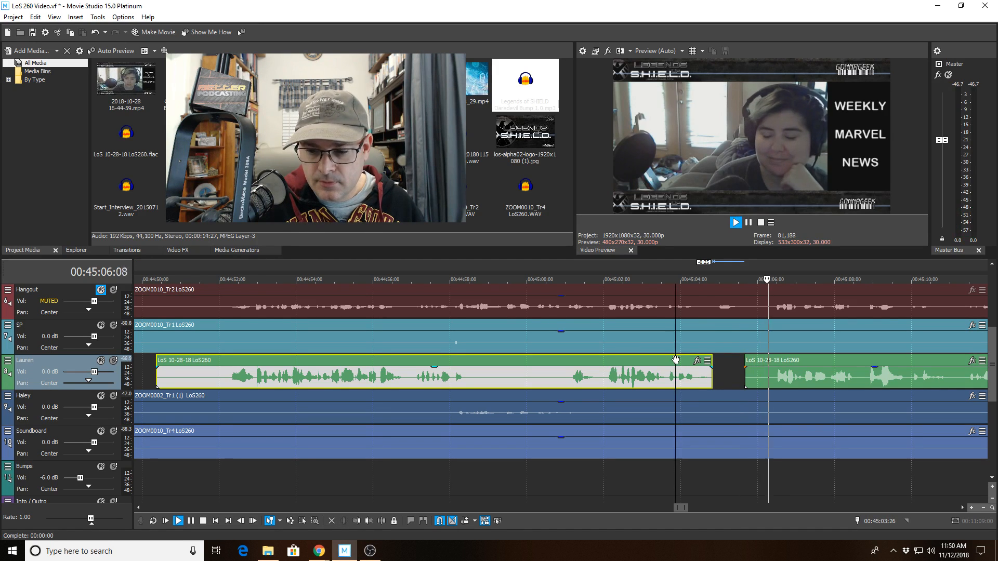
pyautogui.press('space')
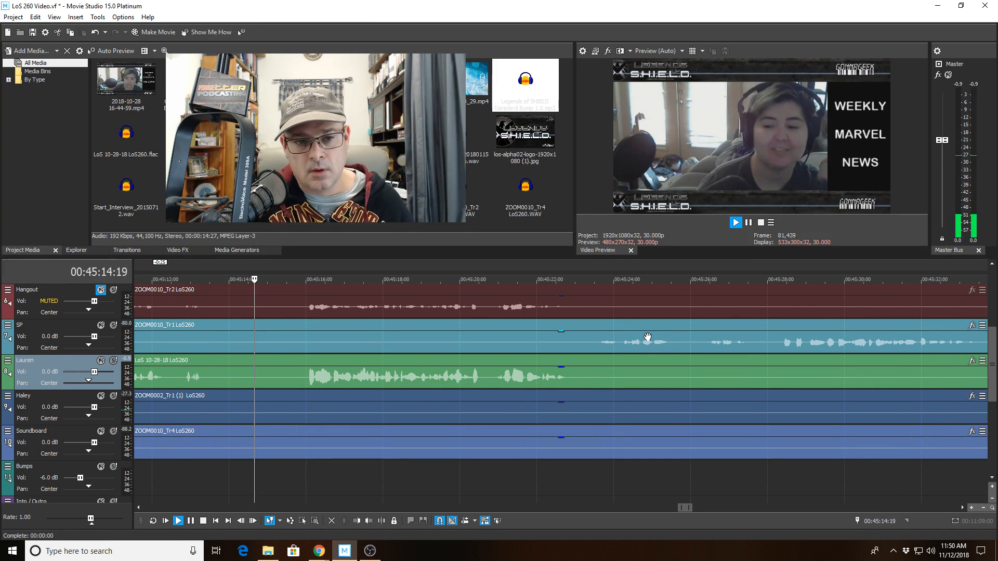
# Split the dark blue clip at 00:45:13, trim its start to 00:45:16, and replay from 00:45:12.
pyautogui.click(196, 371)
pyautogui.press('space')
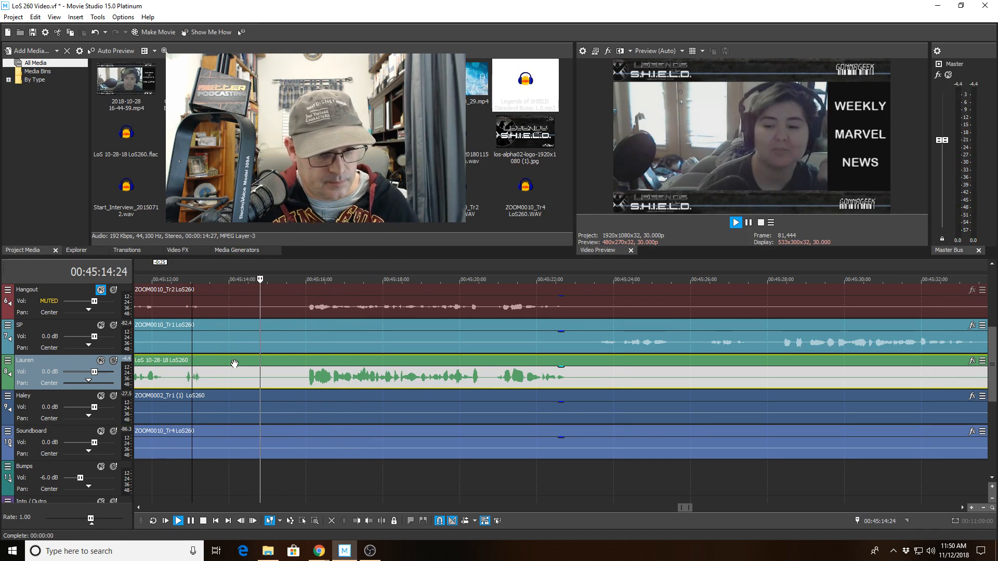
pyautogui.click(211, 410)
pyautogui.press('space')
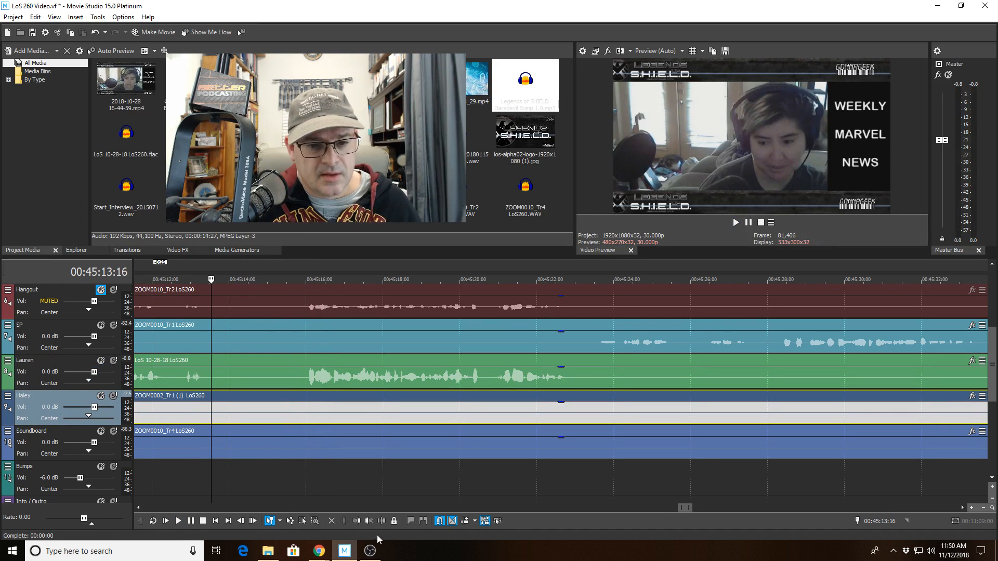
pyautogui.press('s')
pyautogui.click(310, 418)
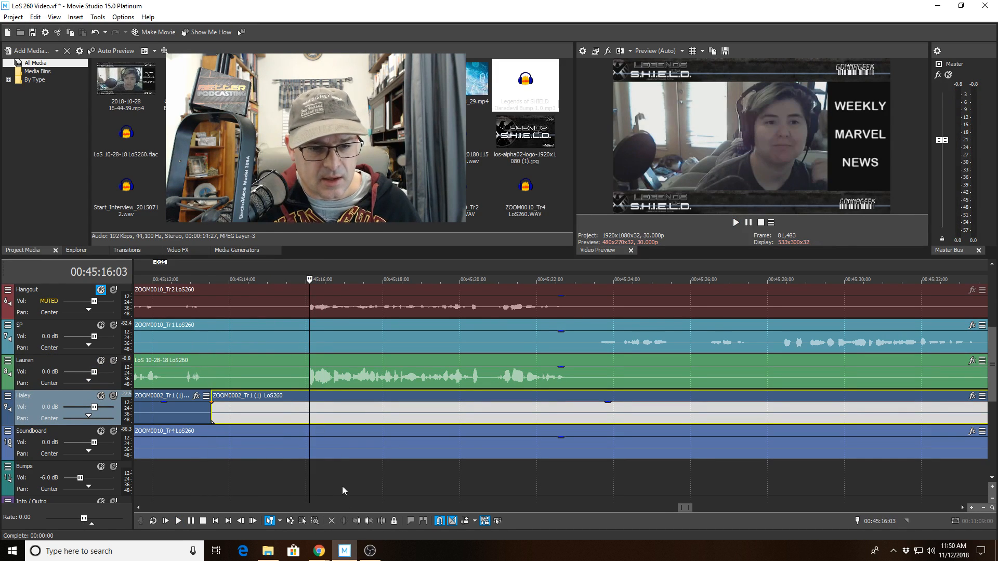
pyautogui.click(357, 521)
pyautogui.click(182, 382)
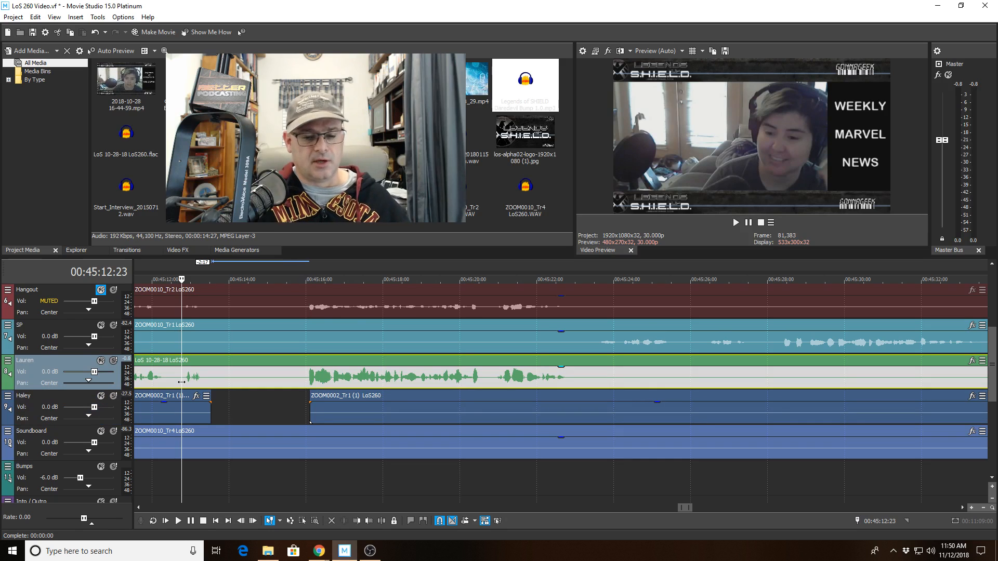
pyautogui.press('space')
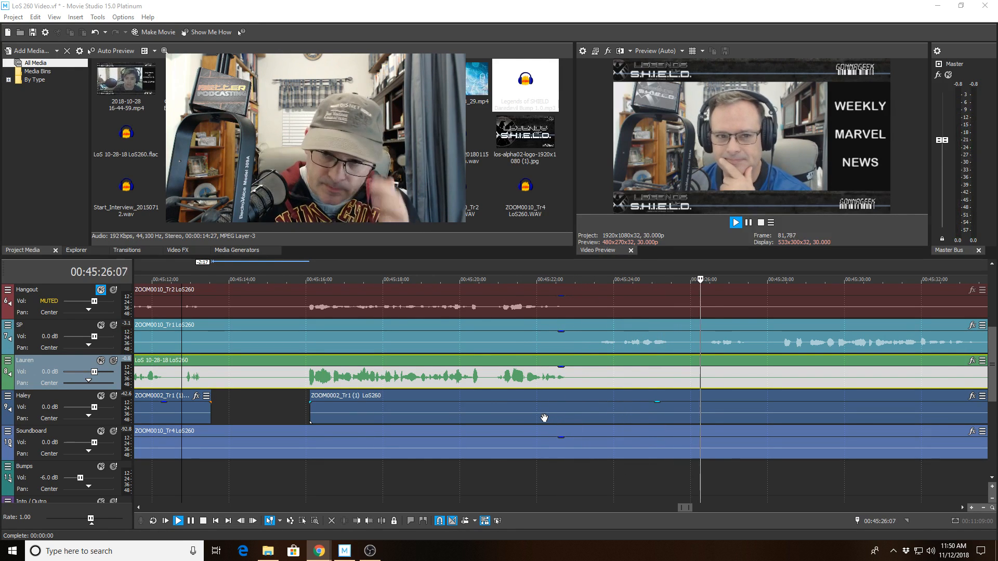
pyautogui.scroll(-2, 684, 452)
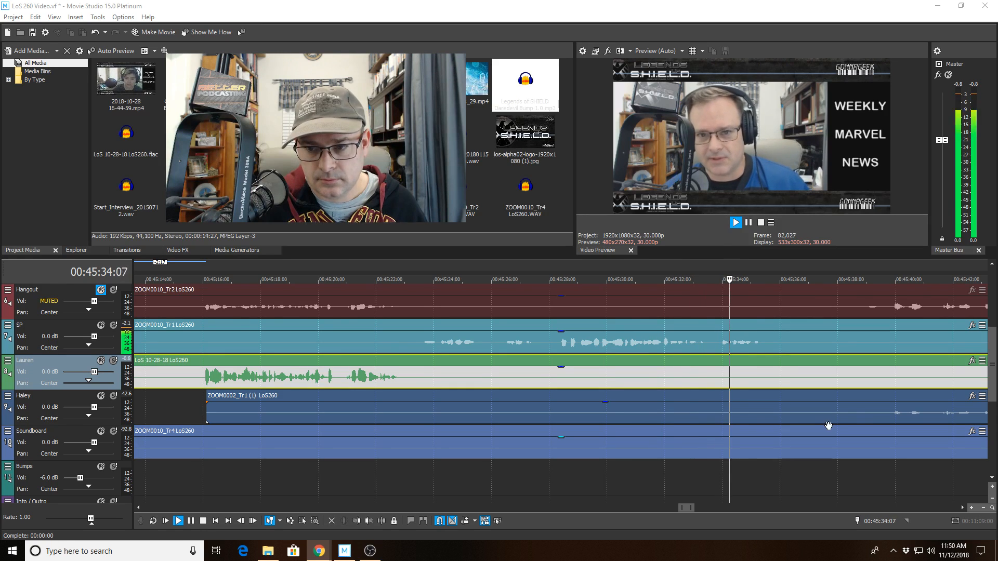
pyautogui.scroll(-3, 810, 437)
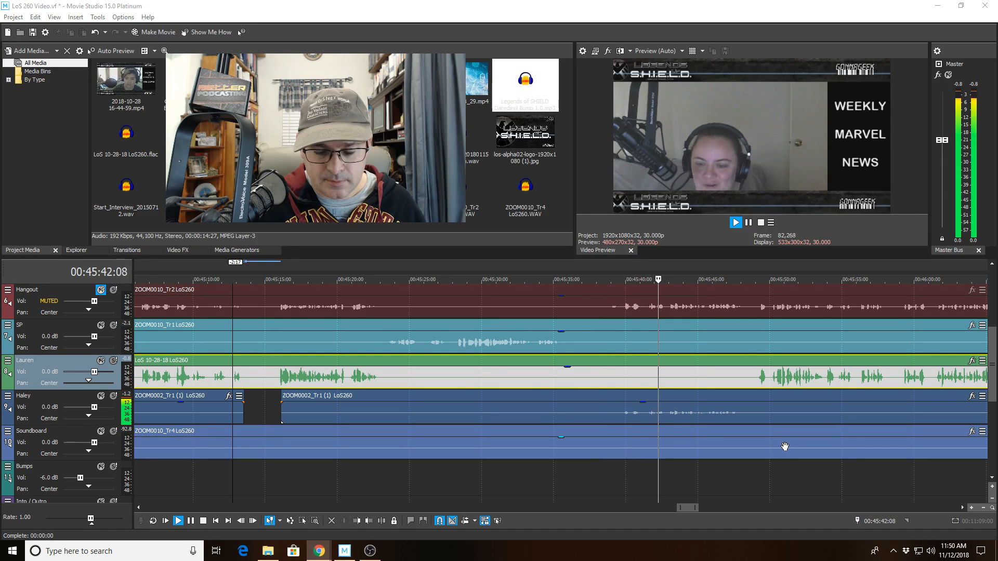
pyautogui.scroll(-2, 782, 448)
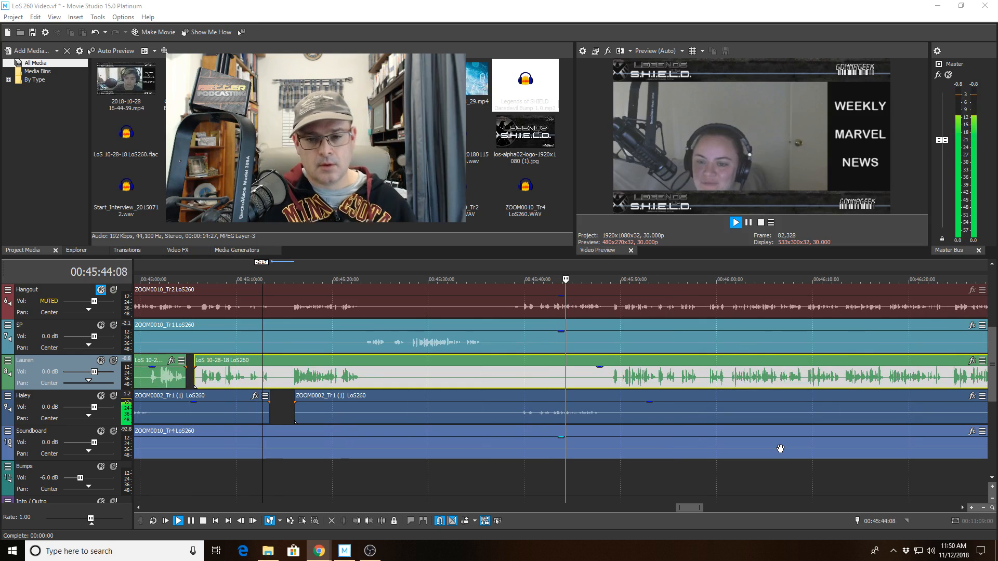
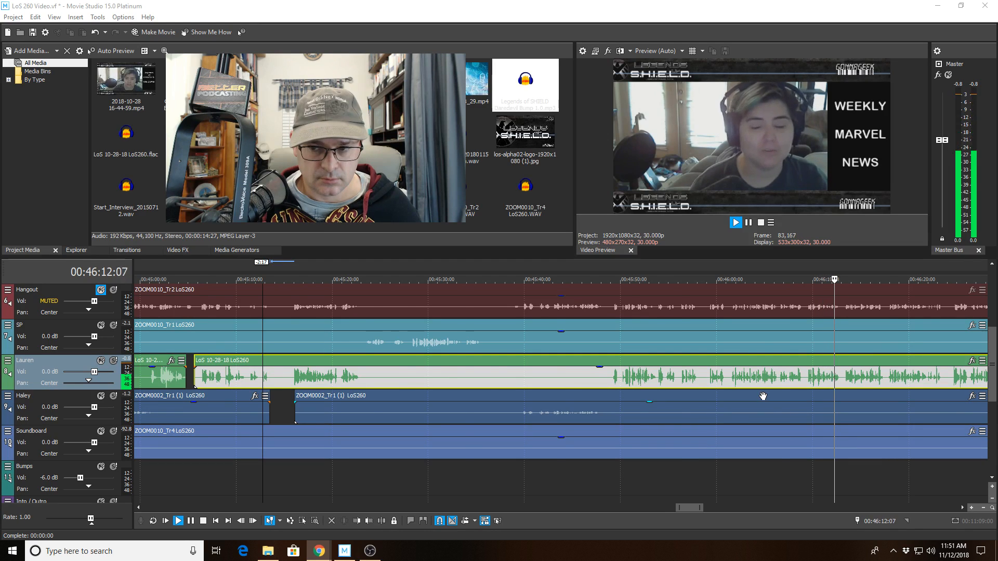
# Split the SP clip near 47:26 and trim the right piece's start to 47:28:08, leaving a gap.
pyautogui.scroll(-2, 763, 396)
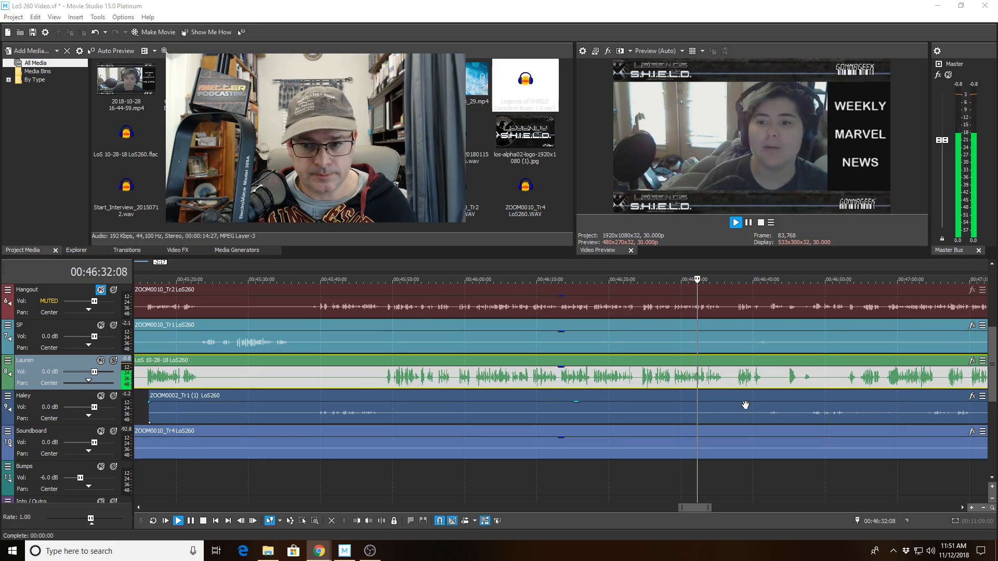
pyautogui.scroll(-1, 746, 404)
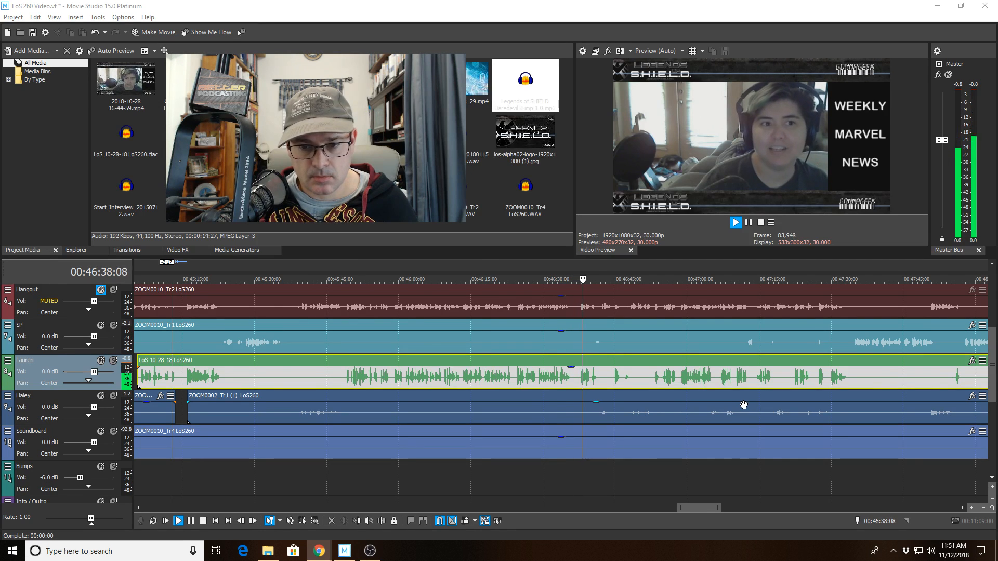
pyautogui.scroll(2, 743, 405)
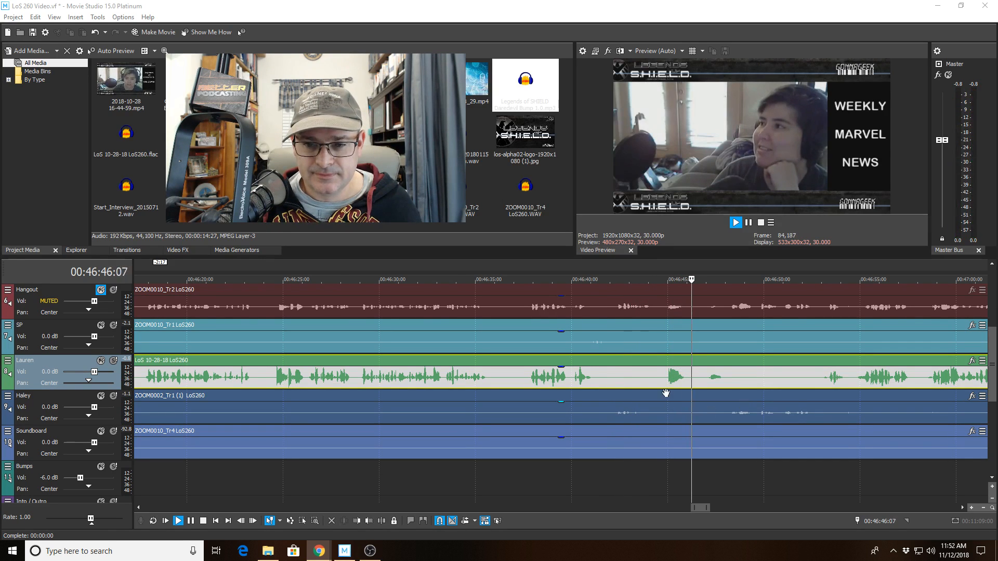
pyautogui.click(654, 378)
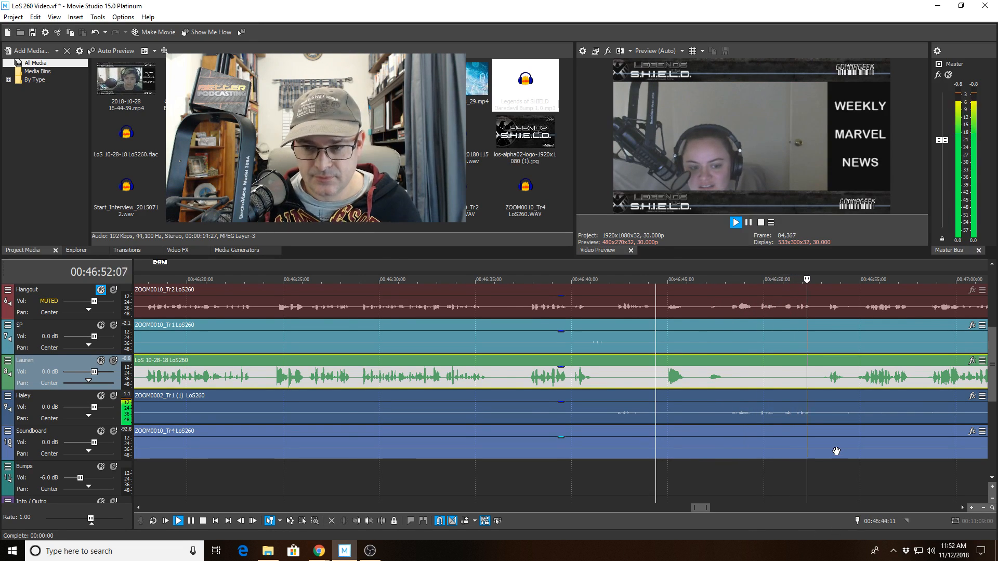
pyautogui.scroll(-2, 830, 450)
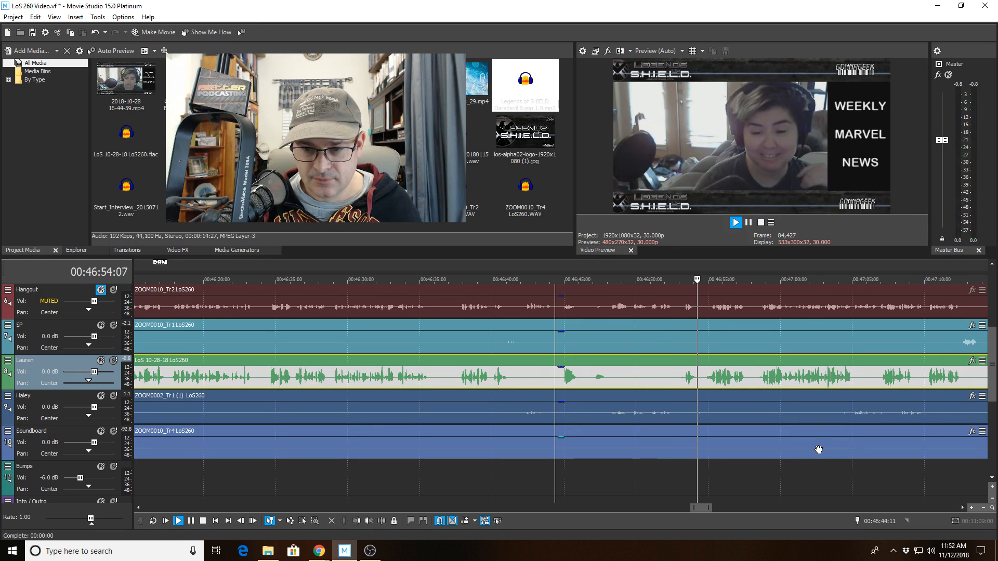
pyautogui.scroll(-2, 780, 453)
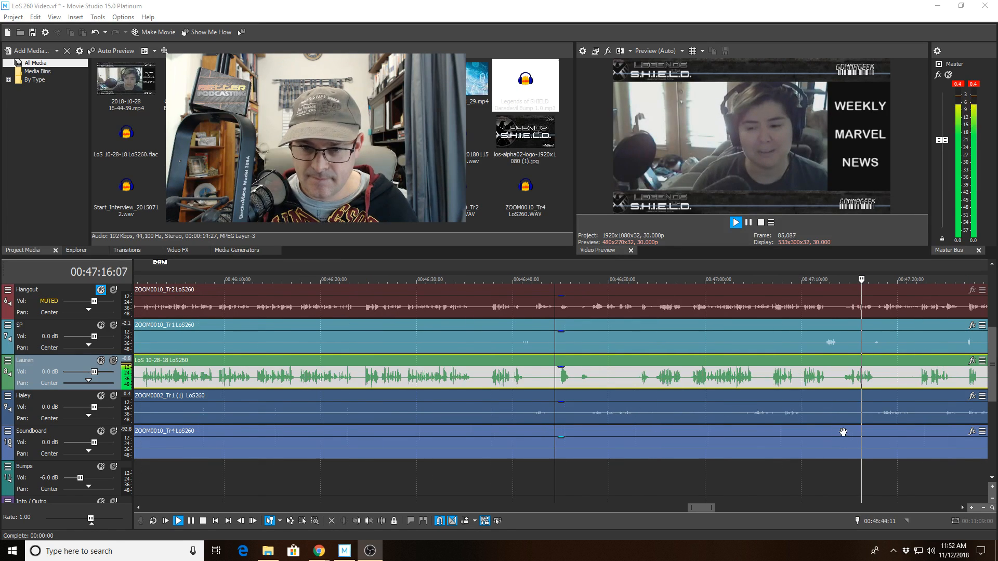
pyautogui.scroll(3, 904, 382)
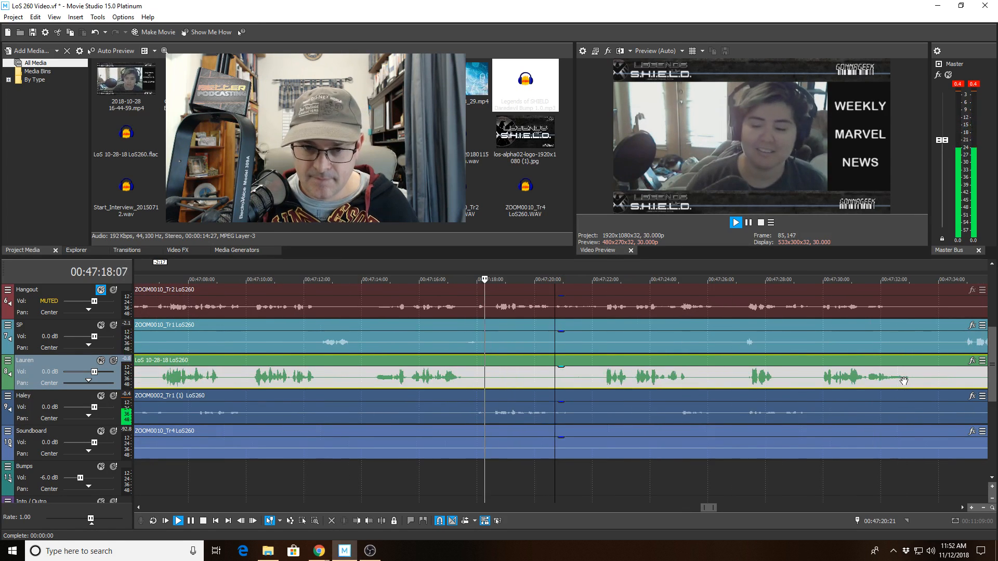
pyautogui.scroll(2, 899, 382)
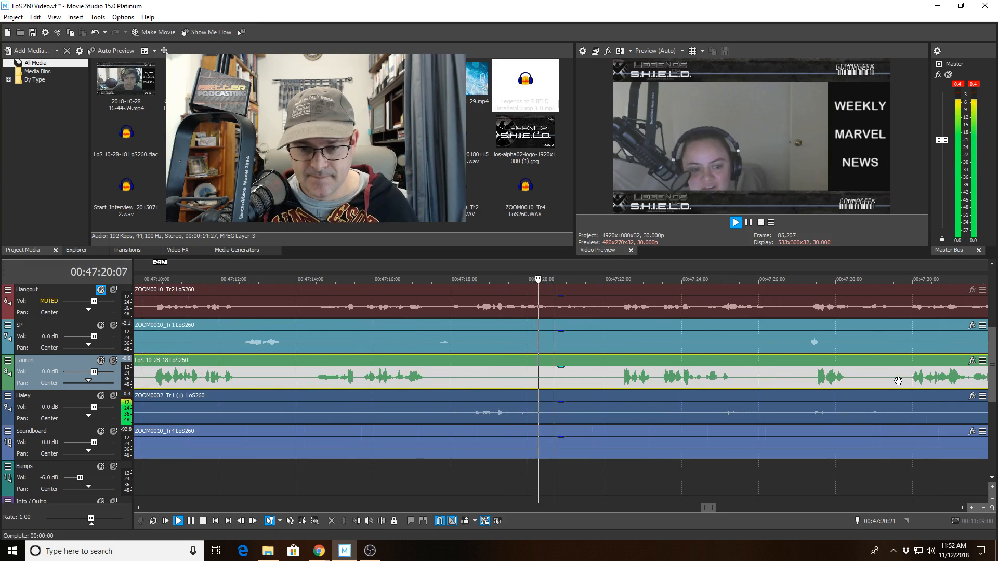
pyautogui.scroll(-1, 898, 381)
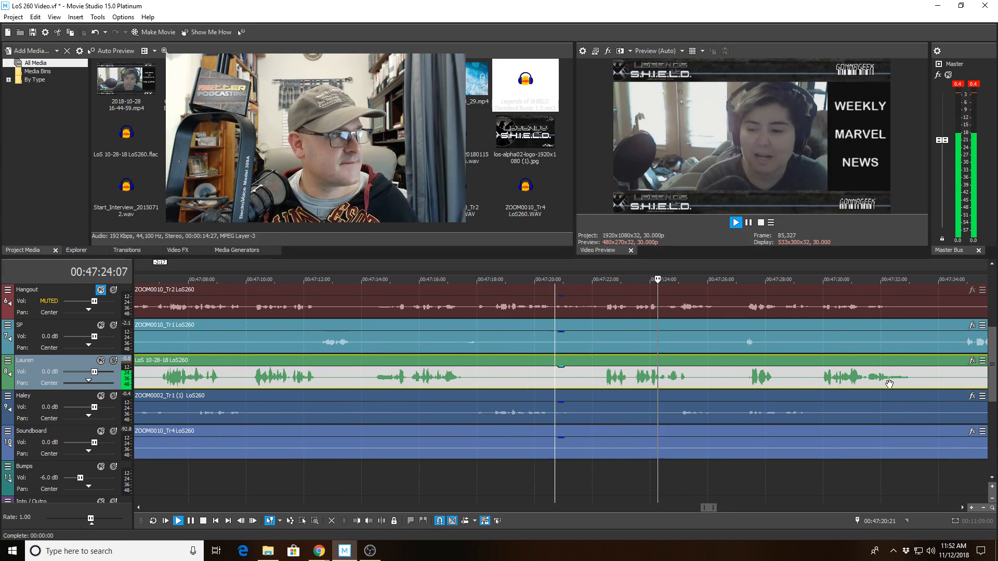
pyautogui.scroll(-1, 888, 385)
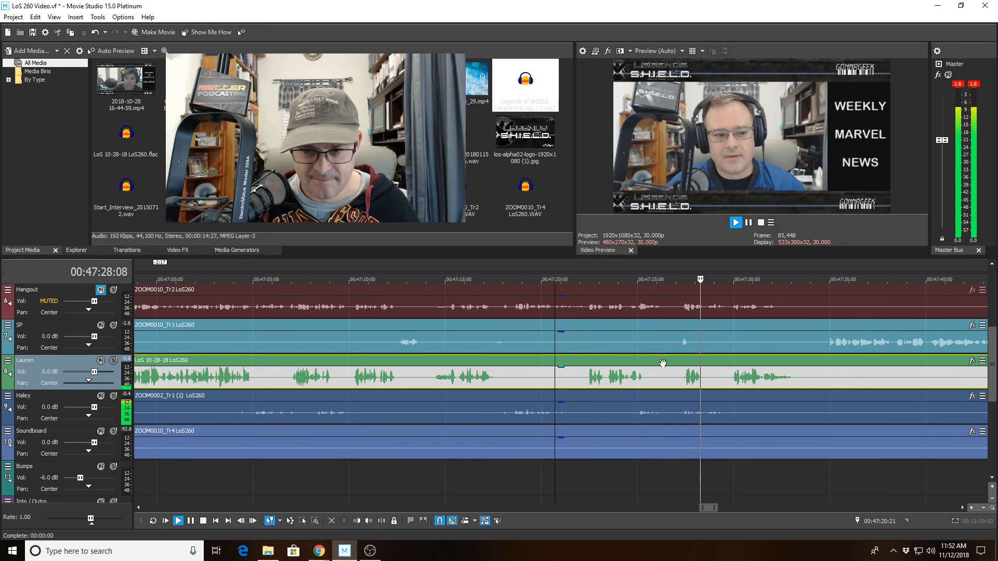
pyautogui.click(666, 341)
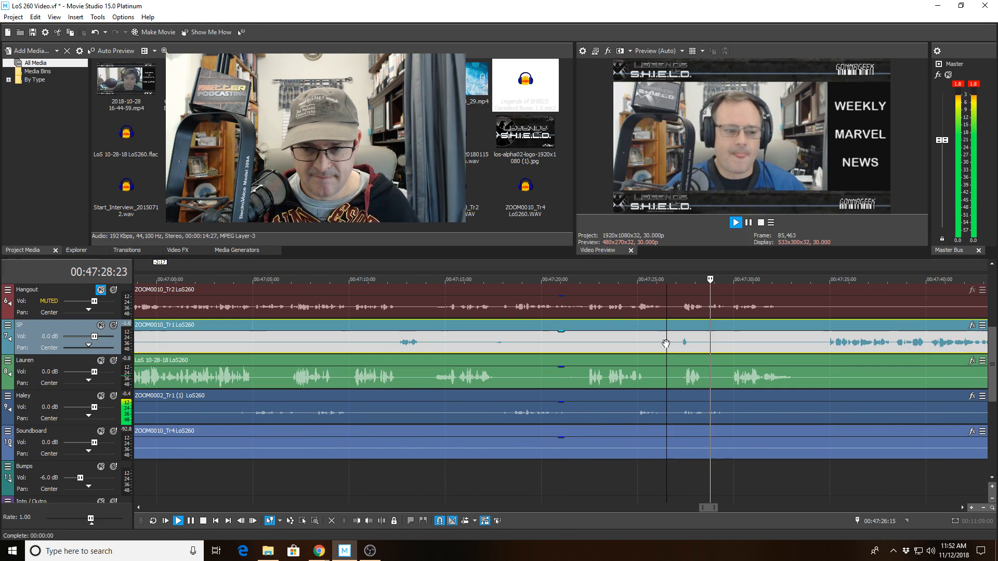
pyautogui.click(382, 520)
pyautogui.click(700, 344)
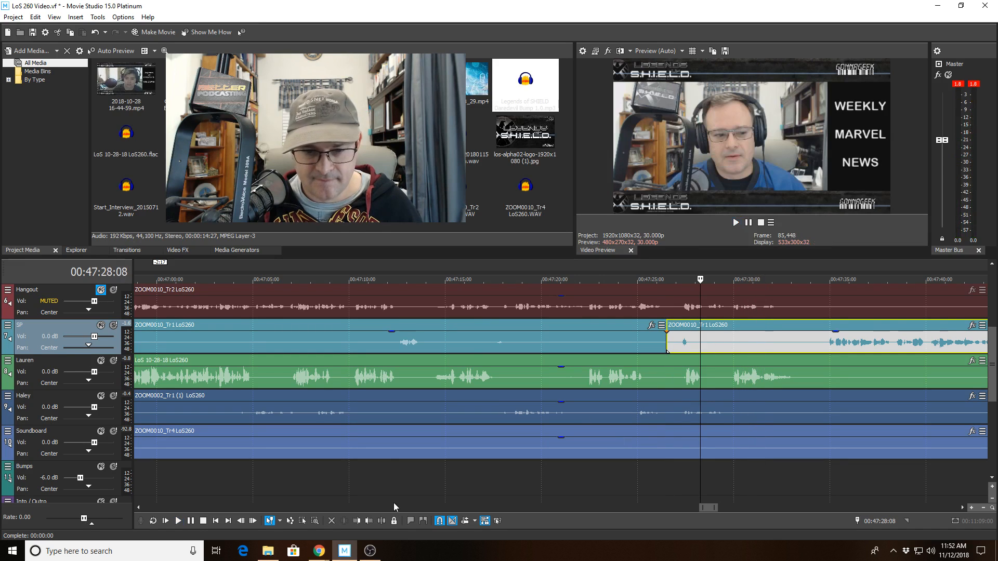
pyautogui.click(356, 521)
# Split the Lauren clip near 47:26, trim the right piece's start forward, and play back the gap.
pyautogui.click(660, 375)
pyautogui.press('space')
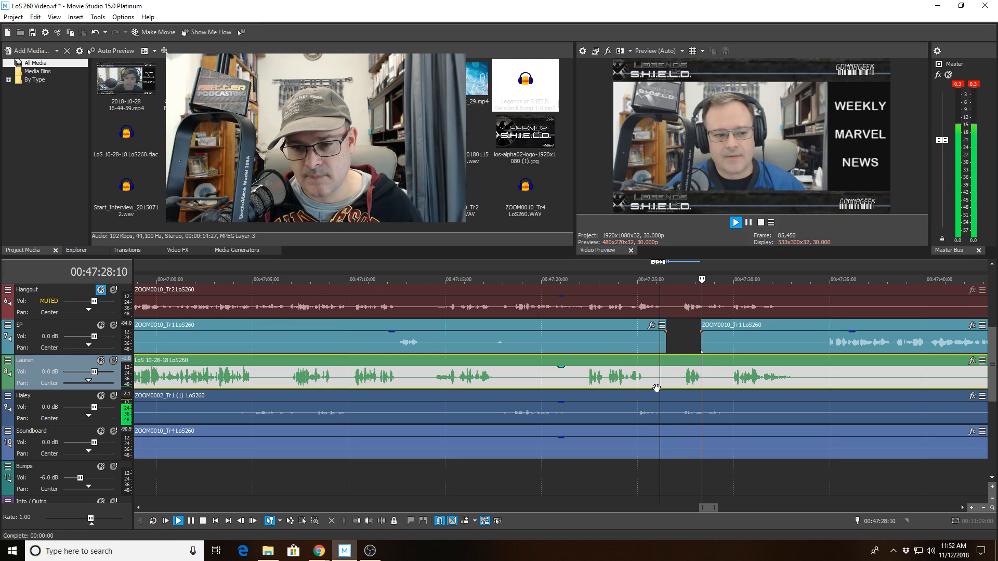
pyautogui.press('space')
pyautogui.click(670, 378)
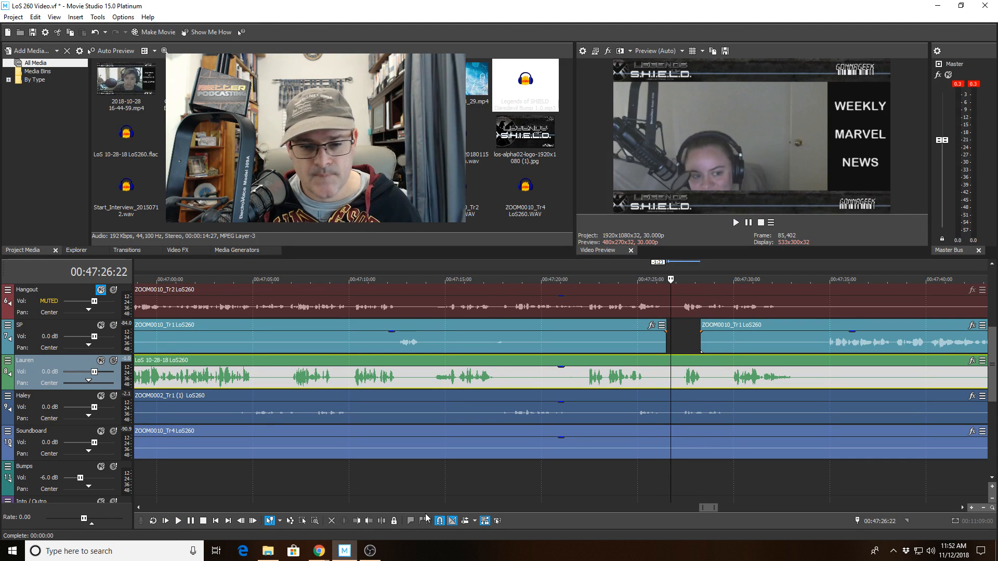
pyautogui.click(381, 520)
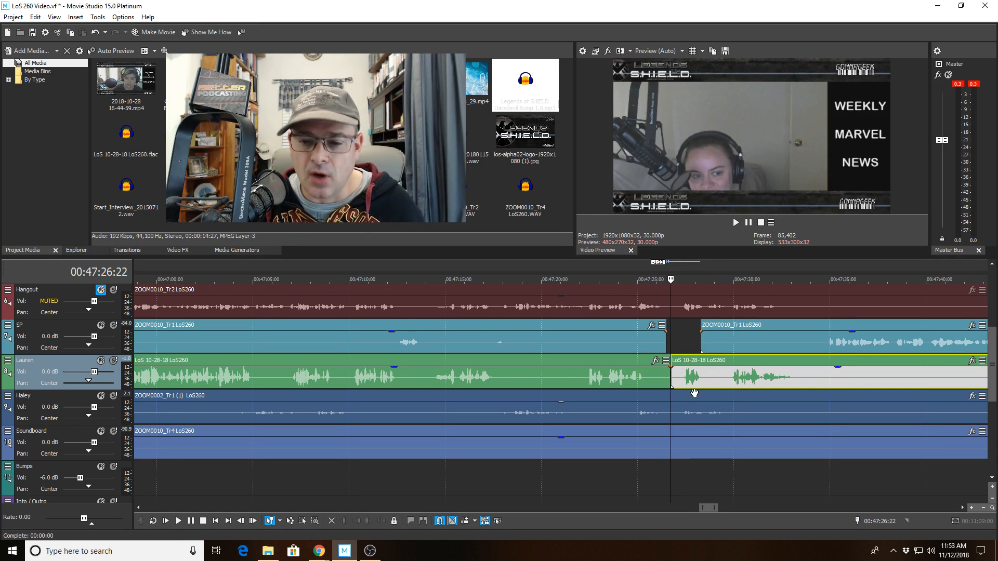
pyautogui.click(714, 383)
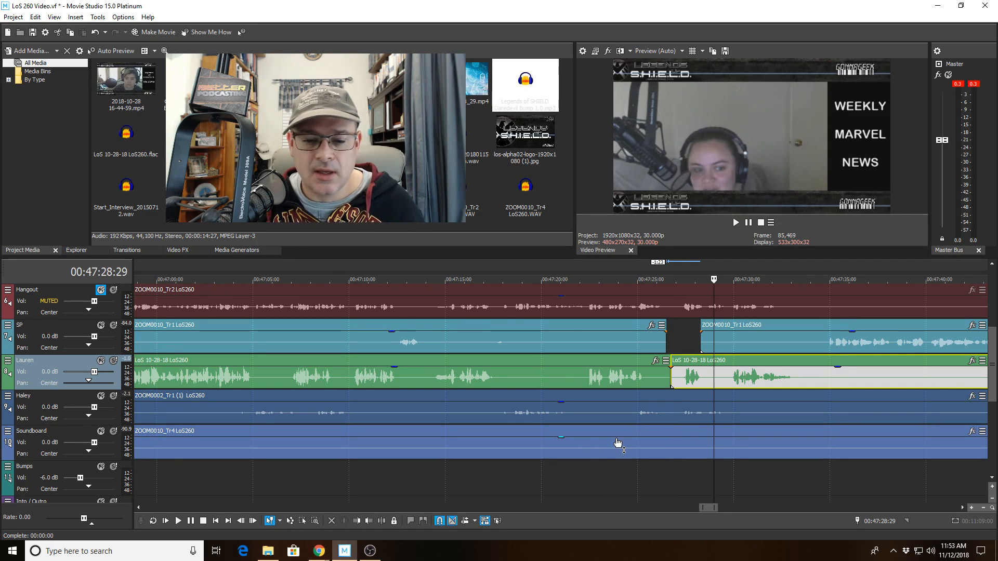
pyautogui.click(356, 521)
pyautogui.click(631, 379)
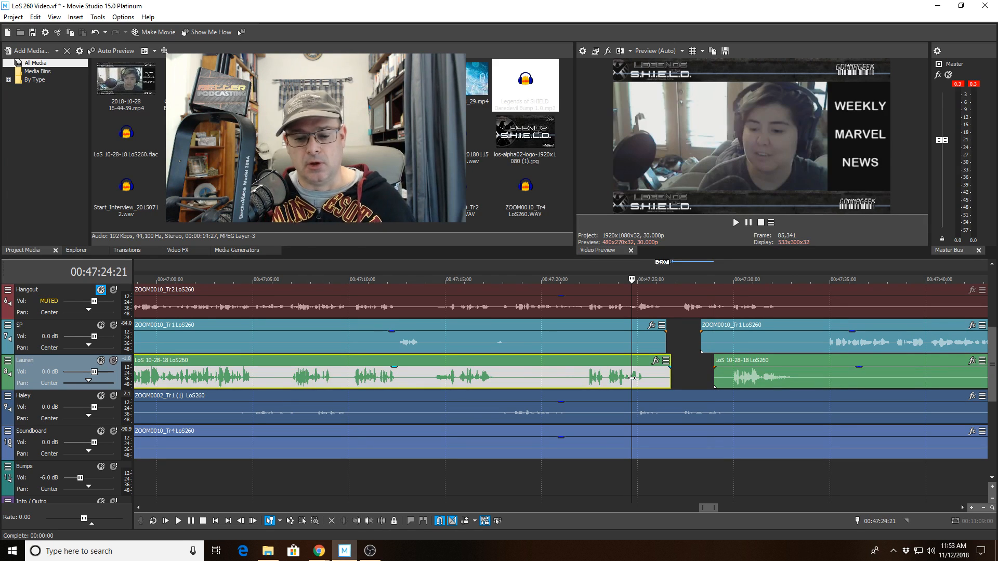
pyautogui.press('space')
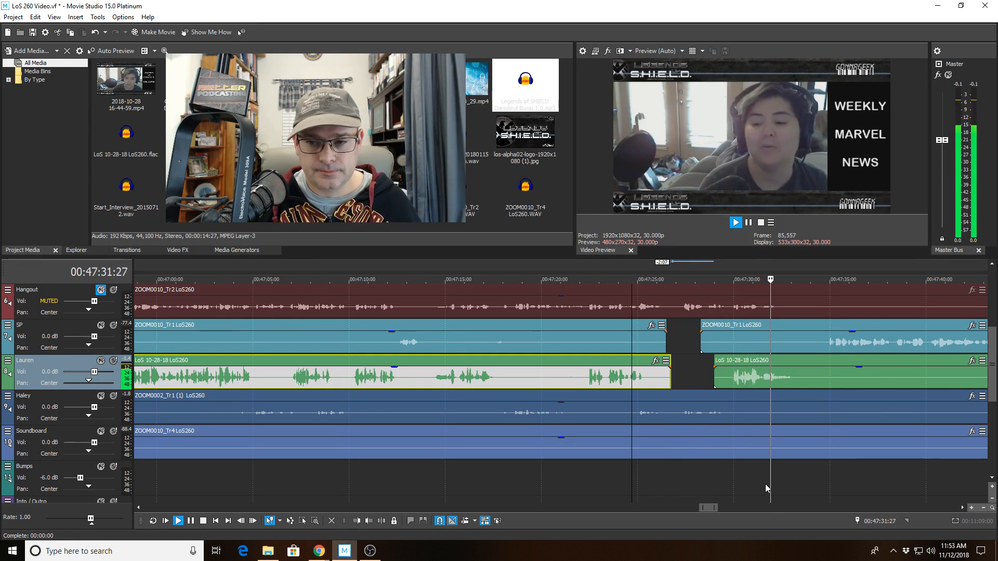
pyautogui.scroll(-2, 755, 480)
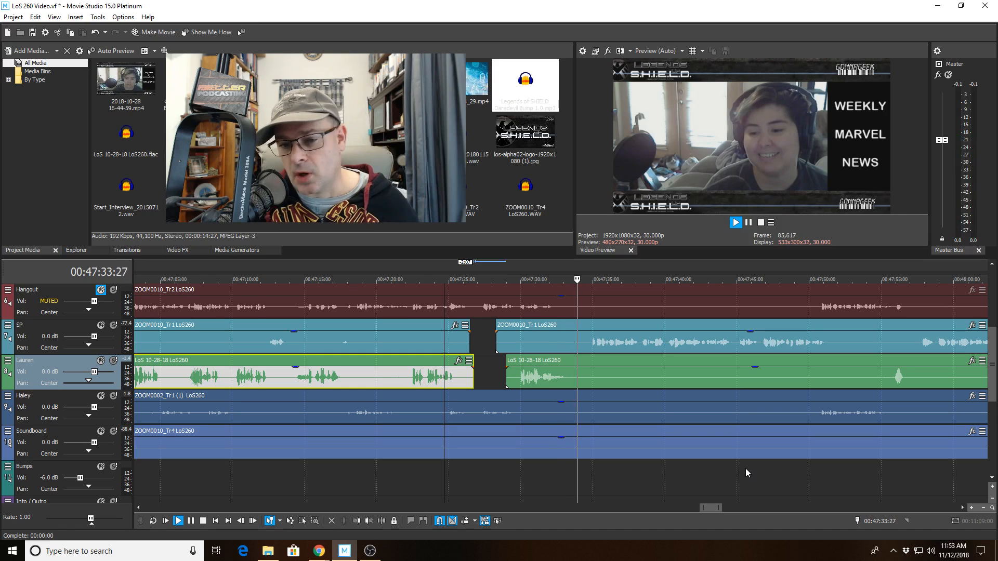
pyautogui.scroll(3, 718, 464)
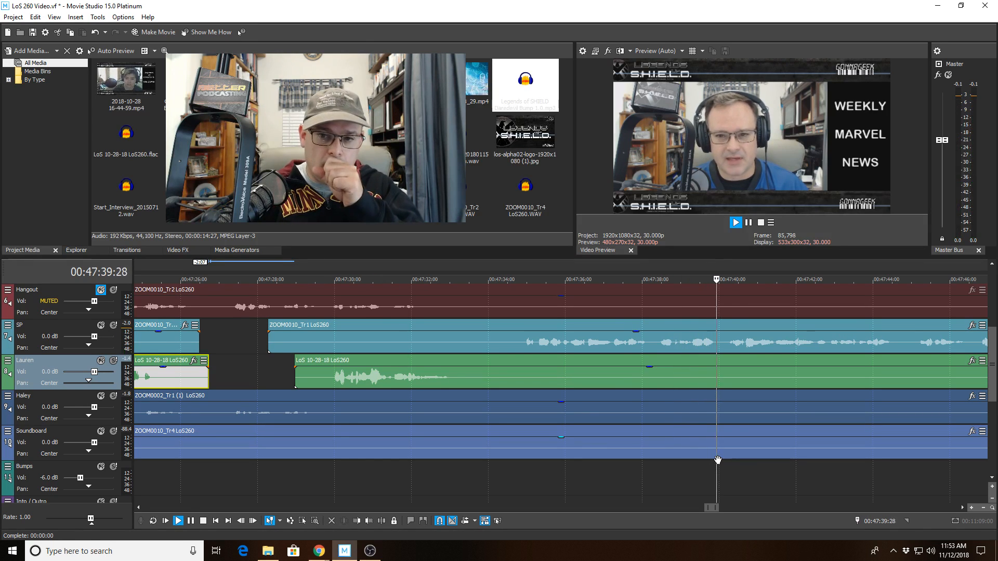
pyautogui.click(667, 348)
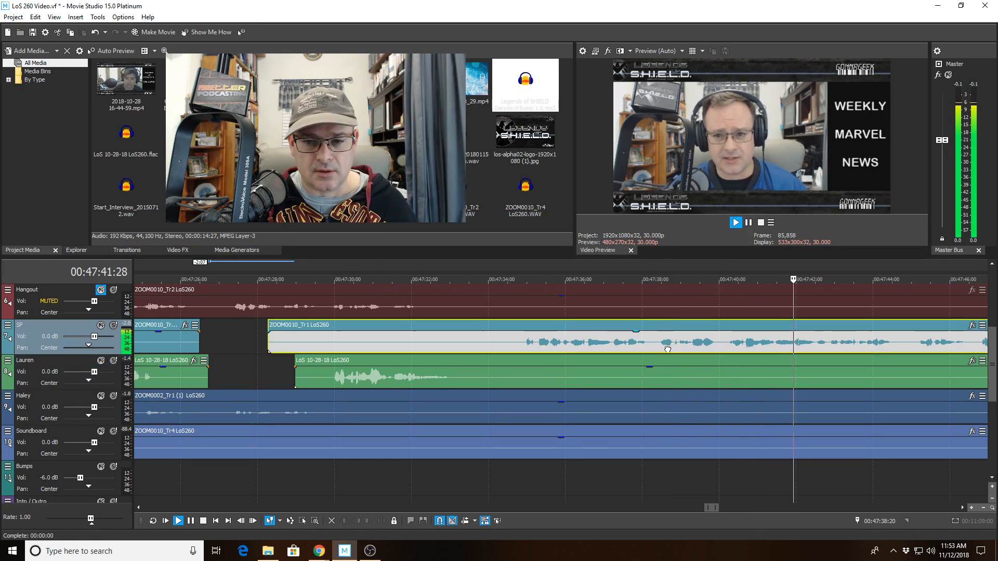
pyautogui.press('space')
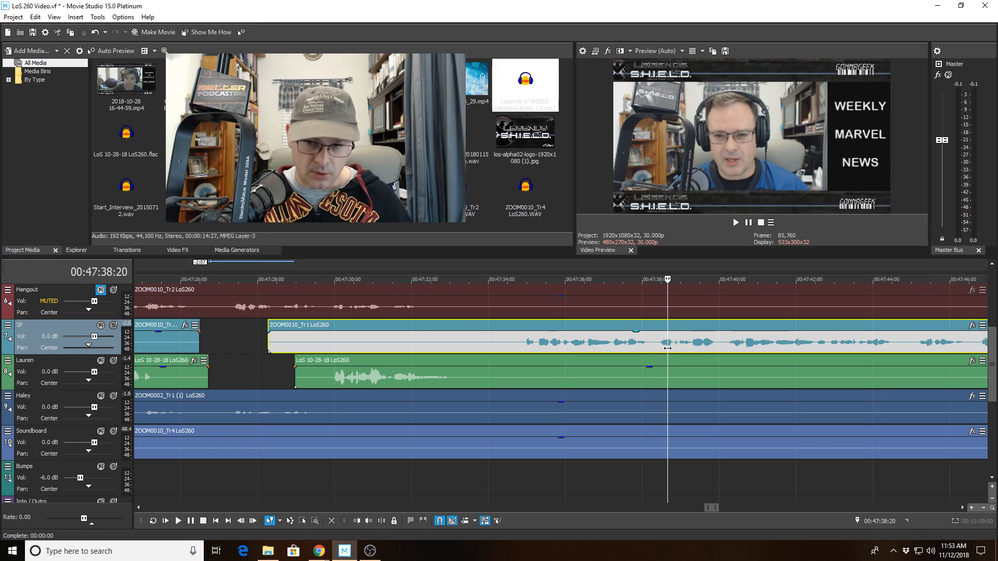
pyautogui.click(621, 342)
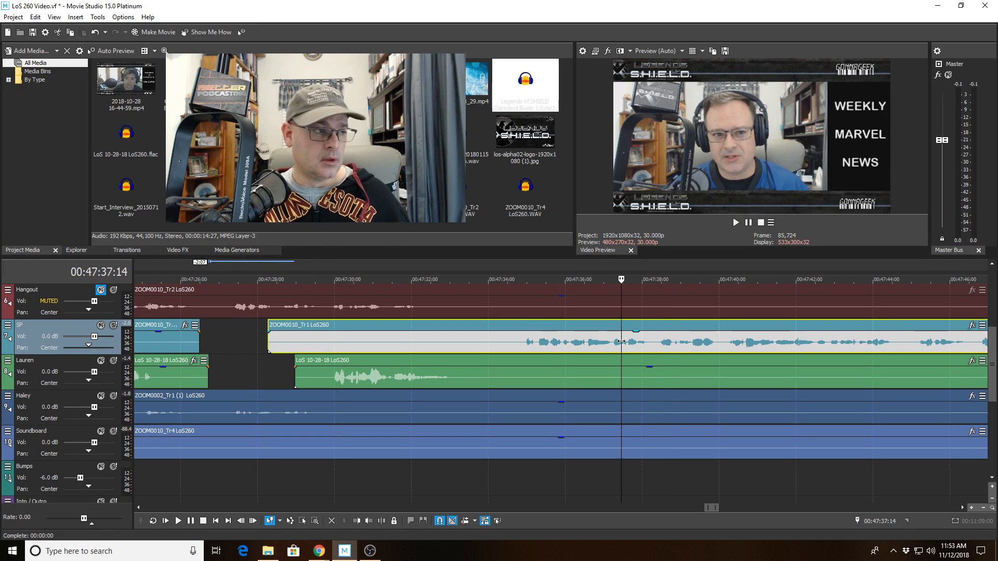
pyautogui.press('space')
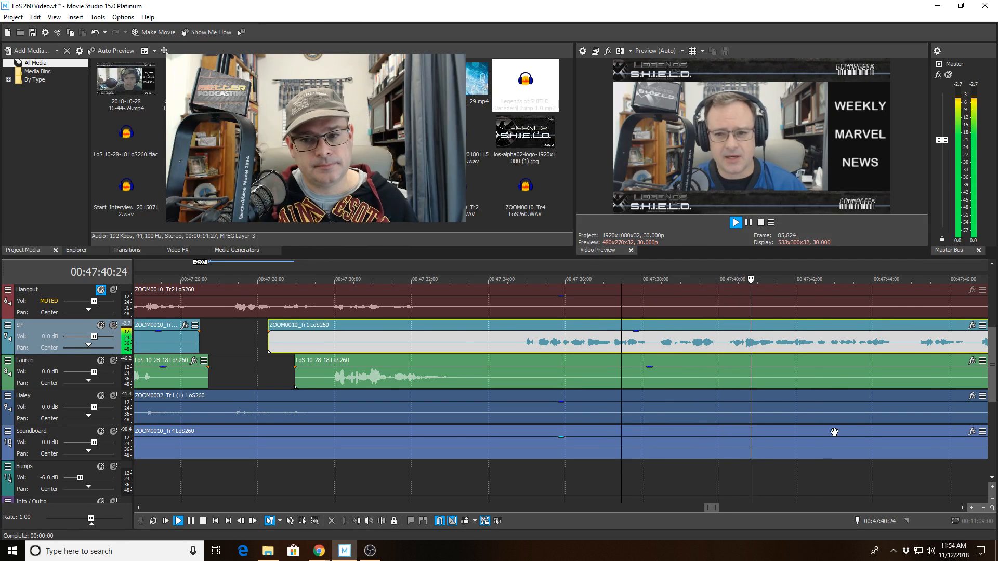
pyautogui.scroll(-2, 831, 429)
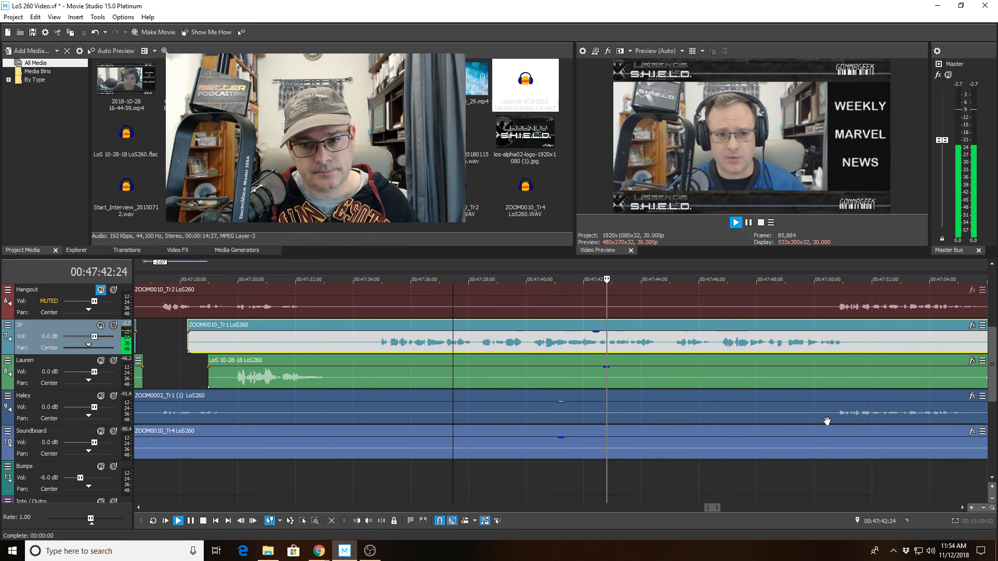
pyautogui.scroll(1, 826, 421)
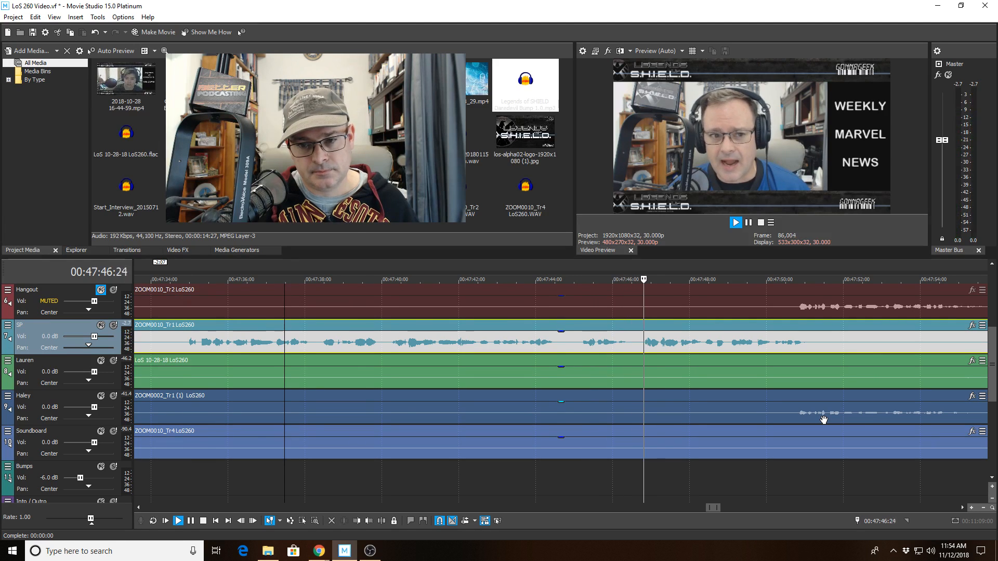
pyautogui.scroll(-1, 824, 420)
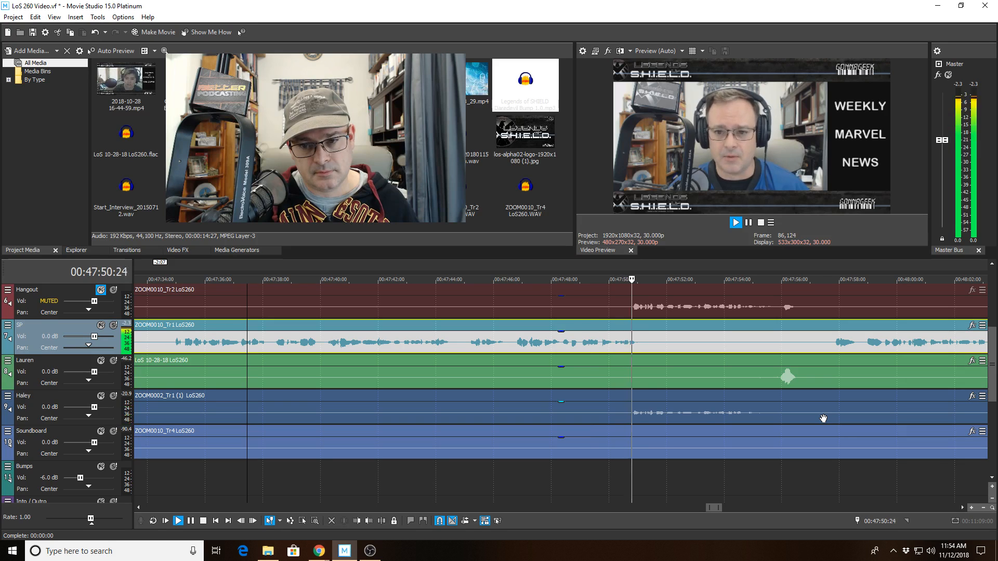
pyautogui.scroll(-1, 823, 418)
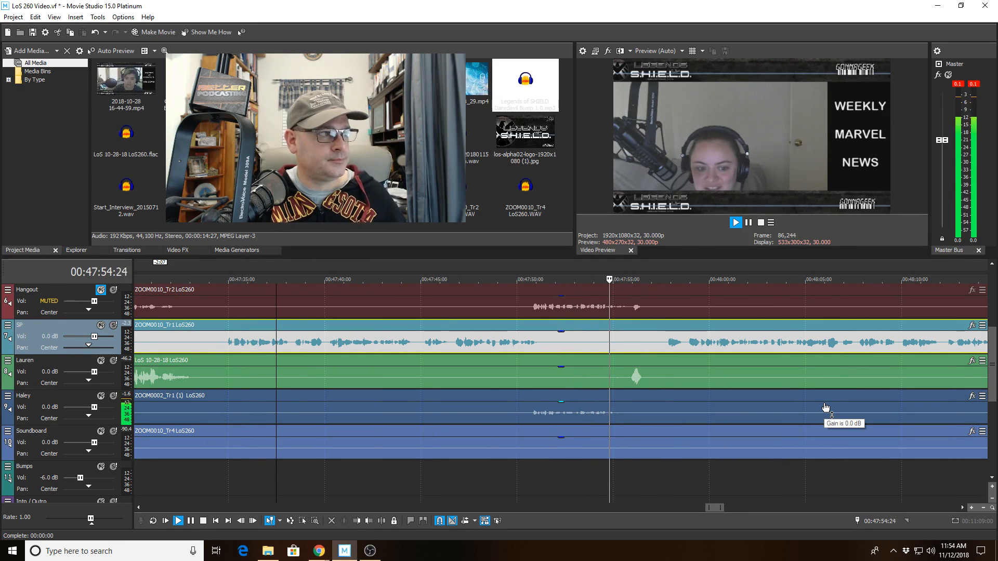
pyautogui.scroll(1, 826, 407)
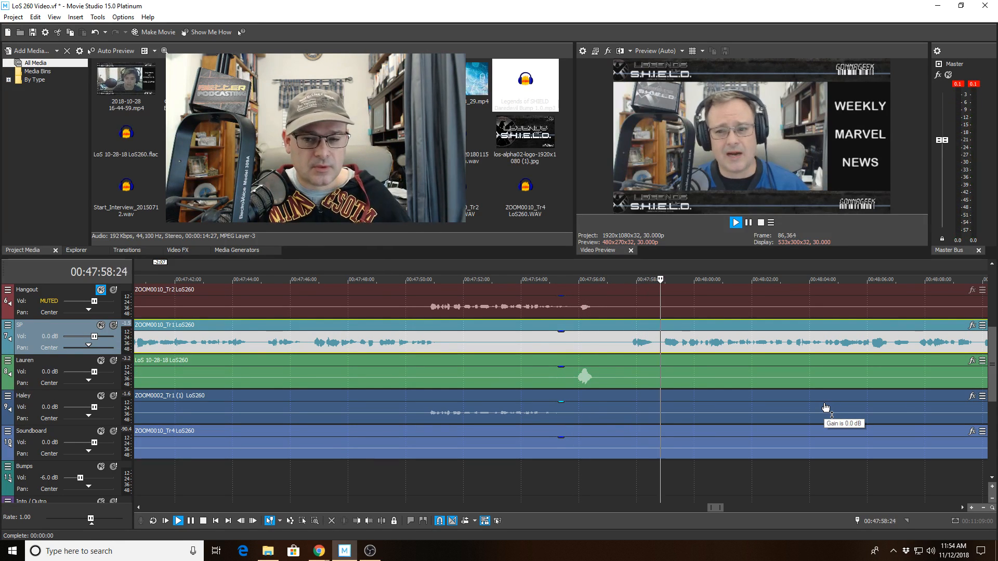
pyautogui.scroll(-1, 828, 389)
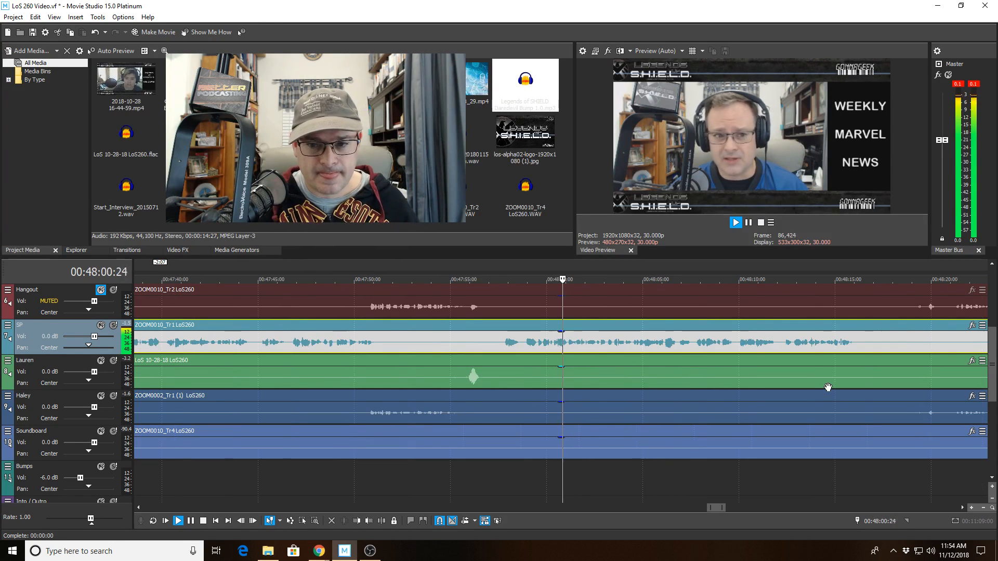
pyautogui.scroll(-2, 828, 387)
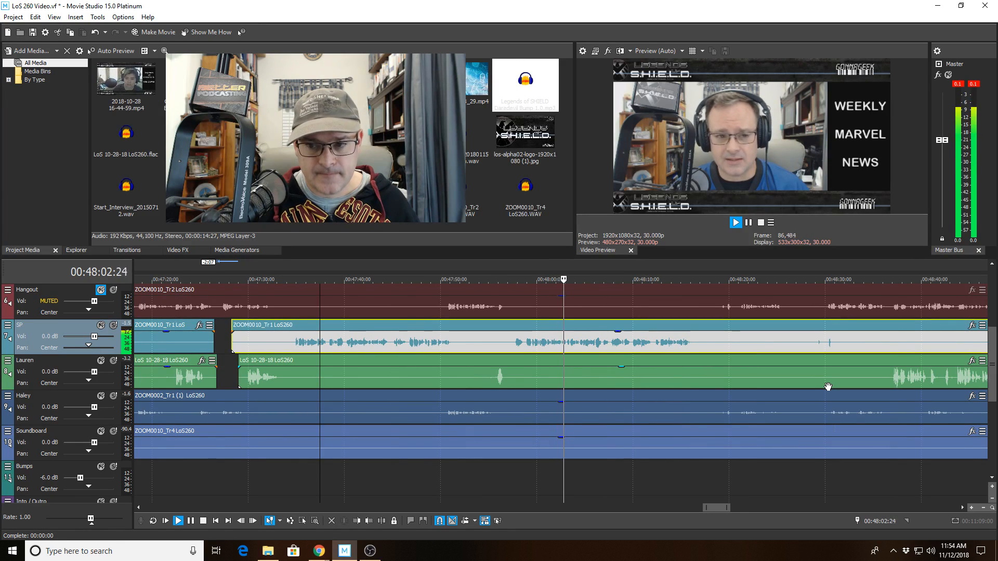
# Split the Haley clip at about 48:01 and trim the right piece's start to open a short gap.
pyautogui.click(556, 405)
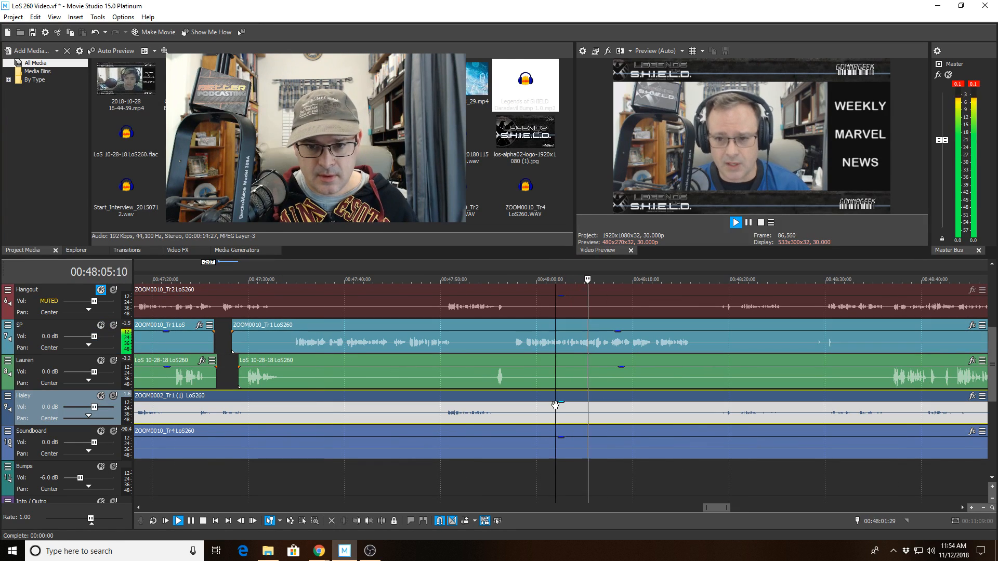
pyautogui.click(372, 522)
pyautogui.press('space')
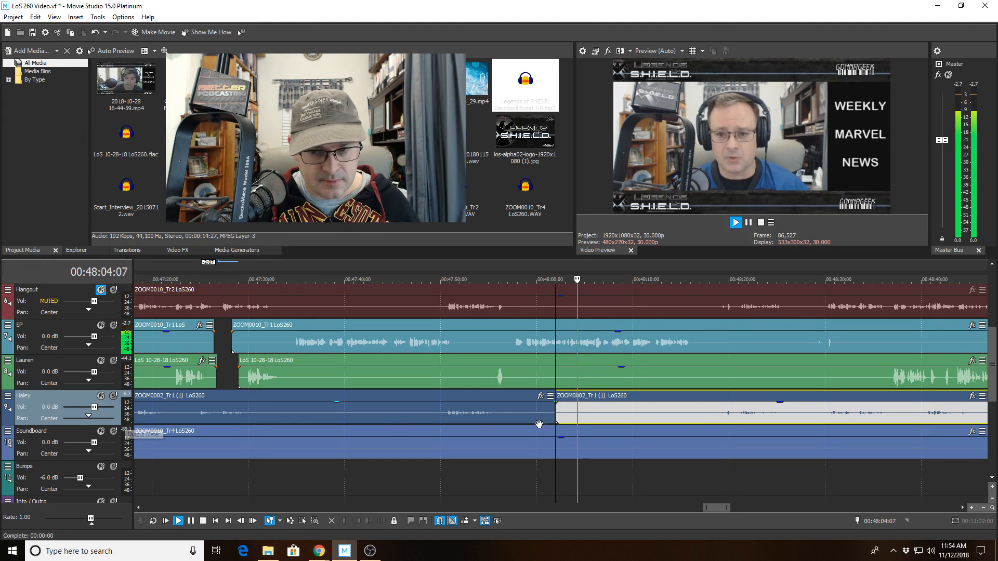
pyautogui.click(589, 412)
pyautogui.click(356, 521)
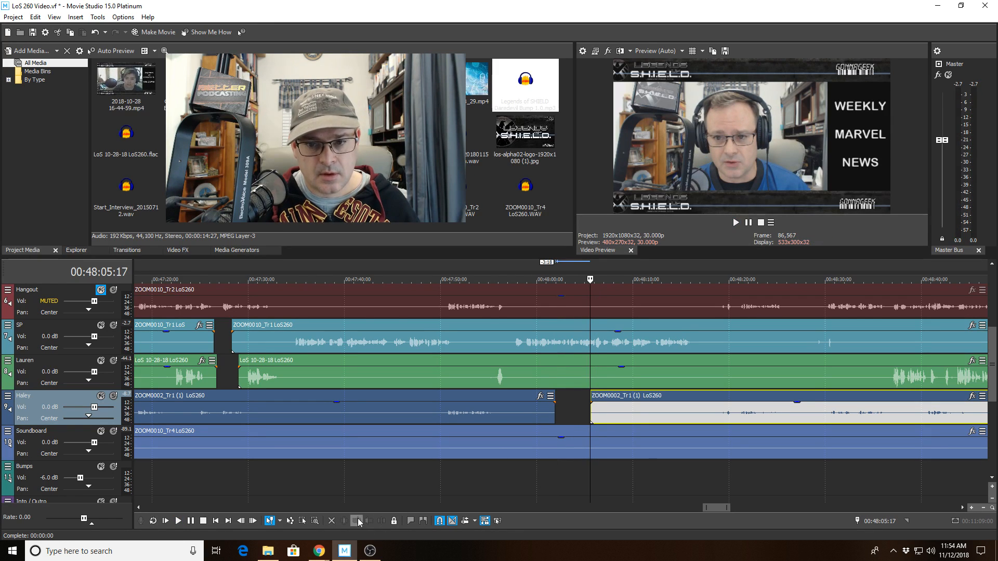
pyautogui.press('space')
pyautogui.scroll(2, 748, 381)
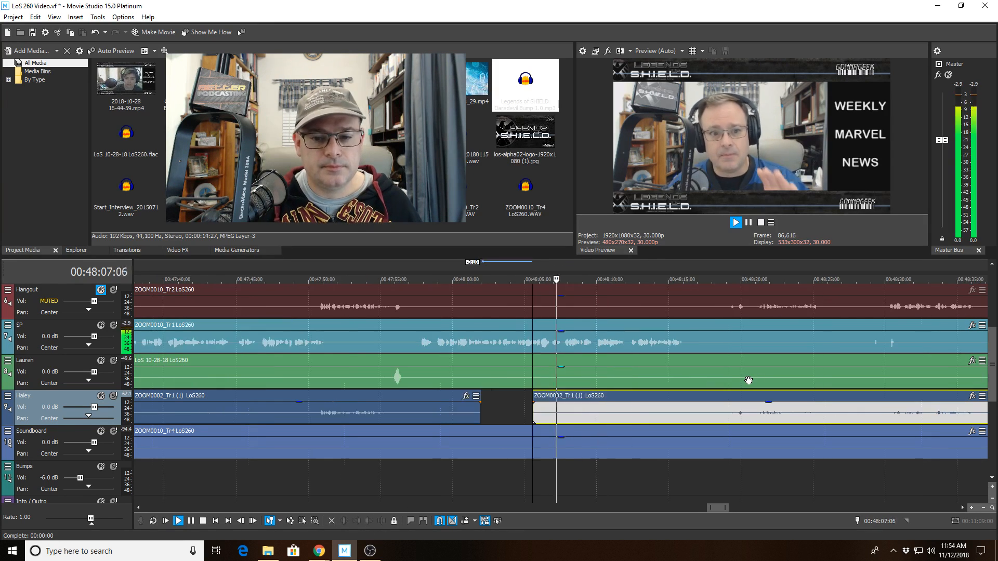
pyautogui.scroll(1, 748, 381)
pyautogui.press('space')
# Review playback from 47:59:27 on the Lauren clip.
pyautogui.click(408, 369)
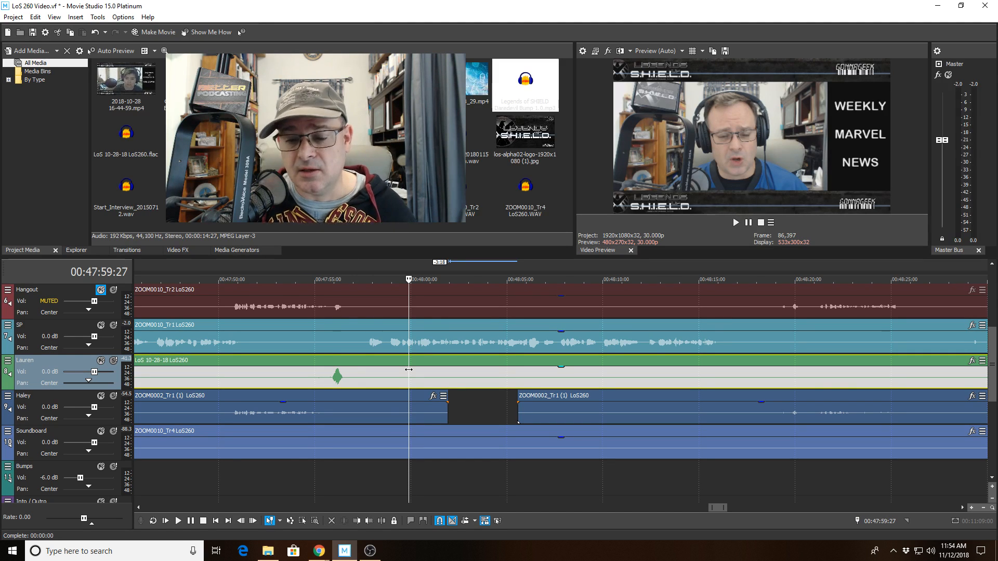
pyautogui.press('space')
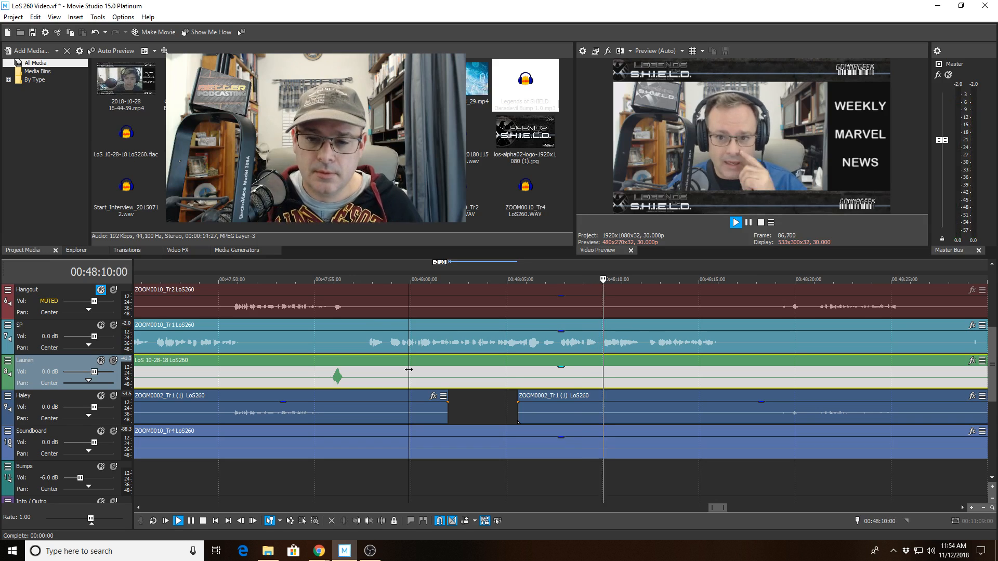
pyautogui.scroll(-2, 727, 431)
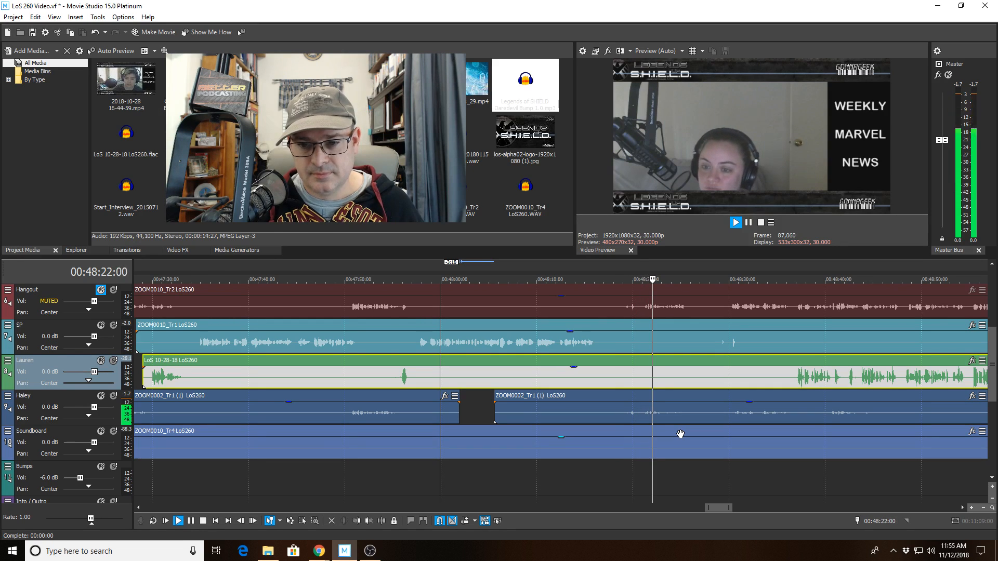
pyautogui.scroll(-2, 680, 431)
pyautogui.scroll(2, 681, 426)
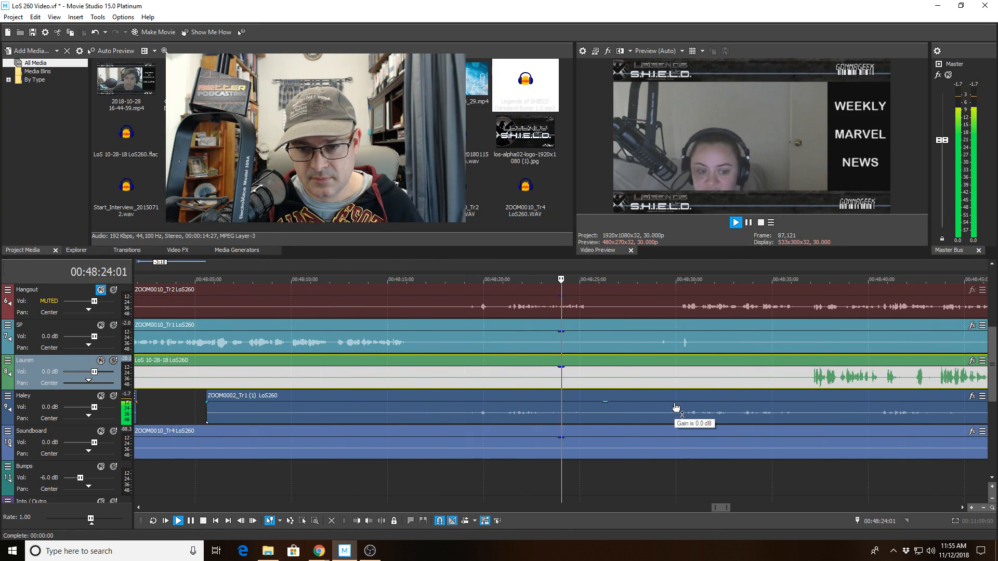
pyautogui.scroll(1, 676, 407)
pyautogui.scroll(-1, 676, 407)
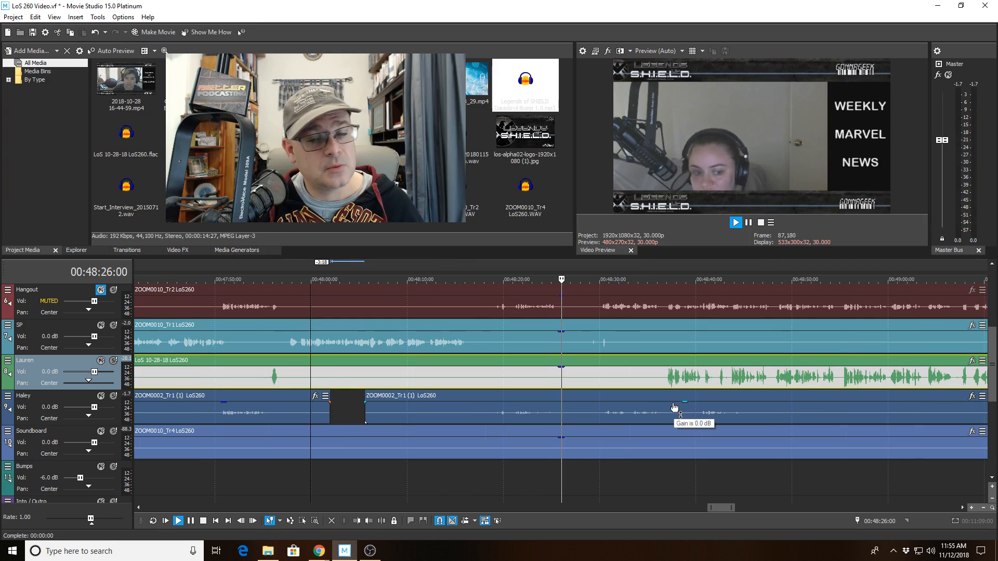
pyautogui.scroll(1, 667, 408)
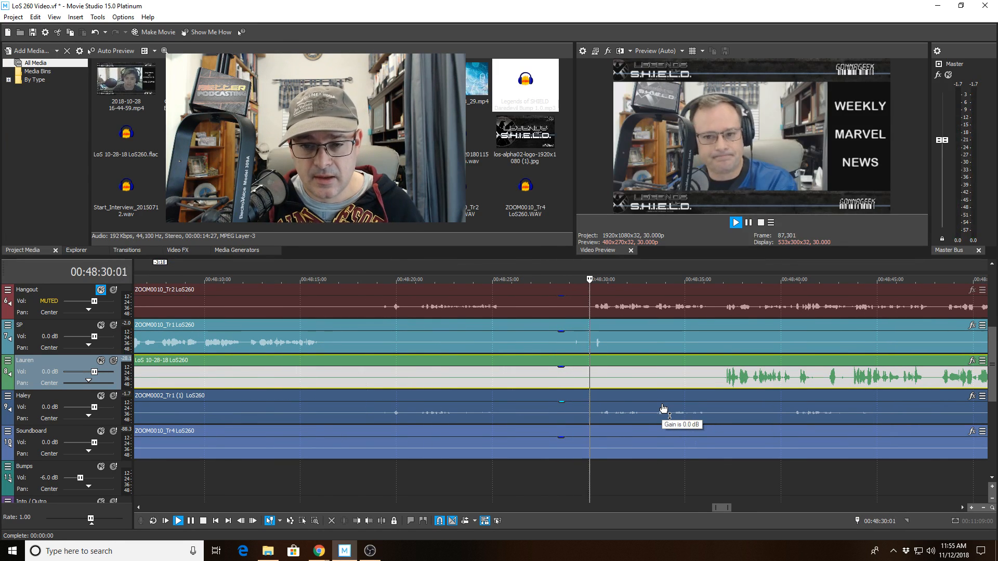
# Split the SP clip near 48:29, delete a short section to 48:31, and replay the new gaps.
pyautogui.click(584, 349)
pyautogui.click(381, 520)
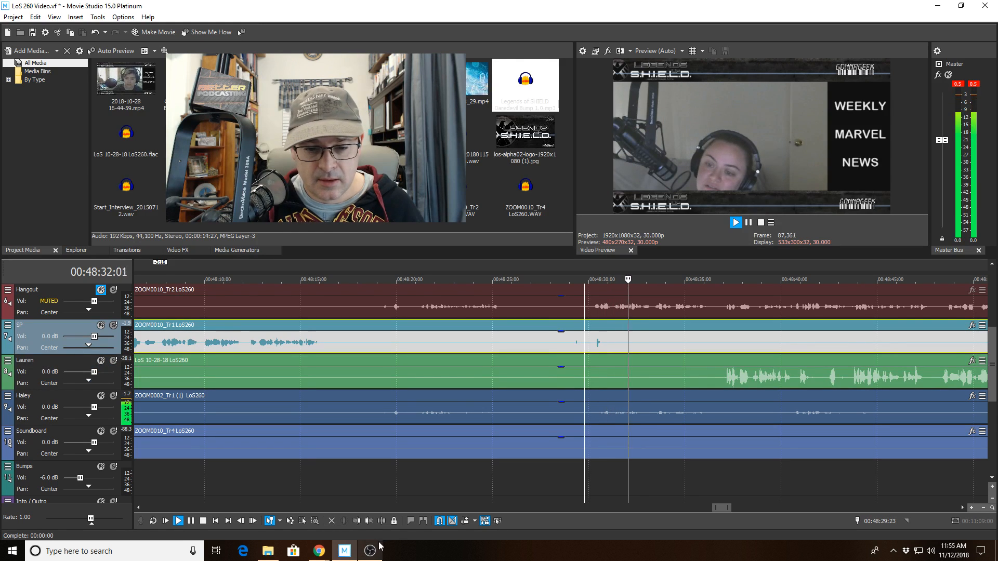
pyautogui.moveTo(584, 263); pyautogui.dragTo(616, 262)
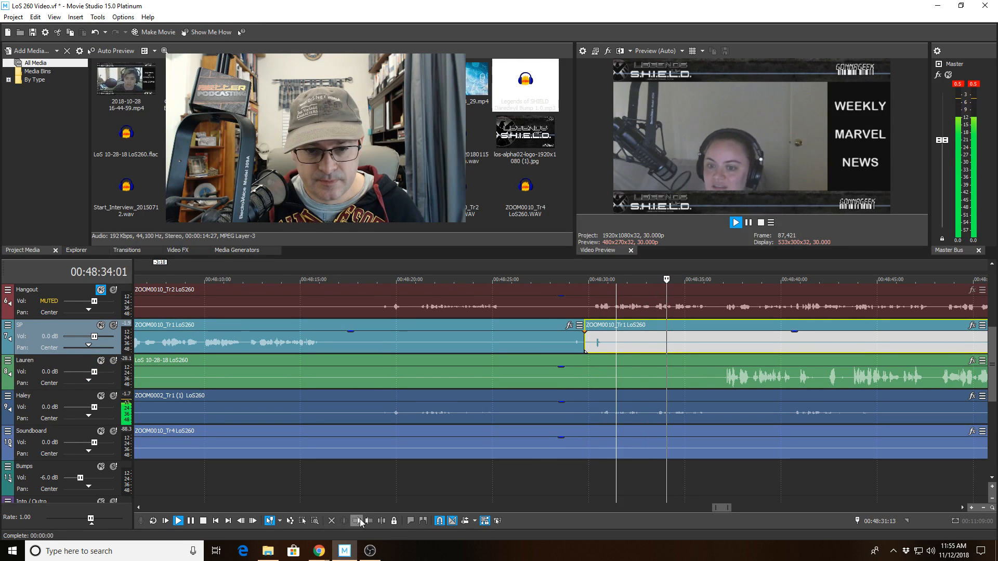
pyautogui.press('Delete')
pyautogui.click(573, 408)
pyautogui.press('space')
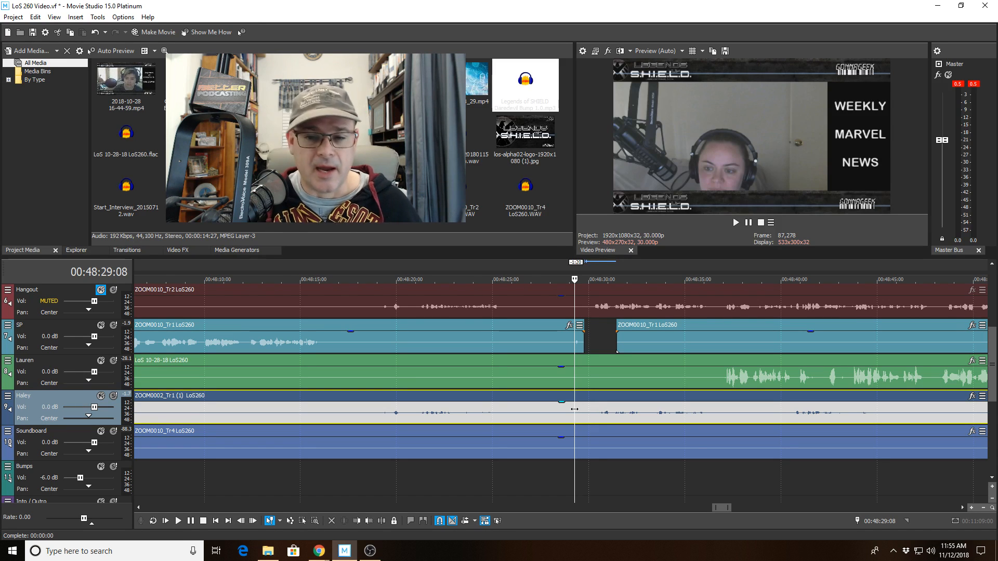
pyautogui.press('space')
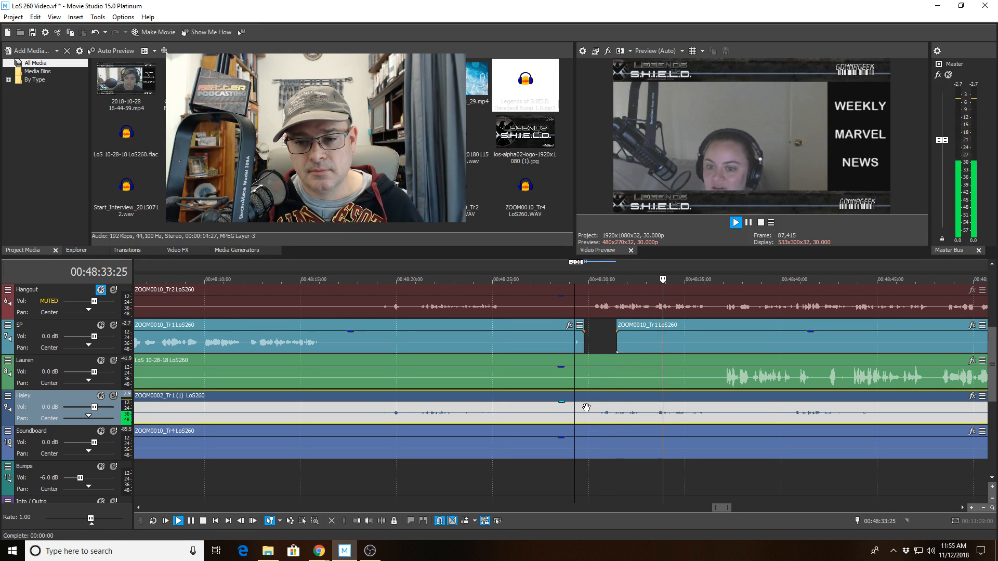
pyautogui.scroll(-2, 718, 406)
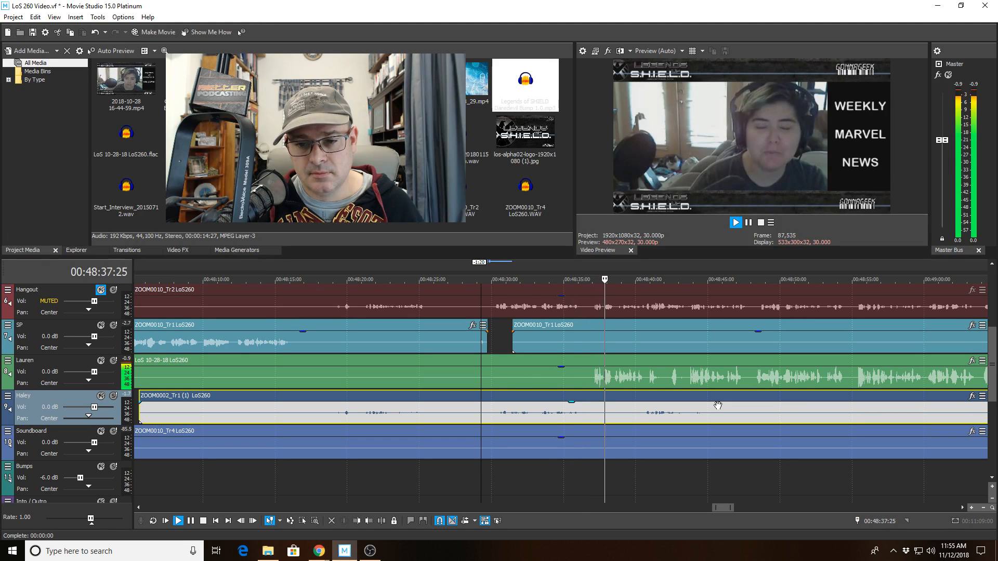
pyautogui.scroll(3, 686, 406)
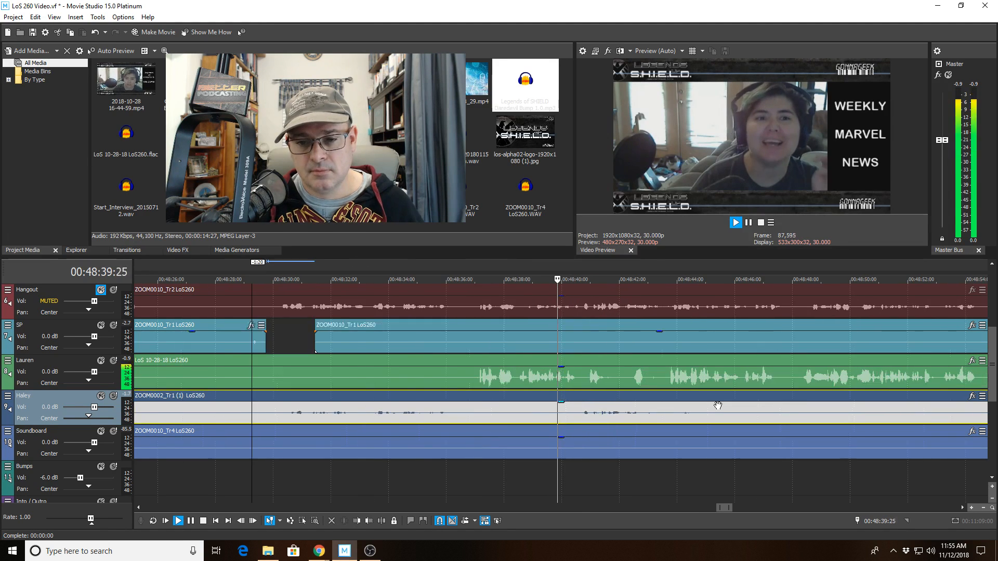
# Split the Lauren clip at 48:40:20 and trim the right piece to start at 48:41:29.
pyautogui.click(570, 377)
pyautogui.press('s')
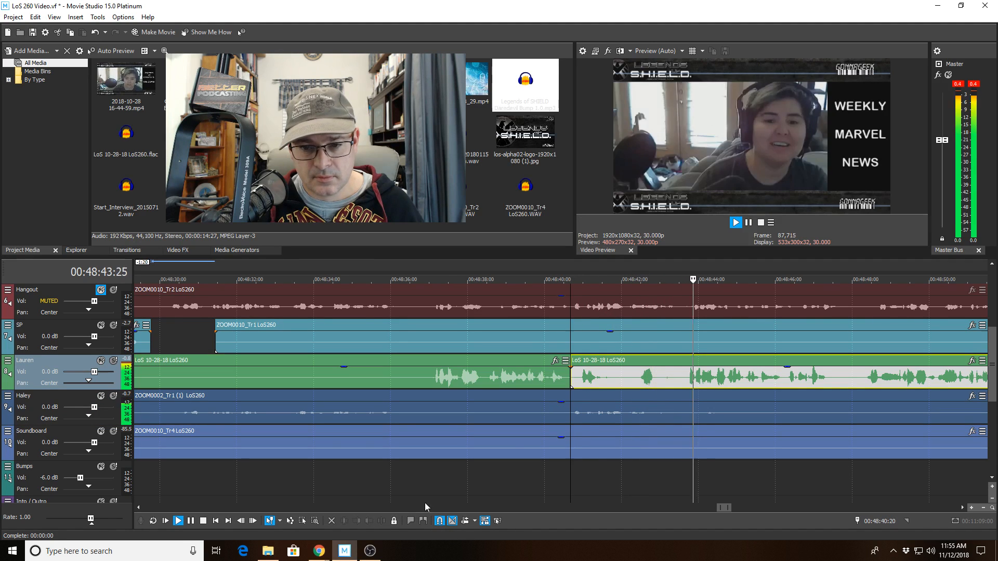
pyautogui.click(620, 377)
pyautogui.hotkey('alt', '[')
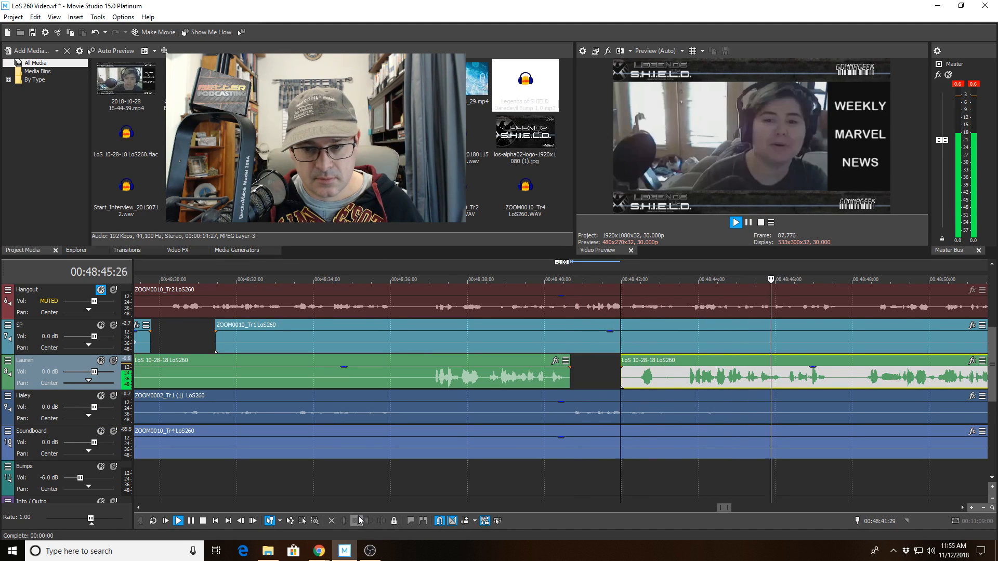
pyautogui.press('space')
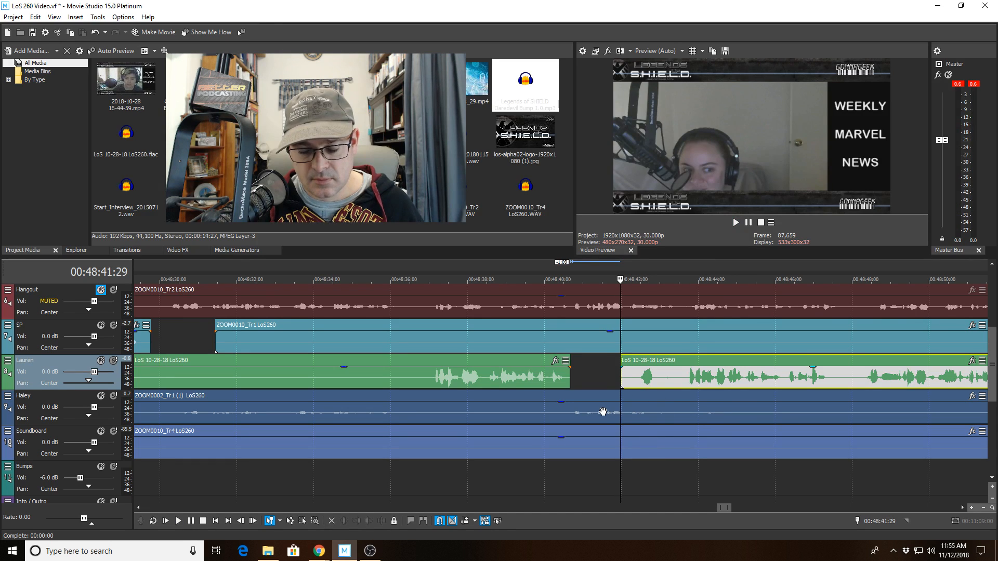
pyautogui.press('space')
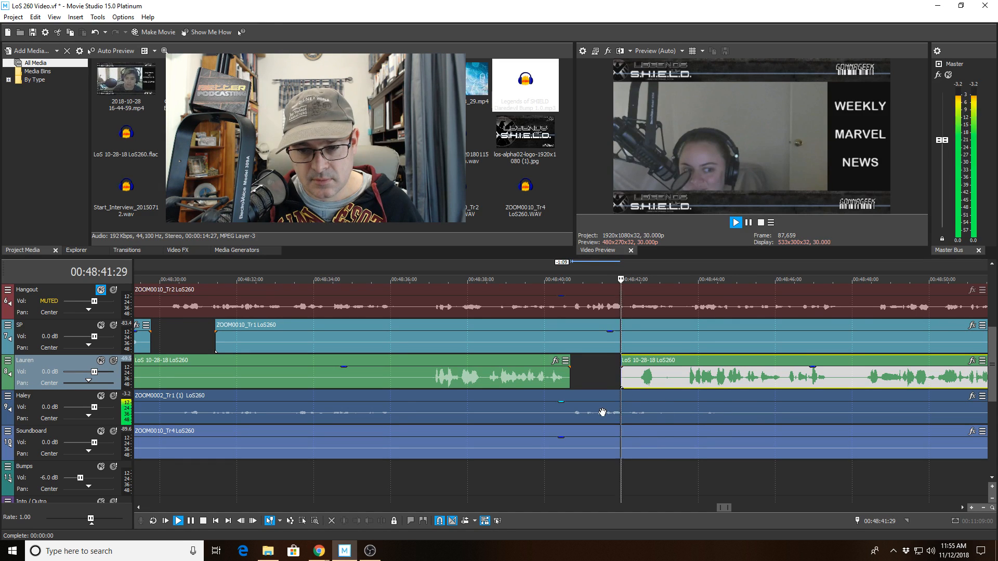
# Split Lauren again at 48:42:28, trim it to start at 48:43:15, play both gaps, then solo Haley.
pyautogui.click(658, 384)
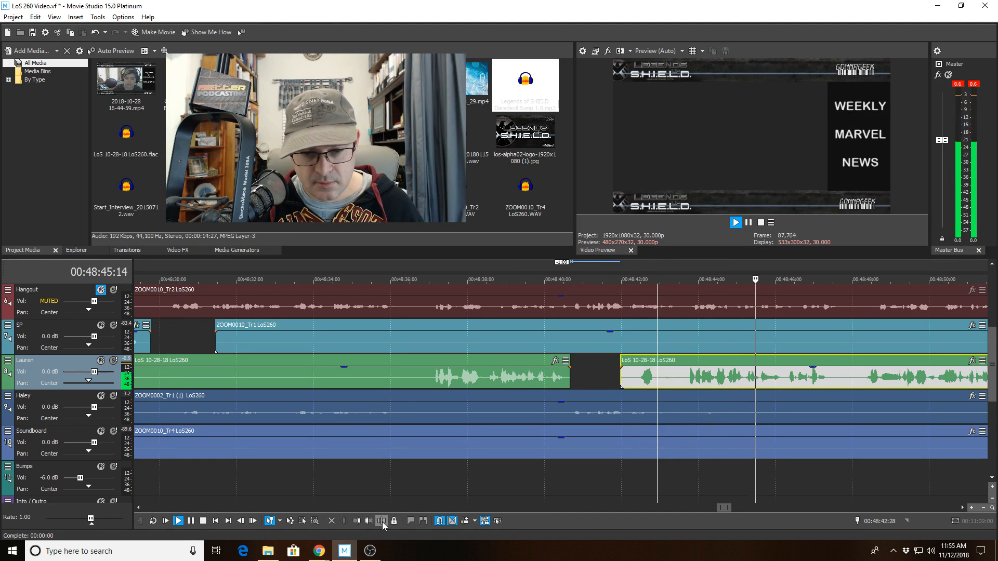
pyautogui.press('space')
pyautogui.press('s')
pyautogui.click(679, 377)
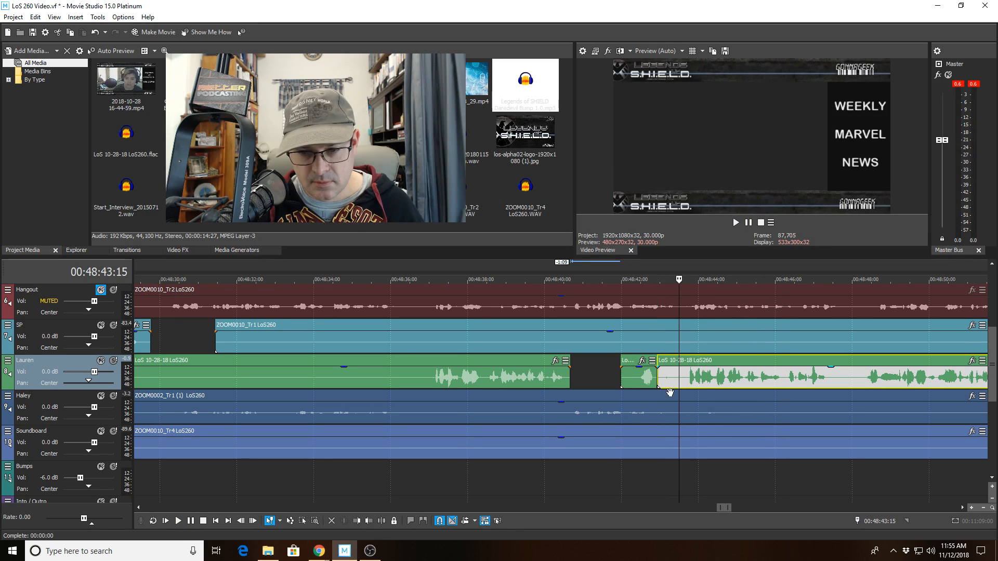
pyautogui.click(368, 521)
pyautogui.click(589, 376)
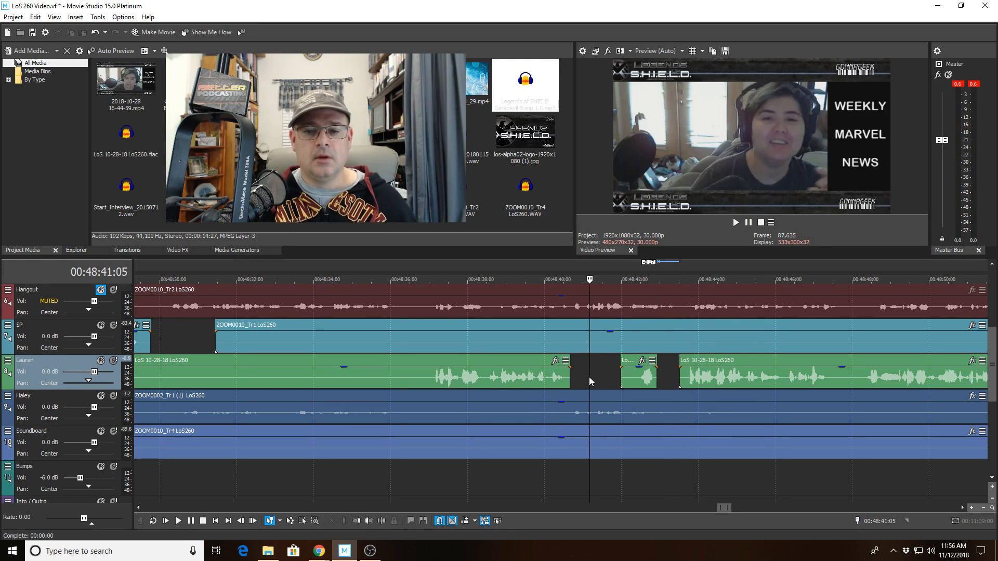
pyautogui.press('space')
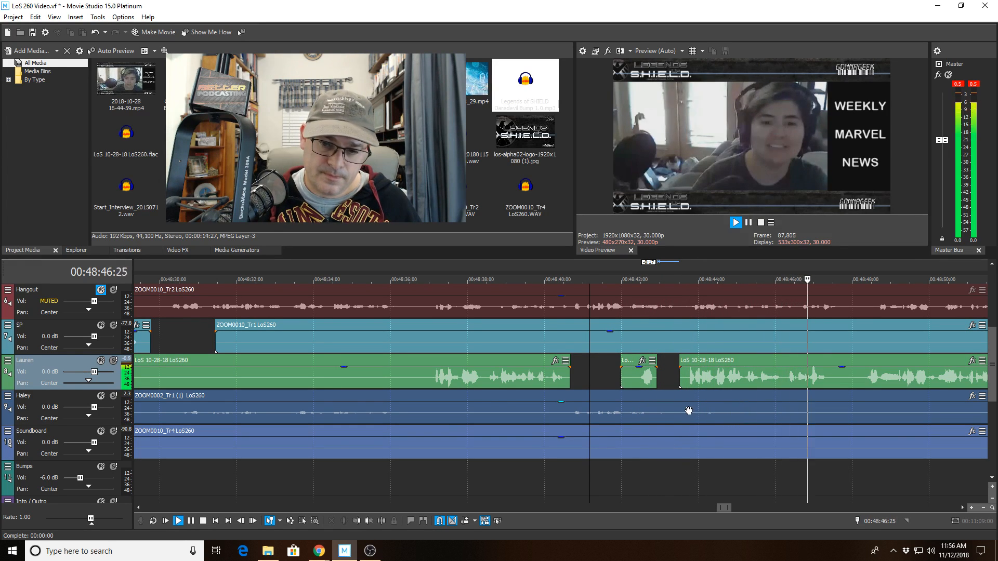
pyautogui.press('space')
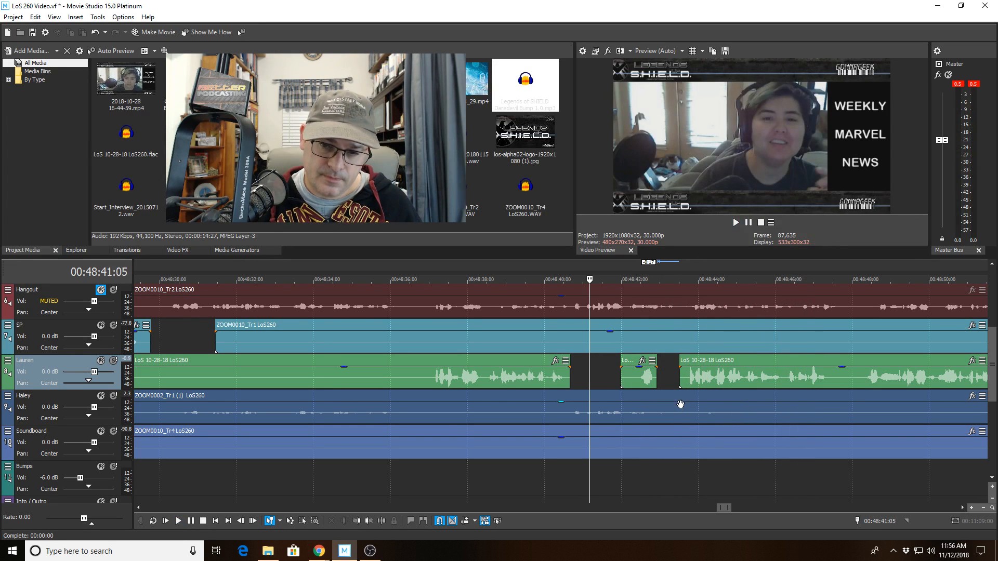
pyautogui.click(113, 397)
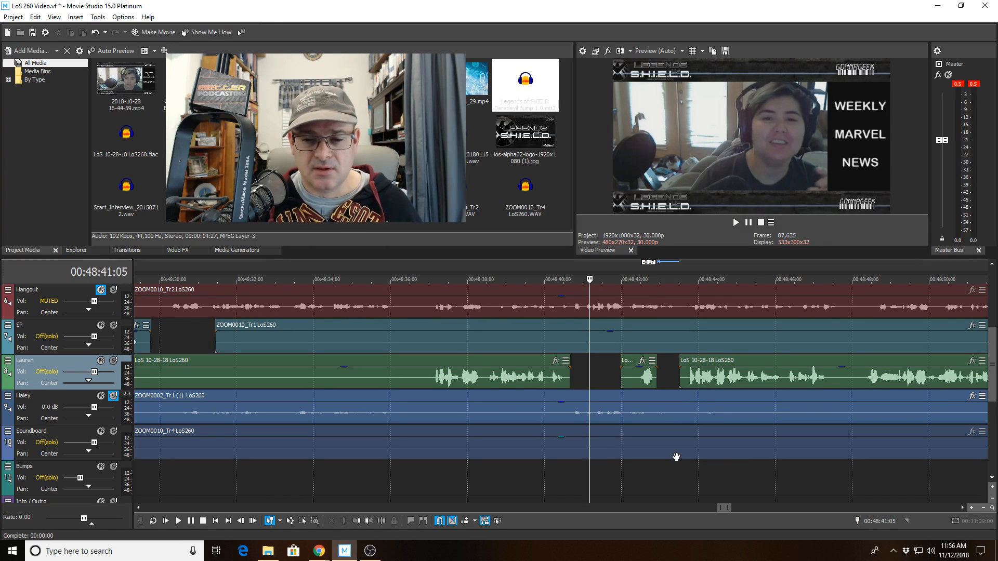
# Play back the new Lauren gaps with only Haley audible, then turn Haley's solo off.
pyautogui.scroll(2, 678, 436)
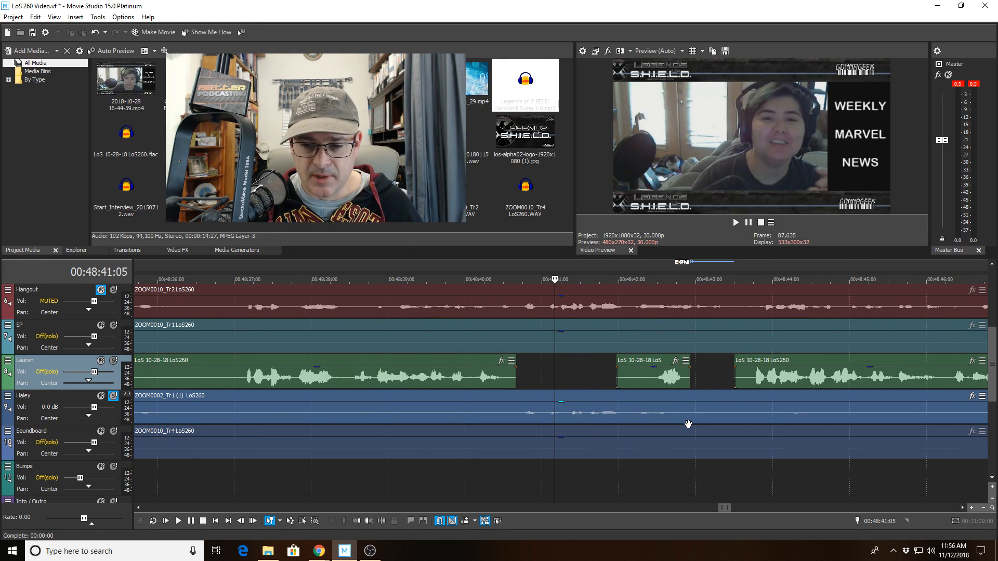
pyautogui.scroll(1, 688, 424)
pyautogui.press('space')
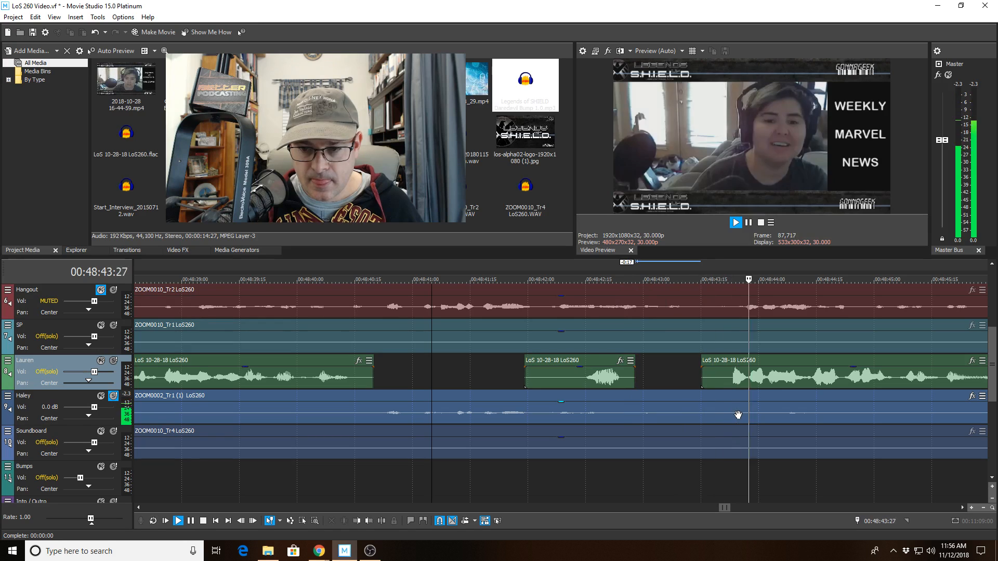
pyautogui.press('space')
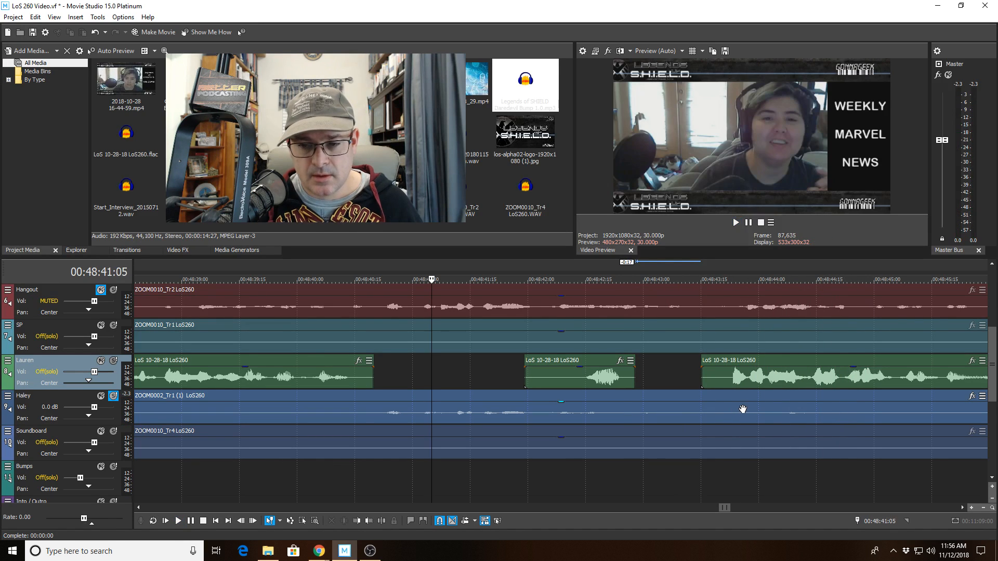
pyautogui.scroll(-2, 740, 410)
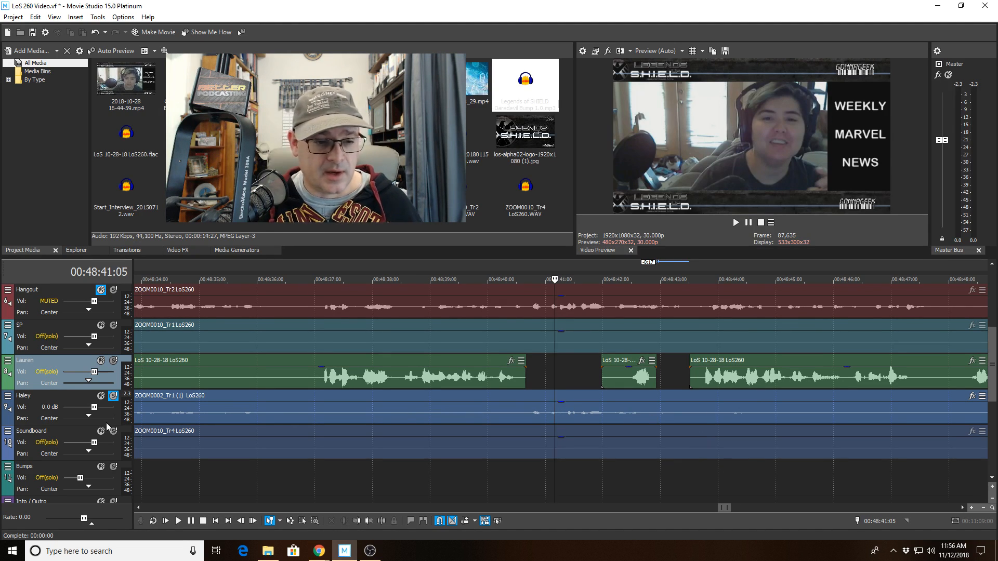
pyautogui.click(114, 396)
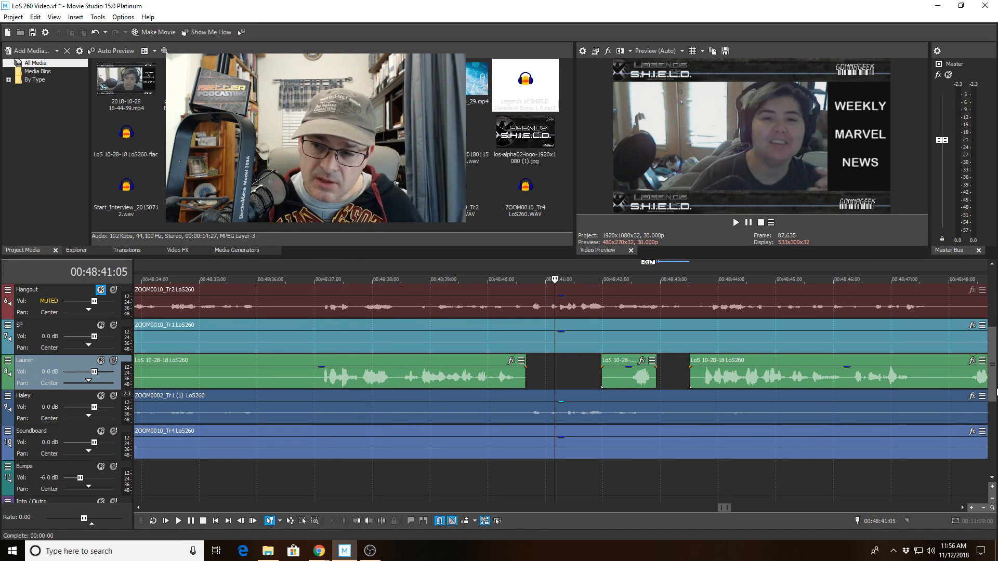
pyautogui.scroll(-3, 994, 407)
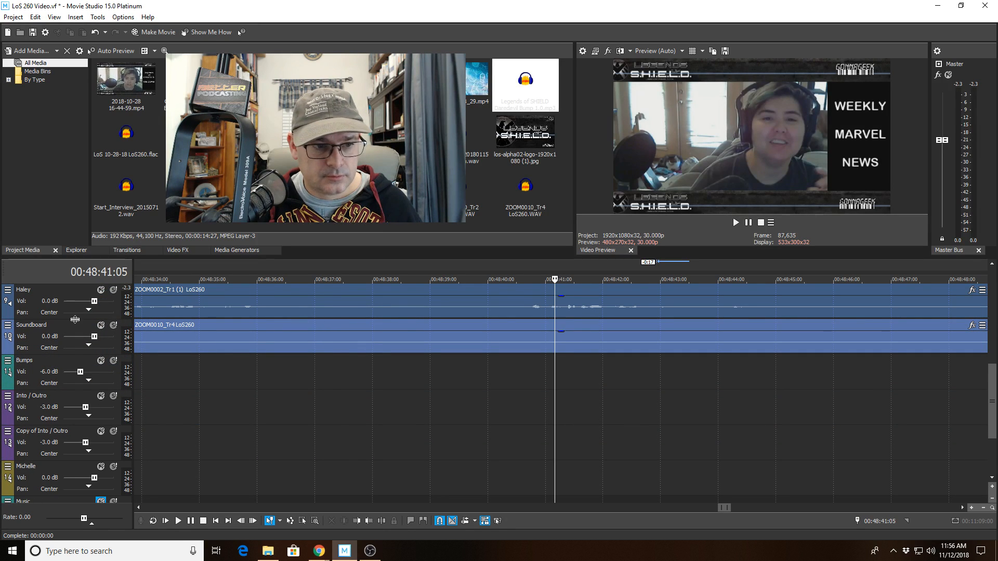
# Enlarge the Haley track, split its clip at 48:44:01, trim the right piece to 48:45:02, then shrink the track.
pyautogui.moveTo(74, 318); pyautogui.dragTo(60, 472)
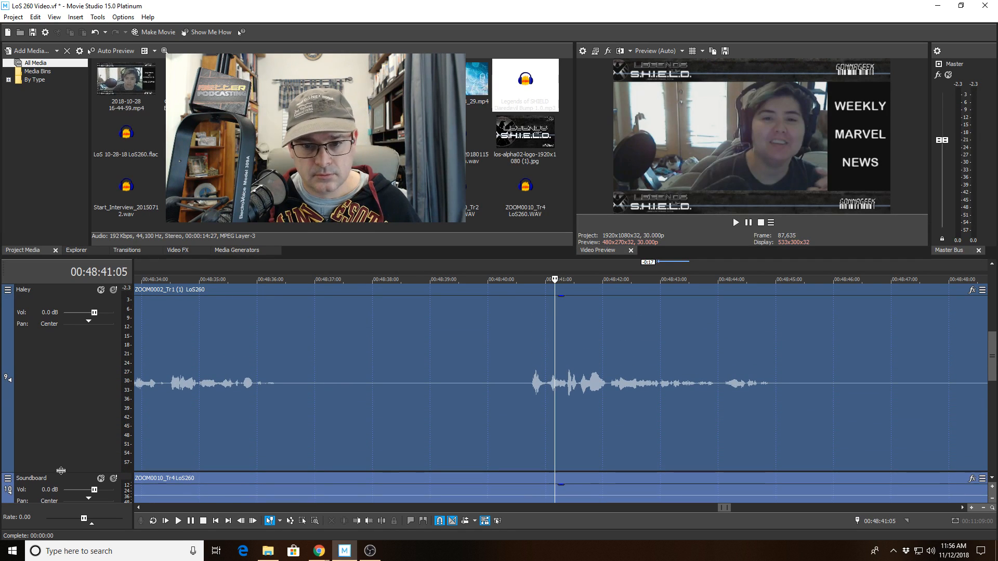
pyautogui.press('space')
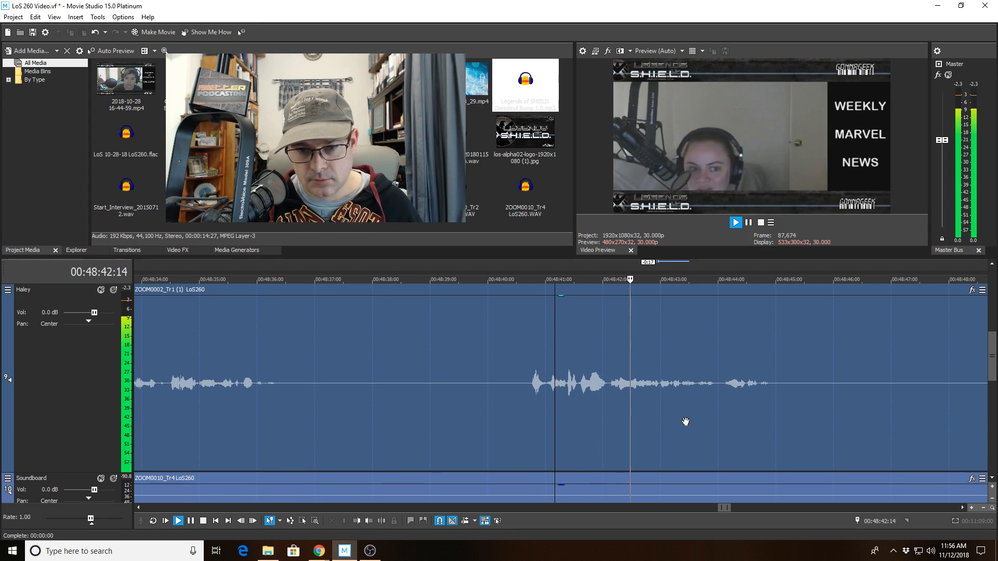
pyautogui.click(719, 394)
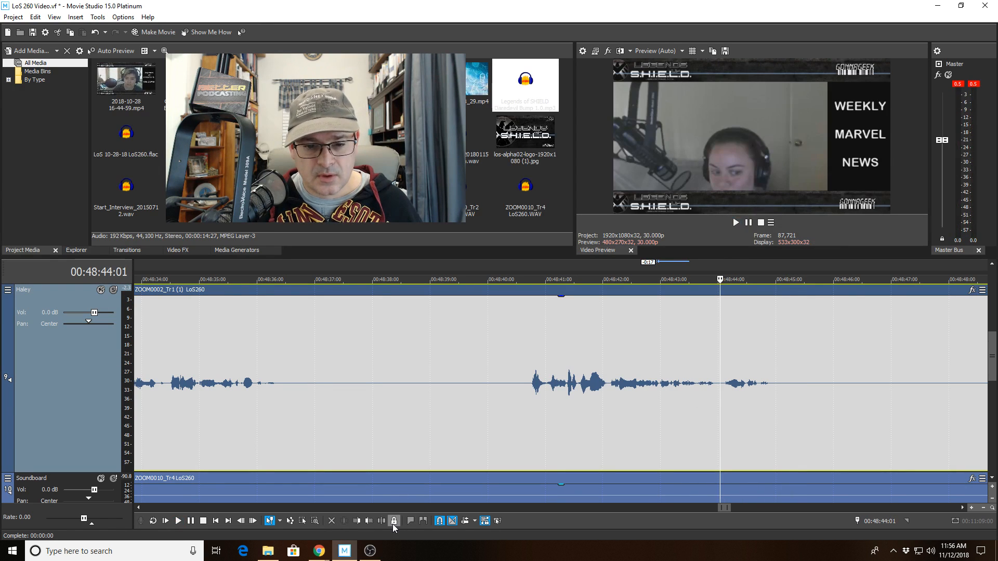
pyautogui.press('s')
pyautogui.click(778, 389)
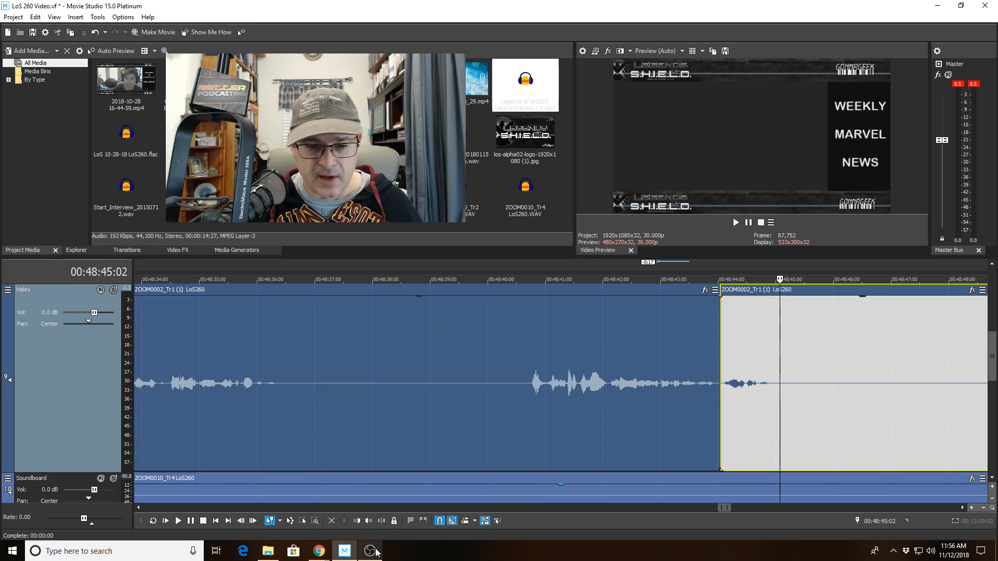
pyautogui.click(356, 521)
pyautogui.moveTo(84, 473); pyautogui.dragTo(101, 321)
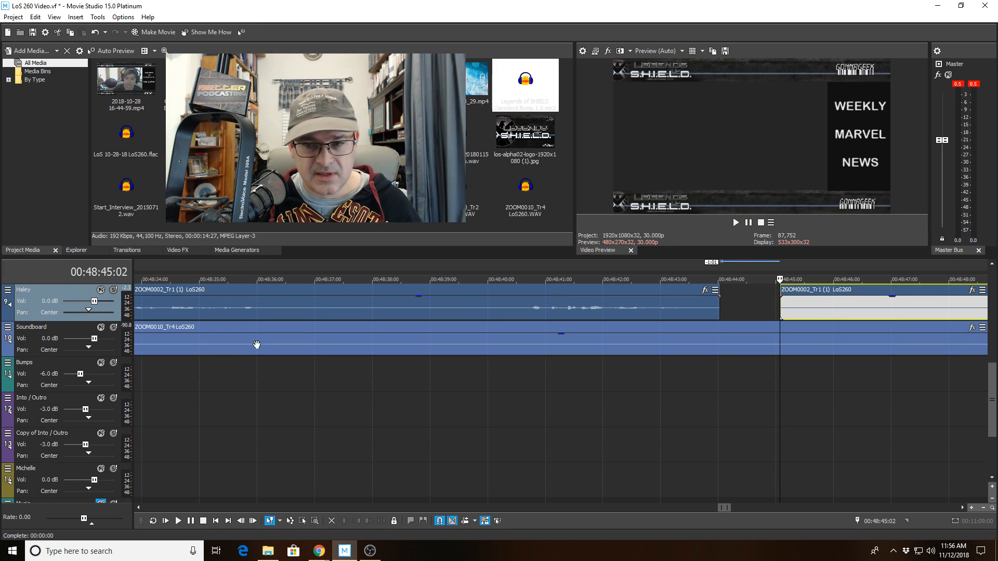
# Scroll the track list up to show SP, Lauren, Hangout and Audio, and play from 48:41:15.
pyautogui.click(992, 264)
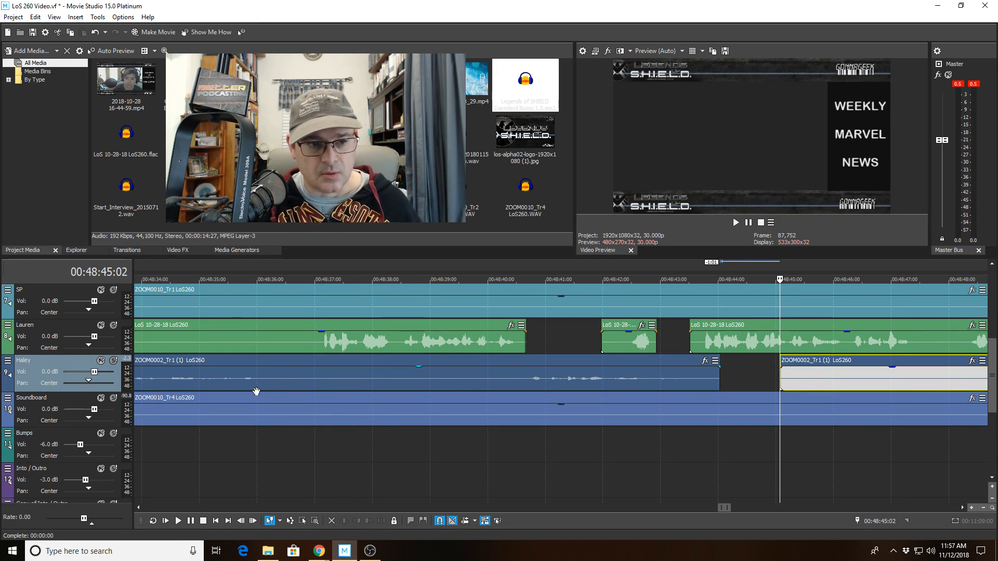
pyautogui.click(574, 334)
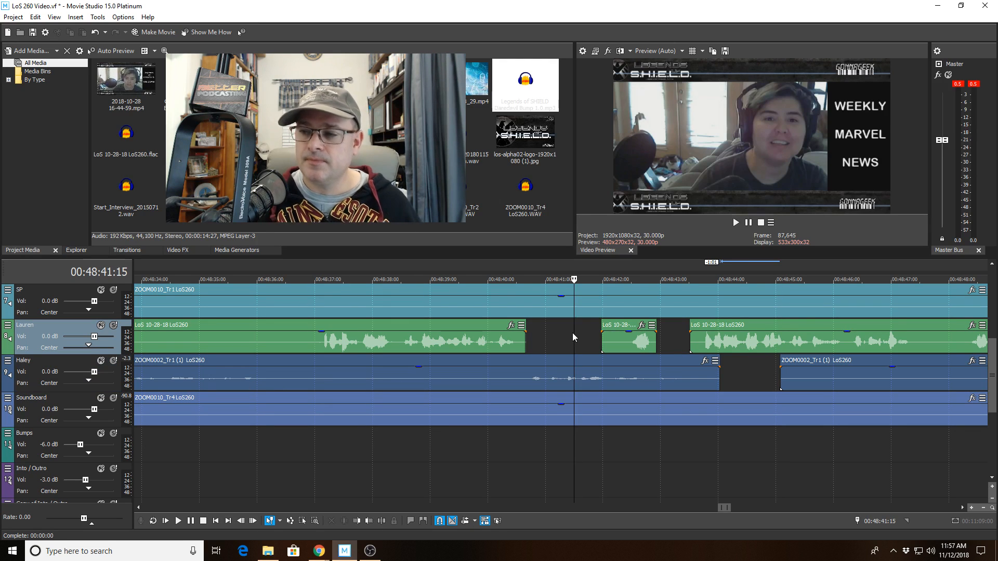
pyautogui.press('space')
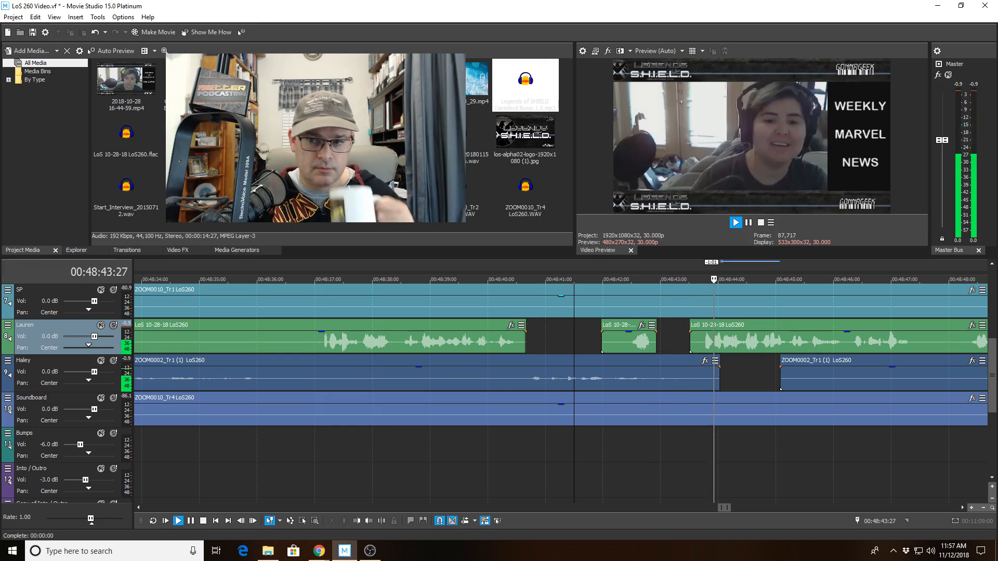
pyautogui.click(991, 265)
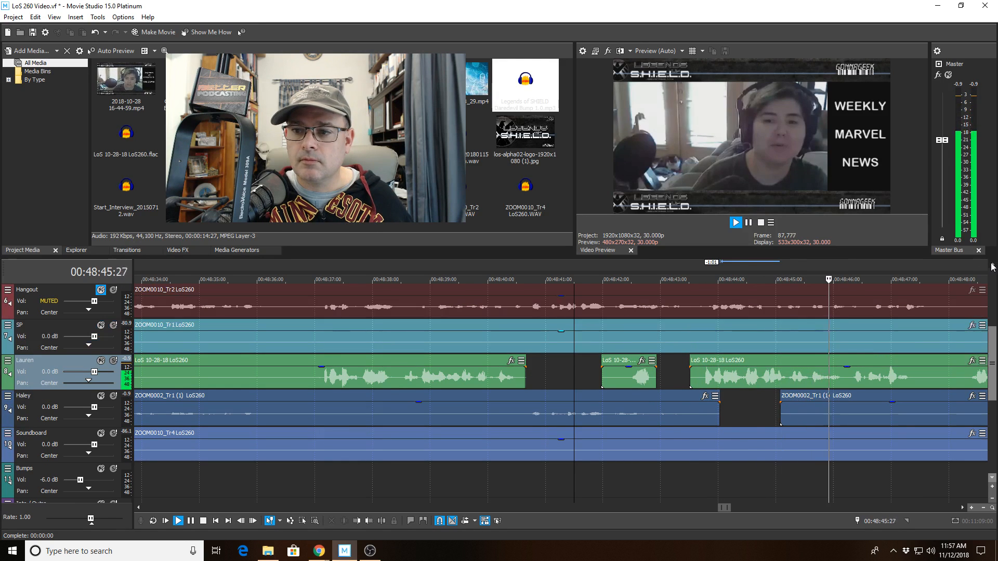
pyautogui.click(991, 264)
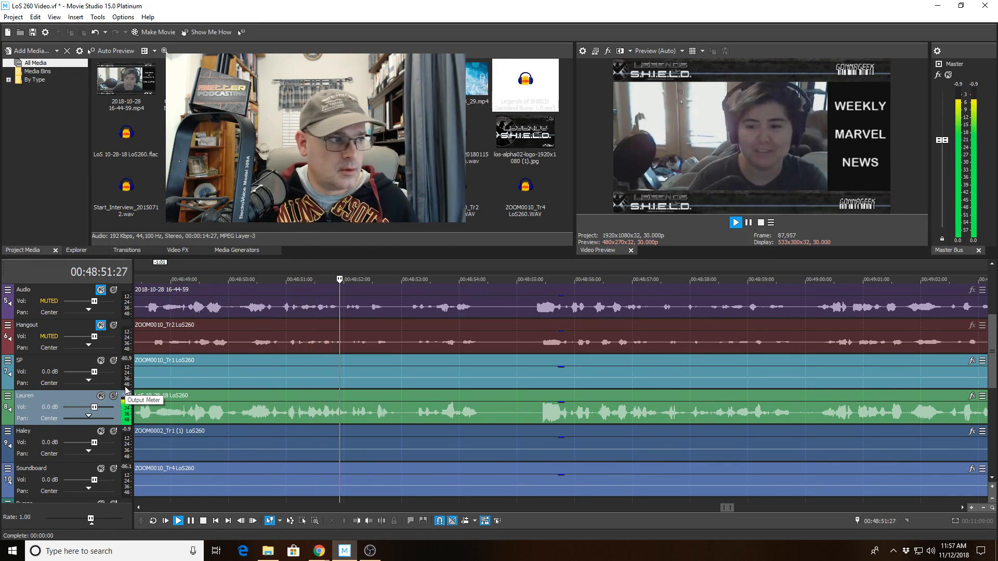
# Split the Haley clip at 48:51:26 and trim the right piece to start at 48:54:00.
pyautogui.click(335, 448)
pyautogui.press('s')
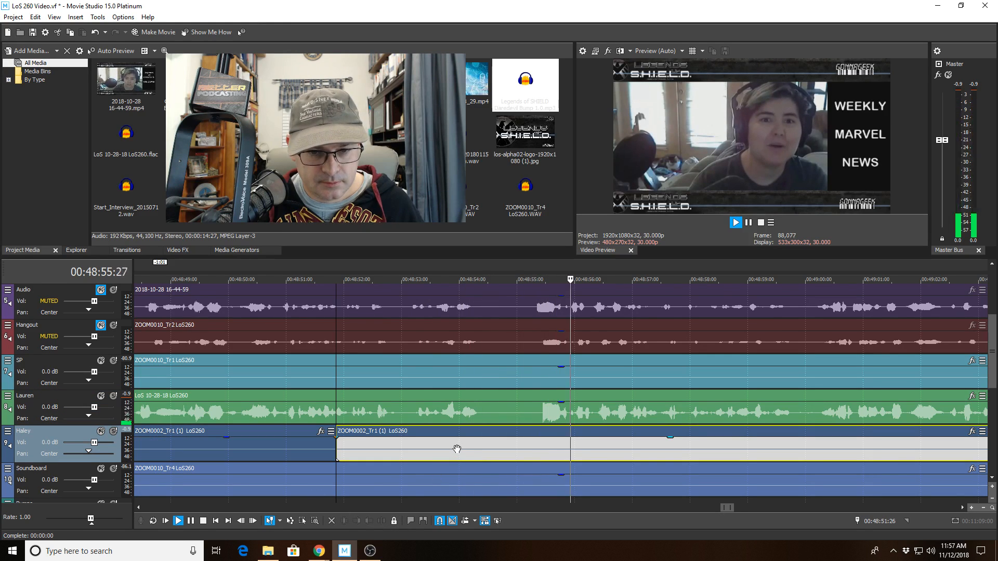
pyautogui.click(456, 448)
pyautogui.click(356, 520)
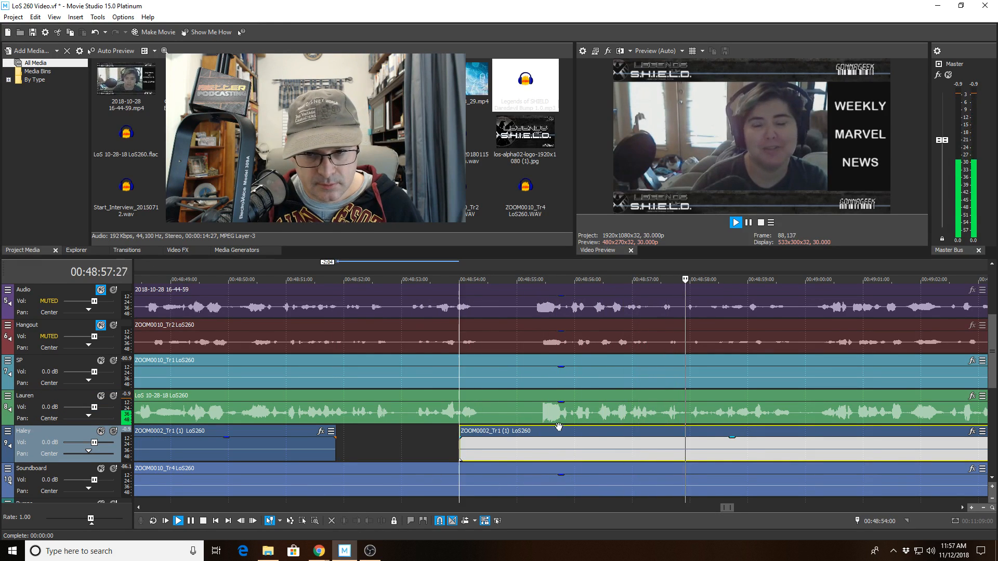
# Split the Lauren clip at 49:06:25 and trim the right piece to start at 49:07:10.
pyautogui.click(803, 412)
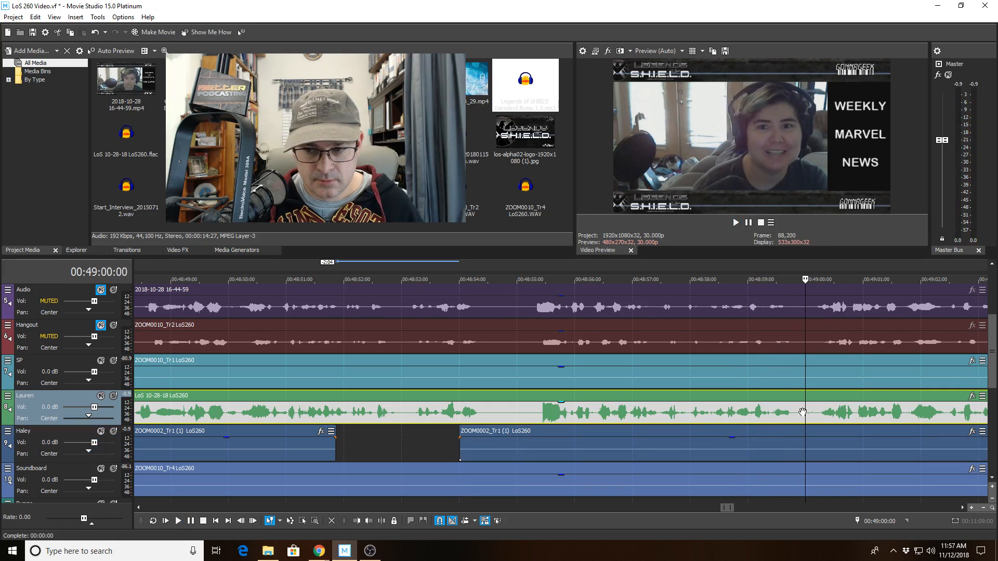
pyautogui.press('space')
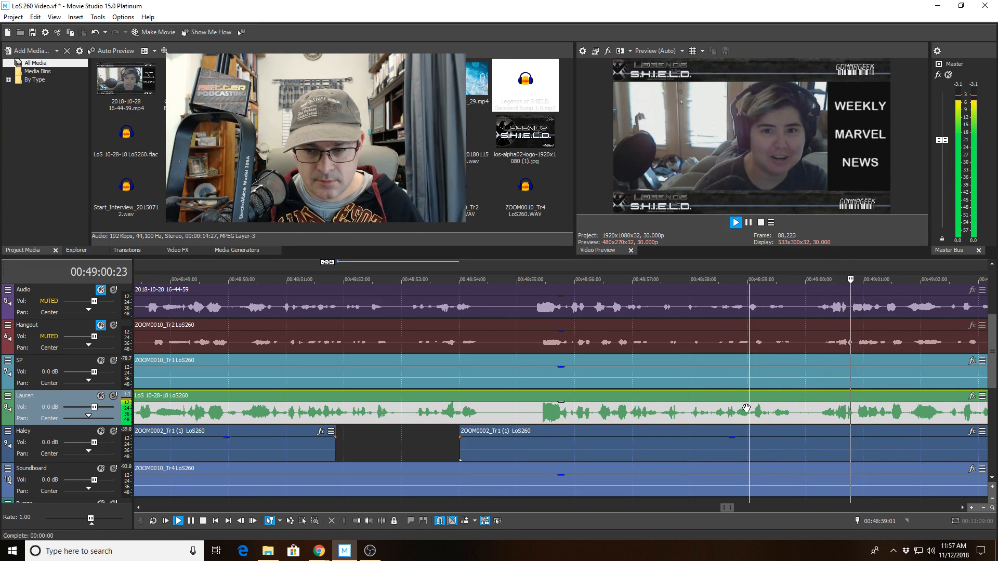
pyautogui.scroll(-2, 440, 407)
pyautogui.scroll(-2, 440, 407)
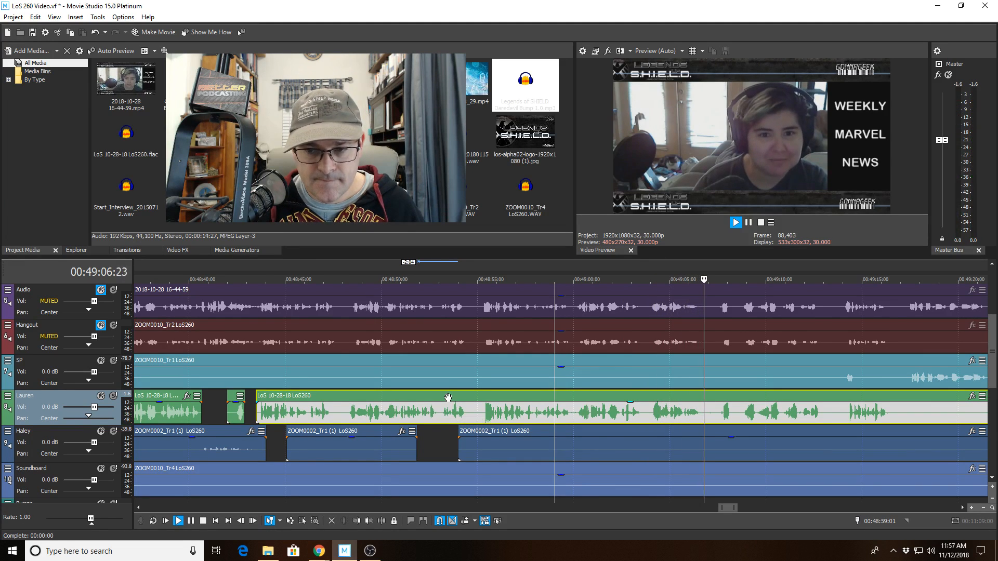
pyautogui.click(704, 421)
pyautogui.click(381, 521)
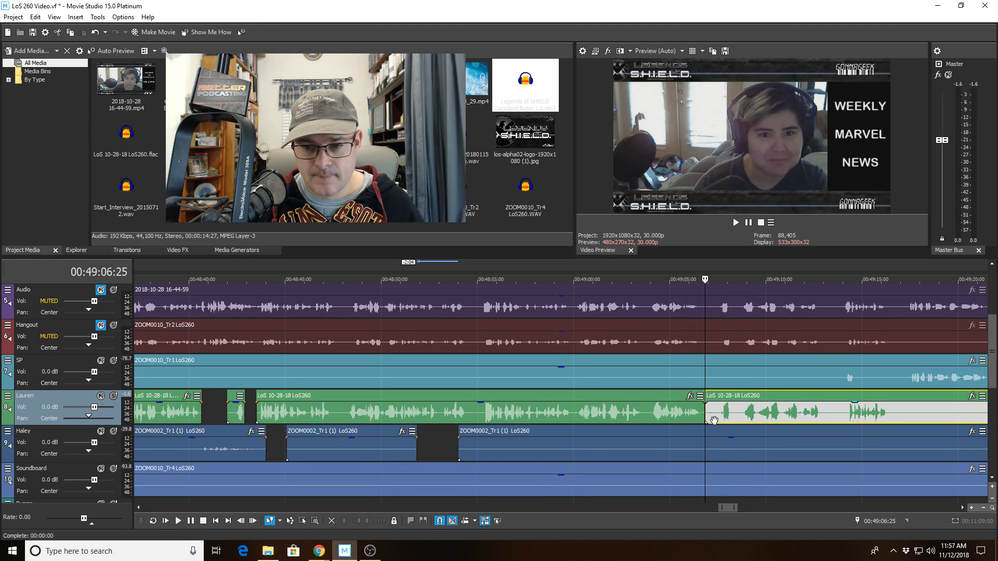
pyautogui.press('space')
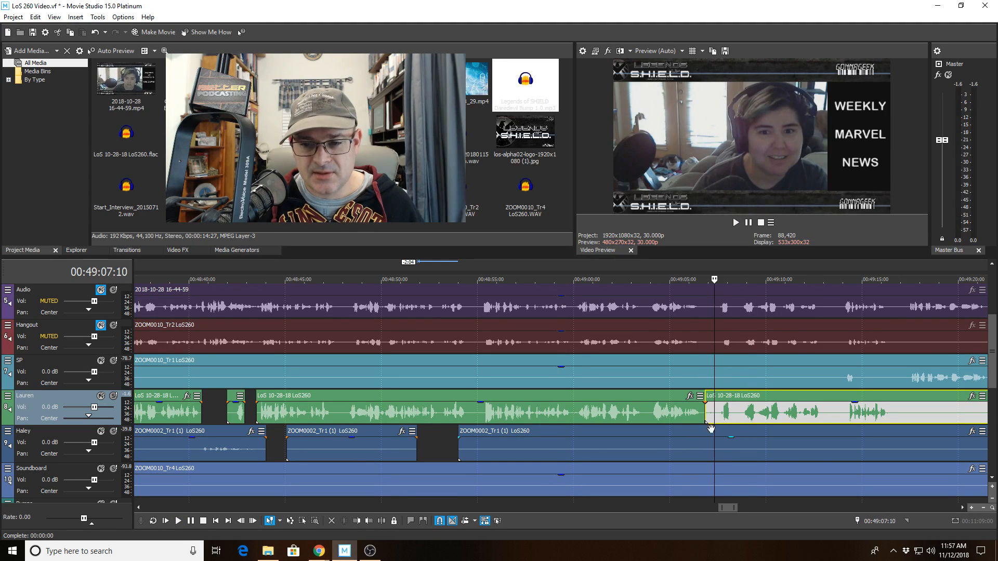
pyautogui.click(356, 521)
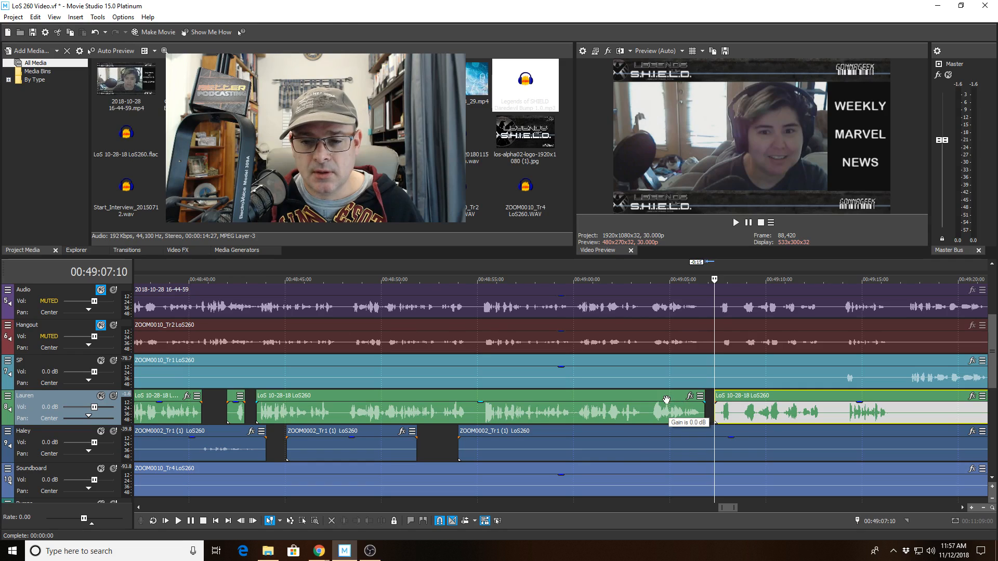
# Move the playhead back to 49:01:20 and replay the edited section.
pyautogui.click(663, 394)
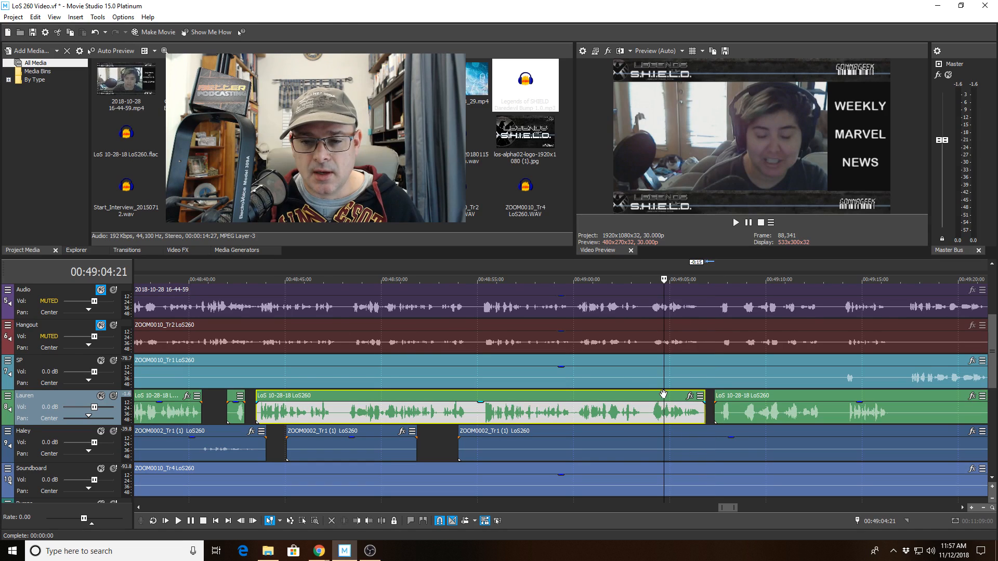
pyautogui.click(643, 361)
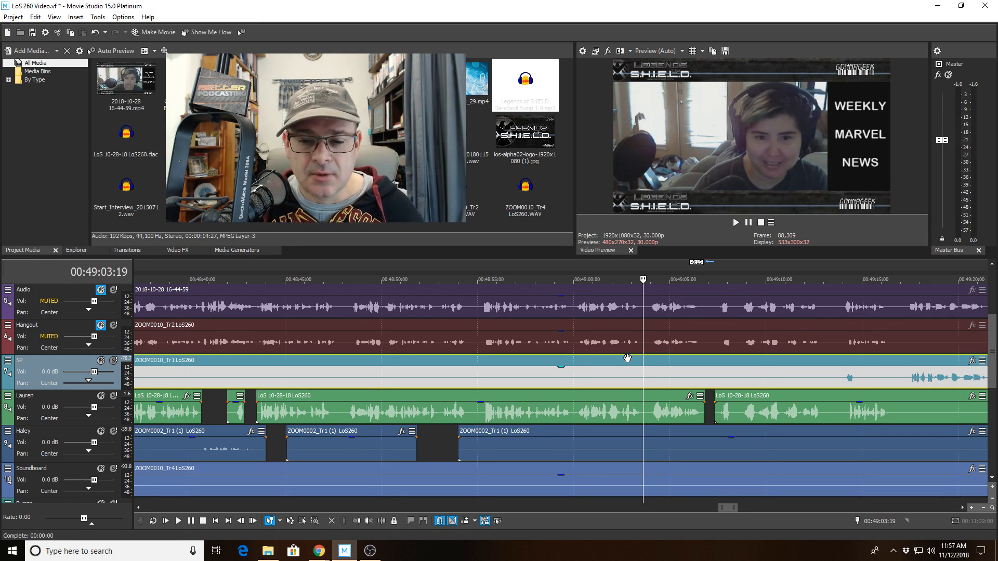
pyautogui.click(626, 361)
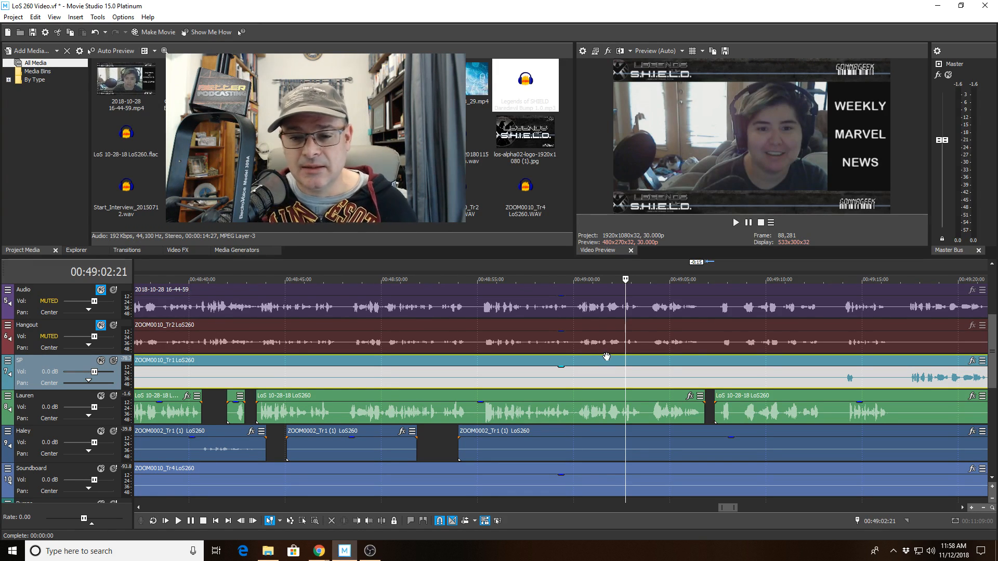
pyautogui.click(604, 361)
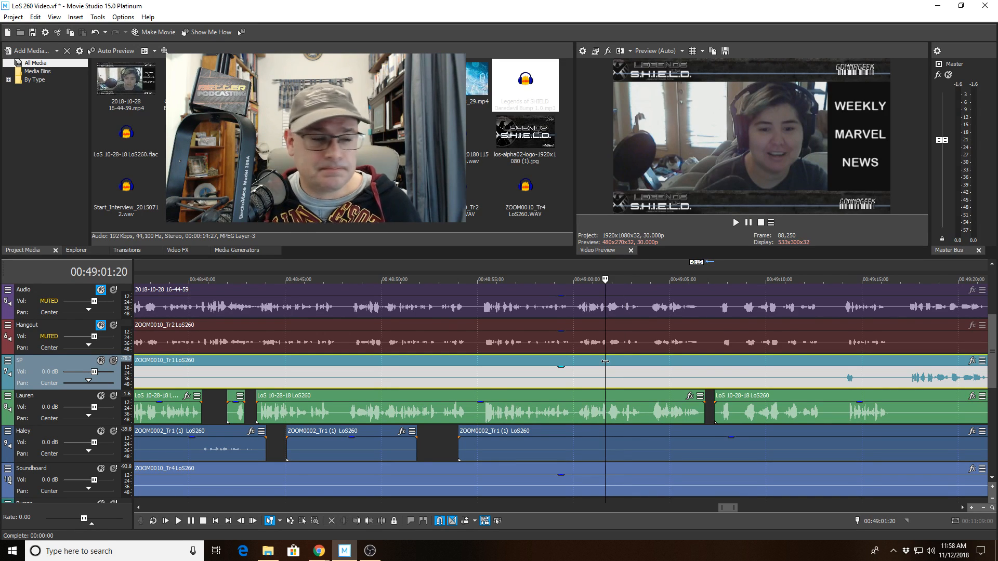
pyautogui.press('space')
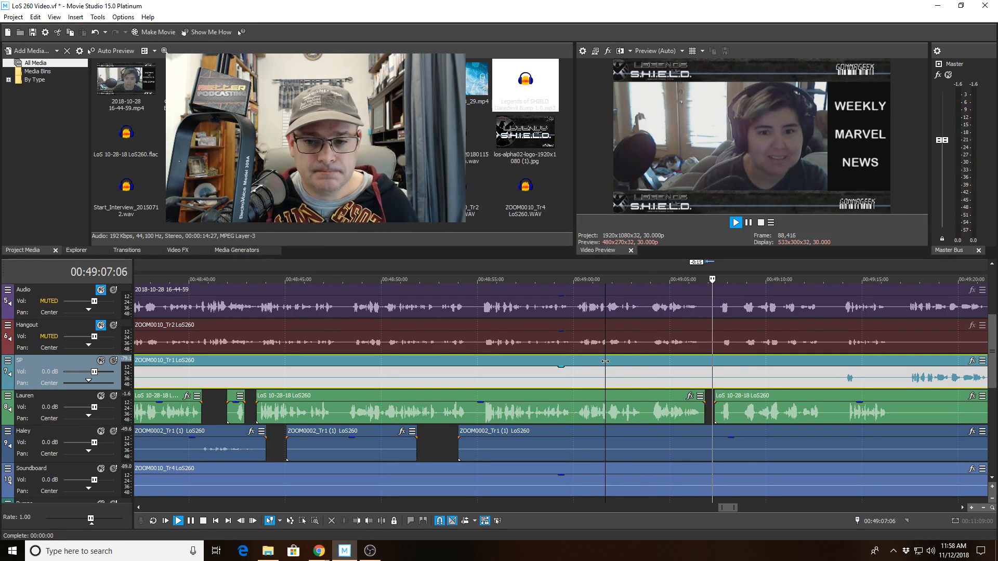
pyautogui.scroll(-1, 606, 366)
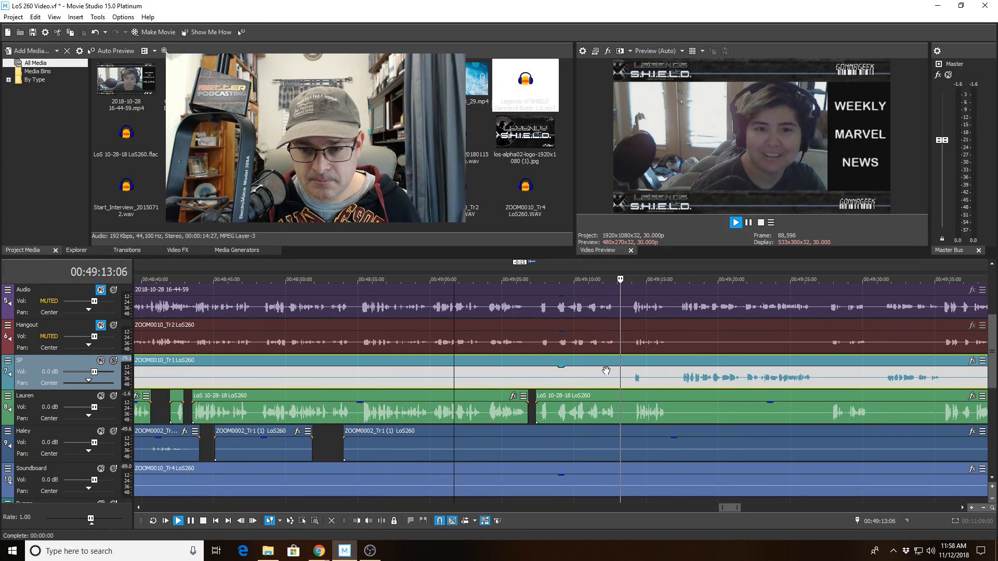
pyautogui.click(621, 378)
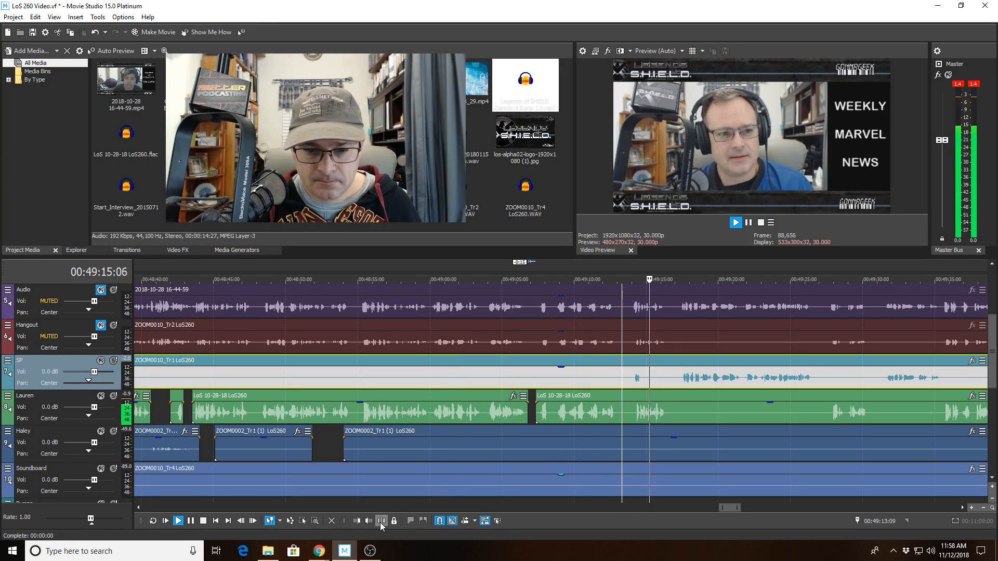
pyautogui.click(382, 521)
pyautogui.click(653, 379)
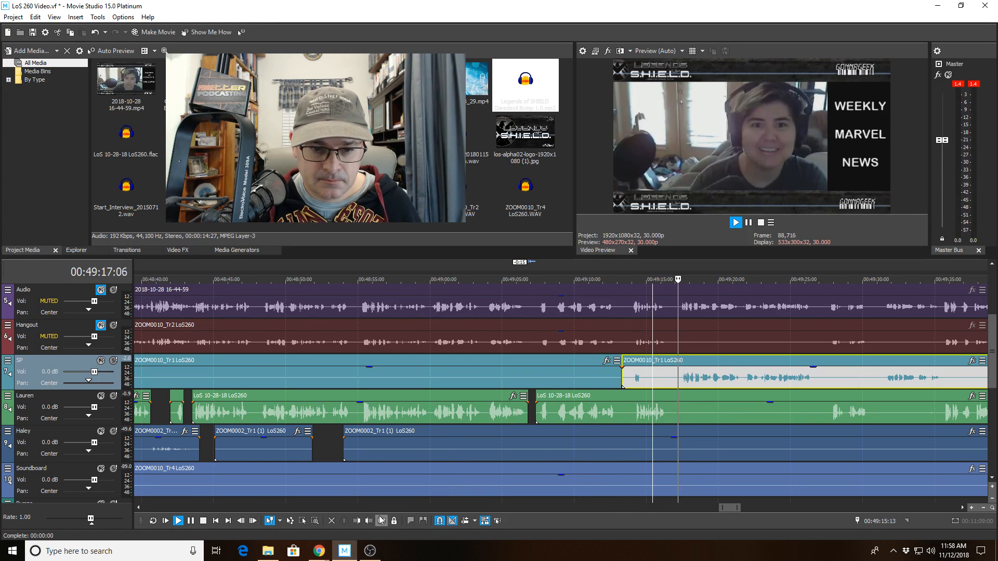
pyautogui.hotkey('alt', '[')
pyautogui.scroll(-2, 581, 466)
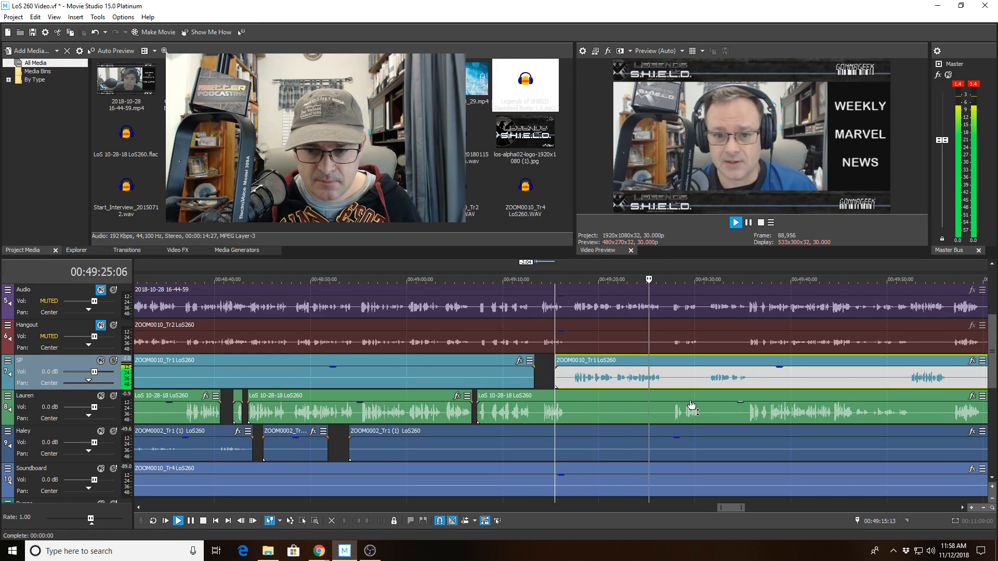
pyautogui.scroll(-2, 649, 411)
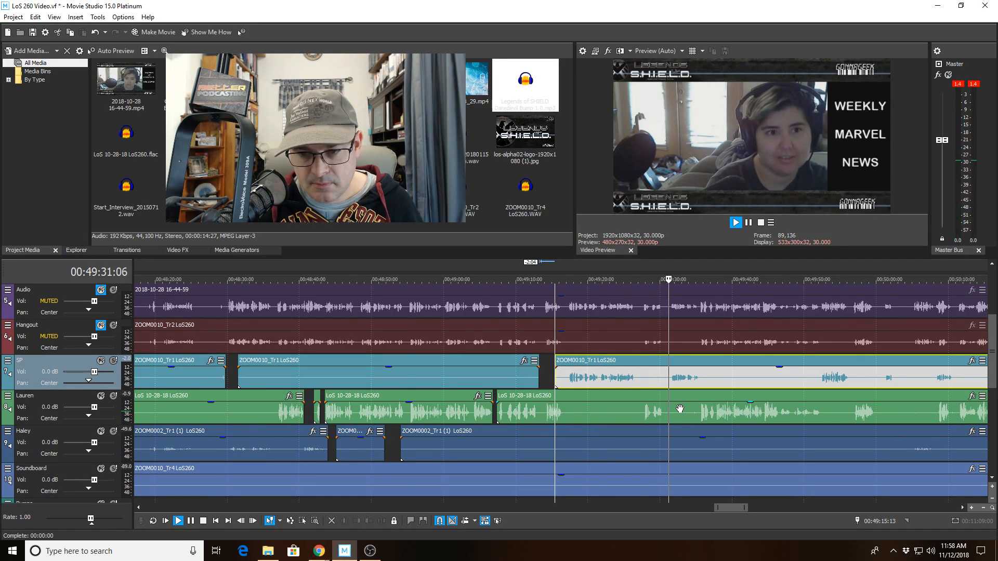
pyautogui.scroll(1, 680, 409)
pyautogui.scroll(1, 680, 409)
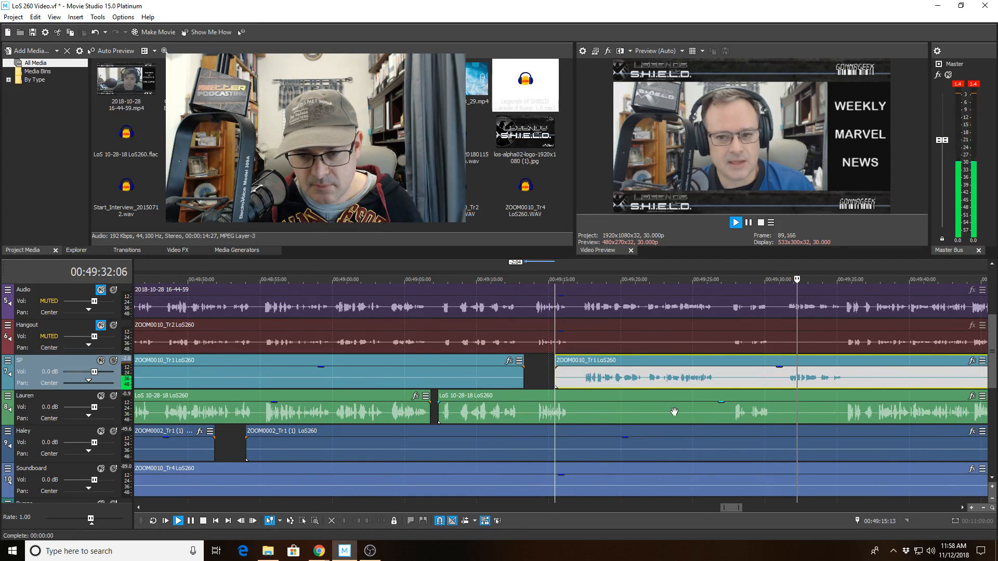
pyautogui.click(771, 397)
pyautogui.press('s')
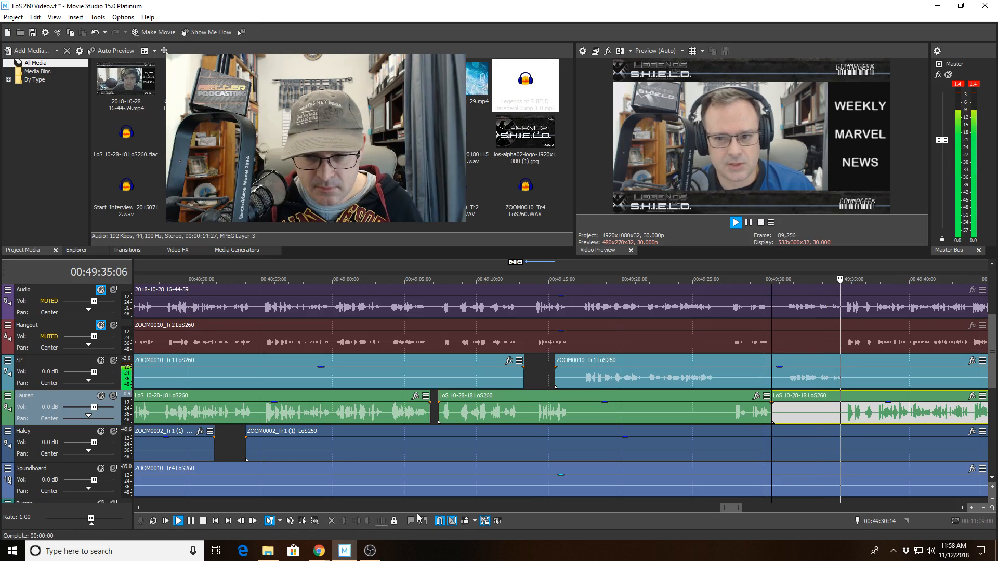
pyautogui.click(809, 416)
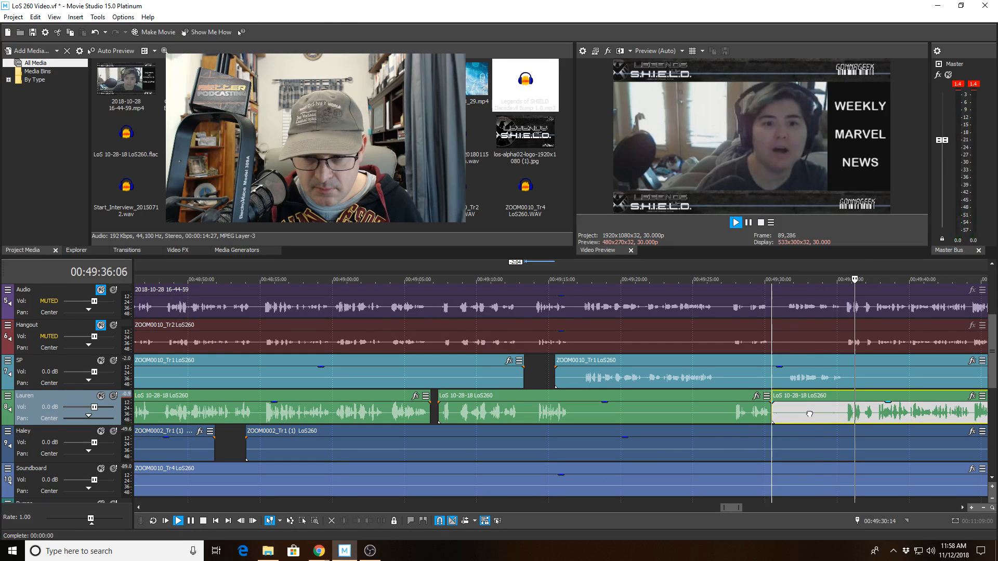
pyautogui.click(839, 396)
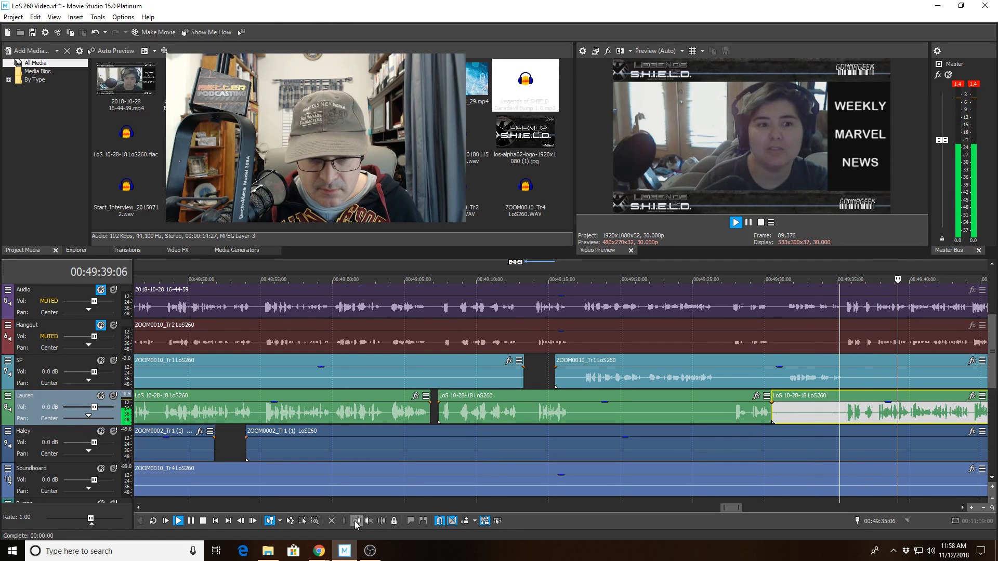
pyautogui.hotkey('alt', '[')
pyautogui.scroll(3, 769, 424)
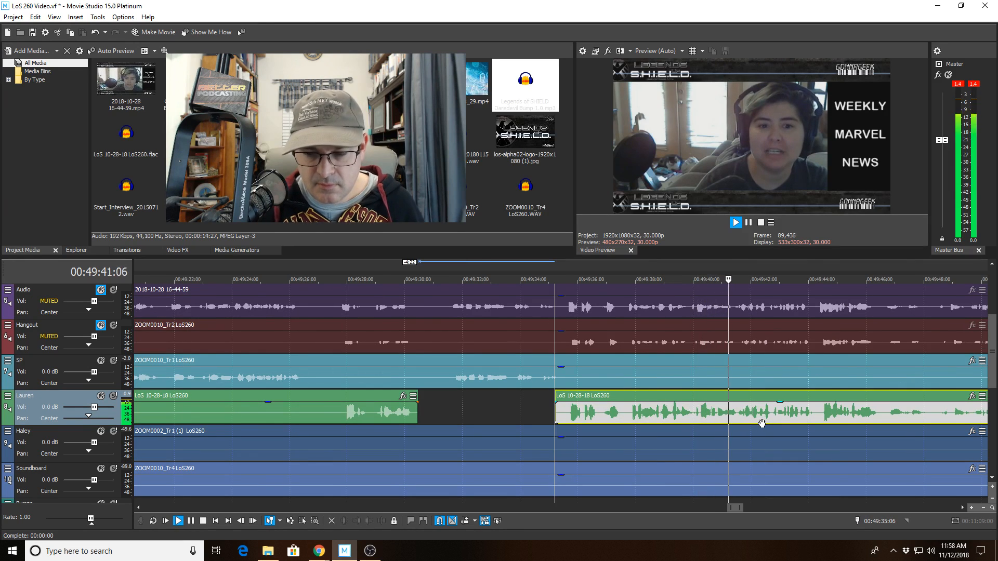
pyautogui.scroll(-3, 761, 423)
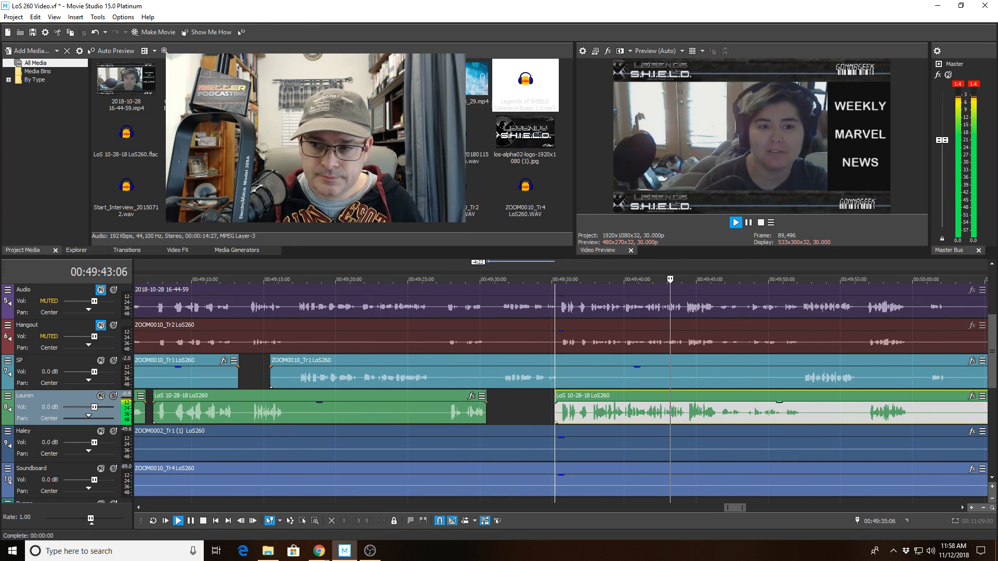
pyautogui.scroll(-1, 770, 377)
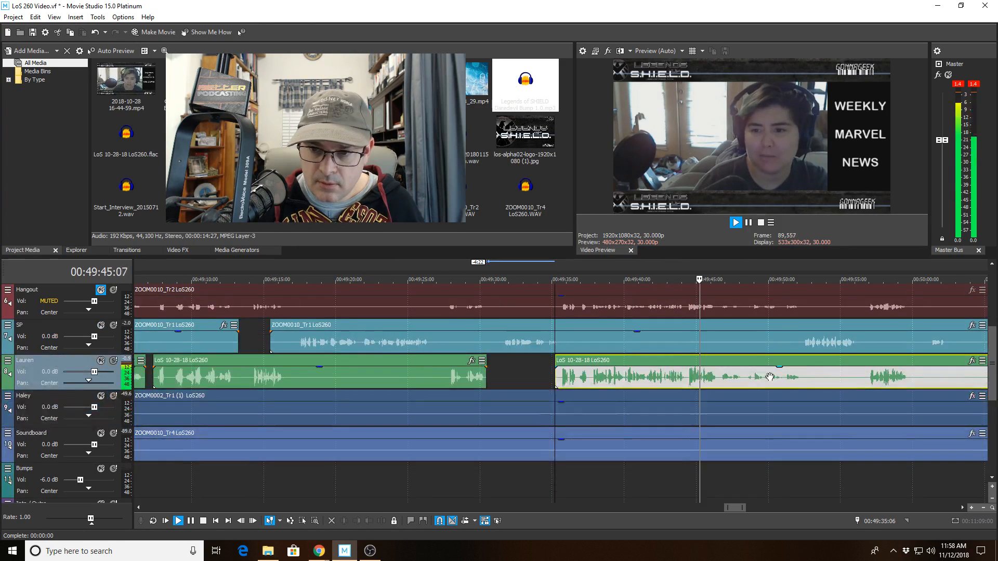
pyautogui.scroll(-2, 752, 381)
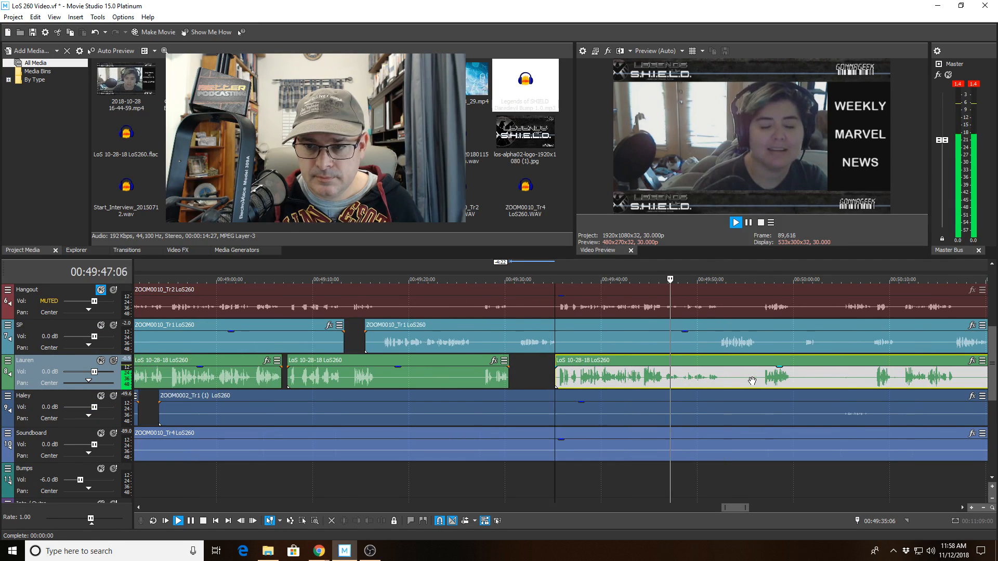
pyautogui.click(670, 382)
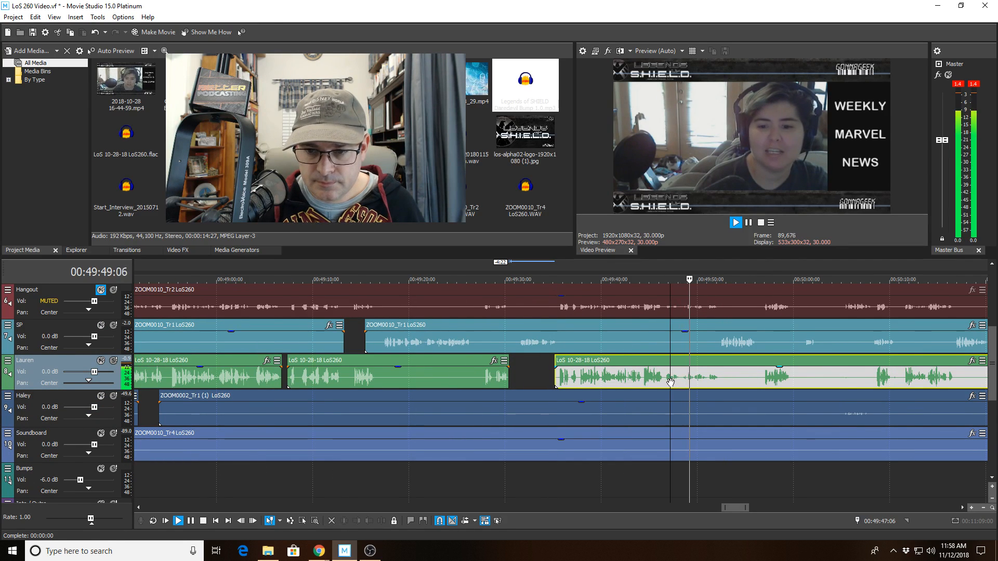
# Split Lauren's clip at 00:49:47:06 and trim the right piece's start to open a short gap.
pyautogui.press('space')
pyautogui.scroll(5, 655, 389)
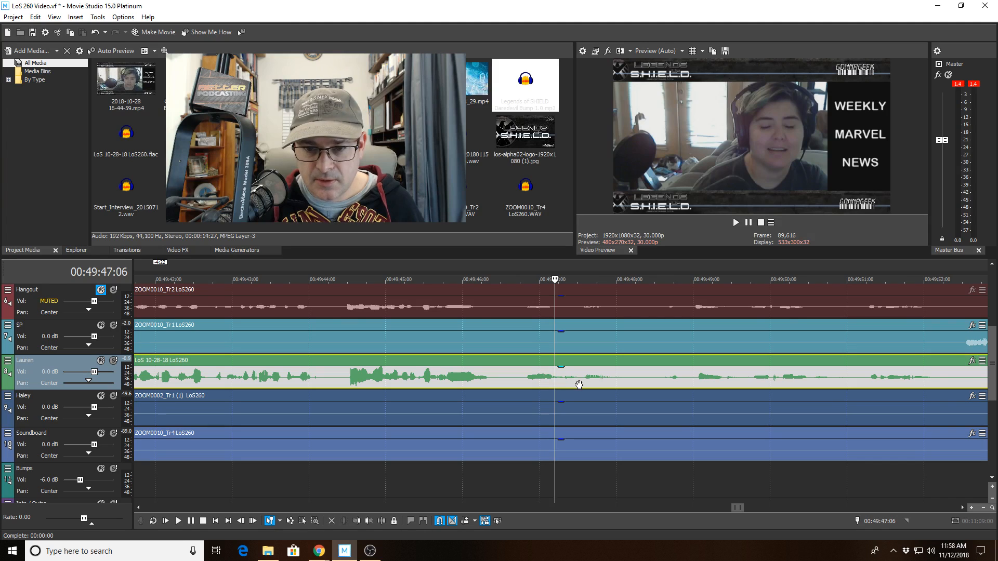
pyautogui.click(581, 385)
pyautogui.click(380, 521)
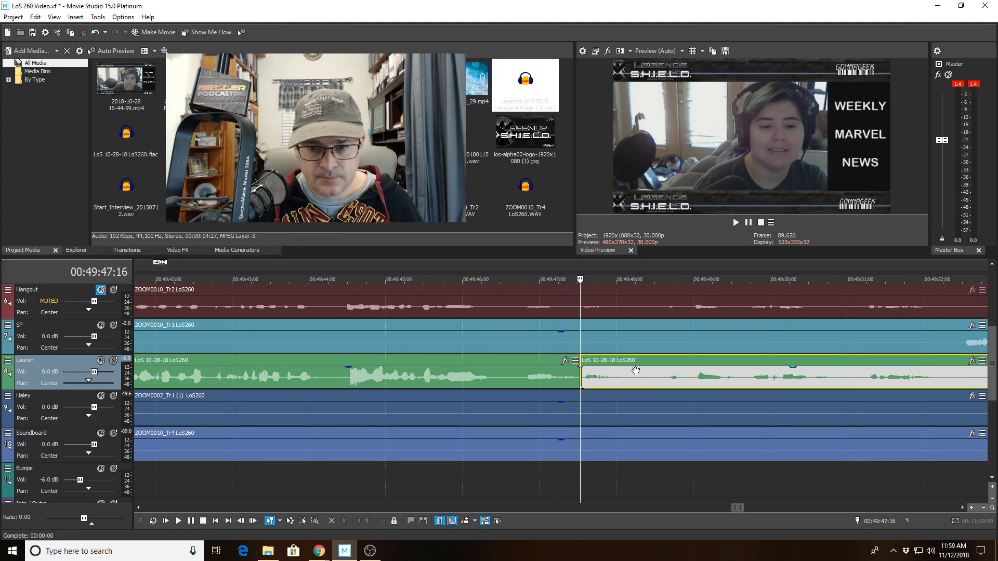
pyautogui.click(635, 372)
pyautogui.click(358, 521)
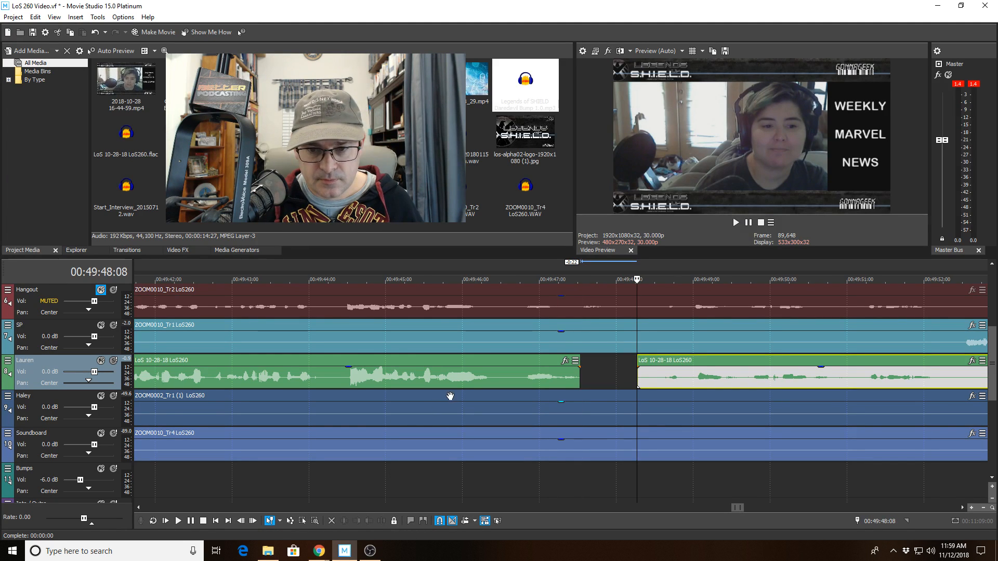
# Replay from just before the new Lauren gap to past 50:10 to check it.
pyautogui.click(478, 385)
pyautogui.press('space')
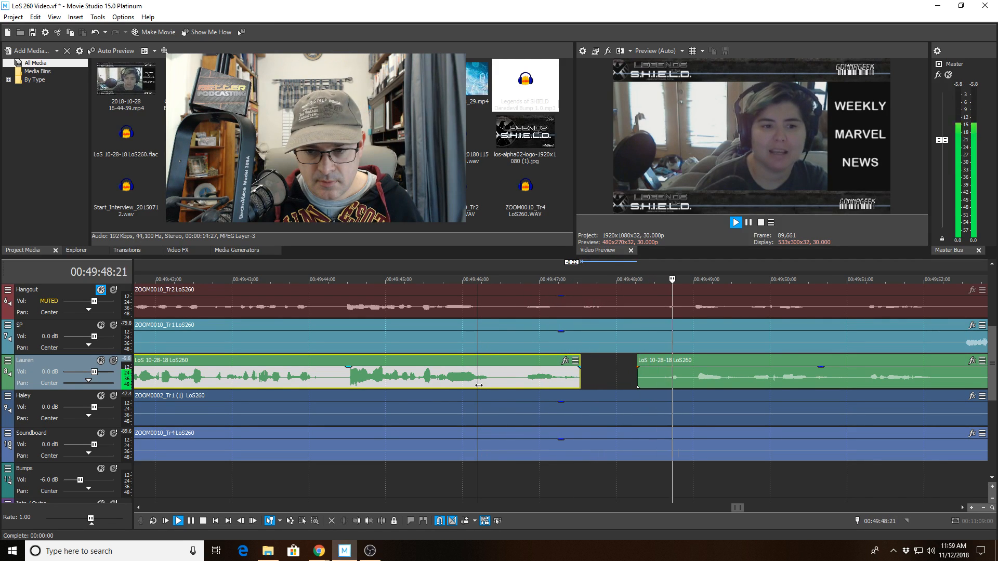
pyautogui.scroll(-2, 701, 335)
pyautogui.scroll(-1, 702, 335)
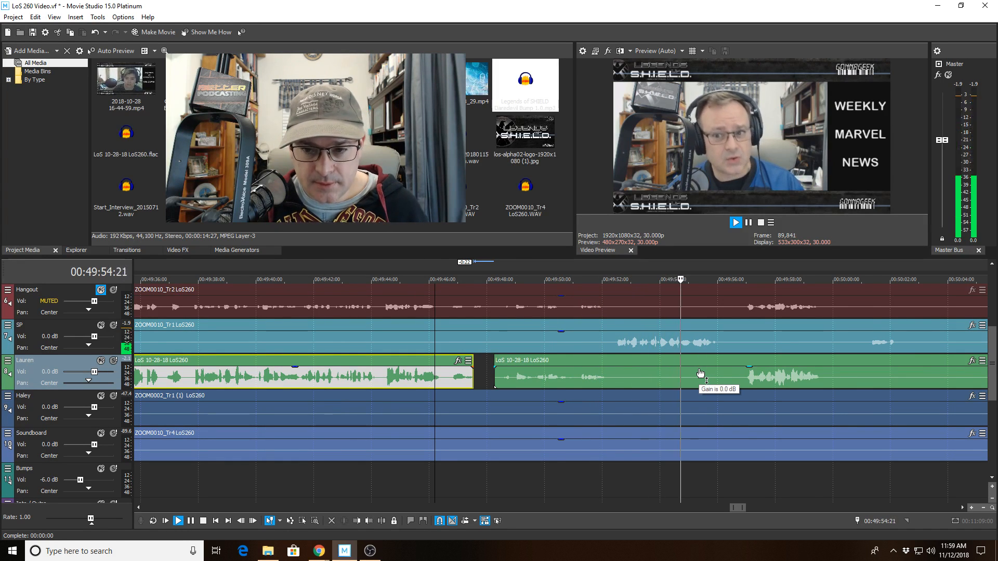
pyautogui.scroll(-1, 700, 373)
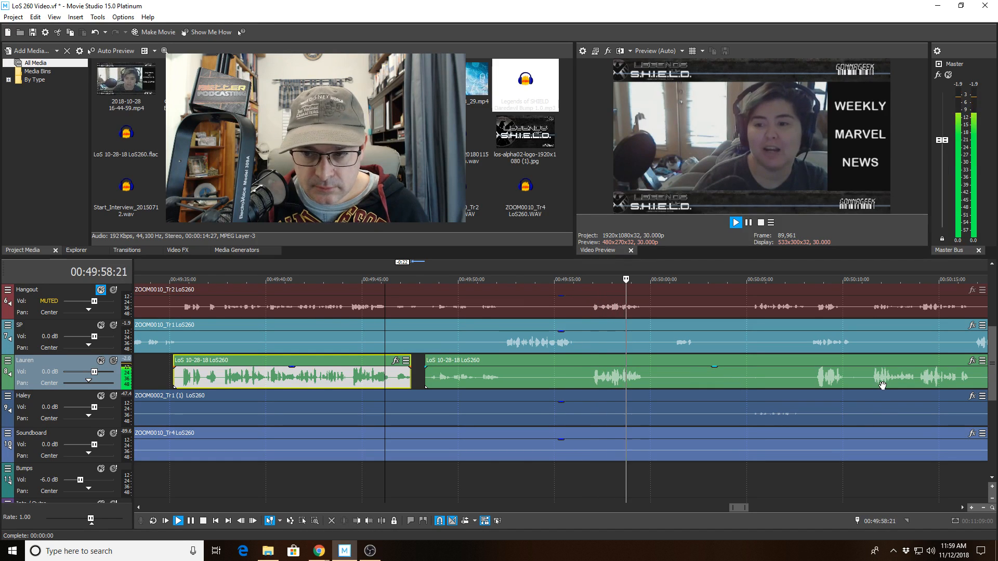
pyautogui.scroll(-1, 870, 407)
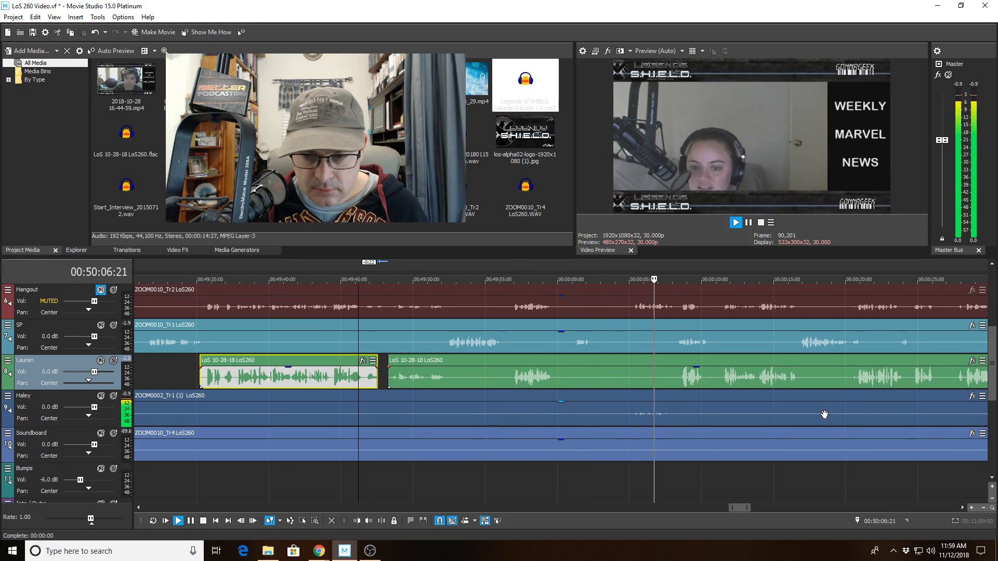
pyautogui.scroll(-1, 824, 414)
pyautogui.scroll(3, 825, 414)
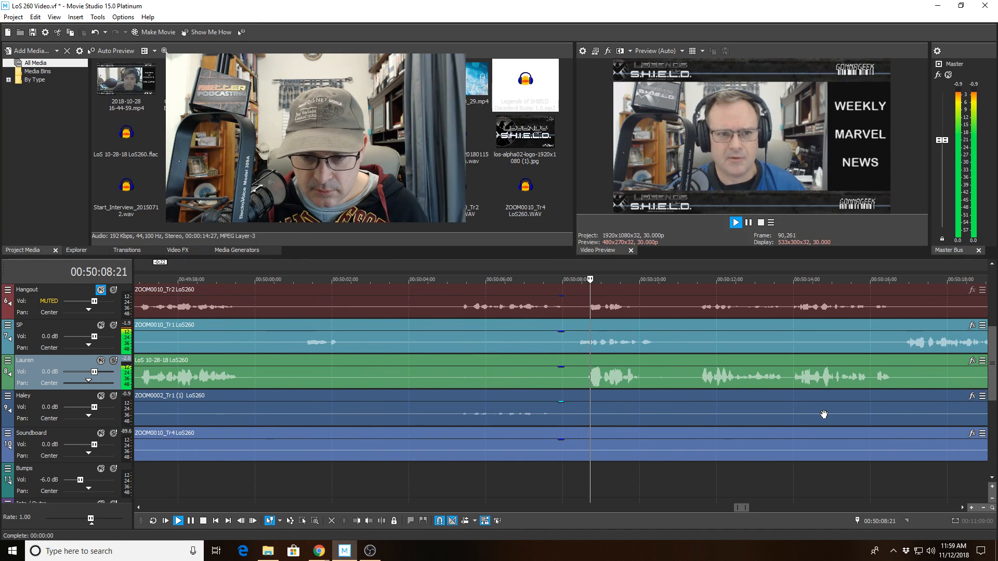
# Split the SP clip, trim the right piece's start to open a gap, and play it back.
pyautogui.click(565, 344)
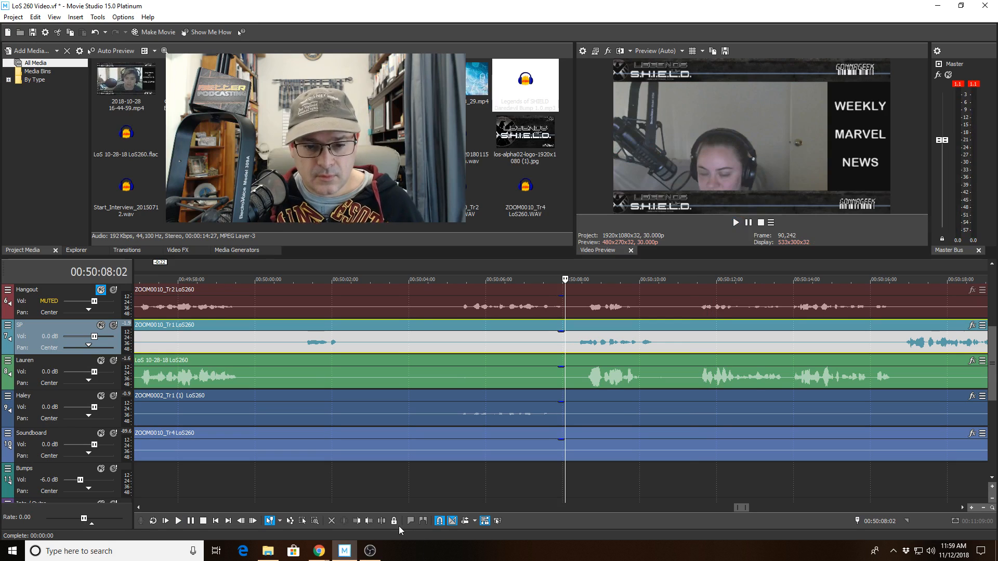
pyautogui.click(382, 521)
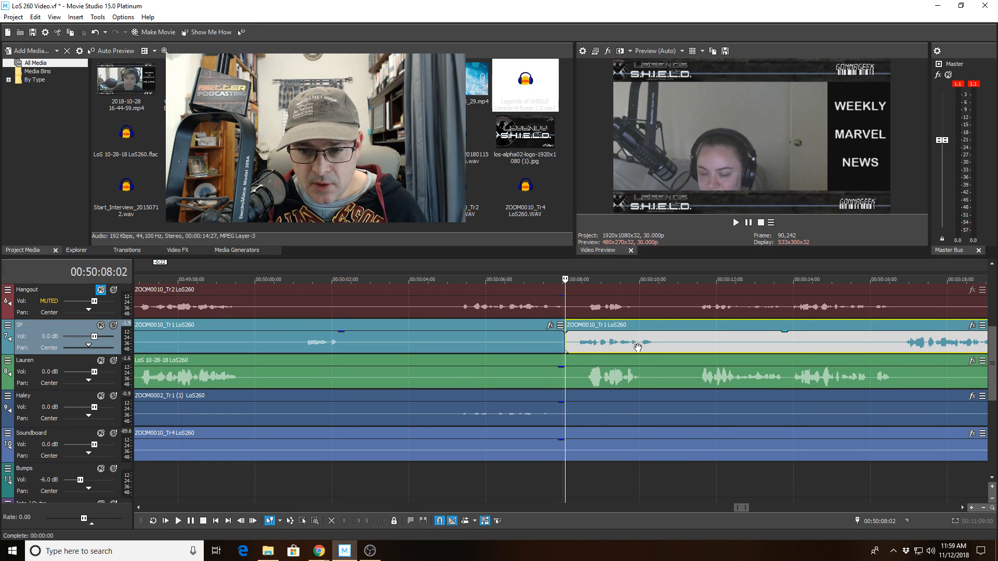
pyautogui.click(637, 347)
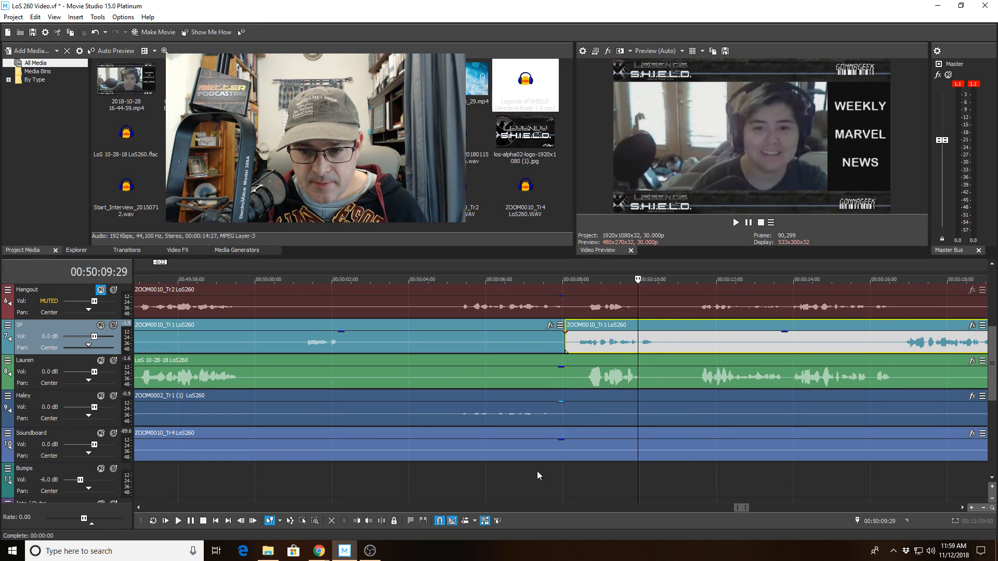
pyautogui.click(356, 522)
pyautogui.click(527, 333)
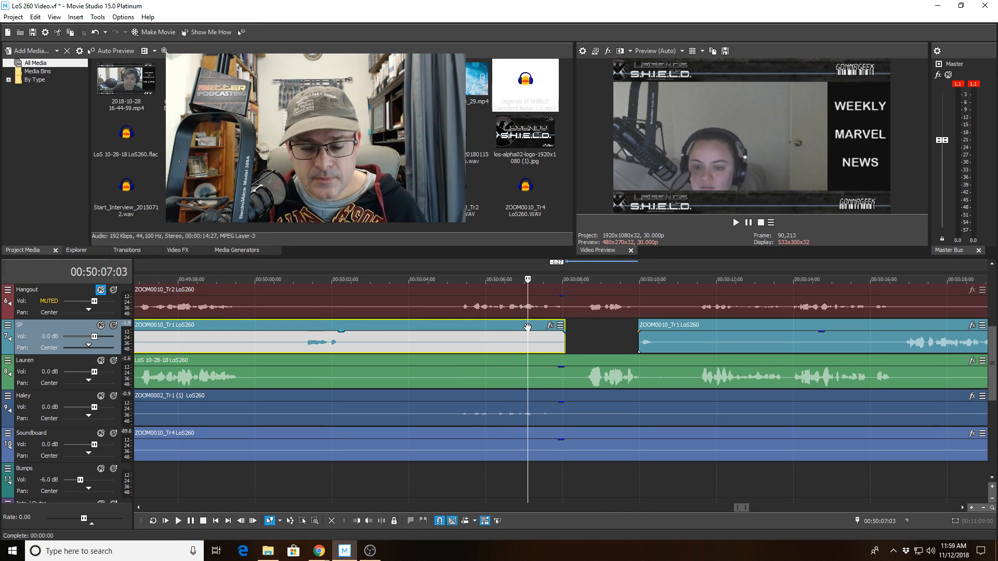
pyautogui.press('space')
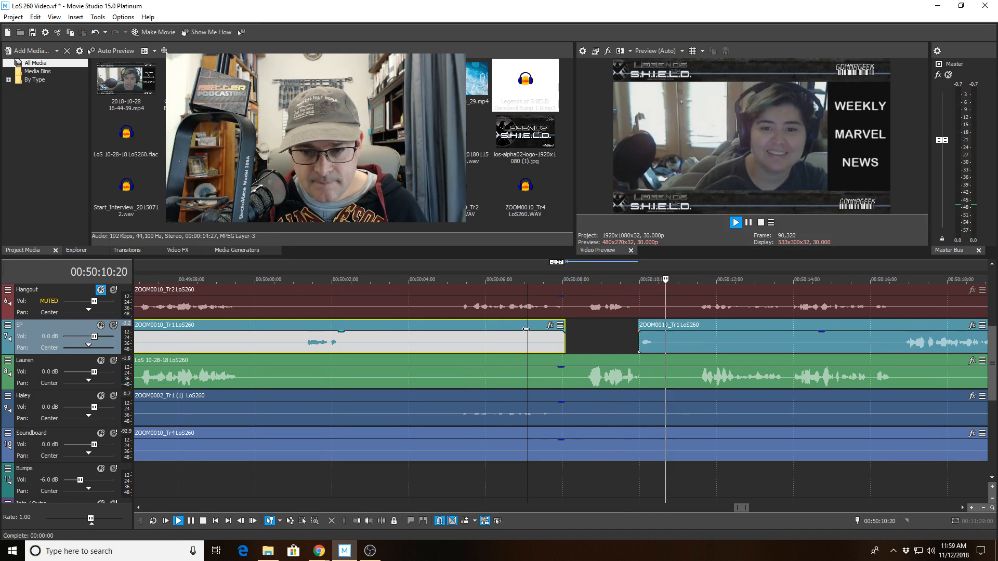
pyautogui.scroll(-2, 526, 333)
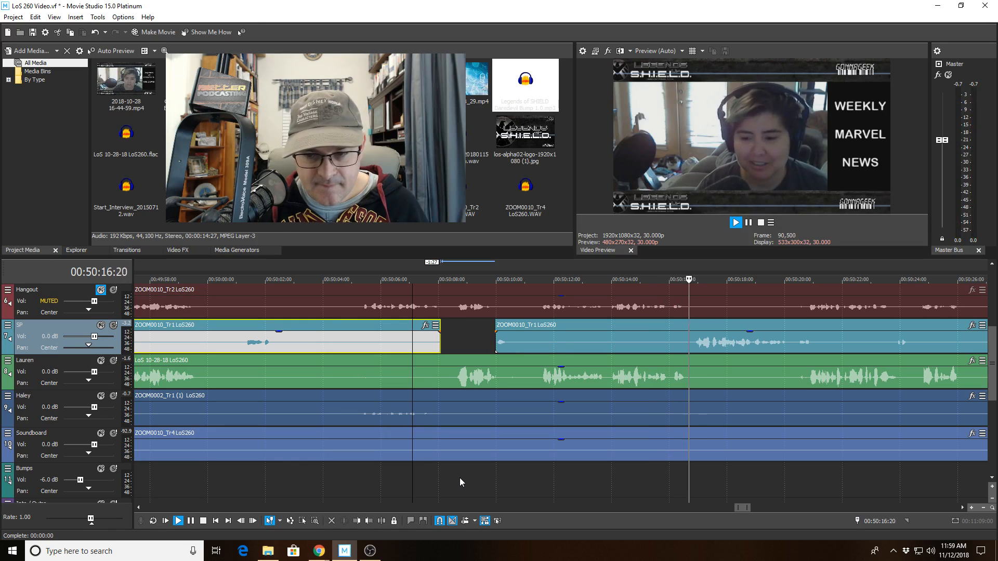
pyautogui.scroll(-2, 758, 468)
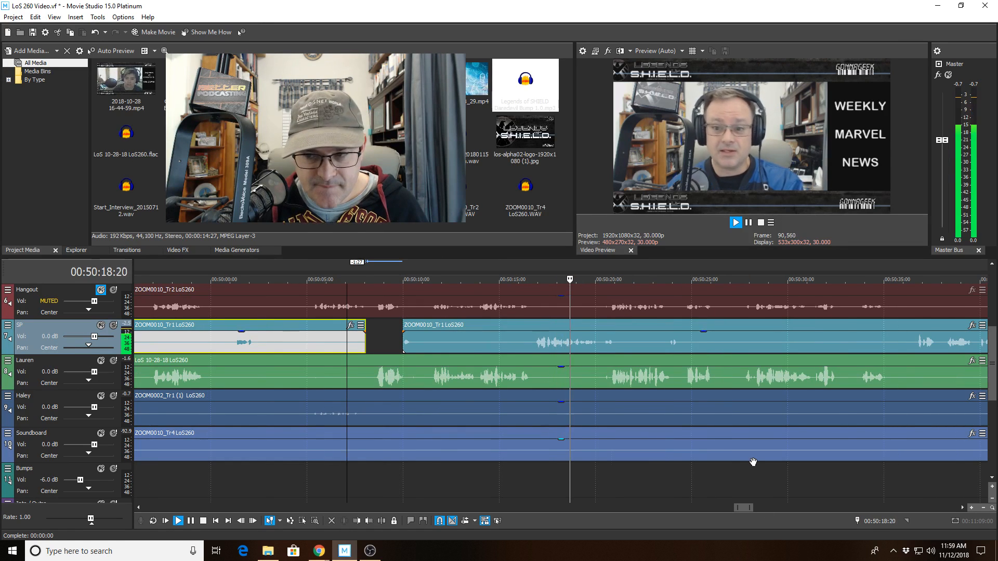
pyautogui.scroll(2, 752, 463)
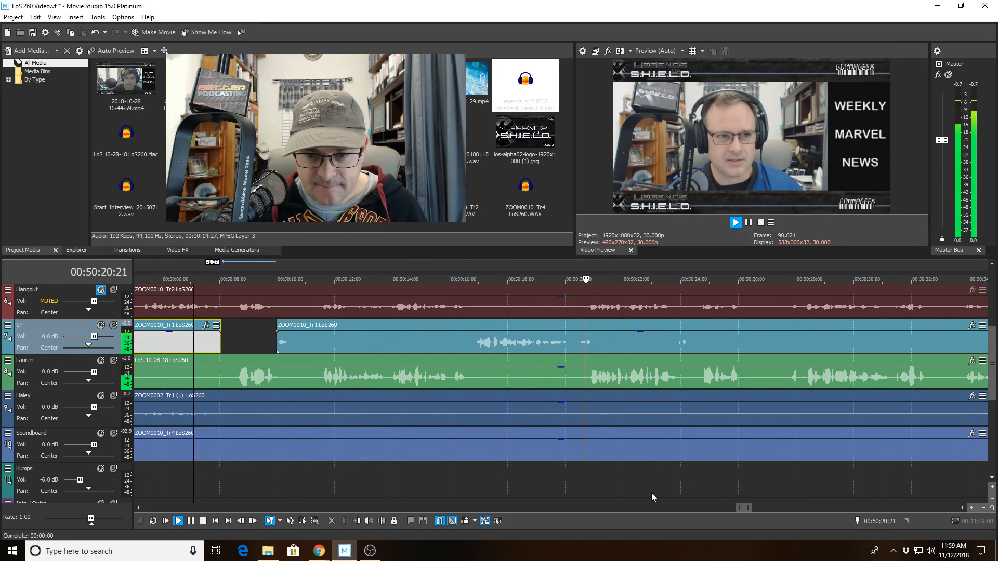
# Split Lauren's clip at 00:50:20:03 and trim the following piece to leave a gap.
pyautogui.click(569, 380)
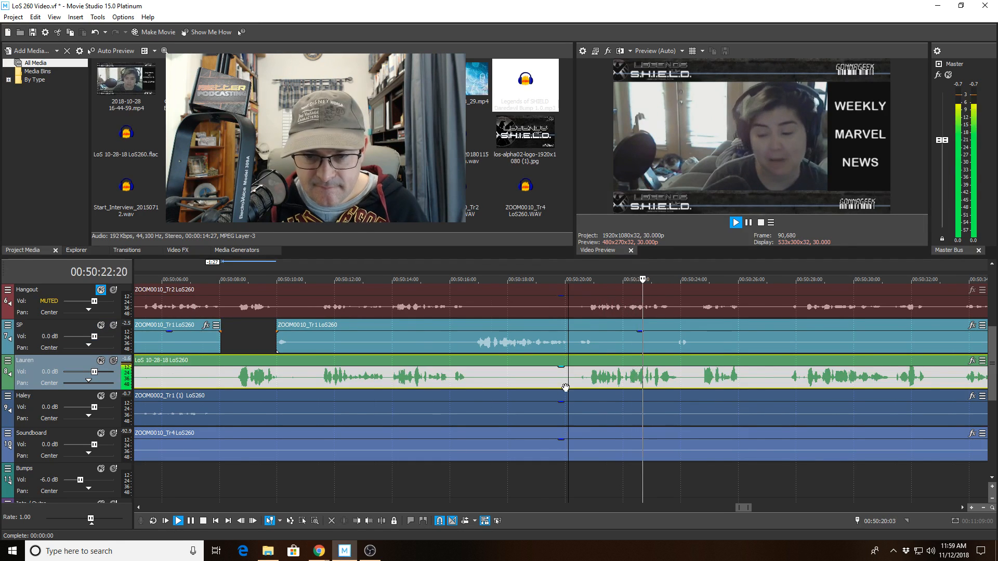
pyautogui.scroll(3, 482, 477)
pyautogui.click(381, 521)
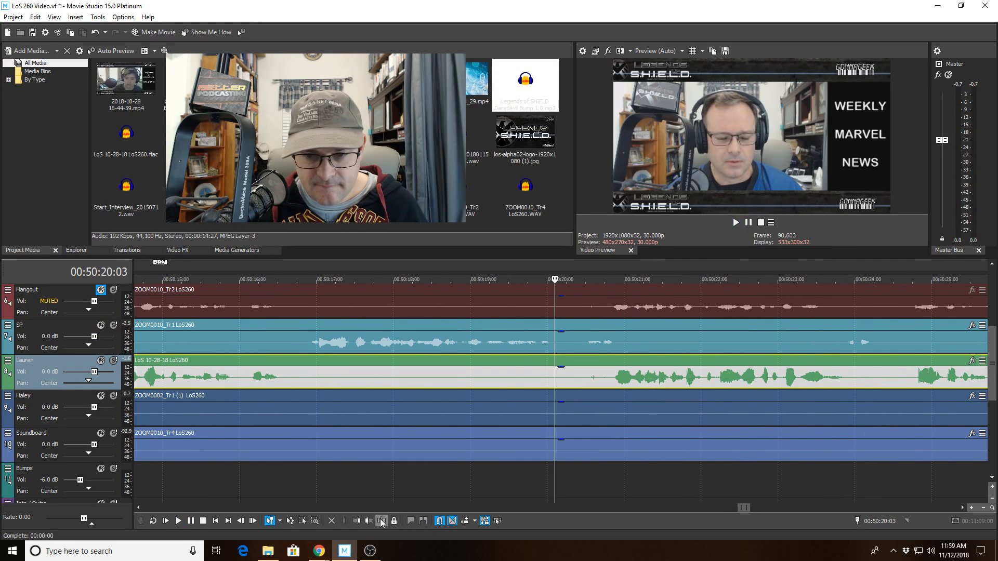
pyautogui.click(613, 385)
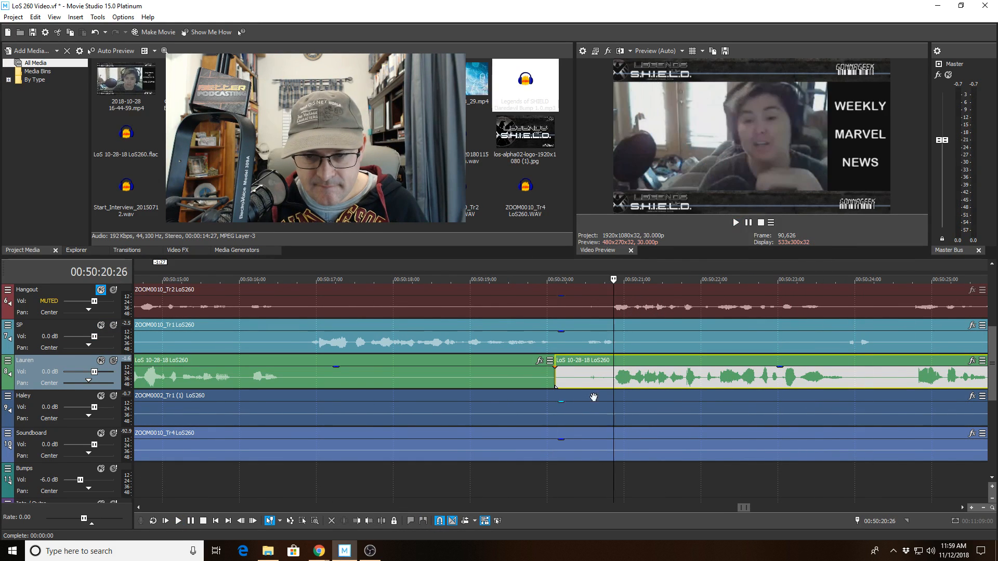
pyautogui.click(363, 519)
pyautogui.click(498, 350)
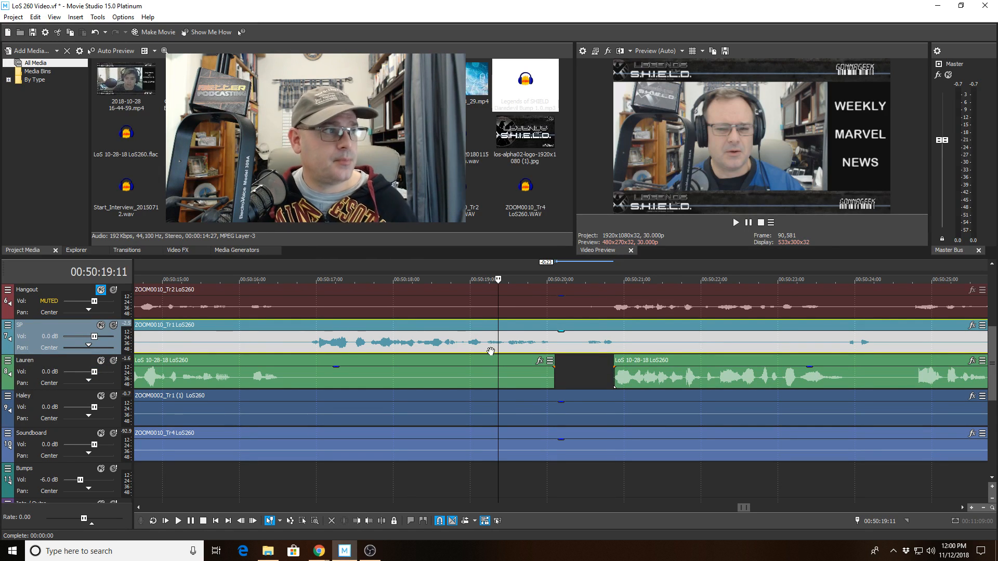
pyautogui.press('space')
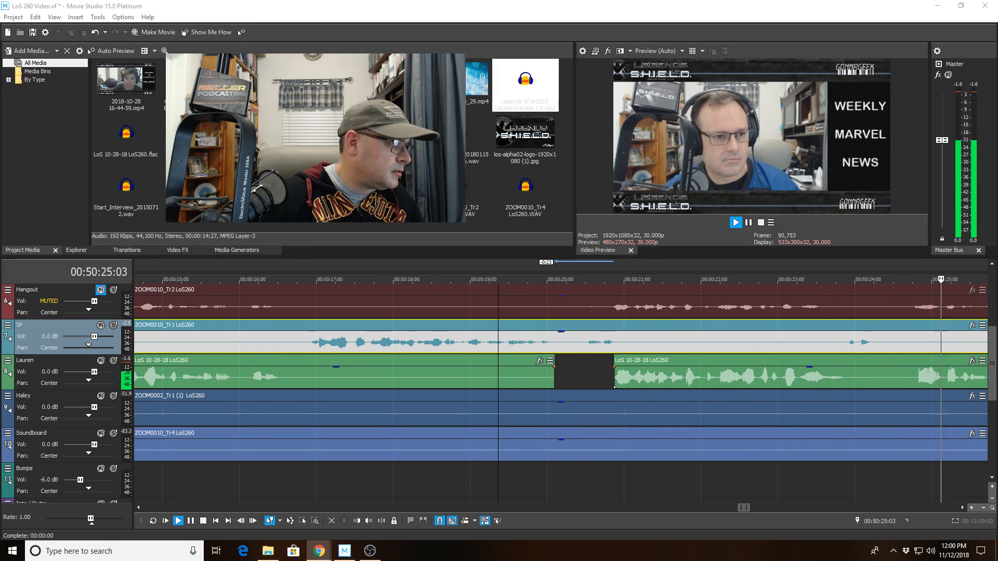
# Split Lauren's clip at 00:50:24:22, trim the next piece to open a gap, and play across it.
pyautogui.click(183, 376)
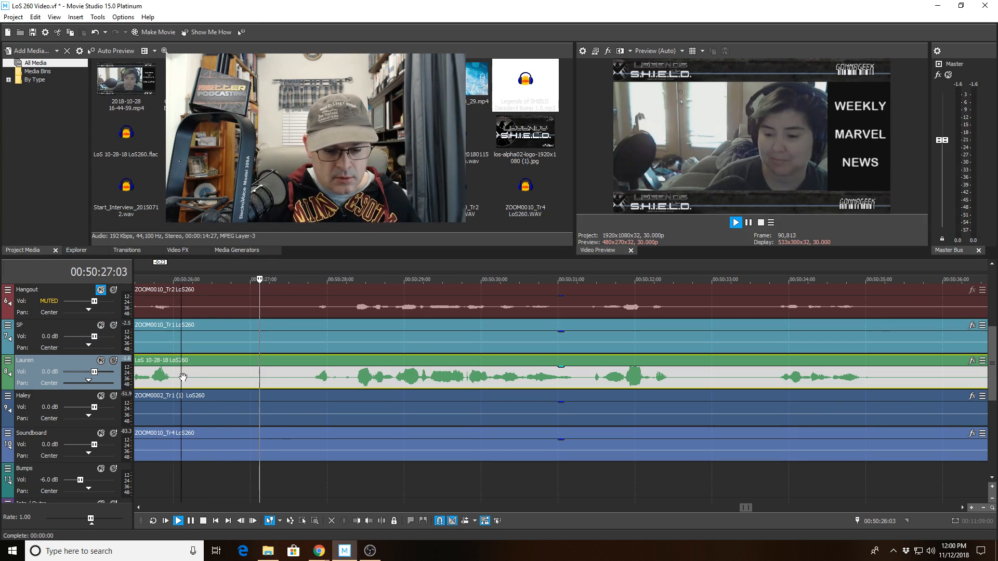
pyautogui.press('space')
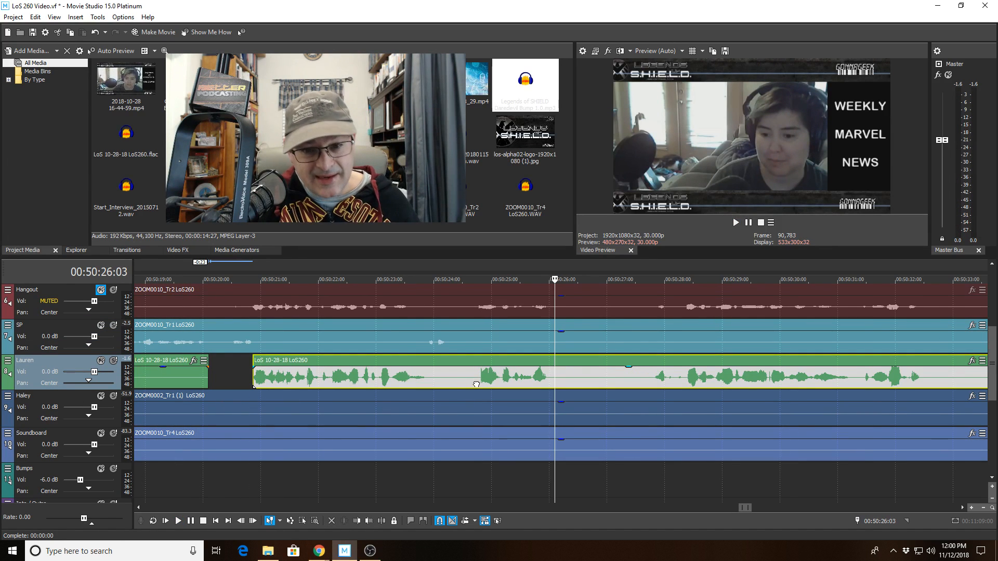
pyautogui.click(476, 385)
pyautogui.scroll(3, 474, 419)
pyautogui.press('space')
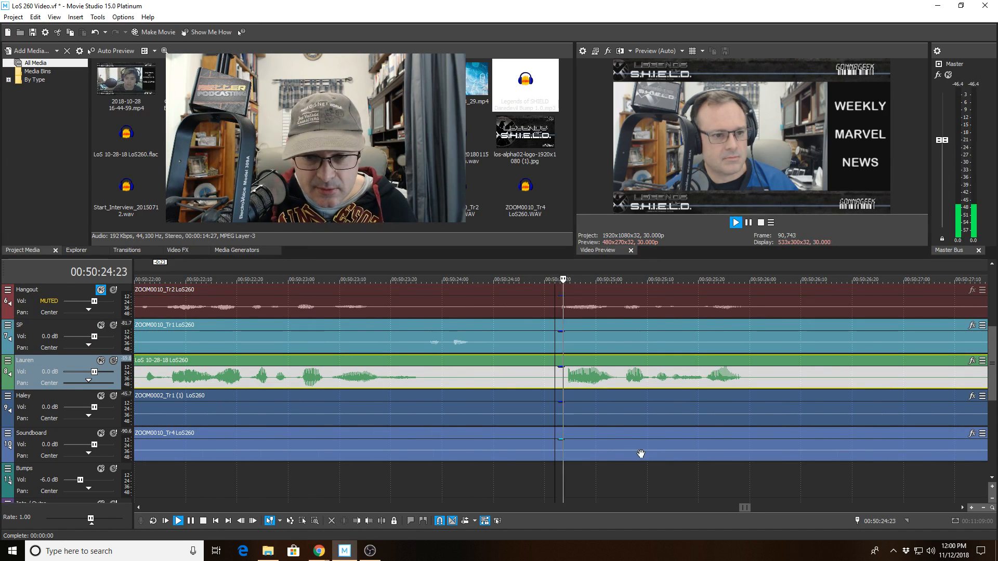
pyautogui.press('space')
pyautogui.click(381, 520)
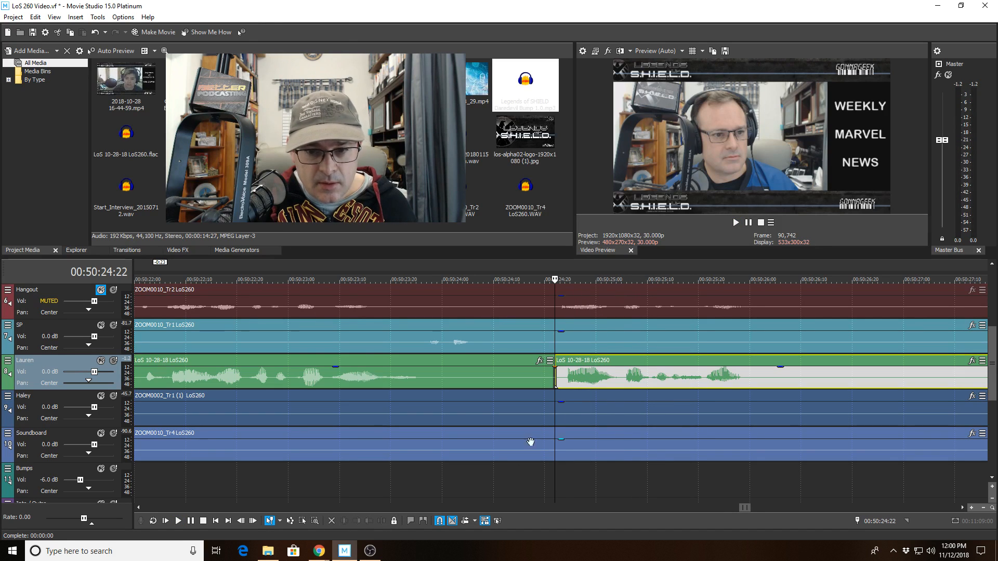
pyautogui.click(617, 384)
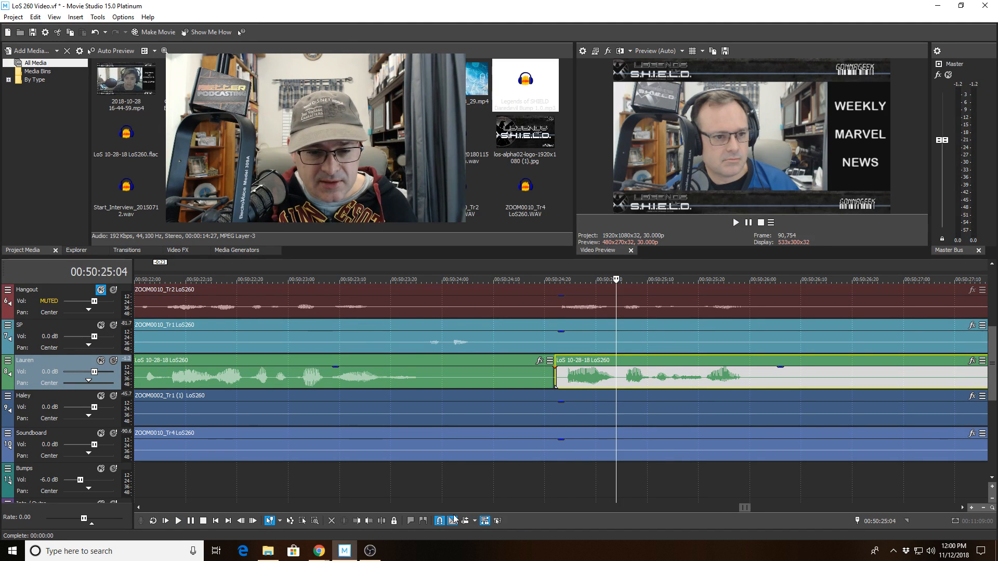
pyautogui.click(359, 521)
pyautogui.click(371, 383)
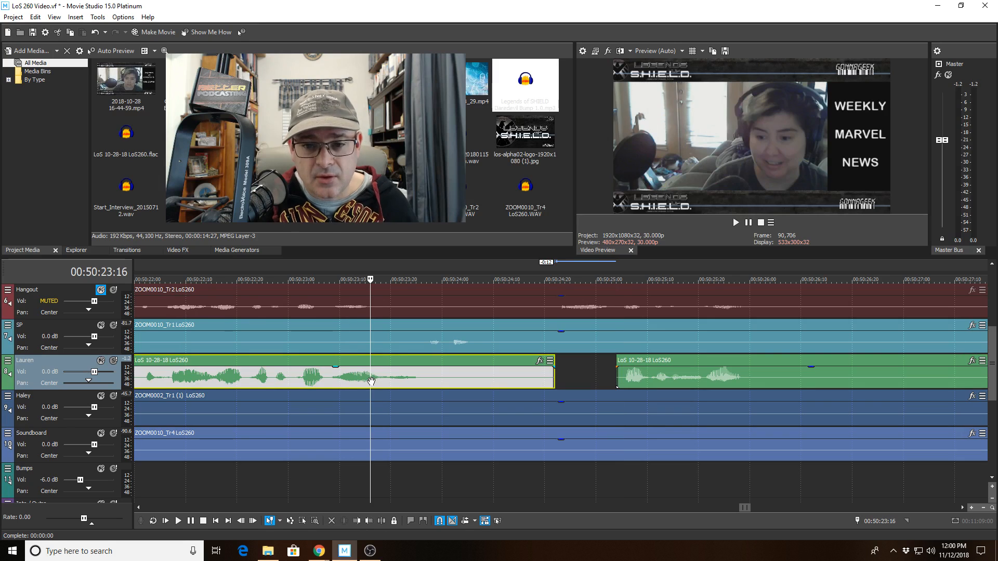
pyautogui.press('space')
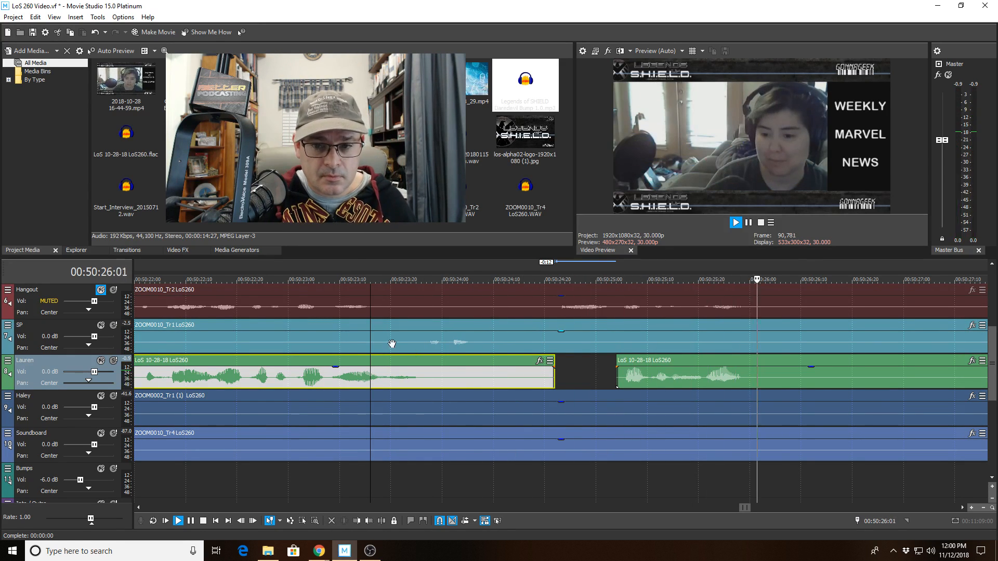
pyautogui.scroll(-3, 561, 390)
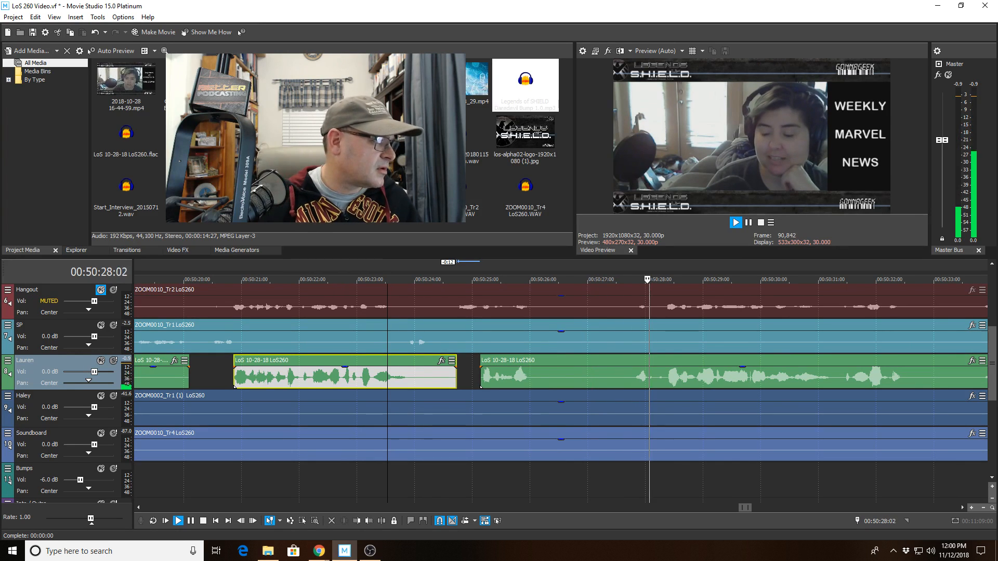
pyautogui.scroll(1, 762, 382)
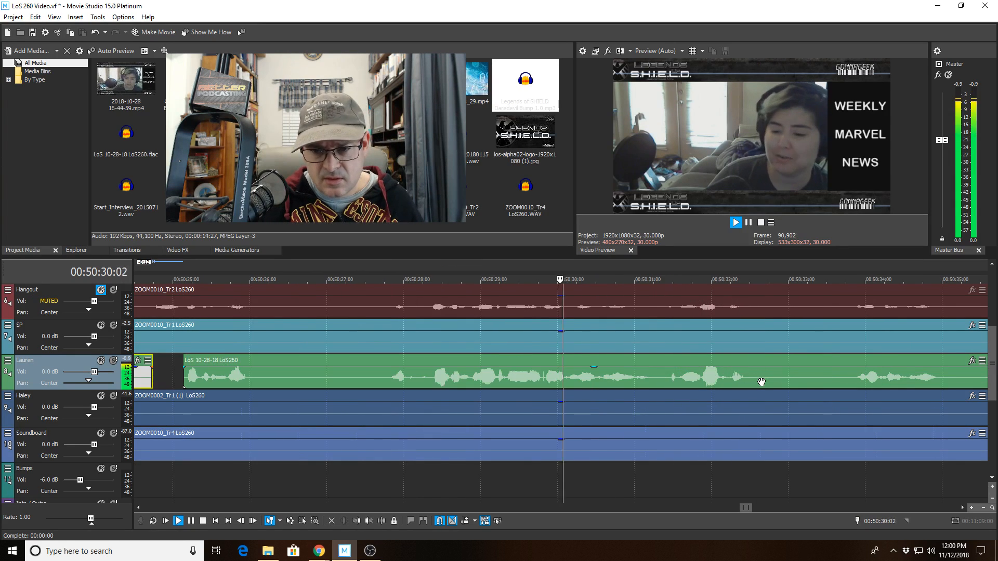
pyautogui.scroll(-1, 762, 382)
pyautogui.scroll(-1, 761, 382)
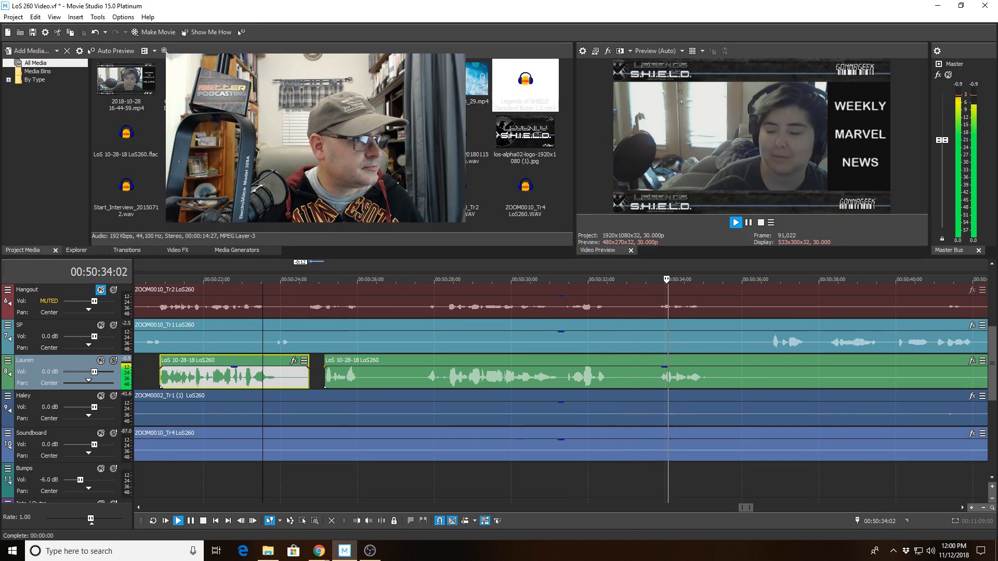
pyautogui.scroll(-2, 828, 399)
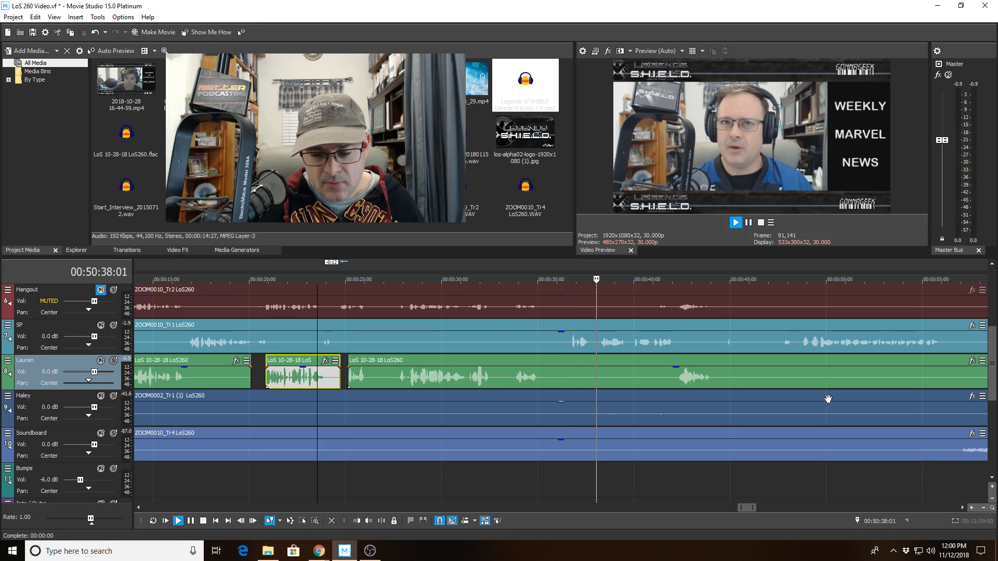
pyautogui.scroll(2, 824, 403)
pyautogui.scroll(1, 819, 405)
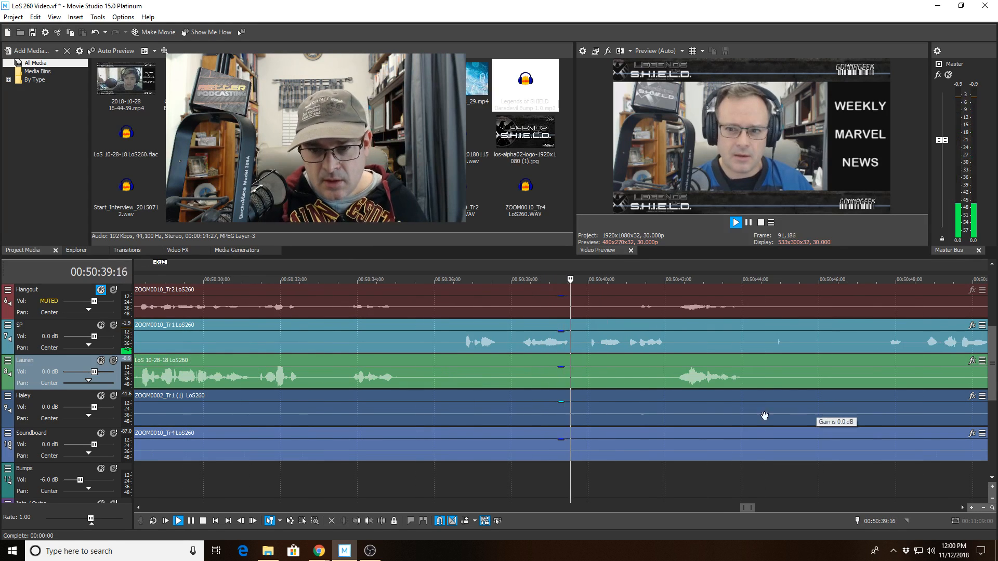
# Split Haley's clip at 00:50:40:17 and trim the right piece to start at 00:50:42:06.
pyautogui.click(610, 419)
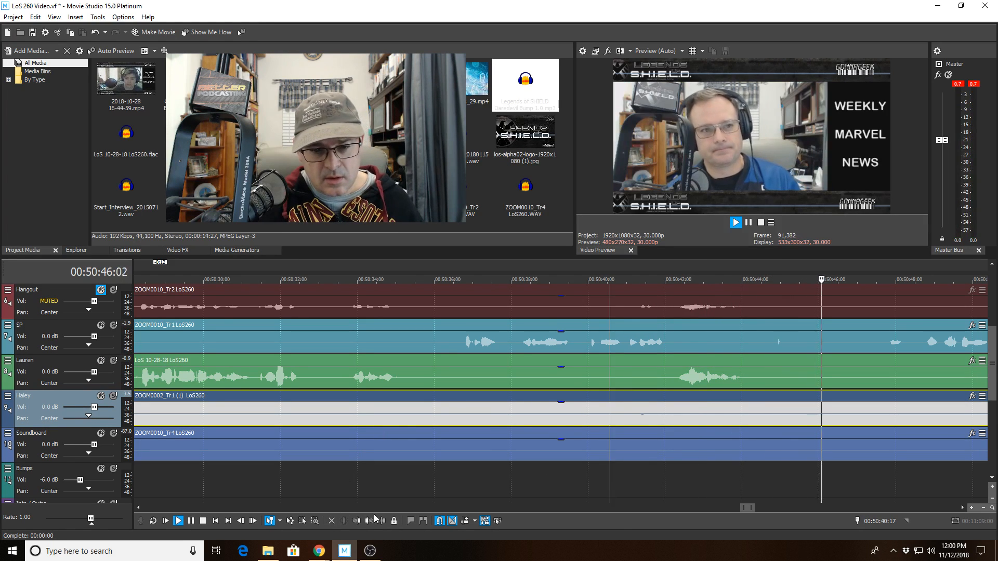
pyautogui.press('space')
pyautogui.press('s')
pyautogui.click(672, 411)
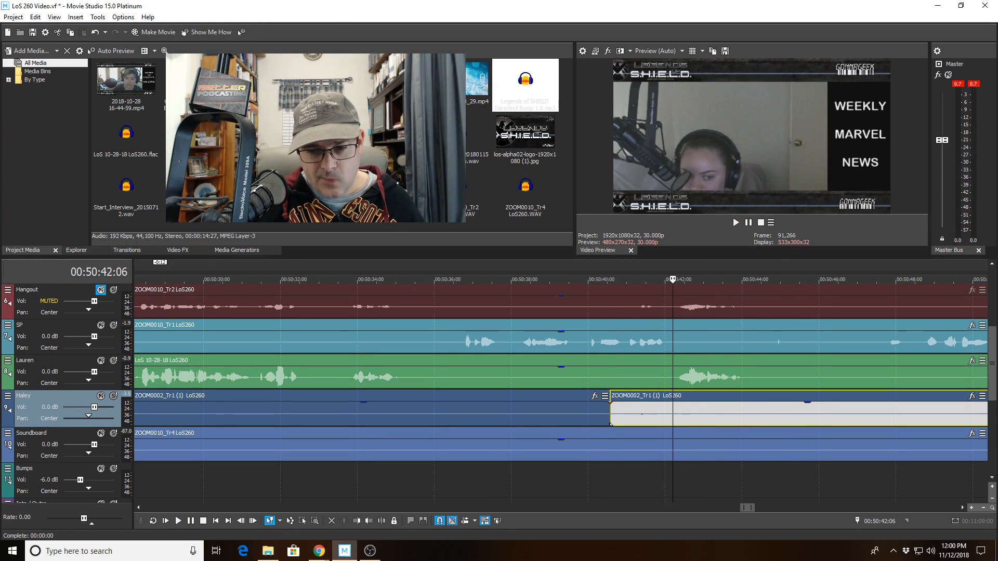
pyautogui.click(361, 521)
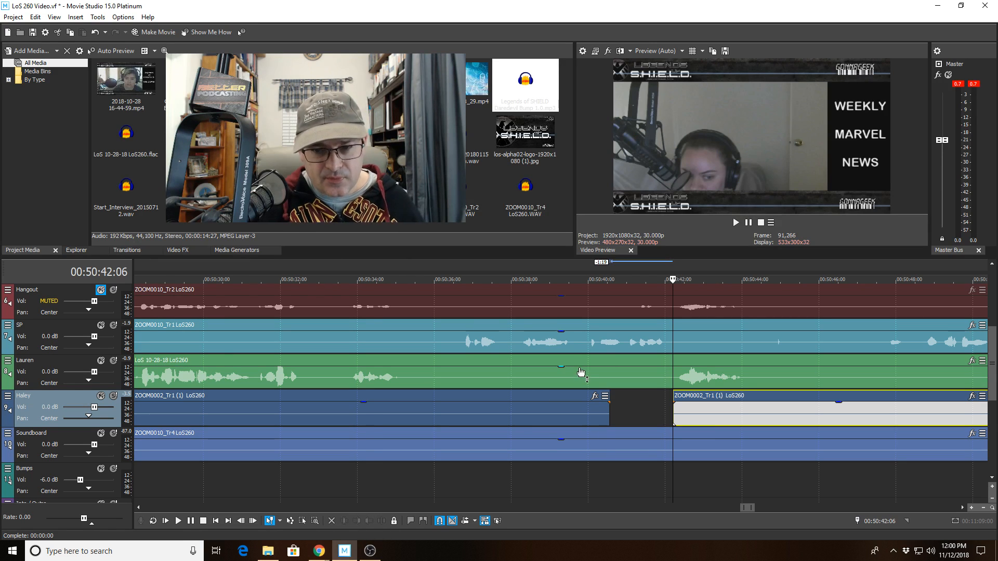
pyautogui.click(553, 372)
pyautogui.press('space')
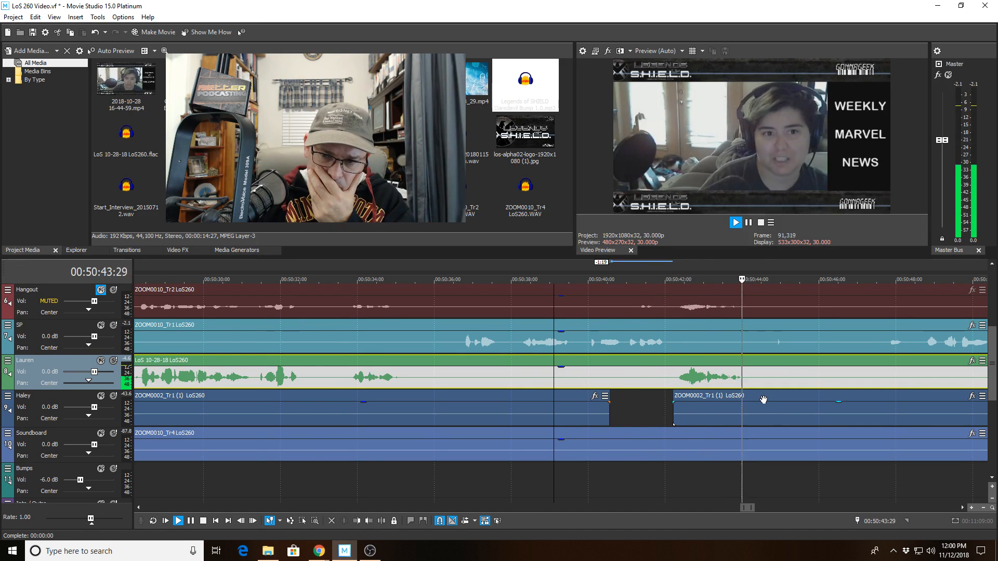
pyautogui.scroll(-2, 742, 396)
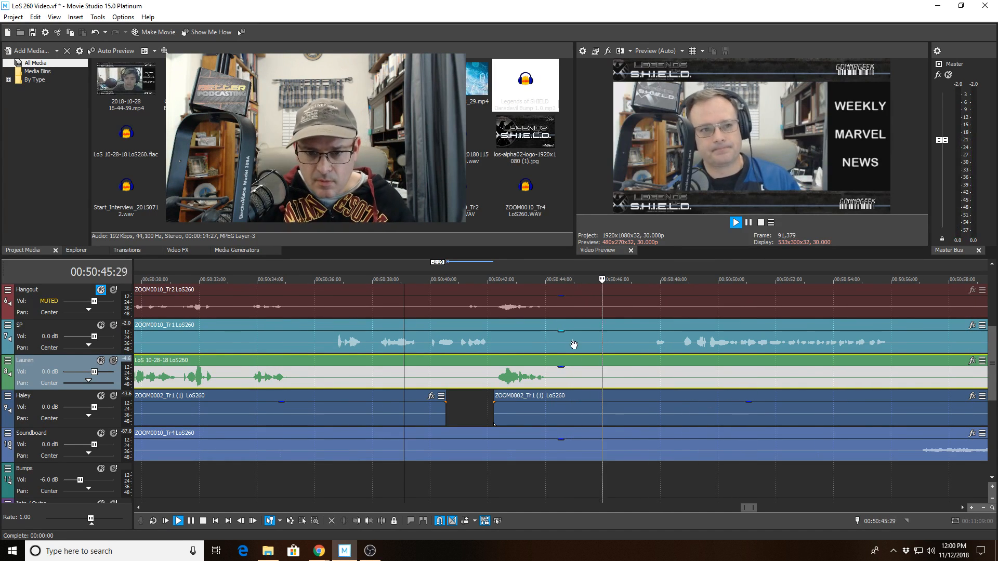
# Split the SP clip near 00:50:44 and trim its start to leave a gap.
pyautogui.click(550, 343)
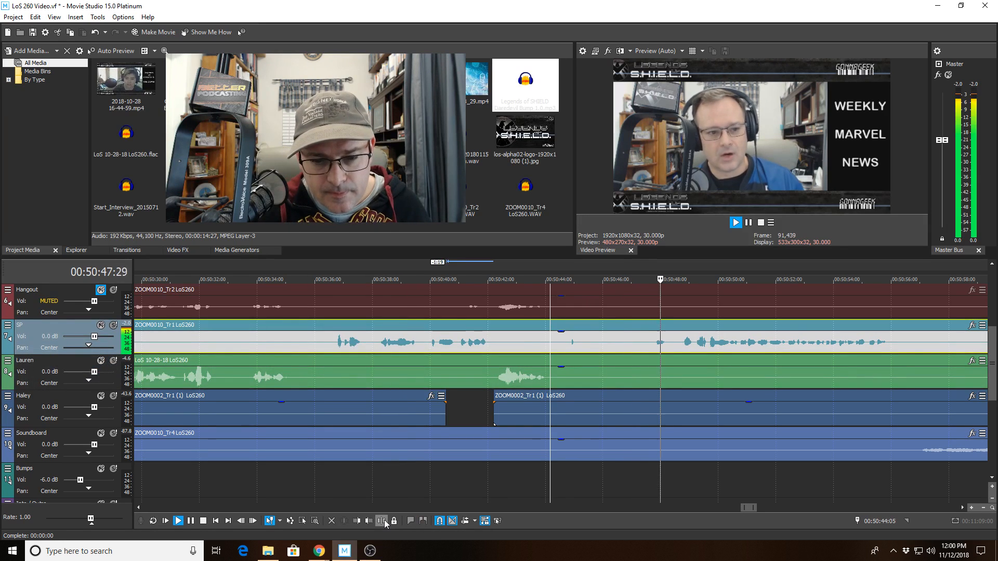
pyautogui.press('s')
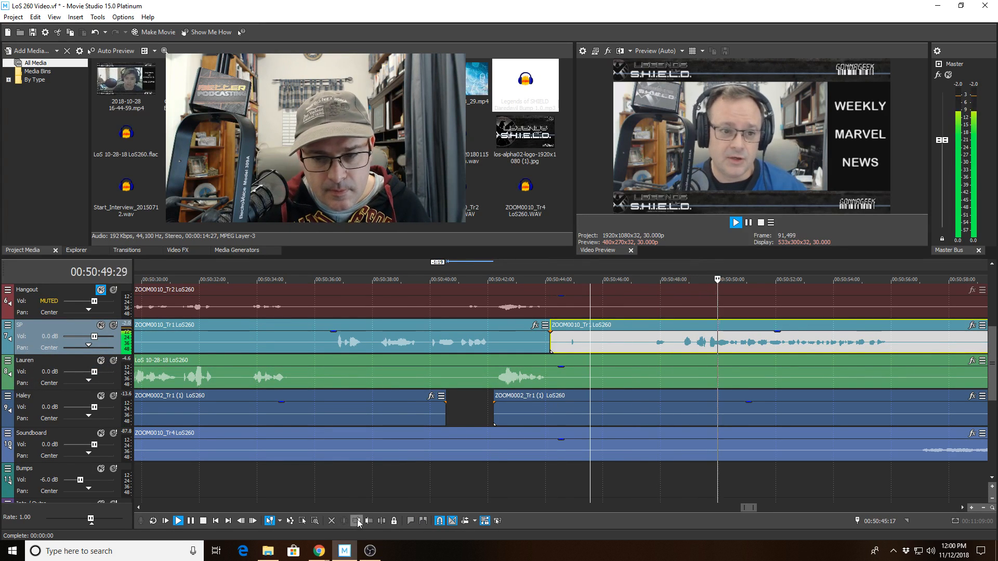
pyautogui.click(590, 350)
pyautogui.hotkey('alt', '[')
# Split Haley's clip at 00:50:47:21 and trim the later piece to start at 00:50:54:00.
pyautogui.click(650, 413)
pyautogui.press('space')
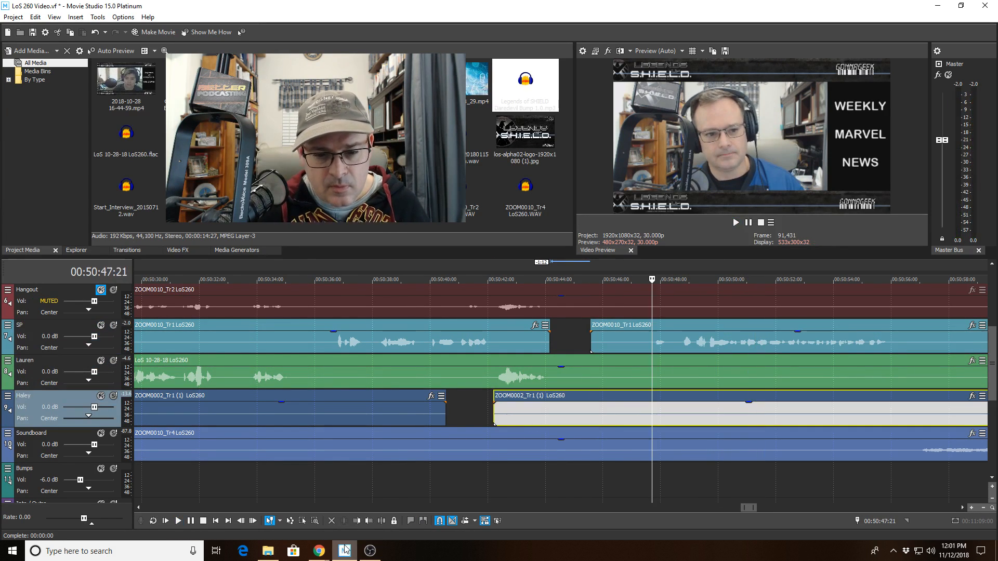
pyautogui.press('s')
pyautogui.press('space')
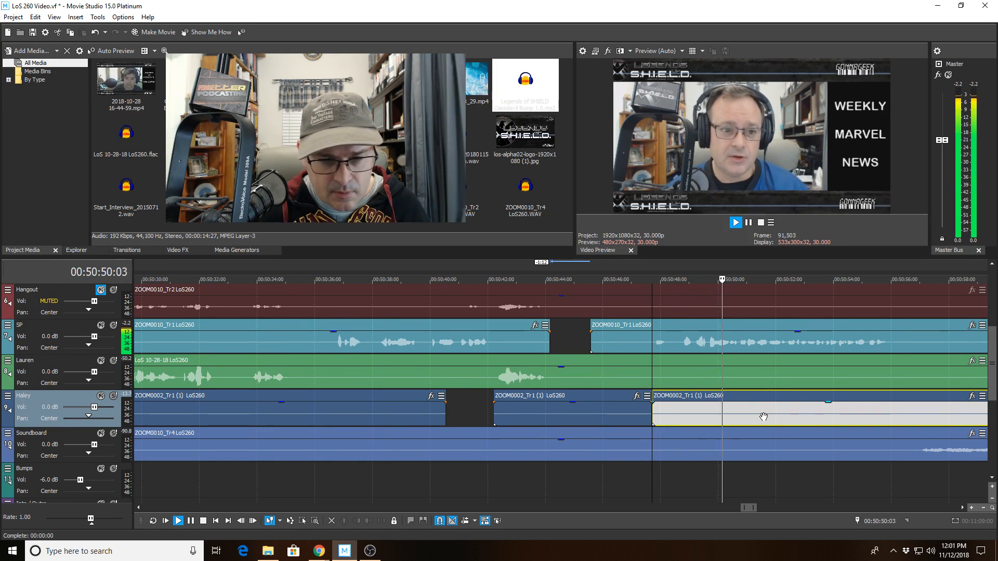
pyautogui.click(750, 414)
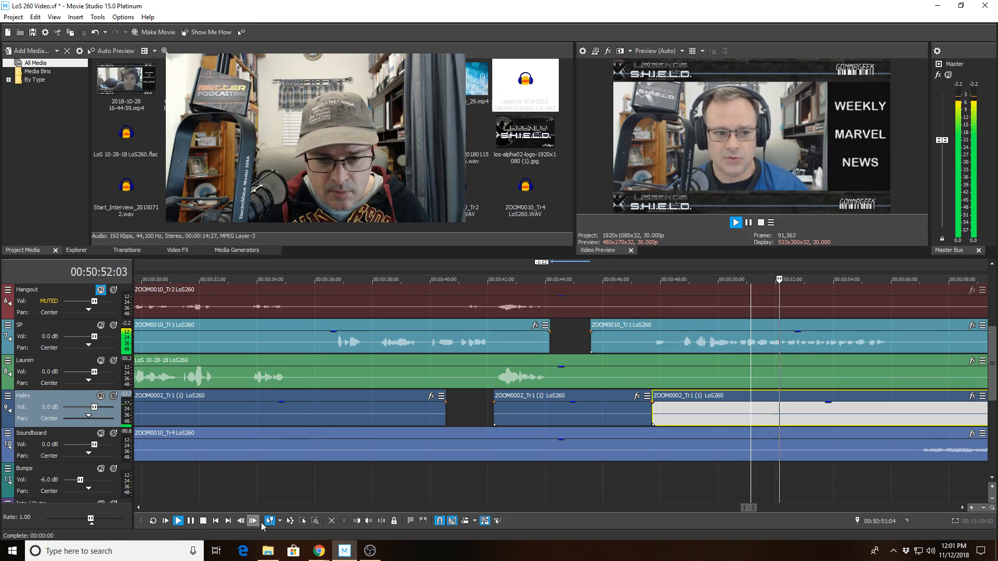
pyautogui.click(833, 415)
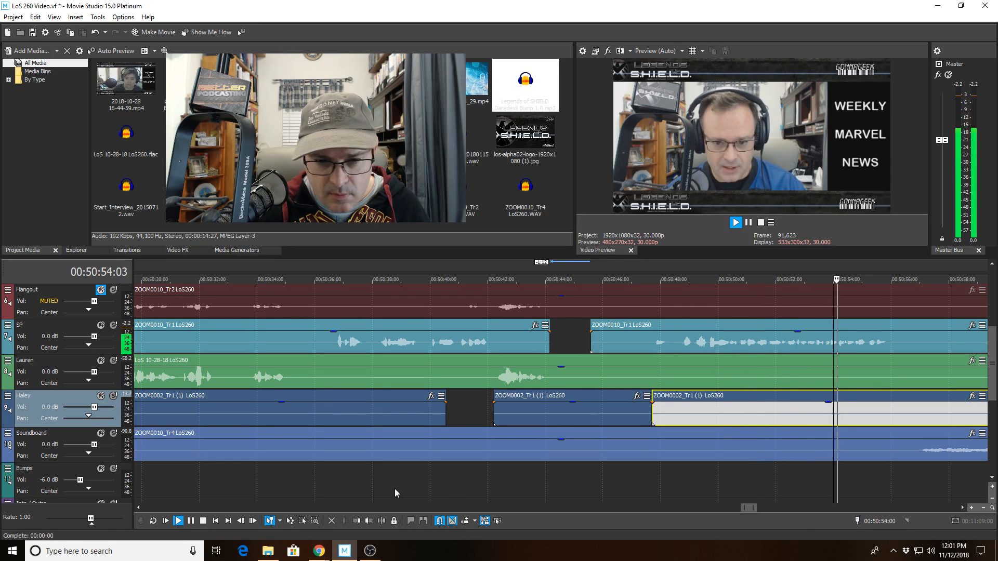
pyautogui.hotkey('alt', '[')
pyautogui.scroll(-3, 748, 445)
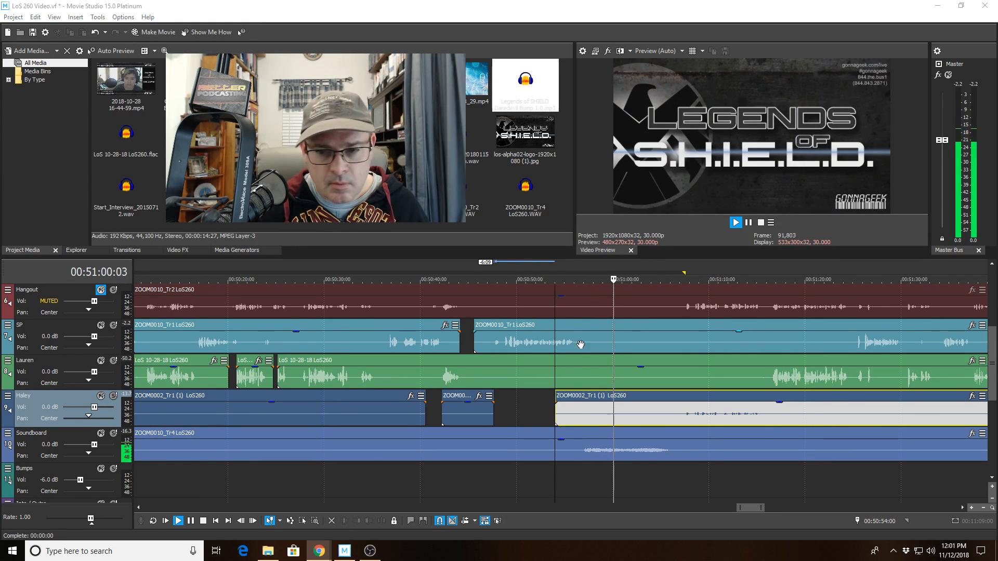
# Stop playback at 00:50:59 on the Lauren clip and scroll down to the empty Bumps track.
pyautogui.click(597, 381)
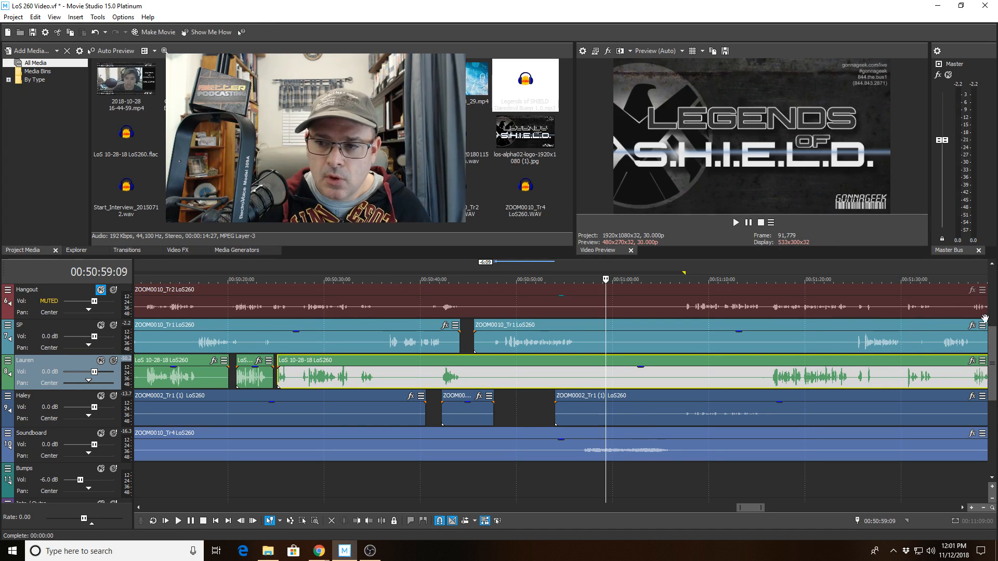
pyautogui.scroll(-2, 700, 388)
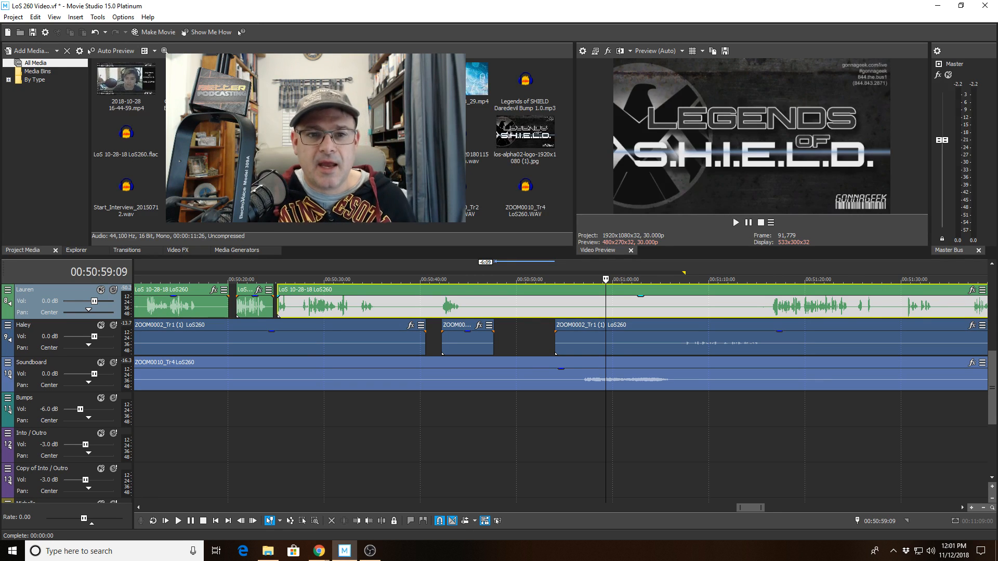
# Place LoS News End Bump on the Bumps track, starting at about 00:50:57:12.
pyautogui.moveTo(480, 253); pyautogui.dragTo(586, 395)
pyautogui.click(588, 287)
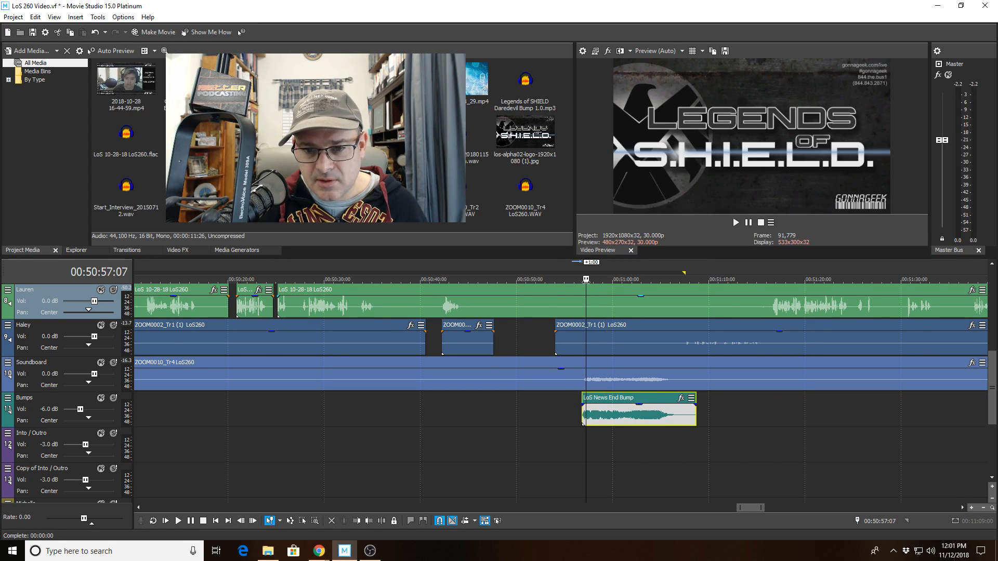
pyautogui.scroll(10, 589, 291)
pyautogui.moveTo(546, 426); pyautogui.dragTo(612, 420)
pyautogui.click(611, 419)
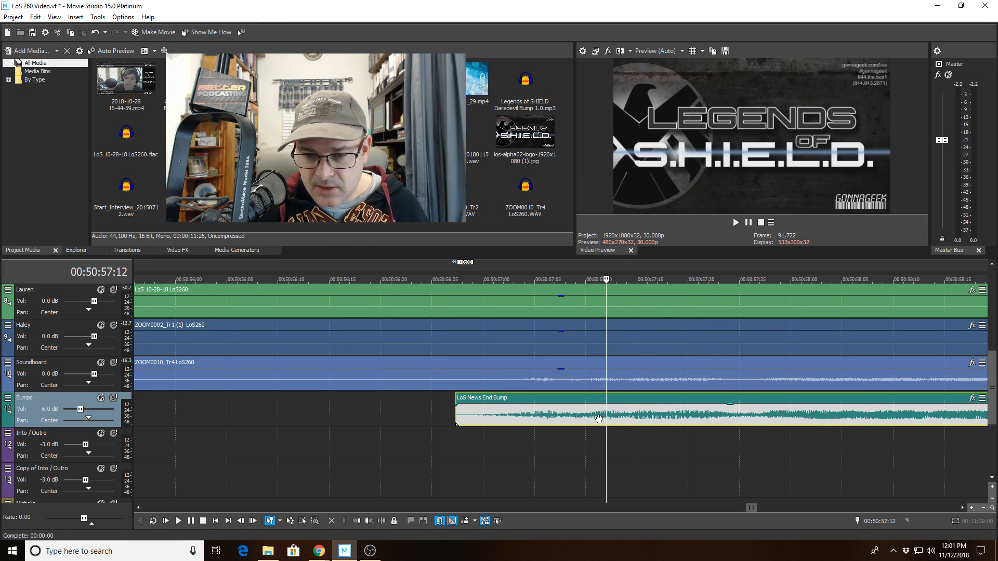
# Select the Soundboard clip at 00:51:00:07 and set the playhead to 00:51:13:15.
pyautogui.scroll(-5, 653, 413)
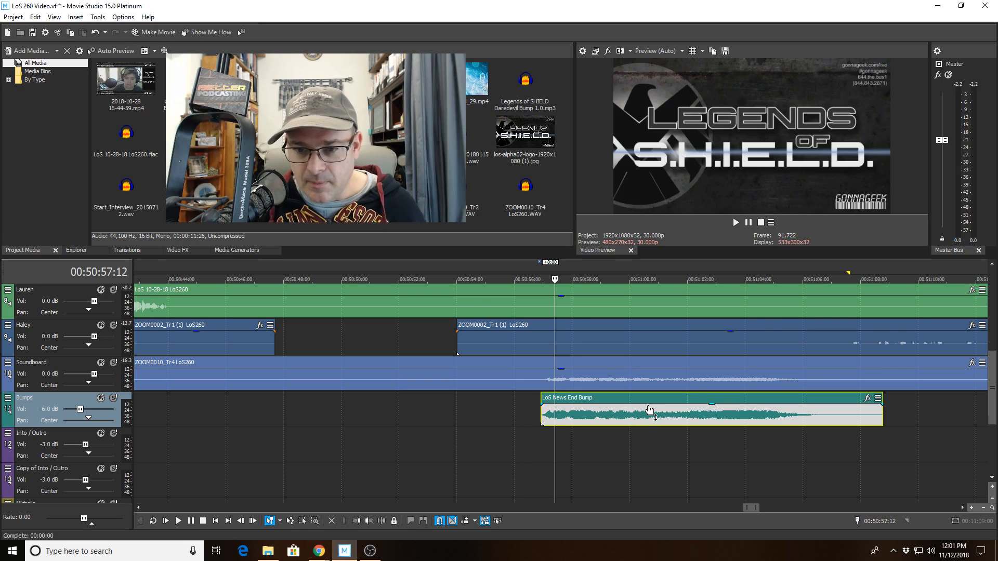
pyautogui.scroll(-2, 660, 413)
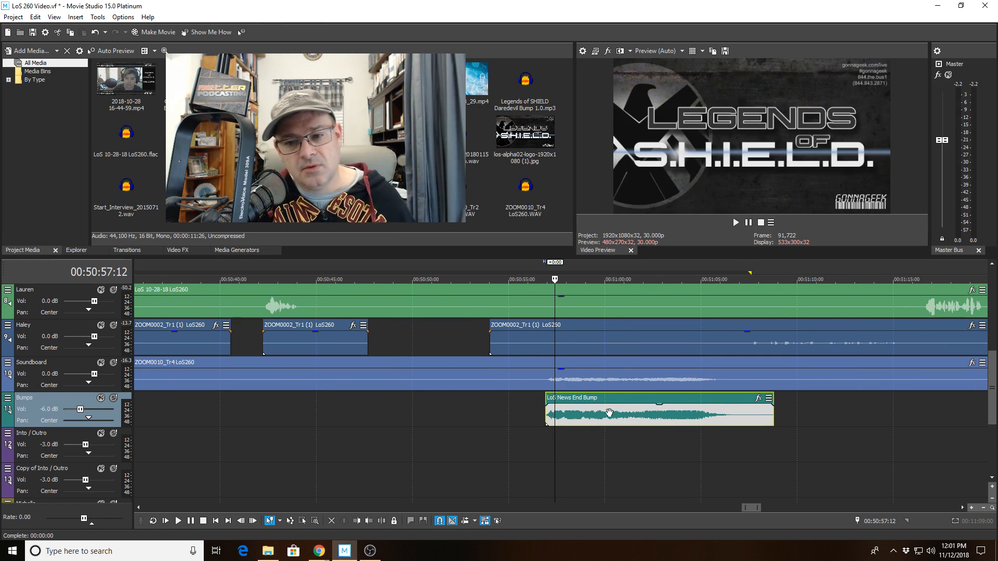
pyautogui.click(609, 361)
pyautogui.scroll(5, 609, 361)
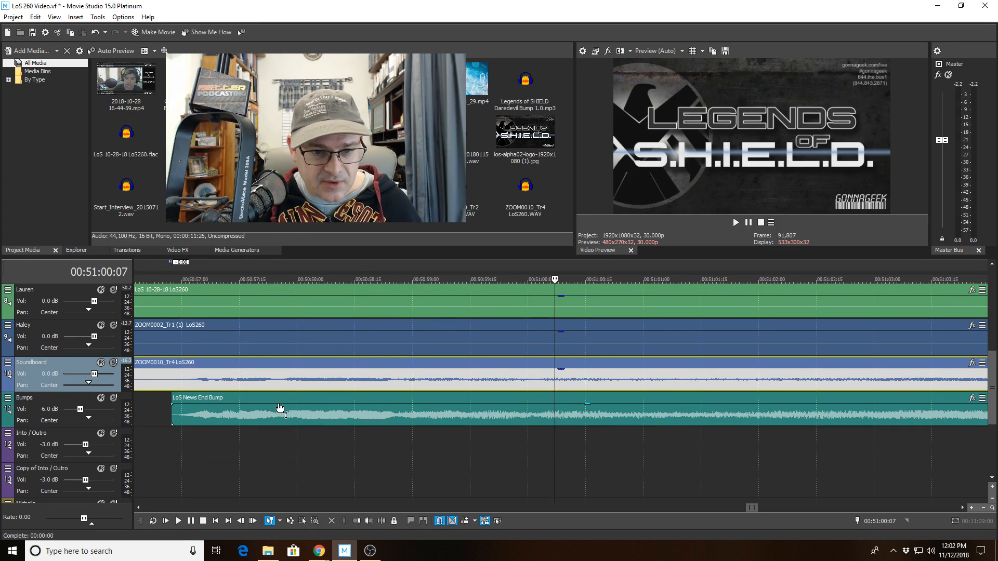
pyautogui.scroll(-5, 508, 409)
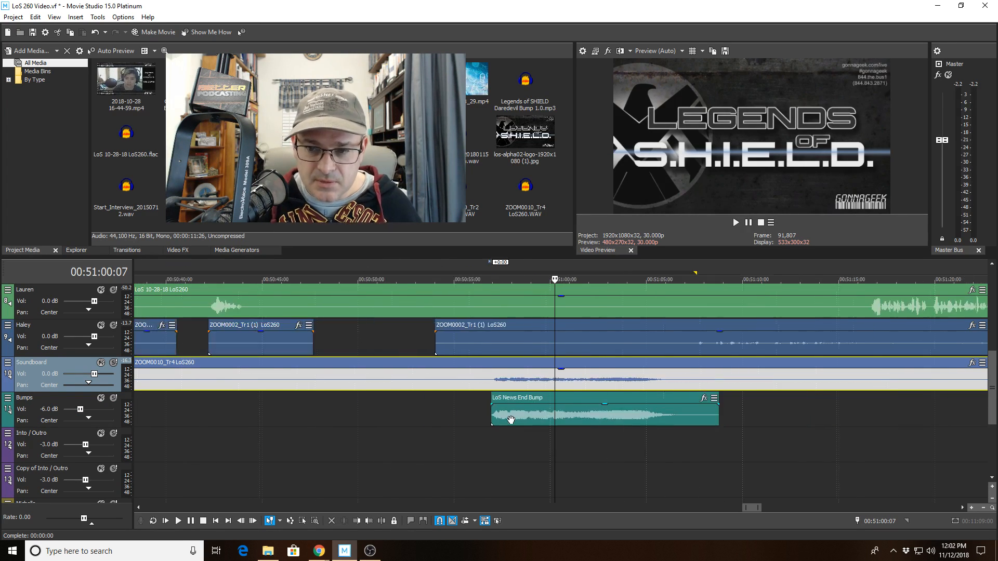
pyautogui.click(650, 382)
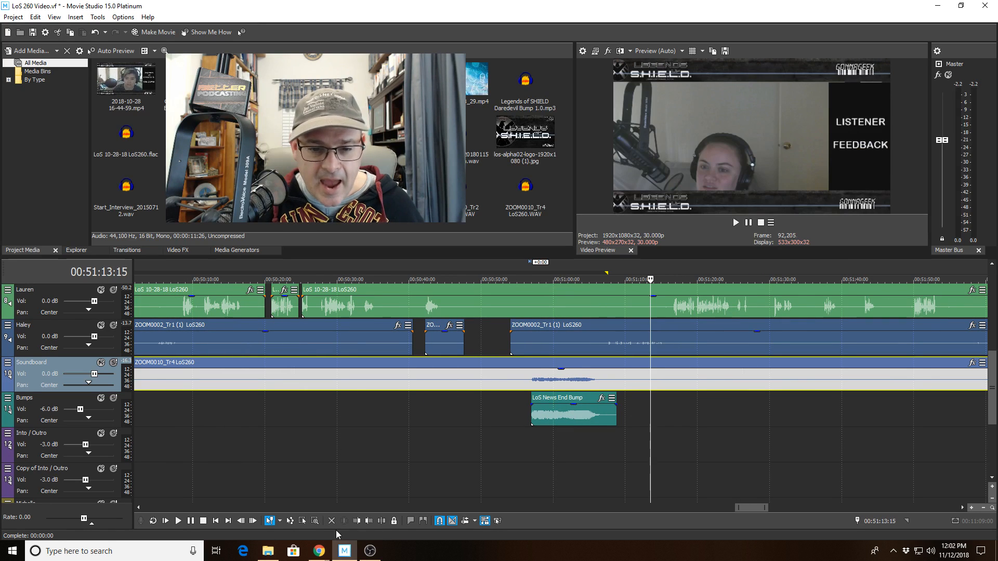
# Trim the Soundboard clip's start to the playhead.
pyautogui.click(356, 521)
pyautogui.scroll(-5, 401, 490)
pyautogui.scroll(-5, 400, 492)
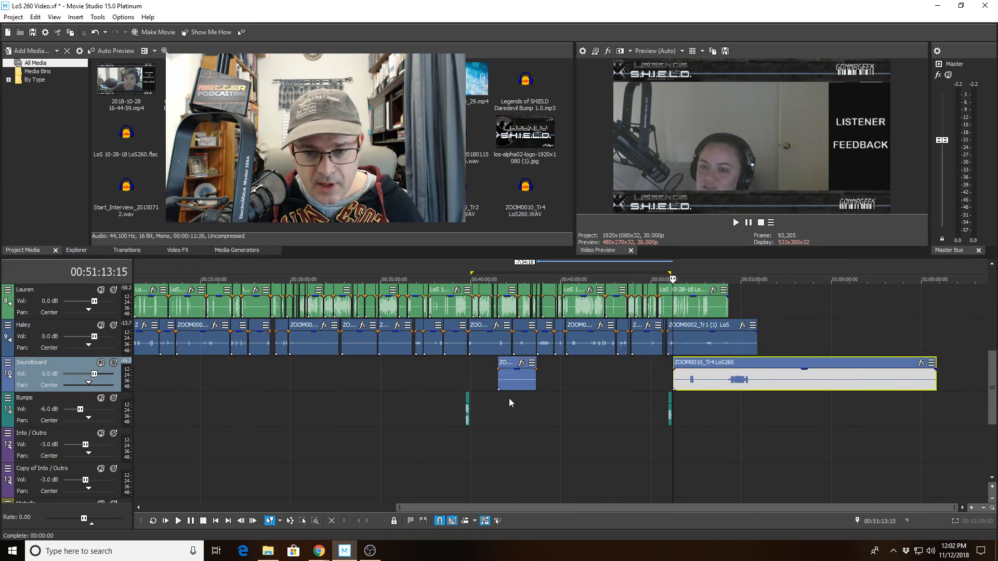
# Delete the stray short Soundboard clip near 00:42.
pyautogui.click(513, 380)
pyautogui.press('Delete')
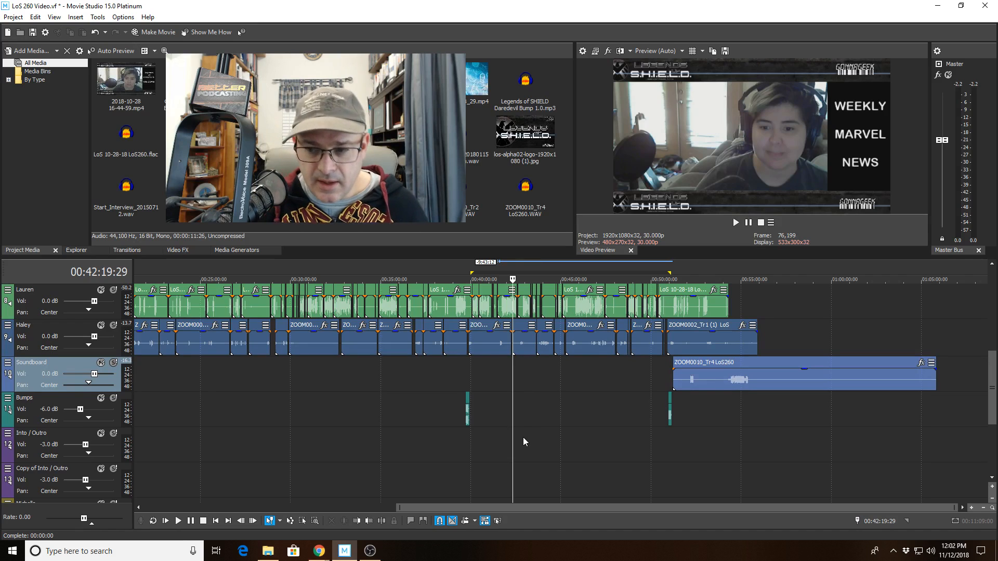
pyautogui.scroll(4, 584, 432)
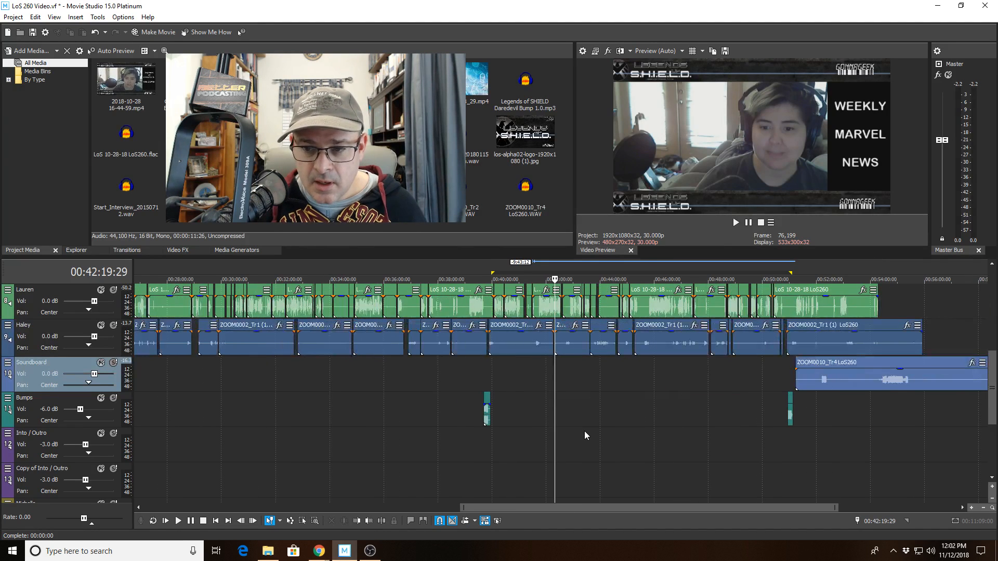
pyautogui.scroll(-6, 584, 431)
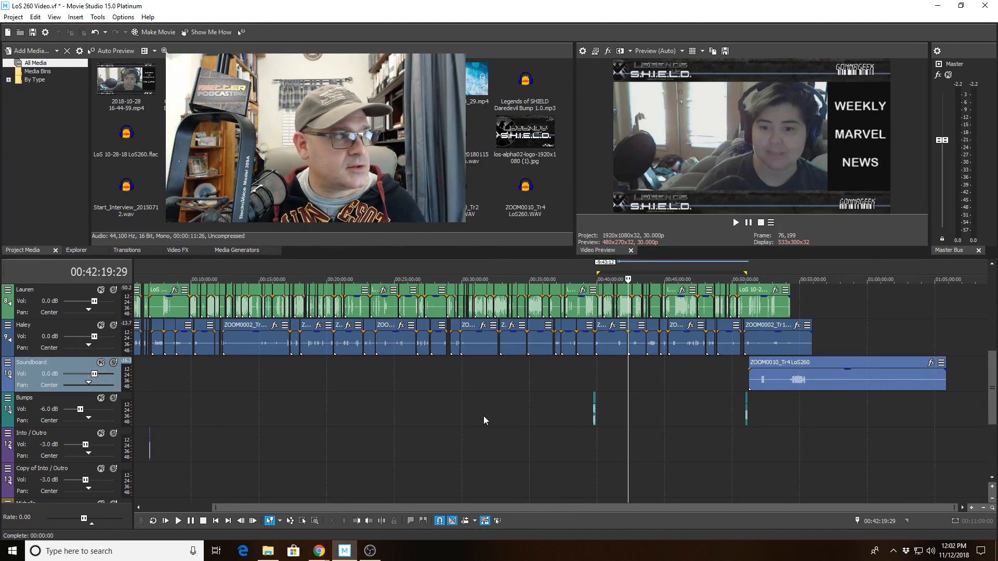